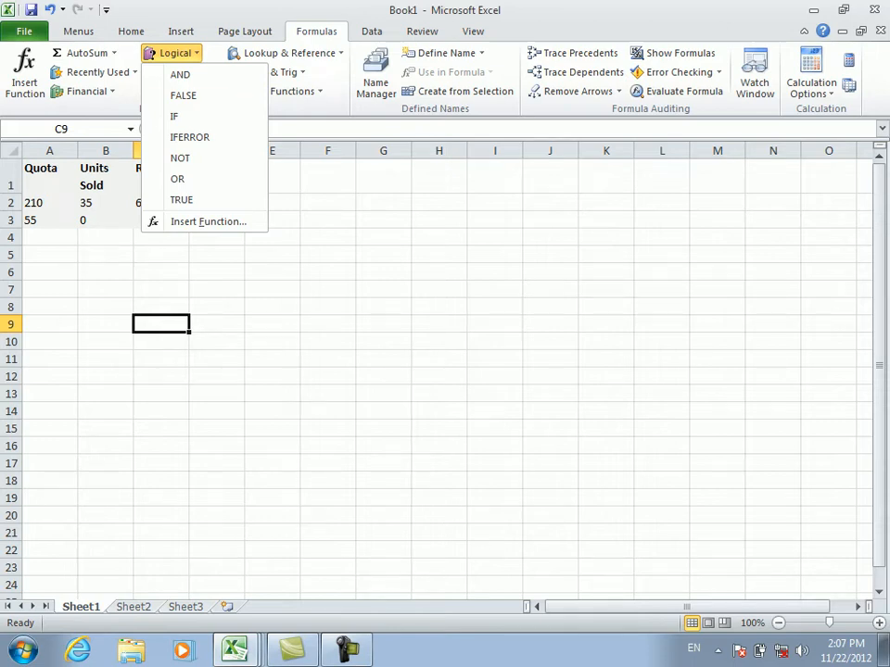
# - Enter the column headers "name" in A9 and "job" in B9
pyautogui.press('Escape')
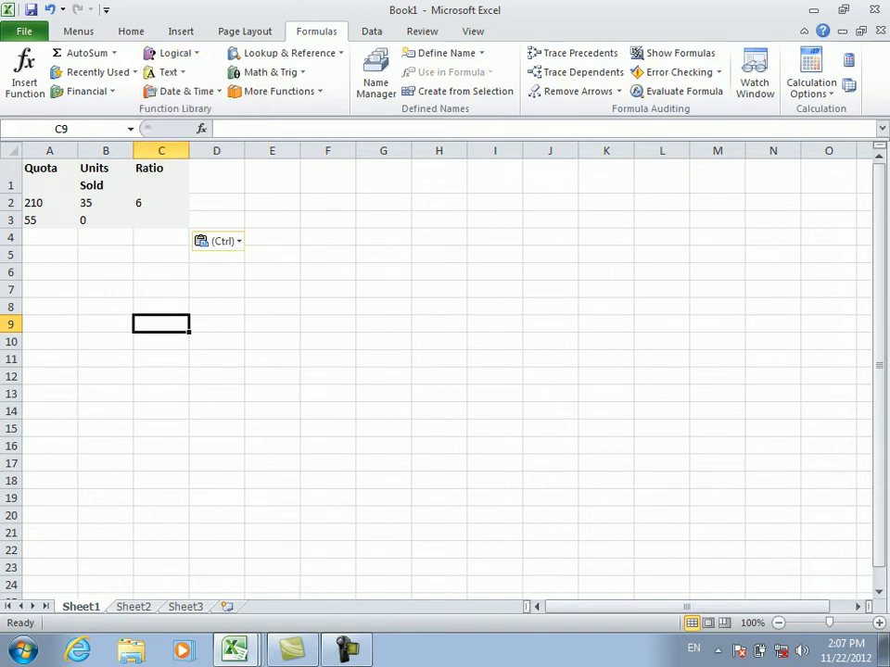
pyautogui.click(49, 324)
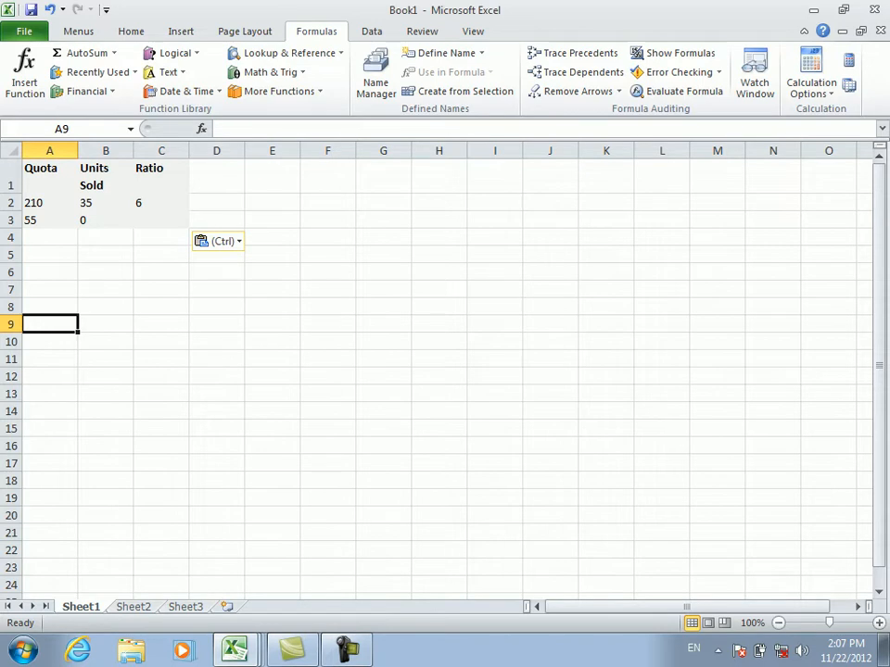
pyautogui.write('=')
pyautogui.press('BackSpace')
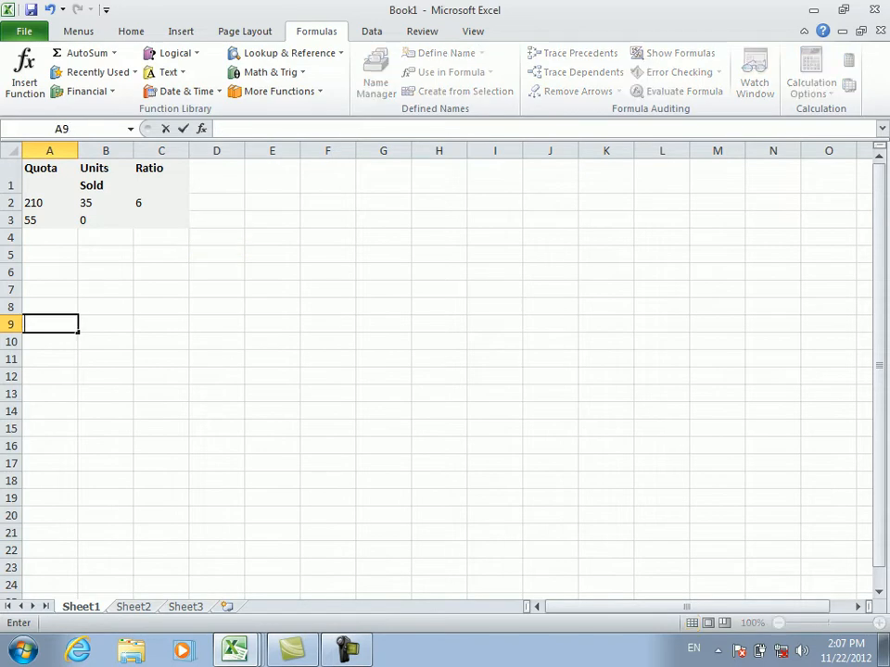
pyautogui.write('naem')
pyautogui.press('BackSpace')
pyautogui.write('me')
pyautogui.press('Tab')
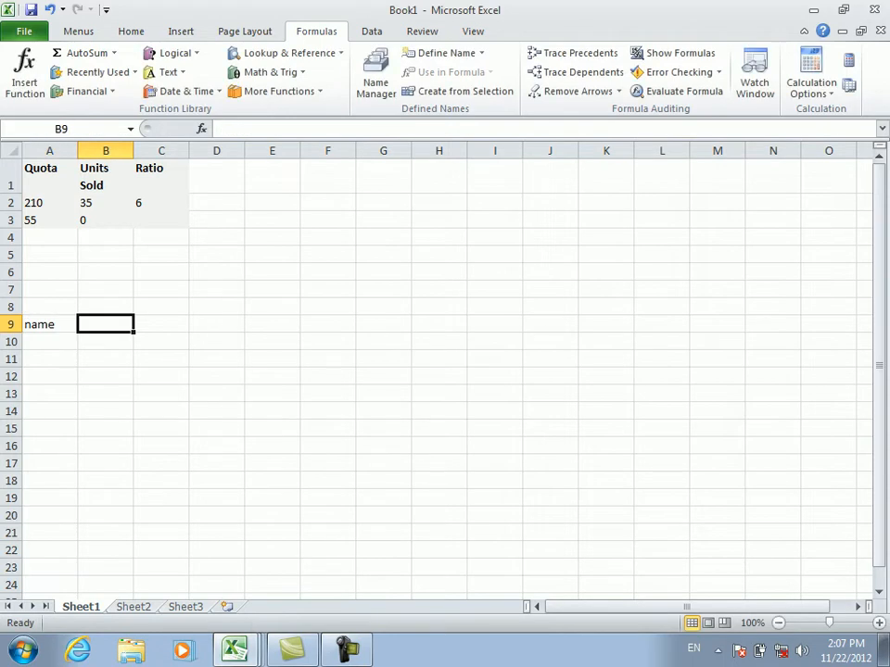
pyautogui.write('p')
pyautogui.press('BackSpace')
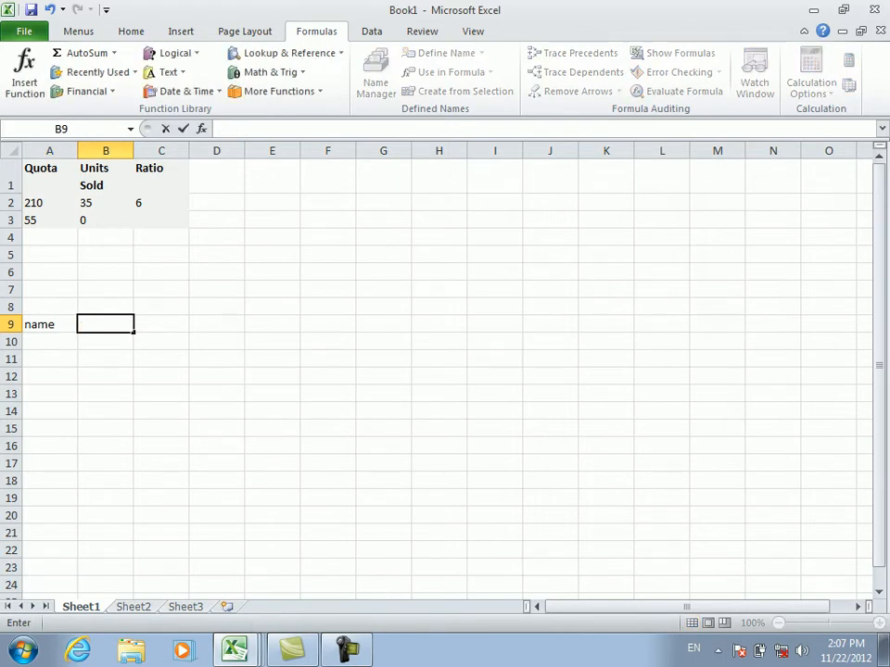
pyautogui.write('job')
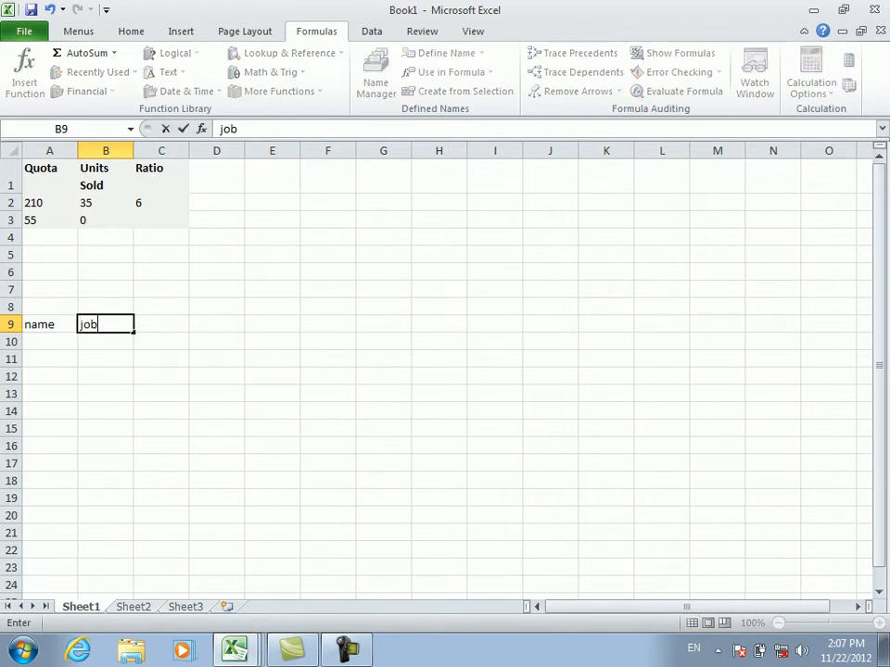
# - Add the headers "grade" in C9 and "salary" in D9
pyautogui.press('Tab')
pyautogui.write('grade')
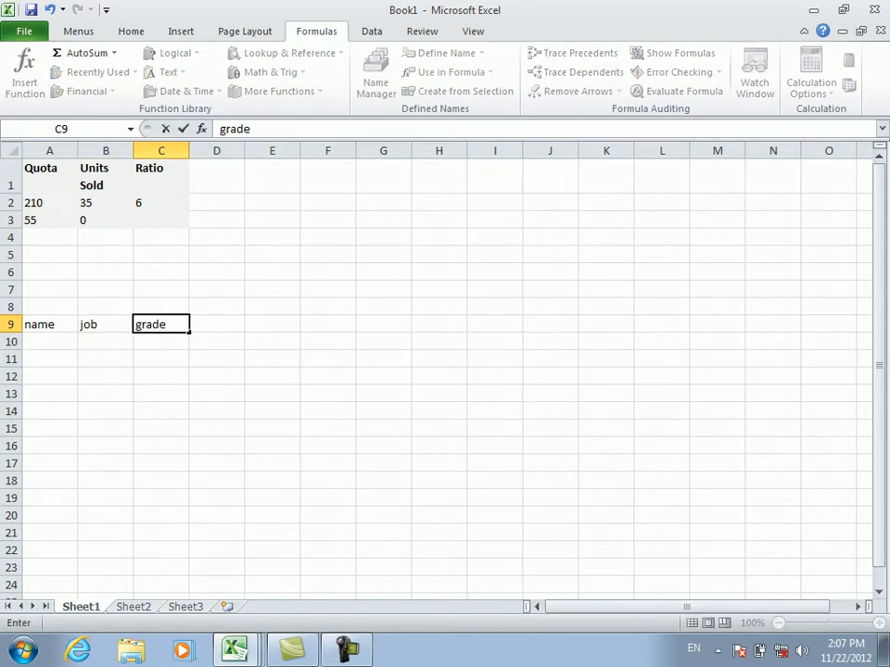
pyautogui.press('Tab')
pyautogui.write('salary')
pyautogui.press('Tab')
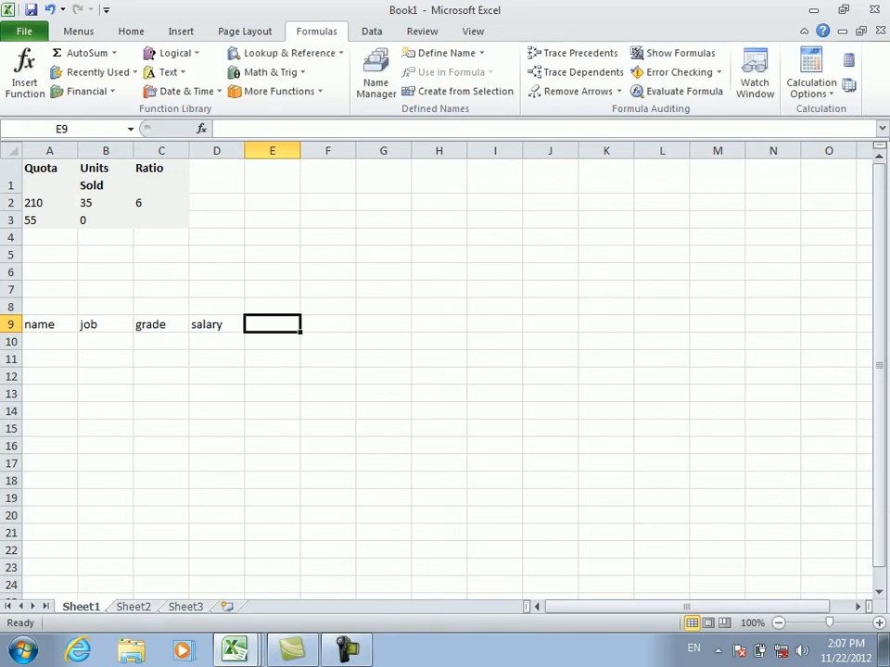
# - Enter the header "salary by grade" in E9 and fit column E's width to its text
pyautogui.write('salar')
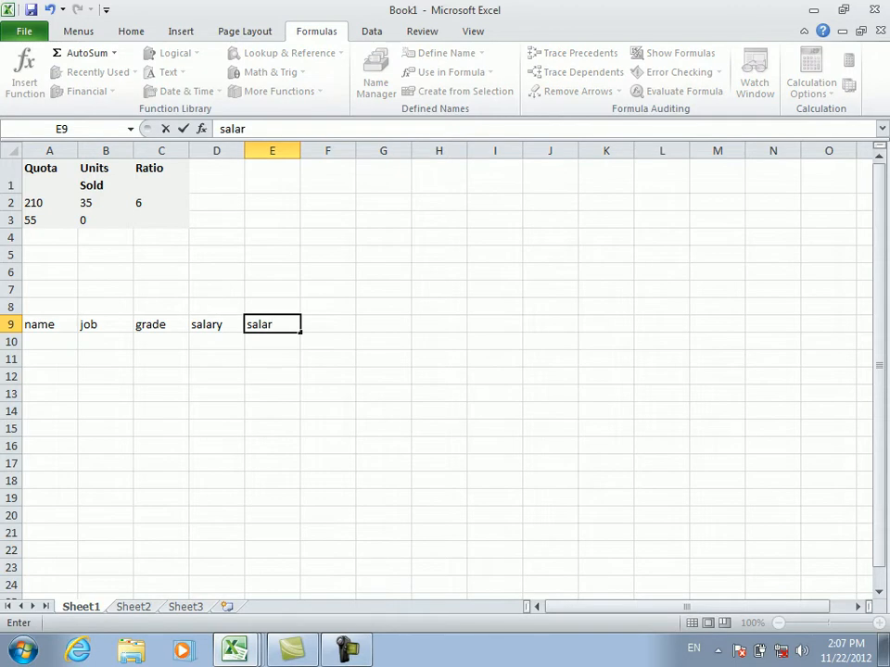
pyautogui.write('y by grade')
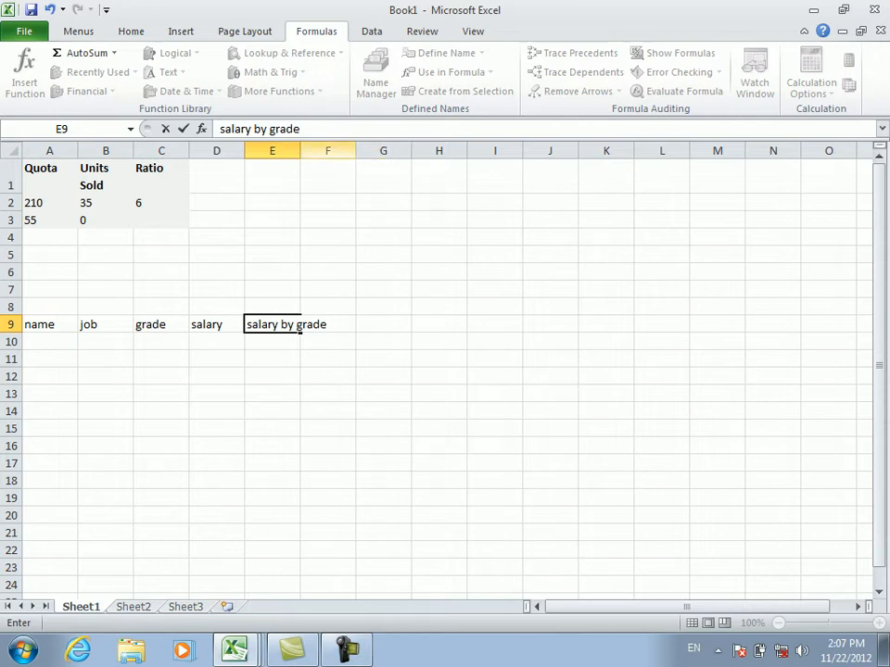
pyautogui.click(272, 150)
pyautogui.doubleClick(299, 150)
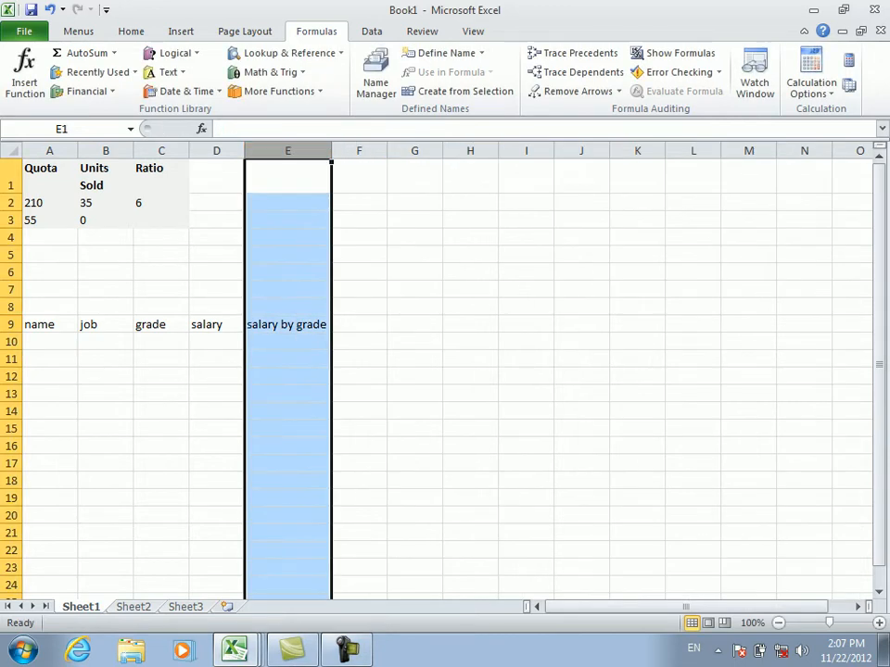
# - Begin an IF formula in E10 with a nested AND whose first condition is B10="manager"
pyautogui.click(288, 342)
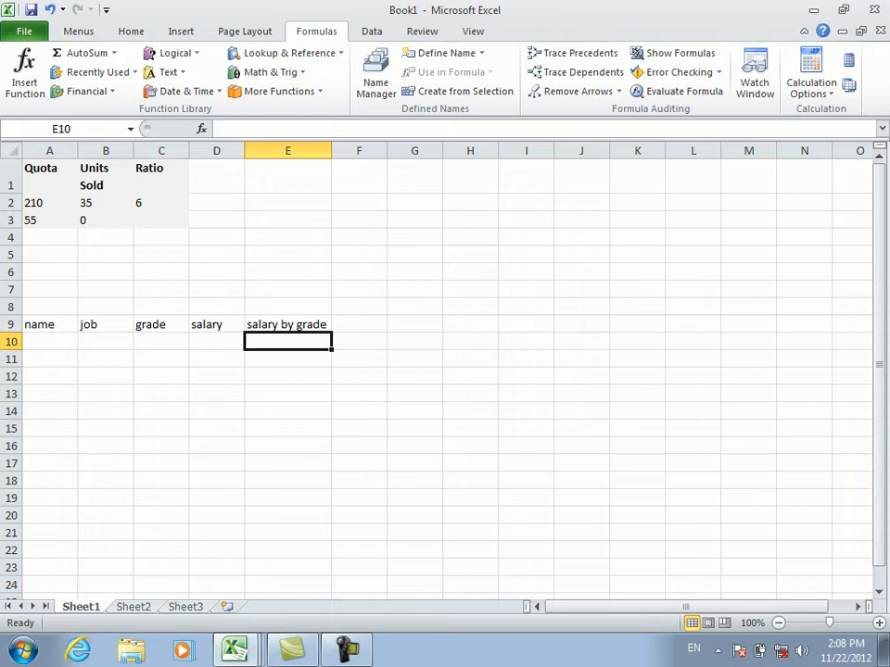
pyautogui.write('=d')
pyautogui.press('BackSpace')
pyautogui.write('if')
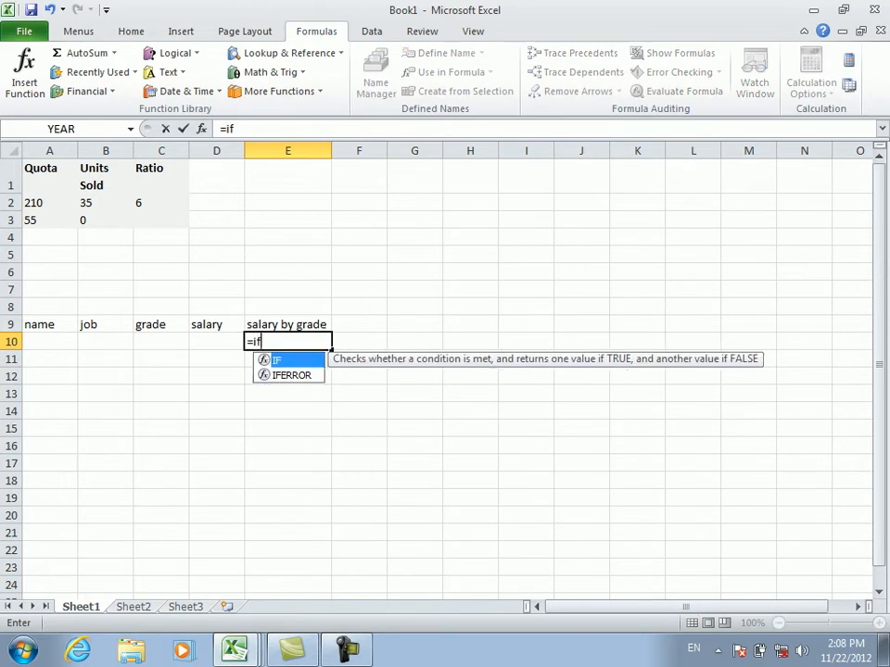
pyautogui.press('Tab')
pyautogui.write('and')
pyautogui.press('Tab')
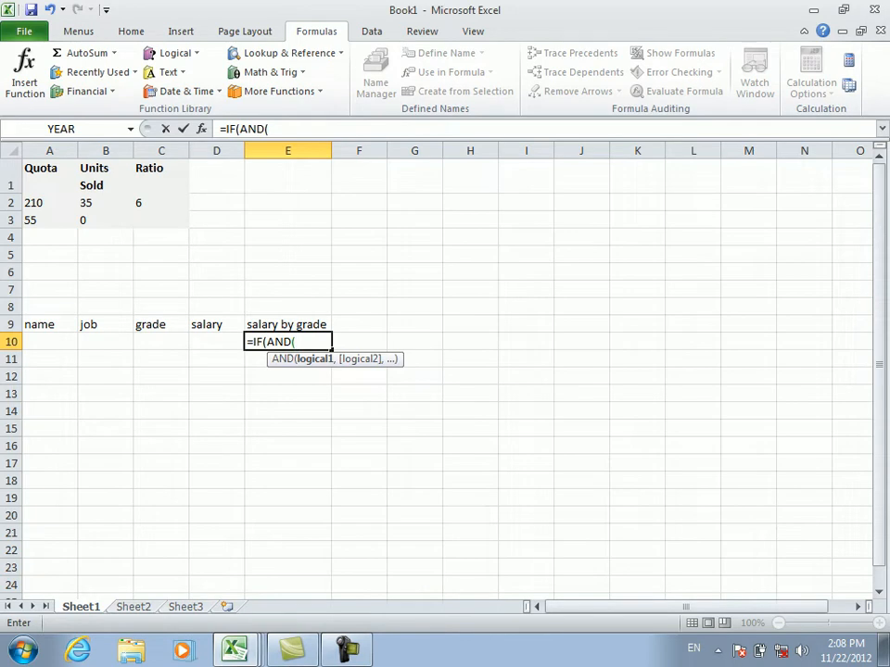
pyautogui.click(105, 342)
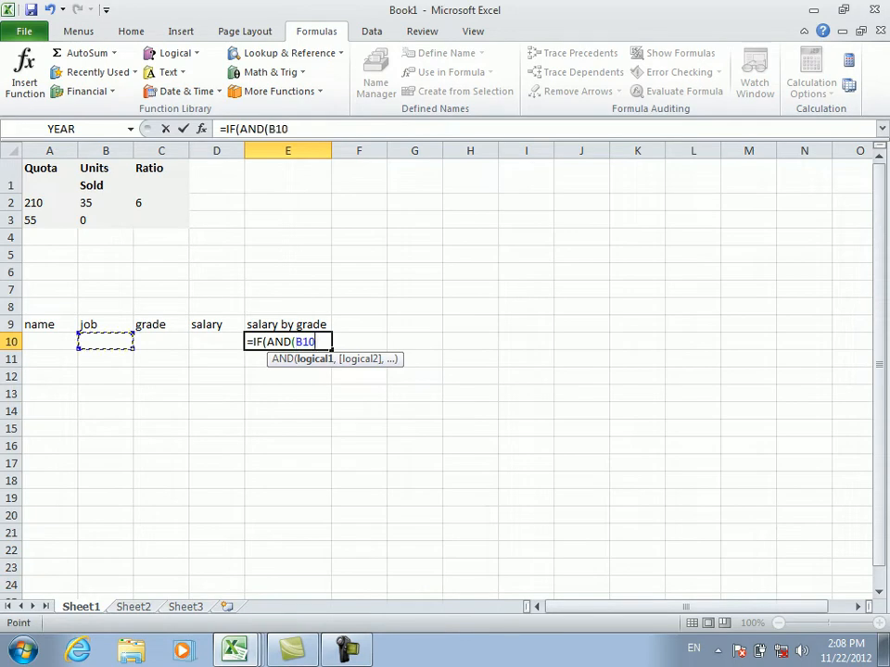
pyautogui.write('="manageer')
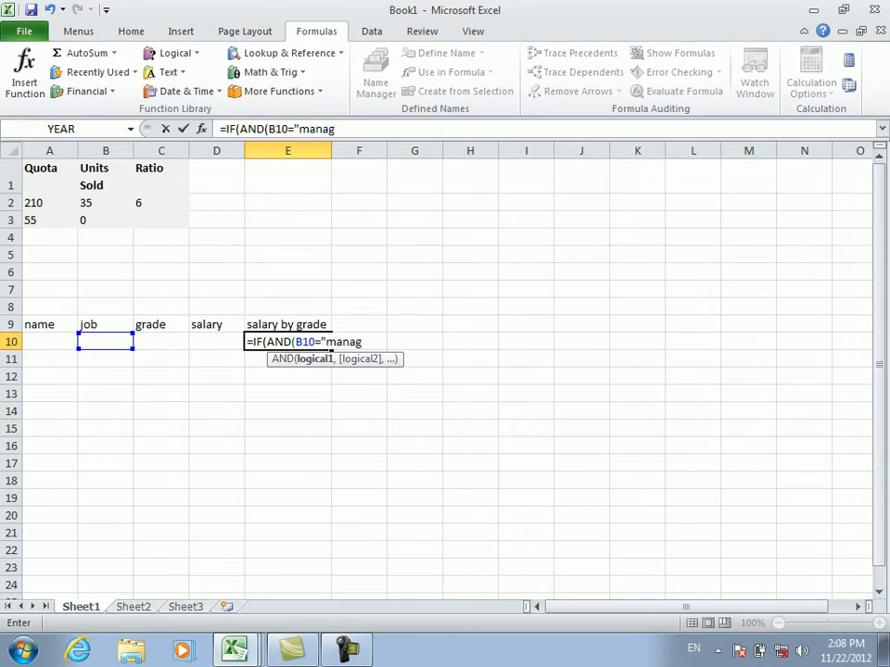
pyautogui.press('BackSpace')
pyautogui.press('BackSpace')
pyautogui.write('r",')
# - Continue the E10 formula with C10"A" as the second AND argument and D10+1200 as the true result, and try to commit it
pyautogui.click(161, 342)
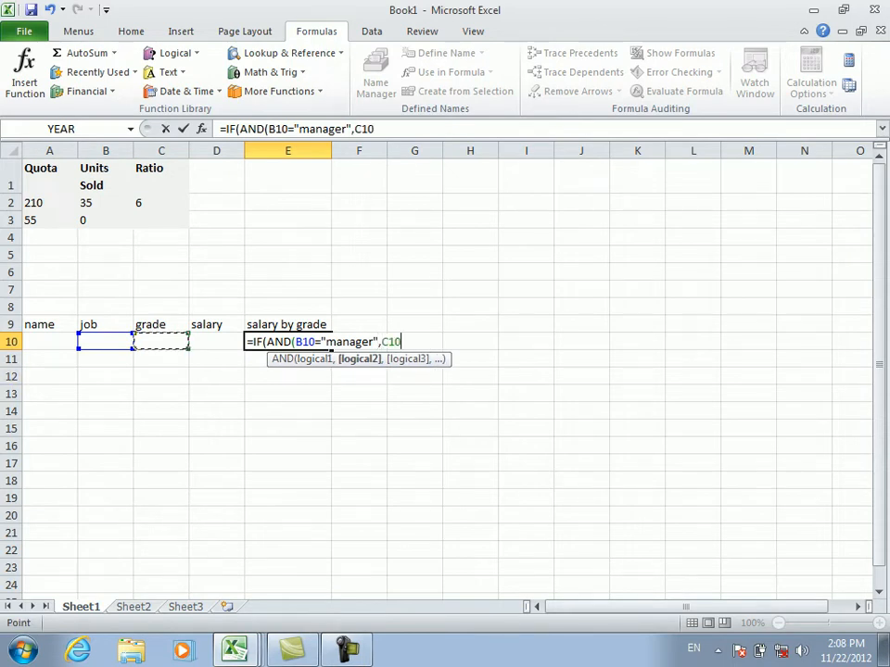
pyautogui.write('"')
pyautogui.write('A')
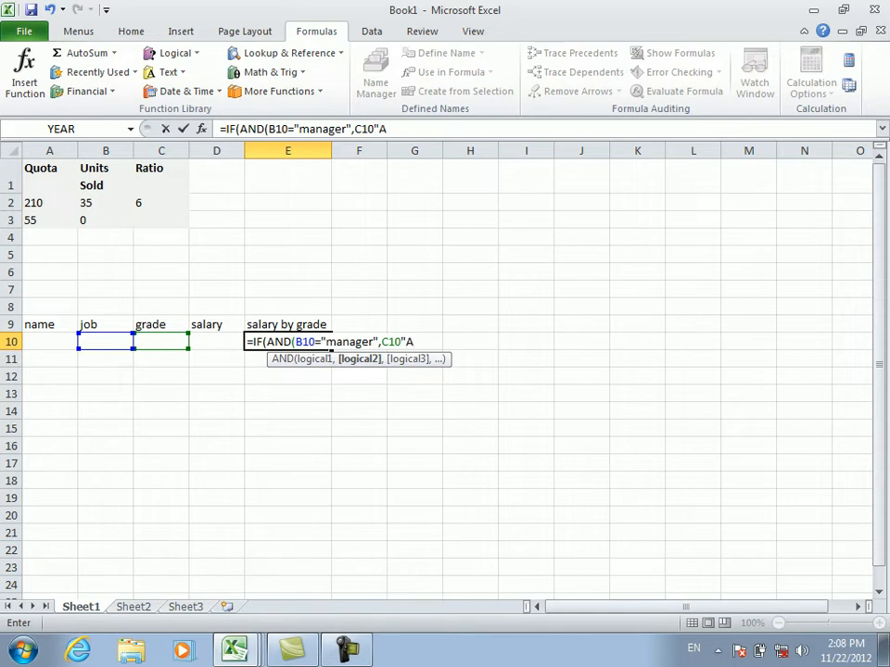
pyautogui.write('"),')
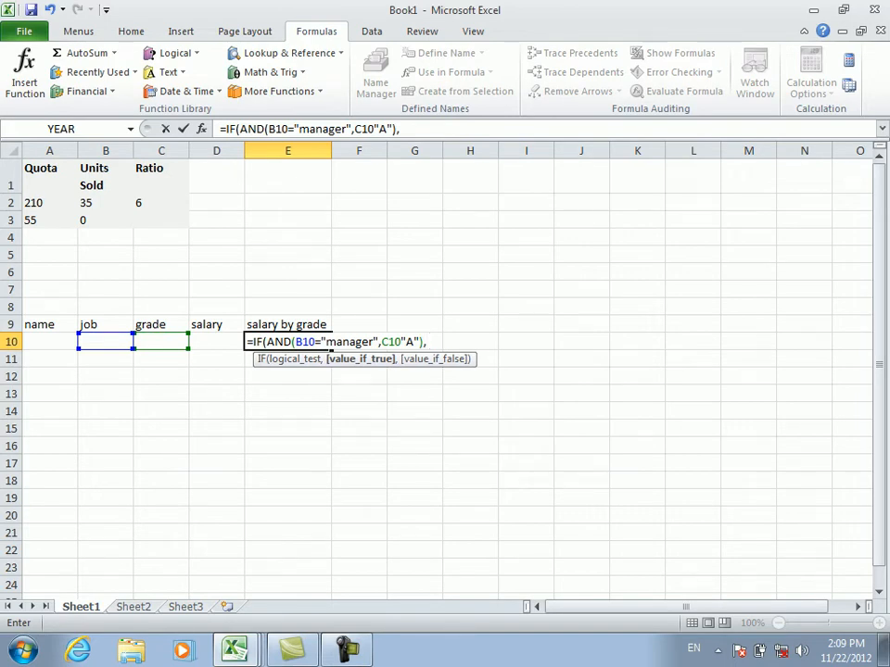
pyautogui.click(217, 342)
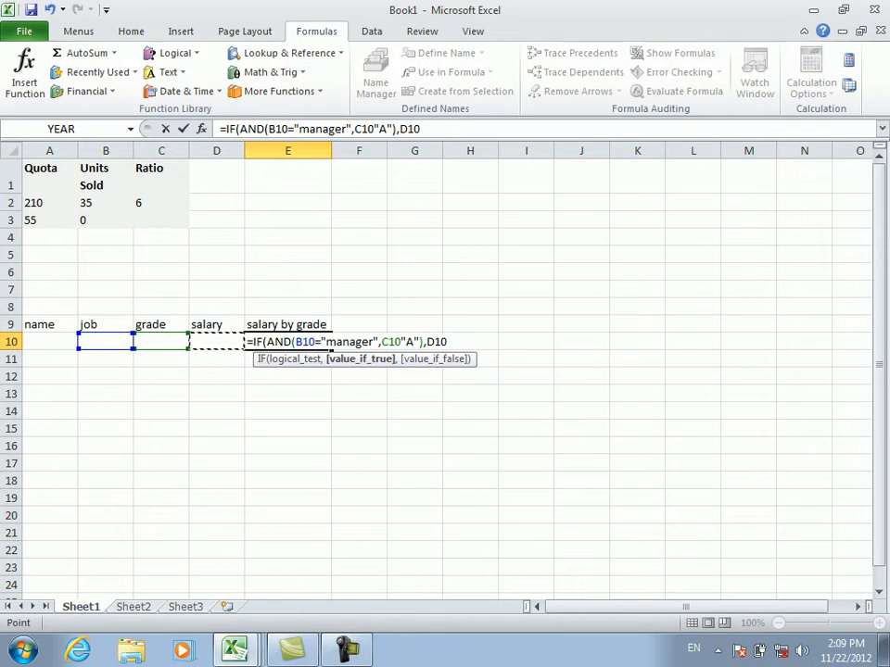
pyautogui.write('+1200')
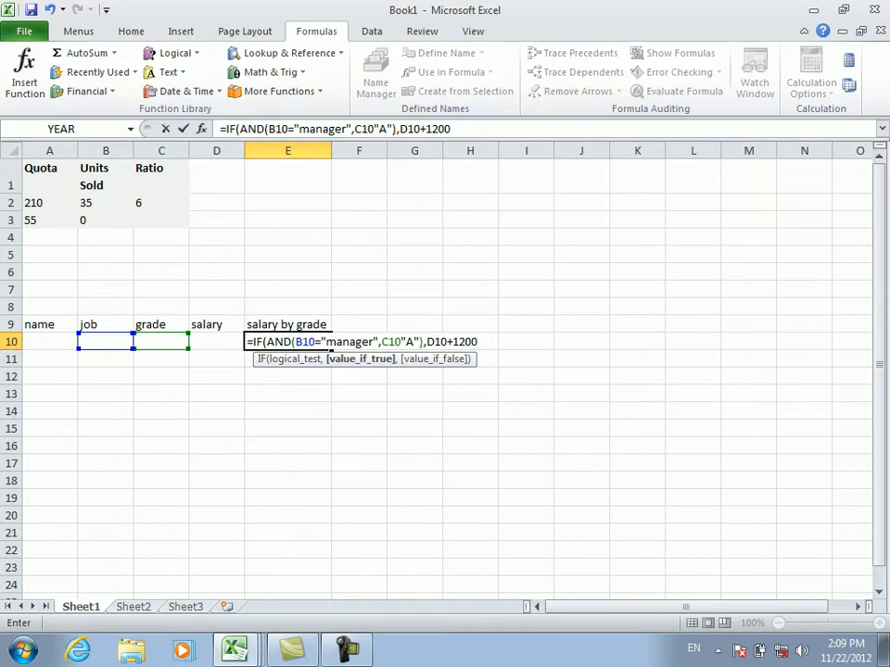
pyautogui.press('Return')
pyautogui.press('Return')
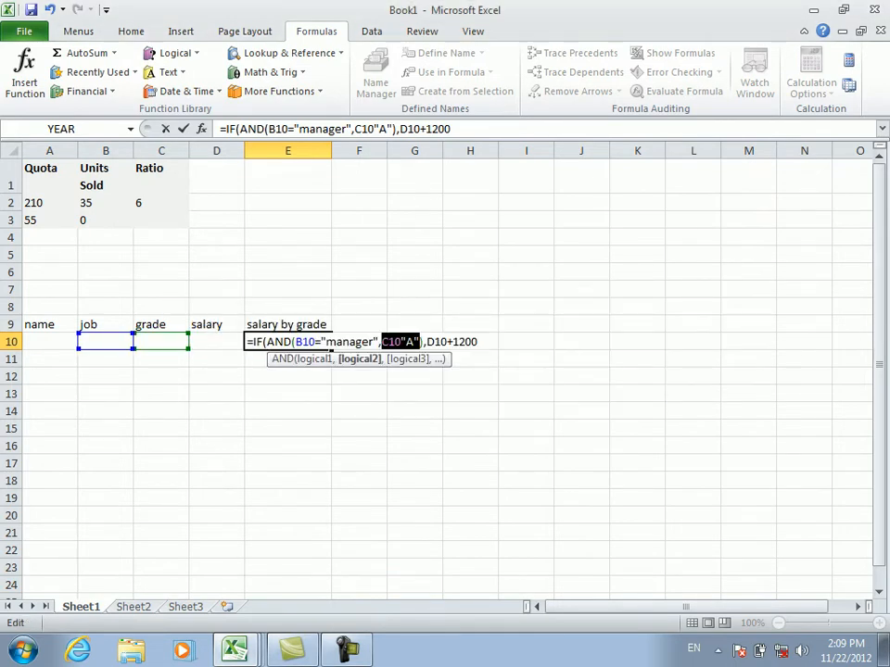
# - Insert a comma between C10 and "A" in the E10 formula and commit it
pyautogui.click(405, 342)
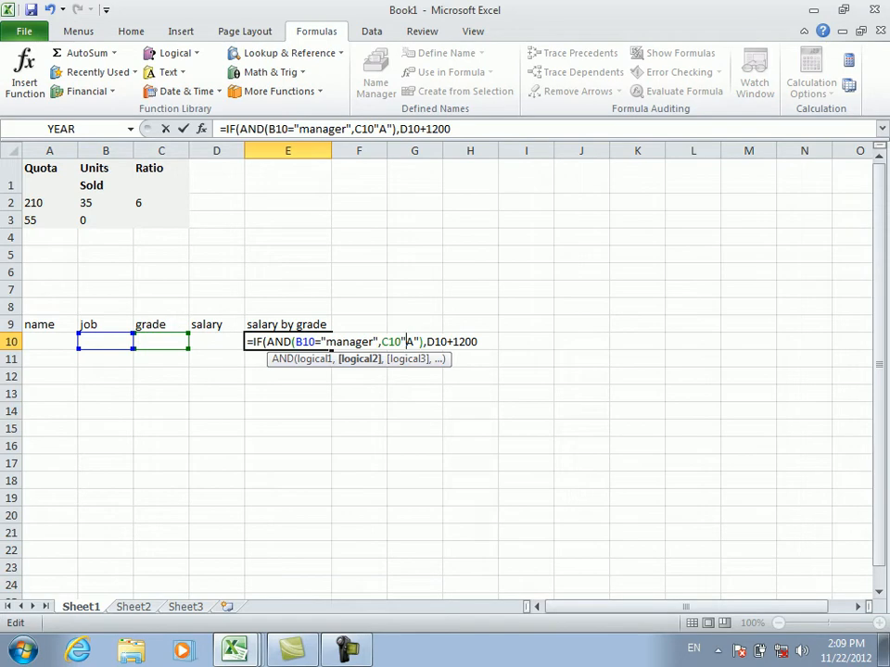
pyautogui.write(',')
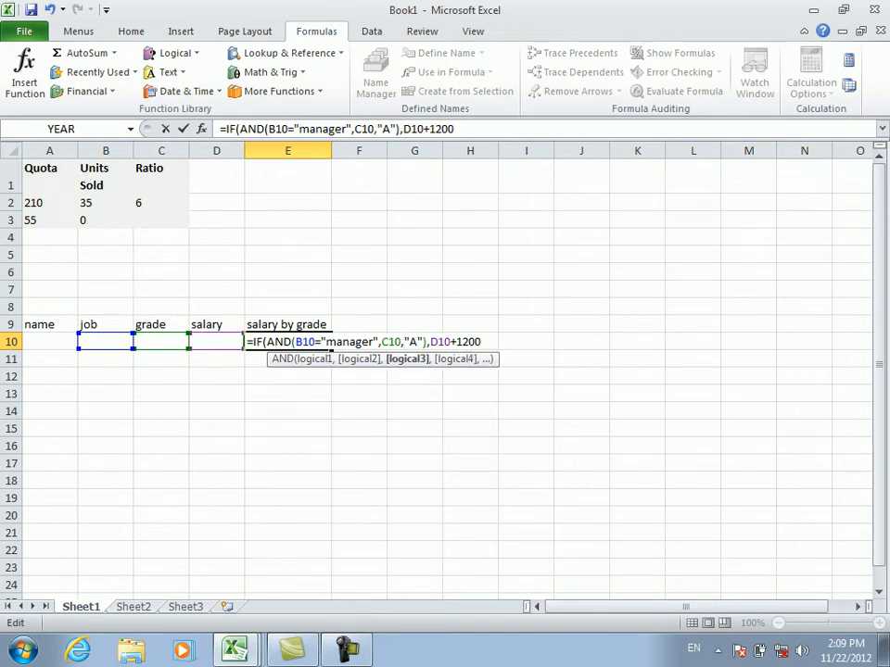
pyautogui.click(482, 342)
pyautogui.press('Return')
pyautogui.press('Return')
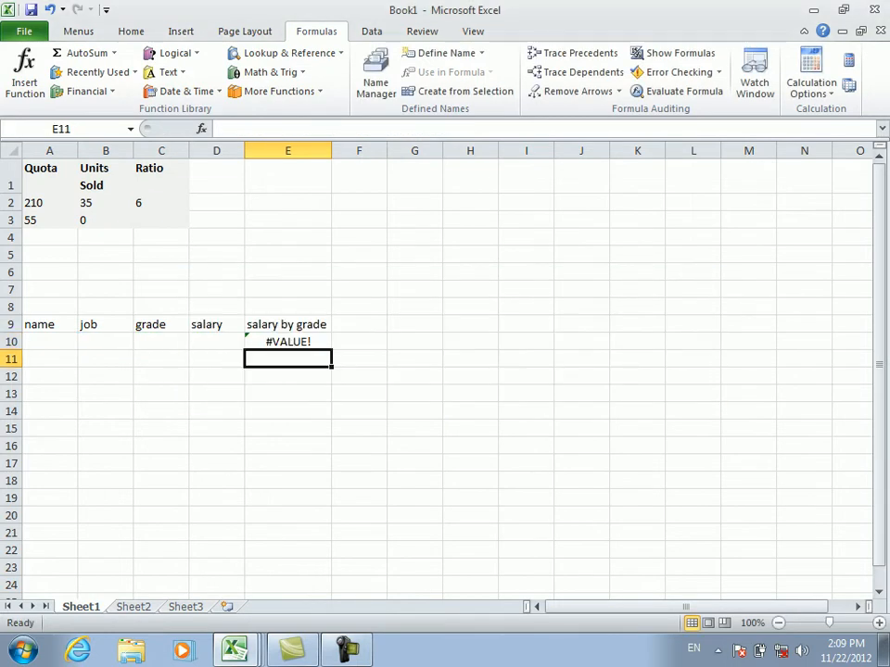
# - Fill row 10 with the employee's first name, job "manager", grade "A" and salary 5000
pyautogui.click(50, 342)
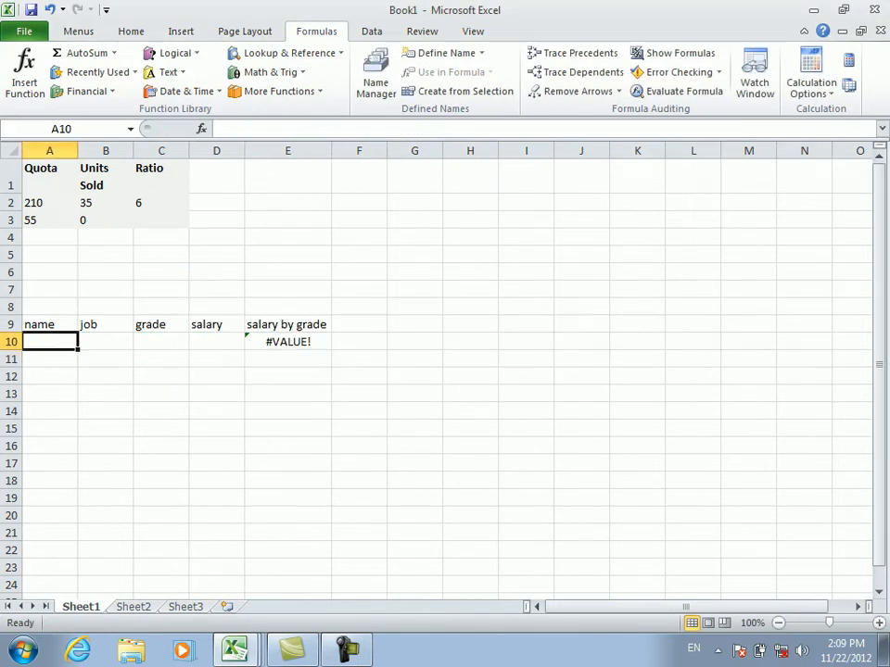
pyautogui.write('ali')
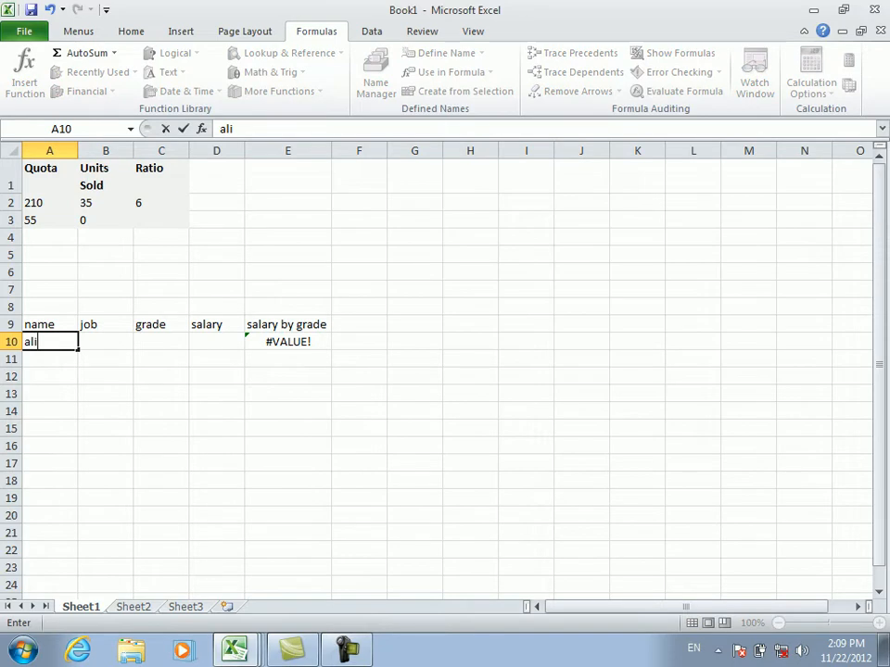
pyautogui.press('Return')
pyautogui.press('Right')
pyautogui.press('Up')
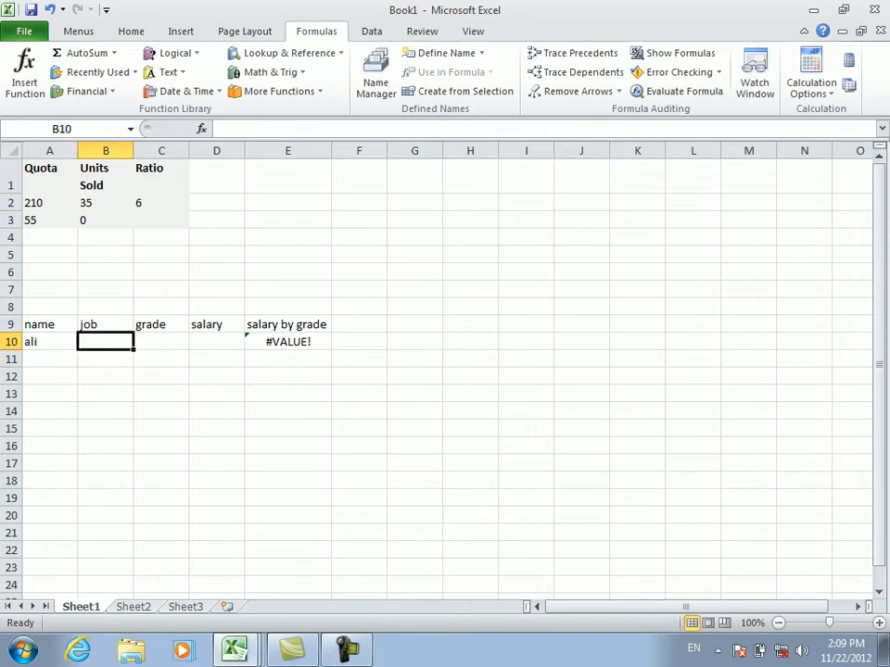
pyautogui.write('manager')
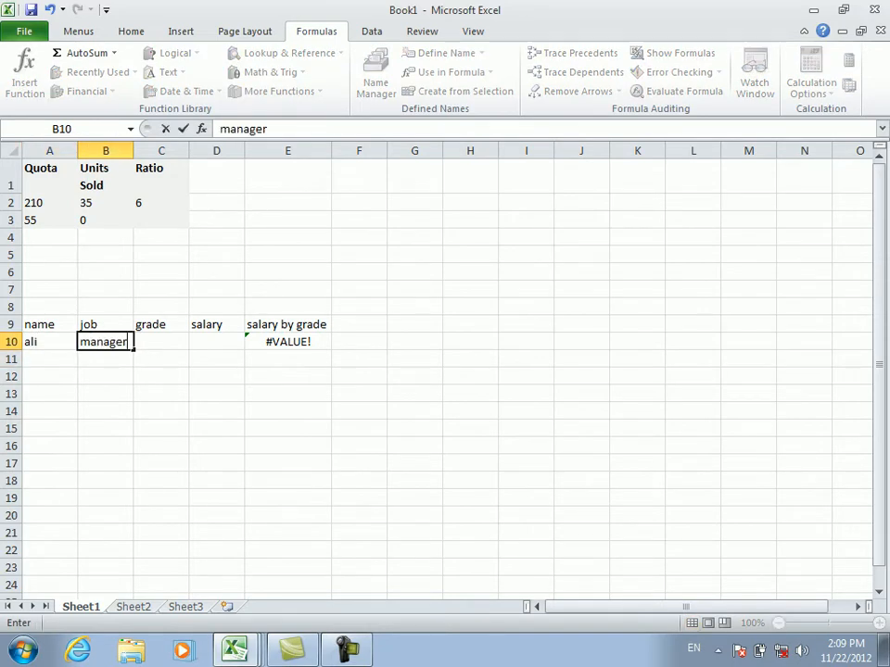
pyautogui.press('Right')
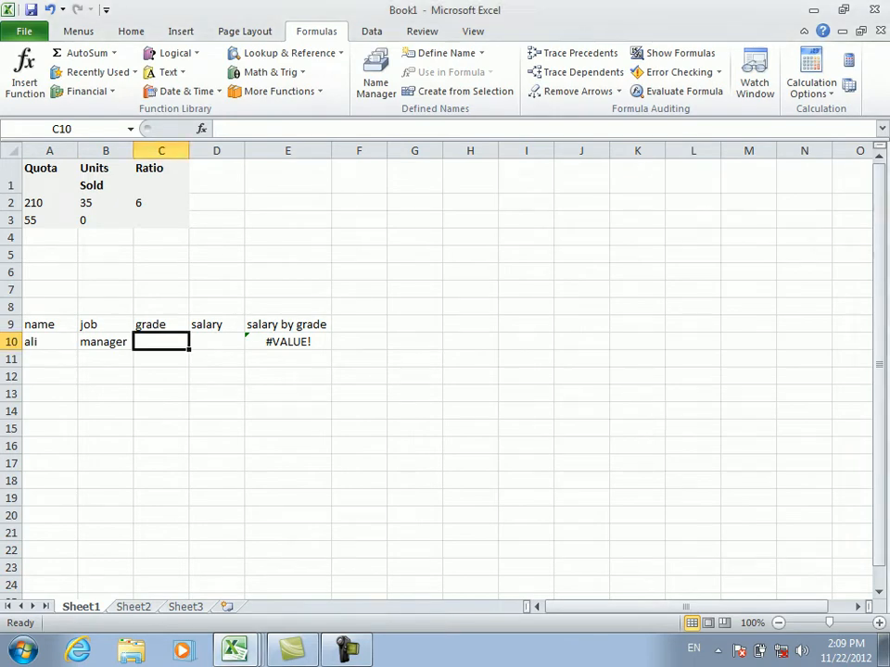
pyautogui.write('A')
pyautogui.press('Right')
pyautogui.write('5000')
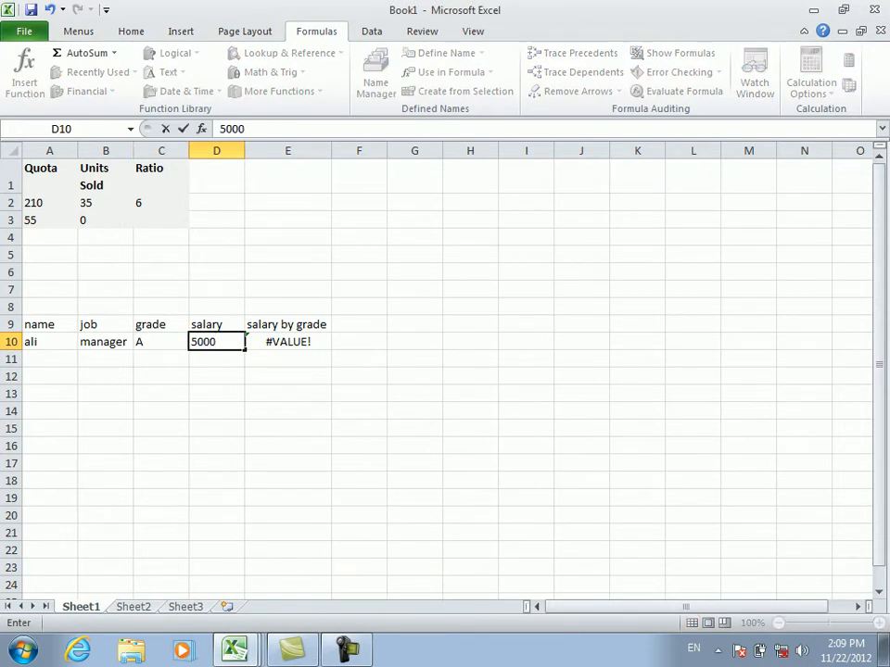
pyautogui.press('Return')
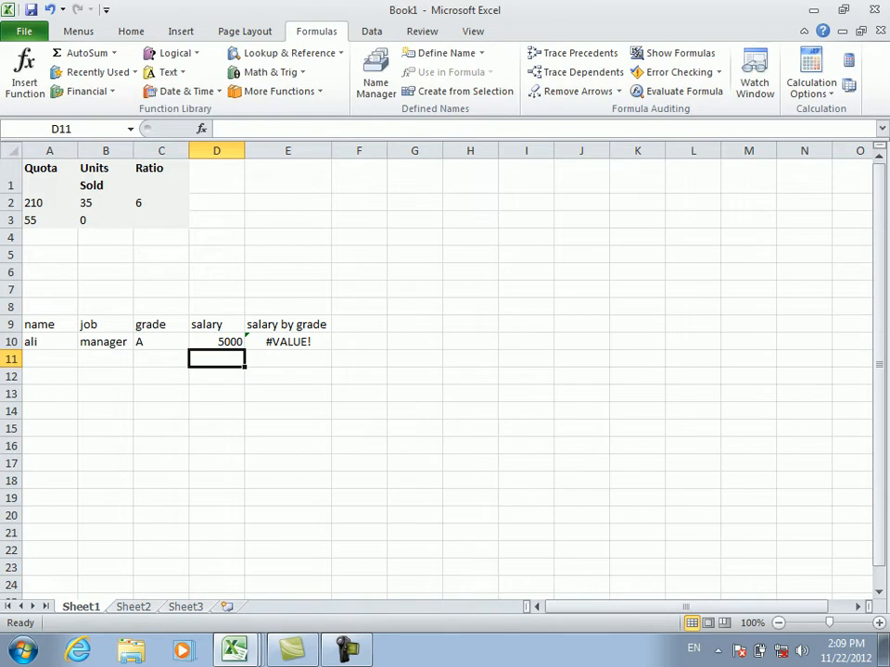
# - Correct the second AND condition in the E10 formula to C10="A"
pyautogui.click(287, 342)
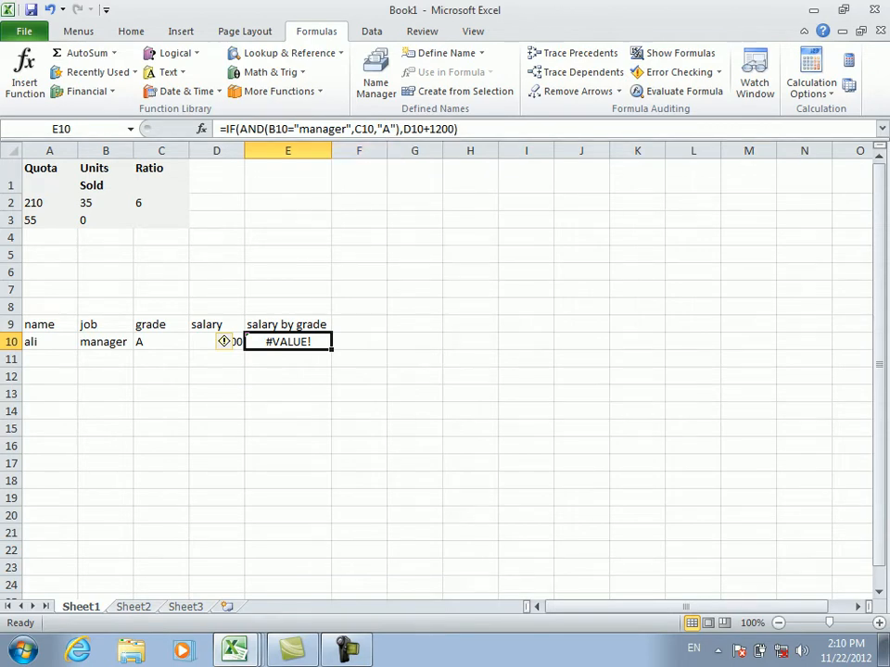
pyautogui.click(378, 128)
pyautogui.press('BackSpace')
pyautogui.write('=')
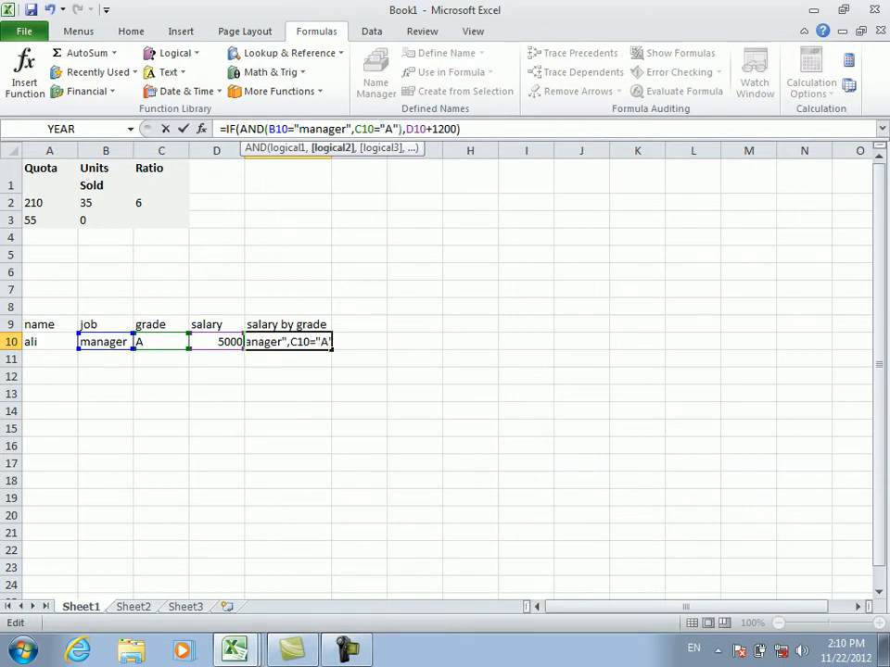
pyautogui.click(460, 129)
pyautogui.press('Return')
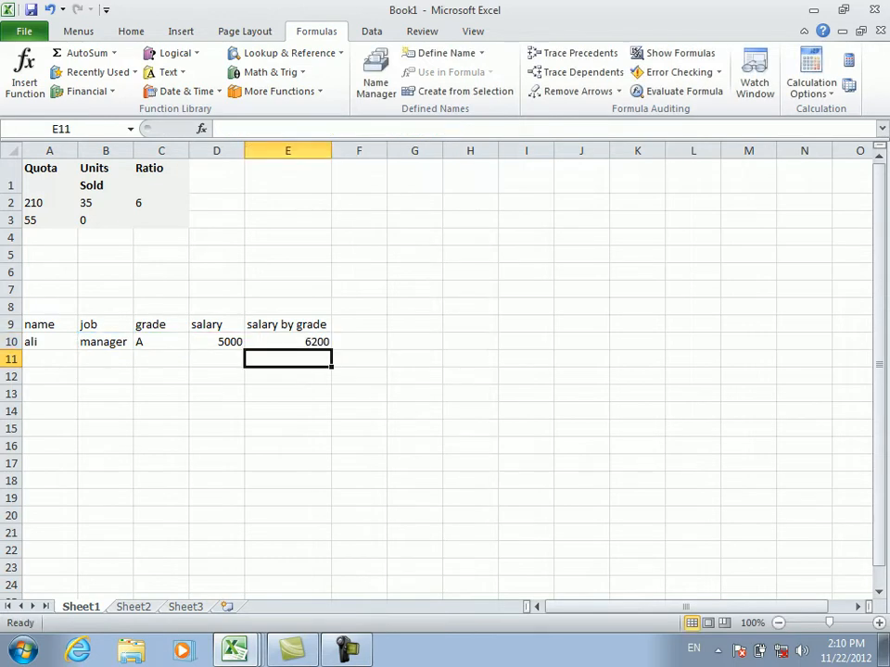
# - Change the grade in C10 to B and check the salary-by-grade formula in E10
pyautogui.click(287, 342)
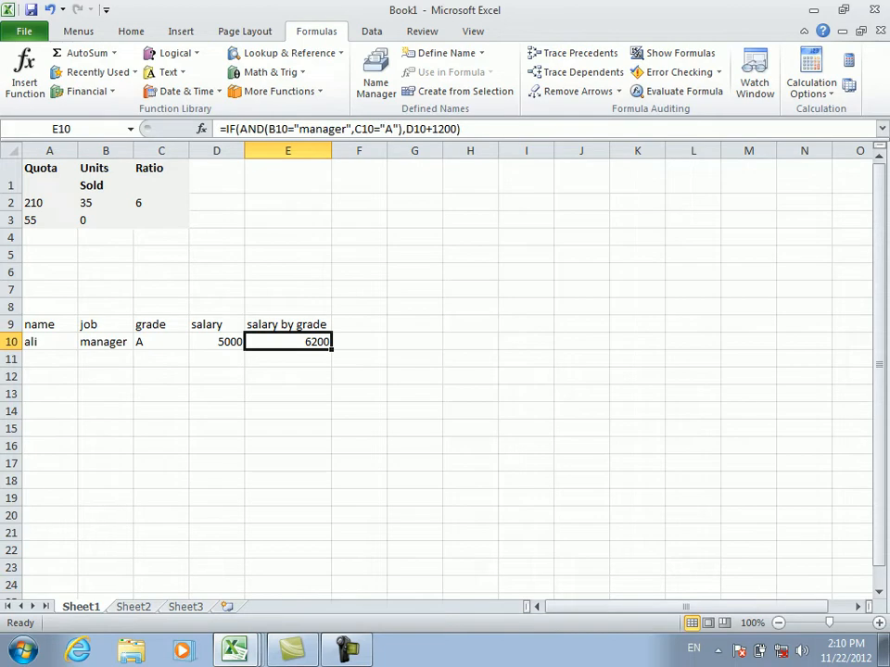
pyautogui.click(162, 342)
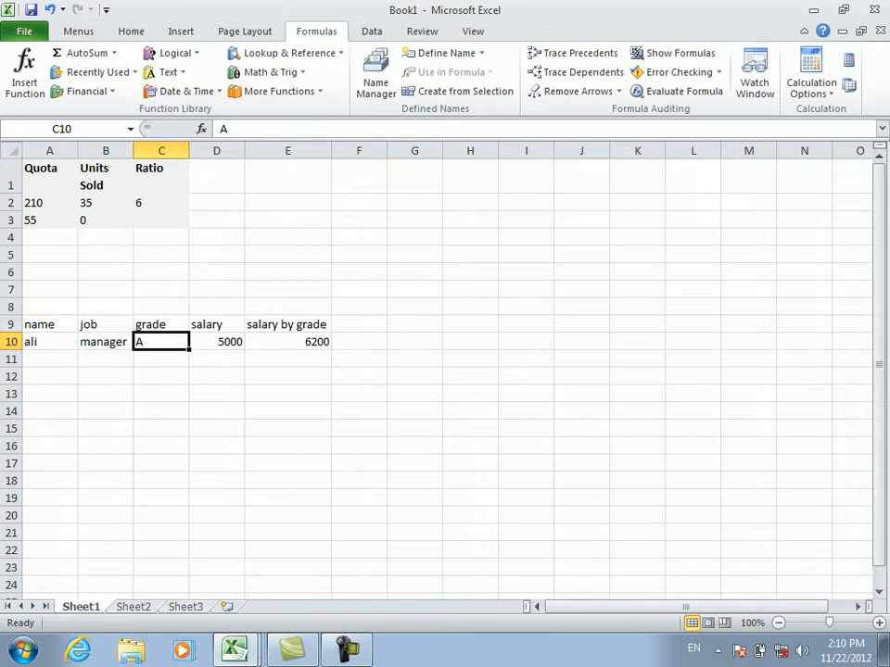
pyautogui.write('B')
pyautogui.press('Return')
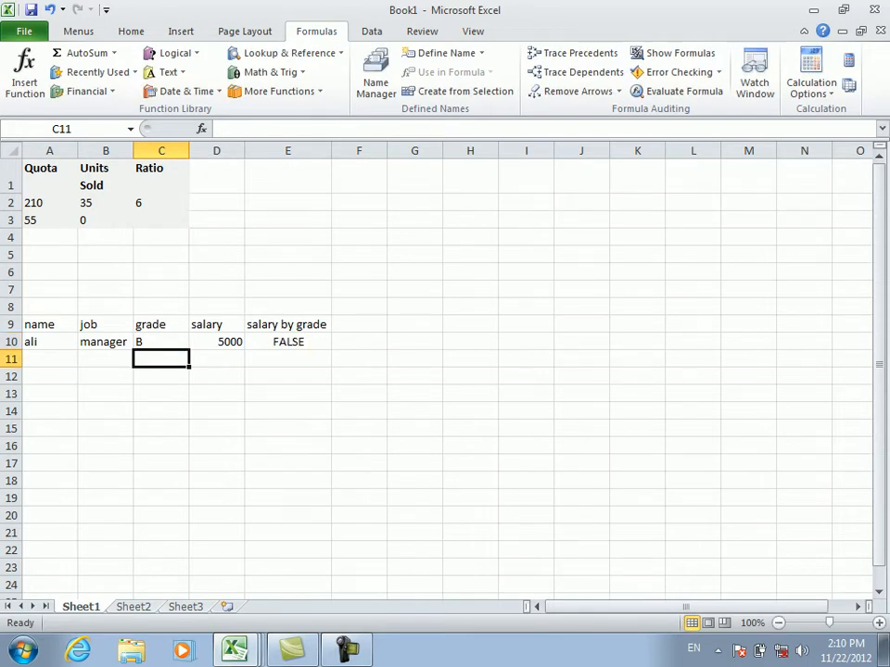
pyautogui.click(287, 342)
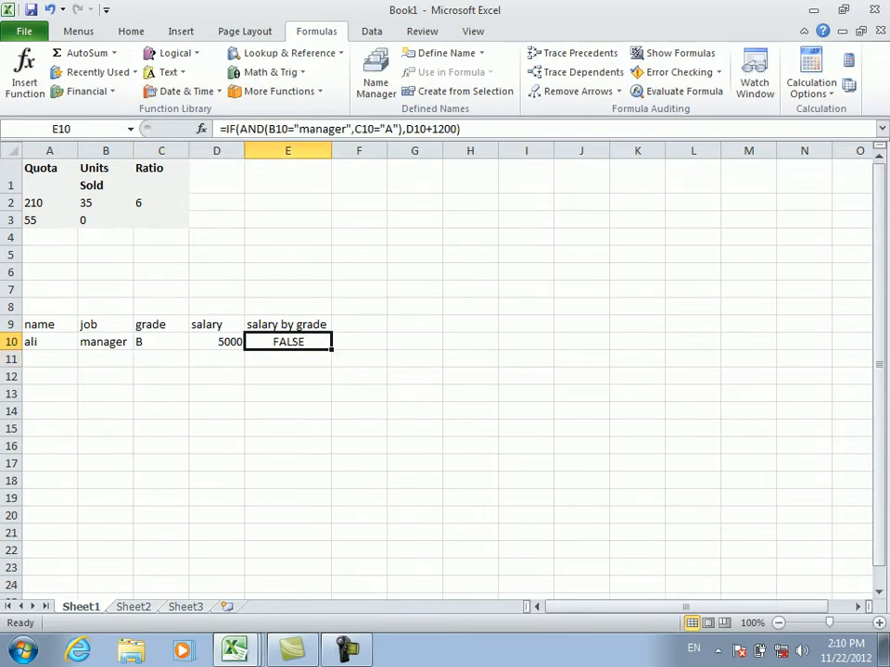
pyautogui.click(217, 342)
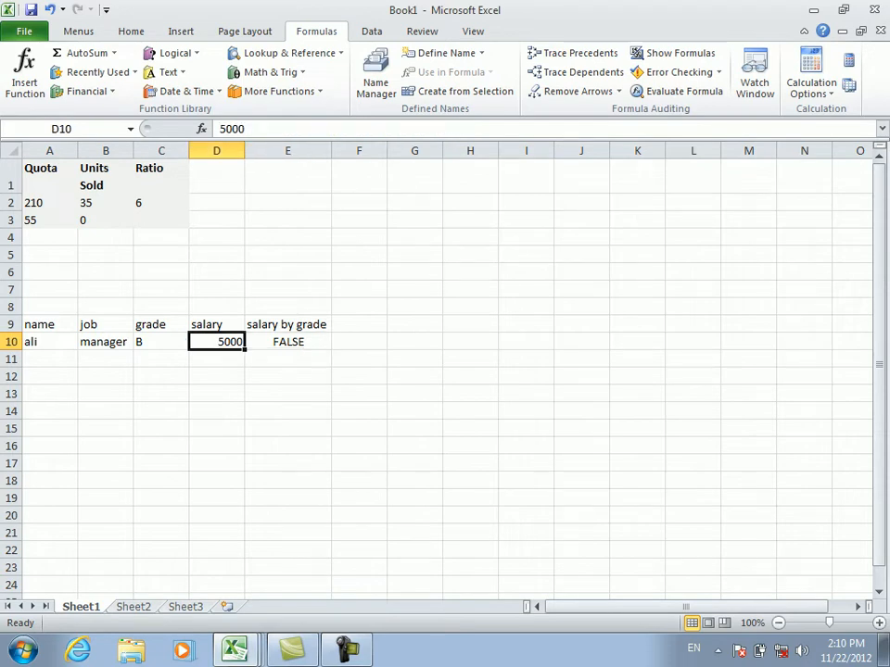
pyautogui.click(161, 376)
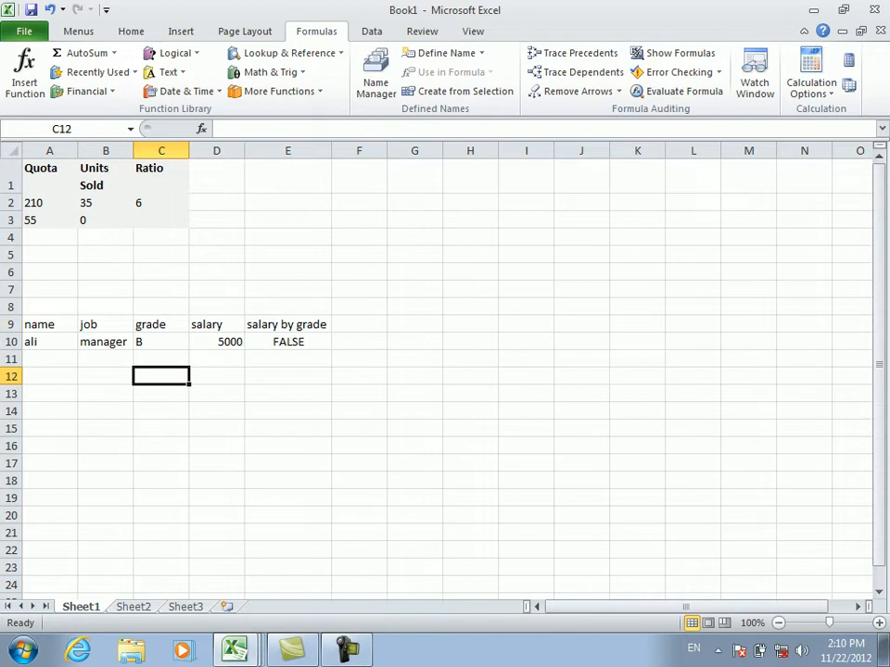
# - Add a nested IF as the false argument of the E10 formula, testing AND(B10="manager",C10="B")
pyautogui.click(274, 342)
pyautogui.doubleClick(274, 342)
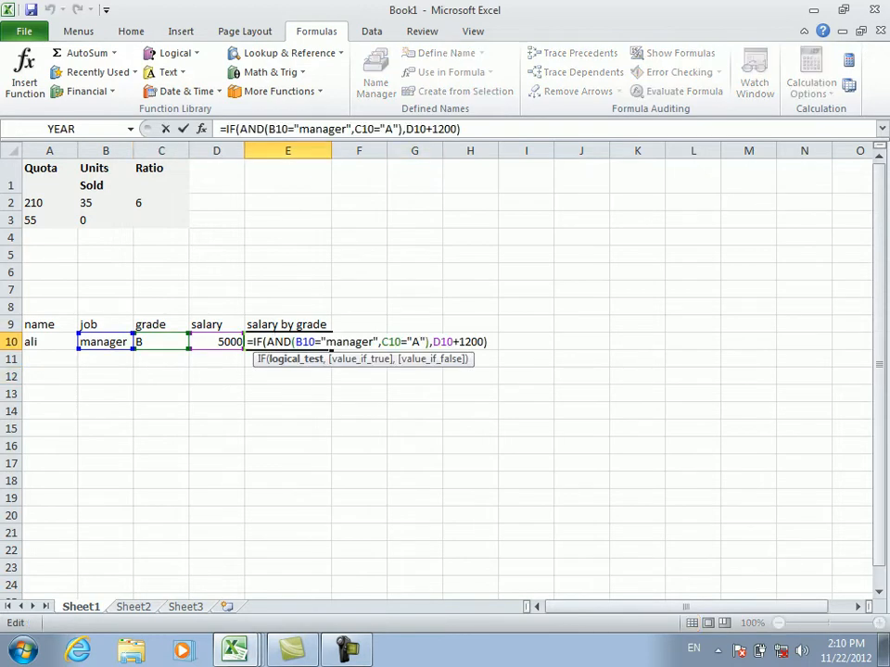
pyautogui.click(459, 129)
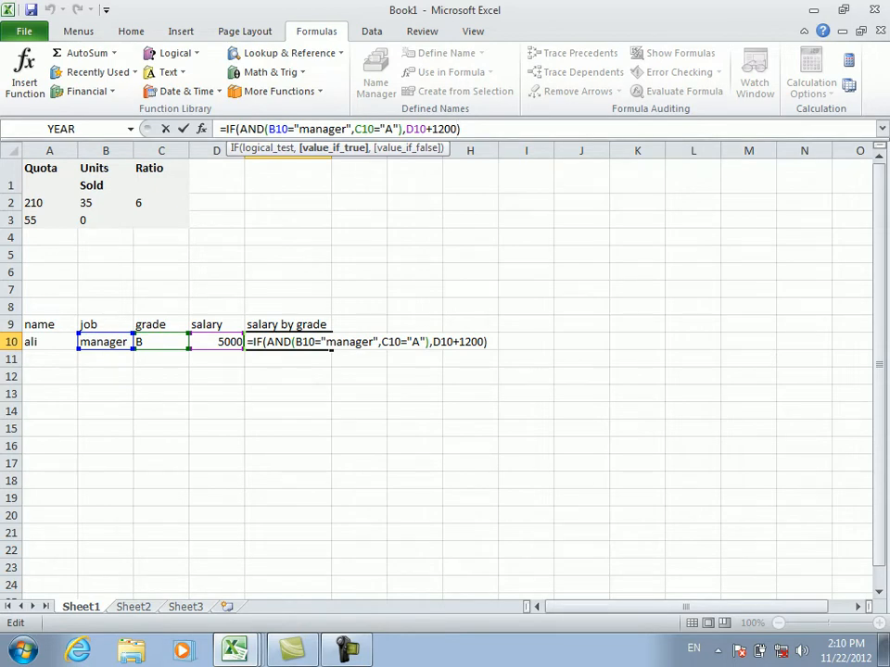
pyautogui.write(',if')
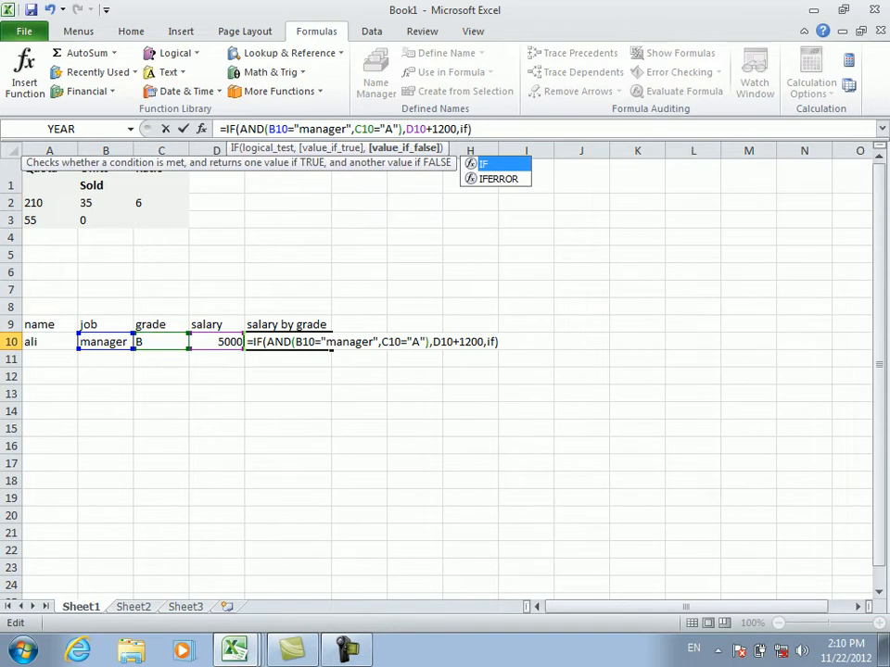
pyautogui.write('(and(')
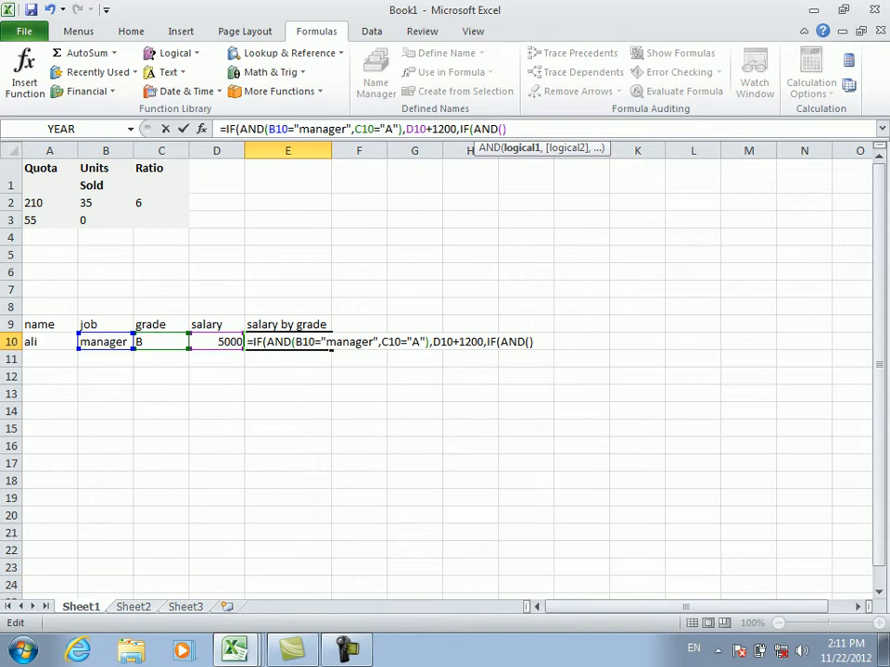
pyautogui.click(80, 341)
pyautogui.write('="m')
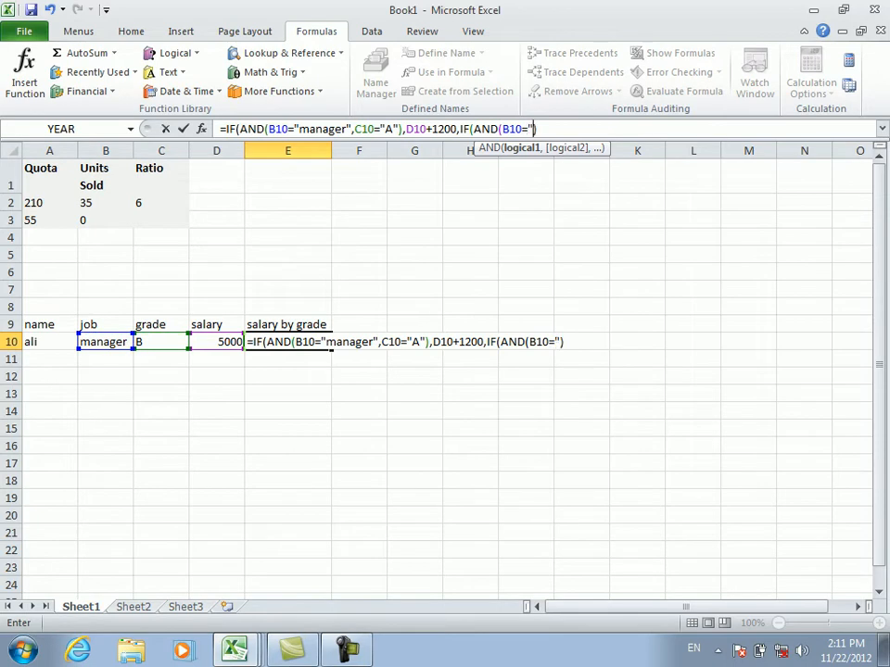
pyautogui.write('anager')
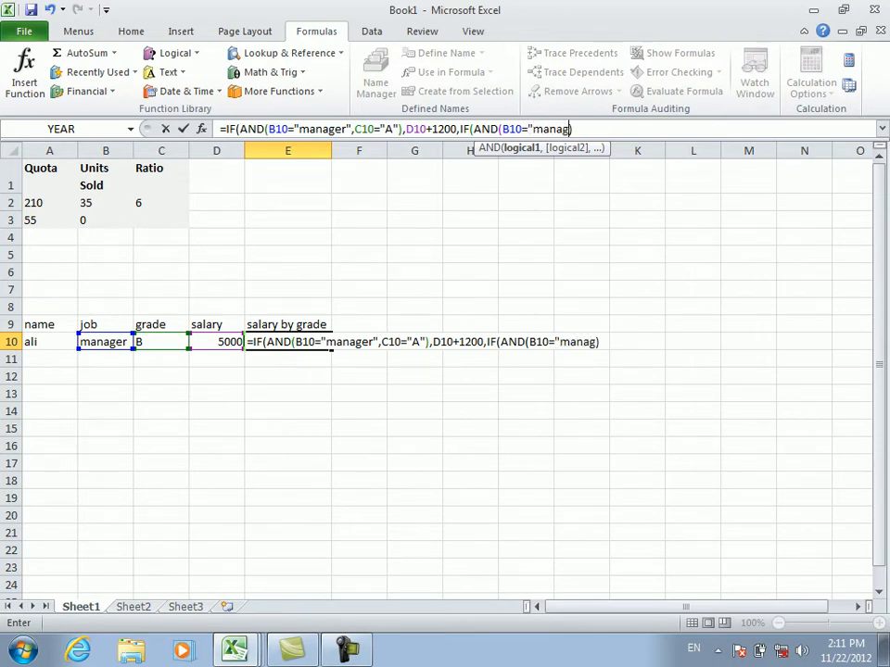
pyautogui.write('",')
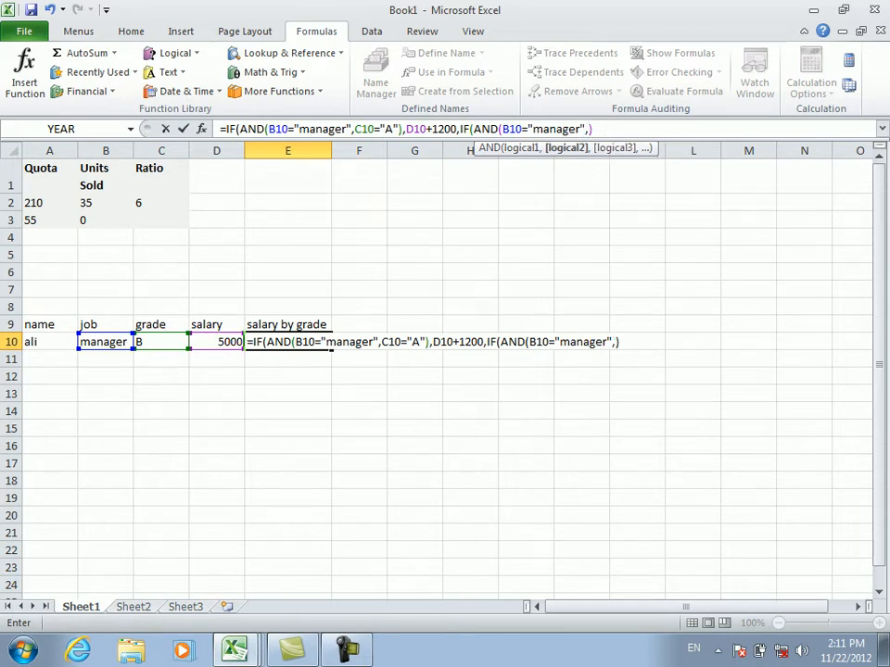
pyautogui.click(161, 342)
pyautogui.write('="B')
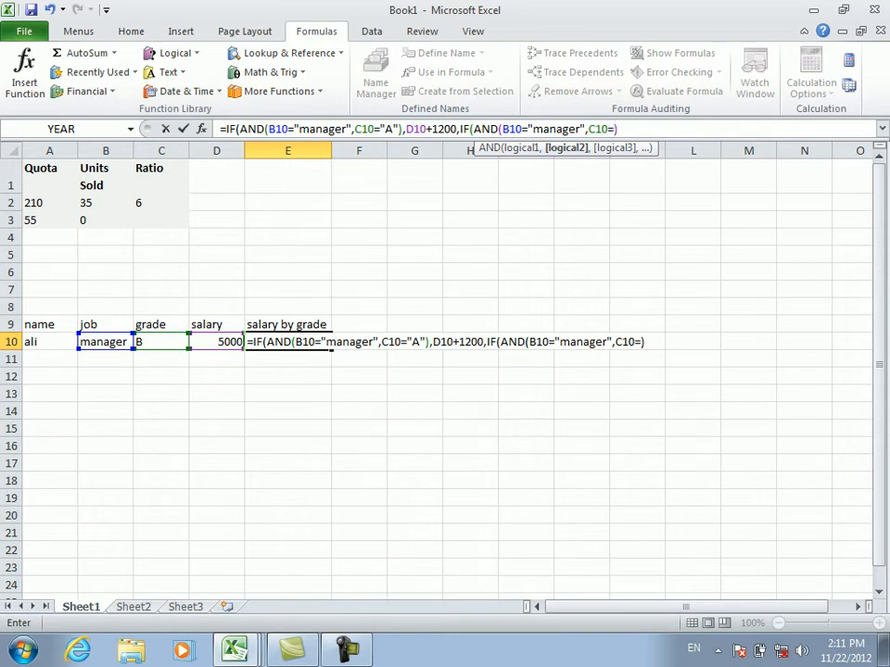
pyautogui.write('"),')
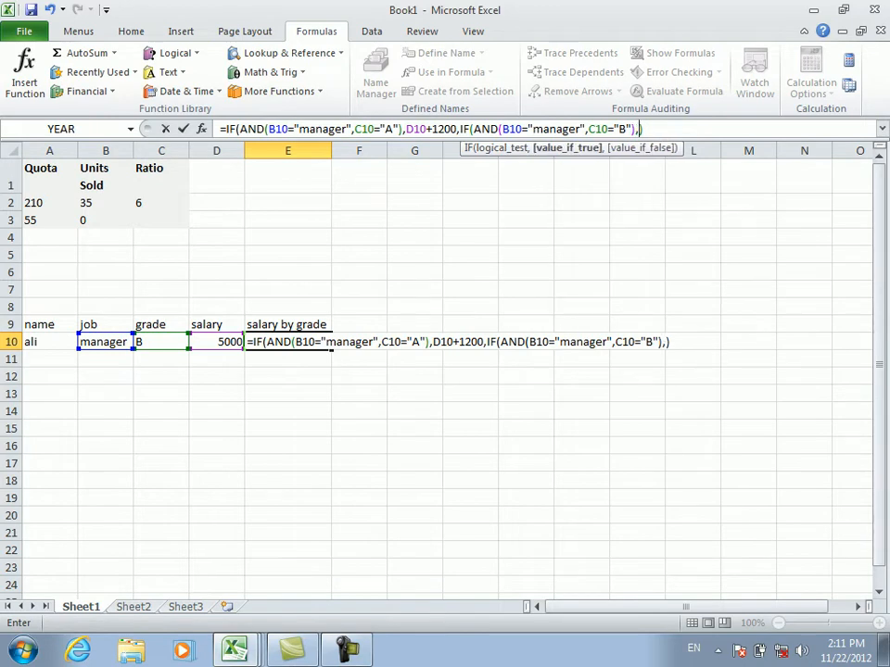
# - Enter D10-600 as the nested IF's true result, commit the E10 formula and fill it down to E15
pyautogui.press('Left')
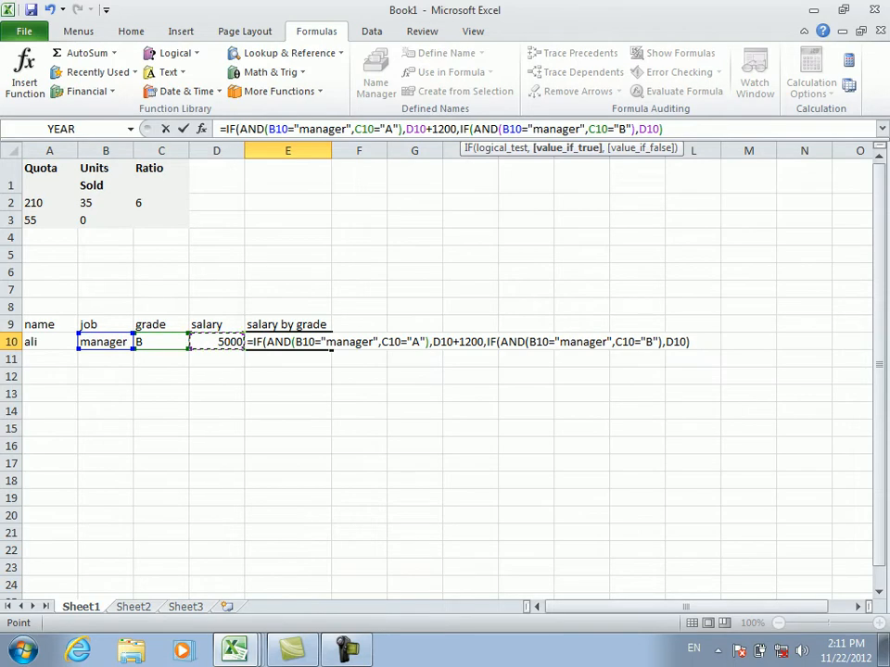
pyautogui.write(')')
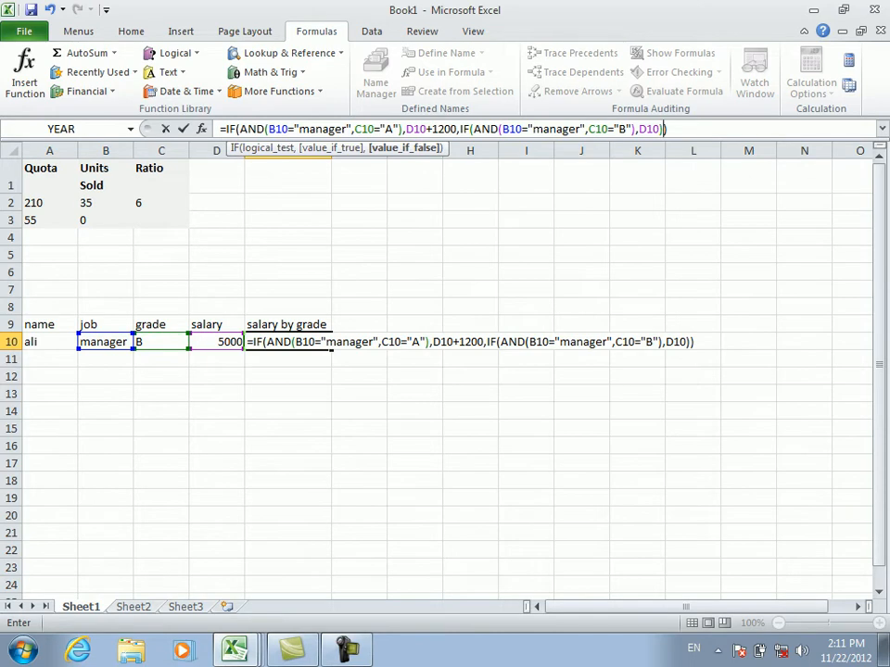
pyautogui.press('BackSpace')
pyautogui.write('+')
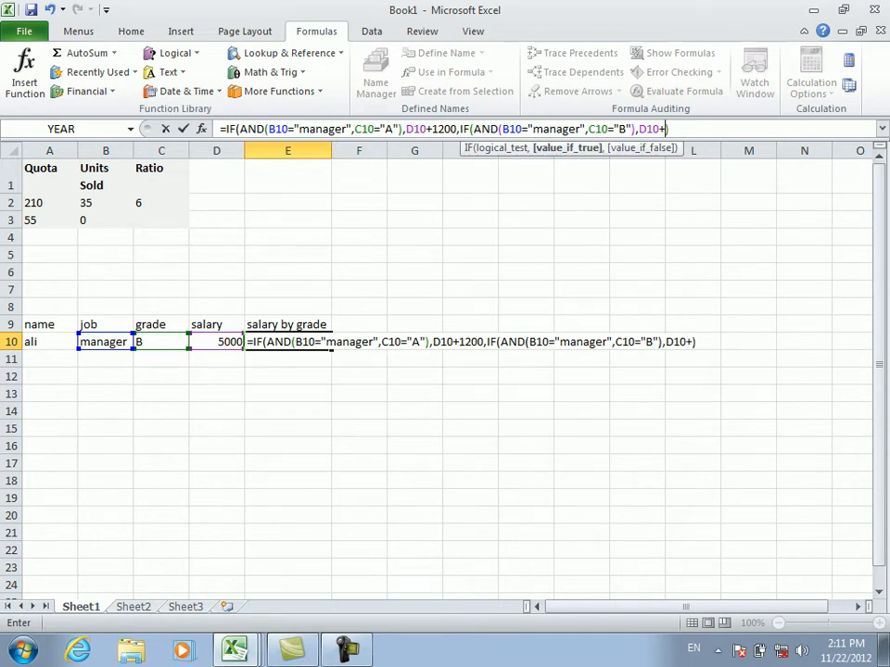
pyautogui.press('BackSpace')
pyautogui.write('-600')
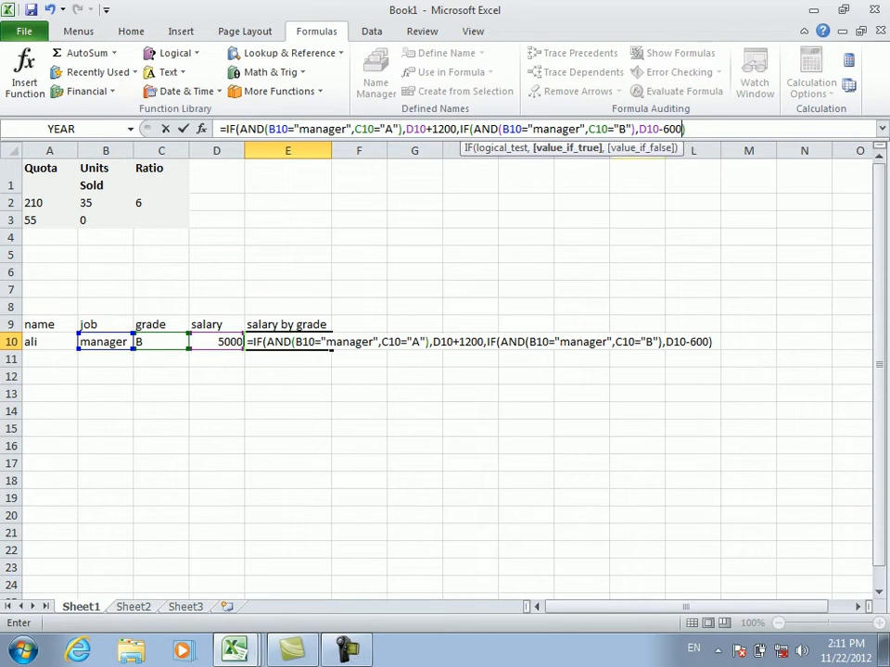
pyautogui.press('Return')
pyautogui.press('Return')
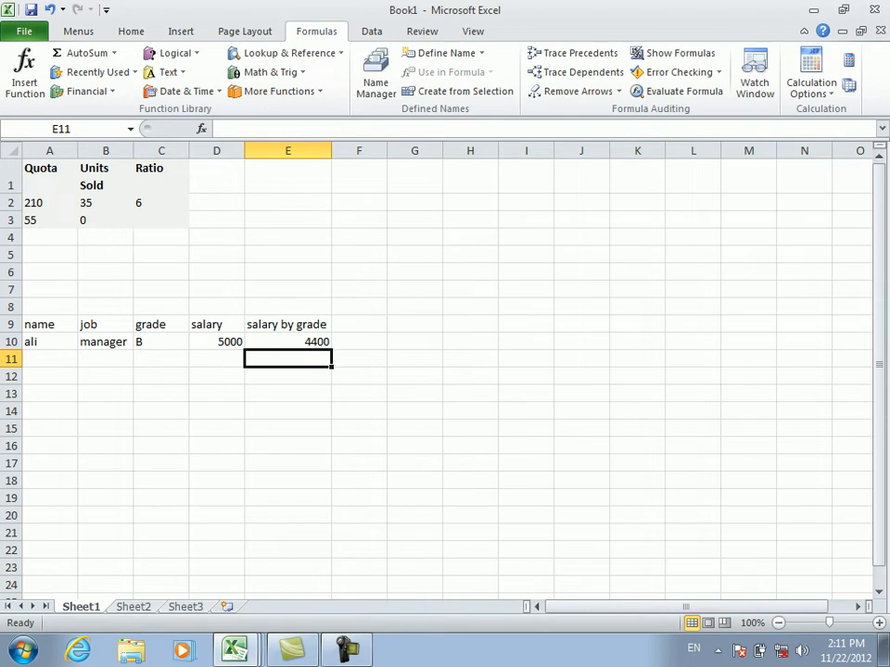
pyautogui.click(288, 342)
pyautogui.moveTo(332, 349); pyautogui.dragTo(332, 434)
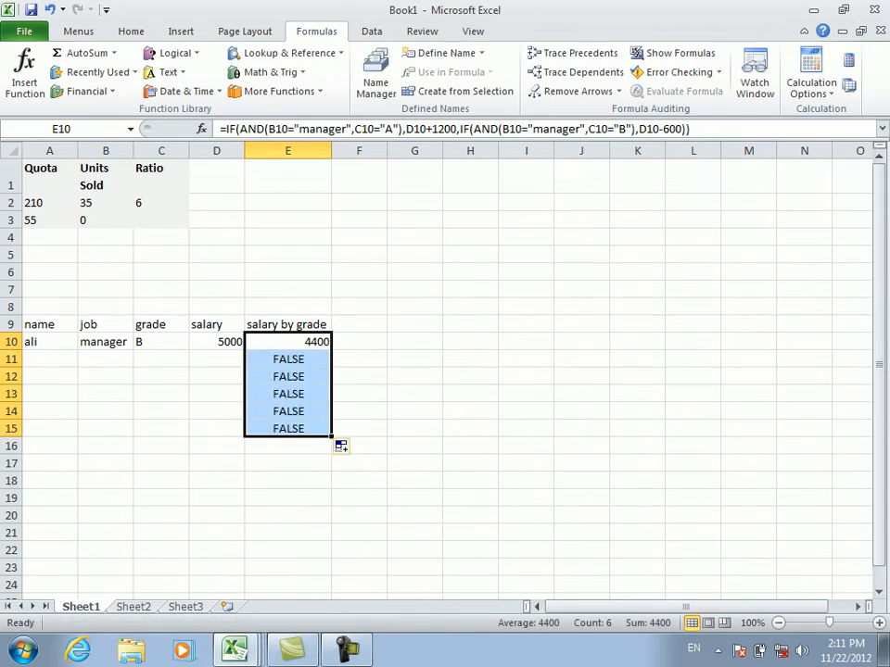
# - Fill row 11 with another employee's first name, job "manager", grade A and salary 6000, and check the formula in E11
pyautogui.click(50, 360)
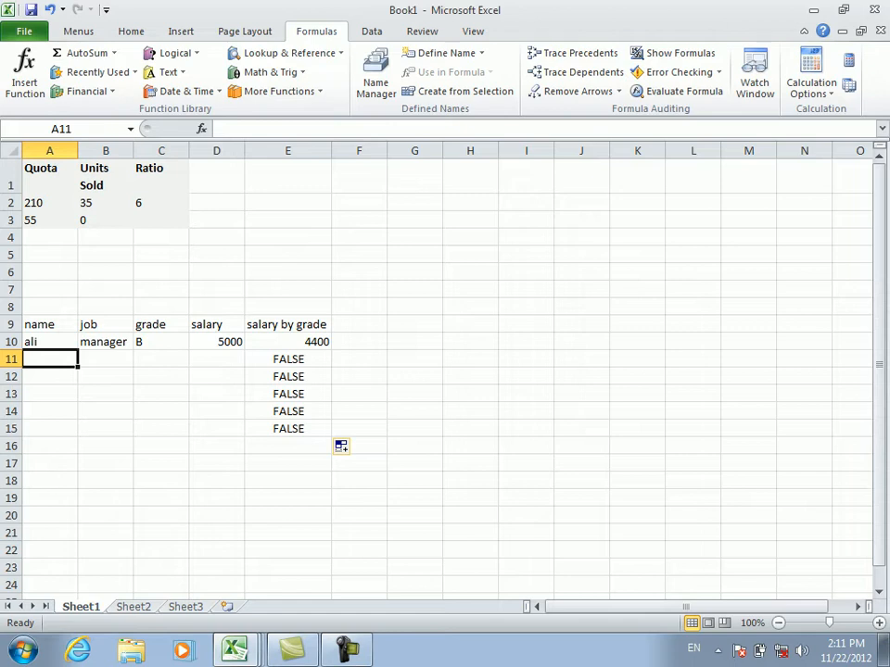
pyautogui.write('noor')
pyautogui.press('Return')
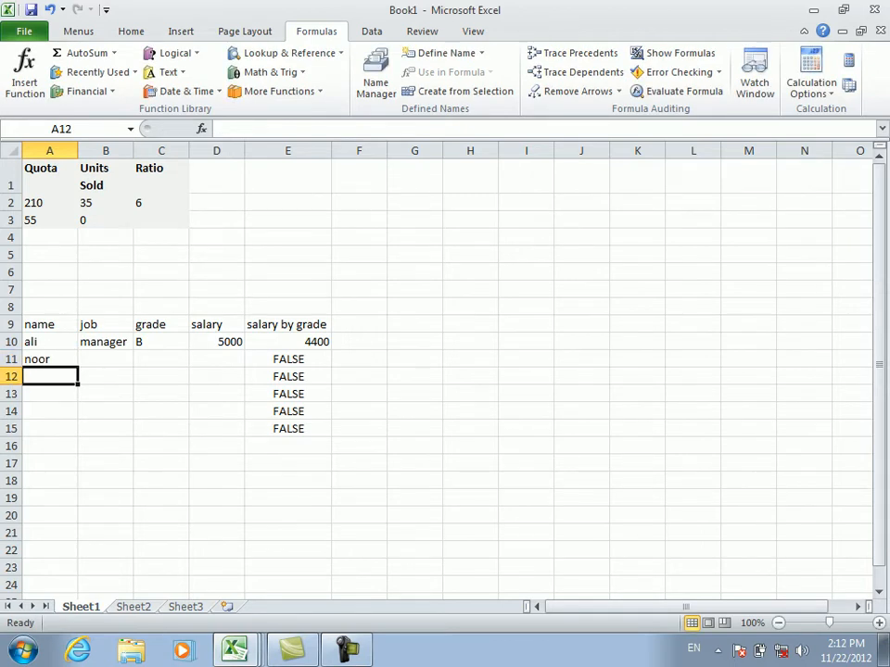
pyautogui.press('Up')
pyautogui.press('Right')
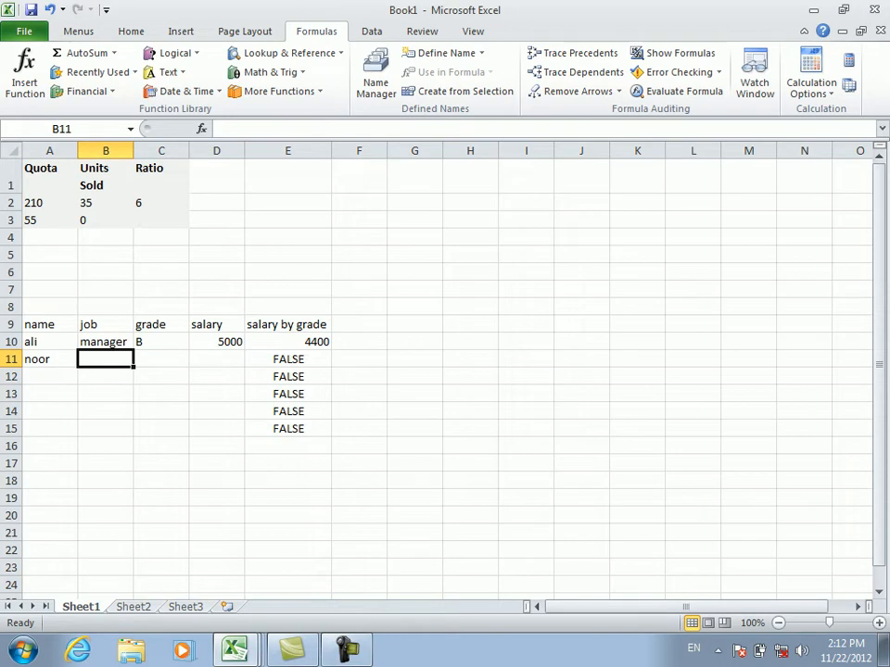
pyautogui.write('manager')
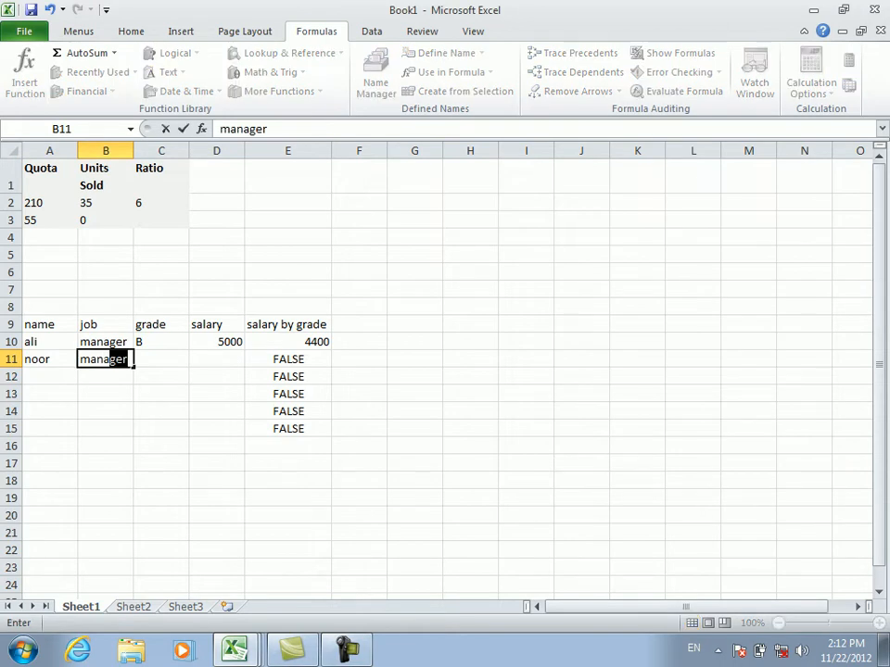
pyautogui.press('Tab')
pyautogui.write('a')
pyautogui.press('BackSpace')
pyautogui.write('A')
pyautogui.press('Right')
pyautogui.press('Right')
pyautogui.press('Left')
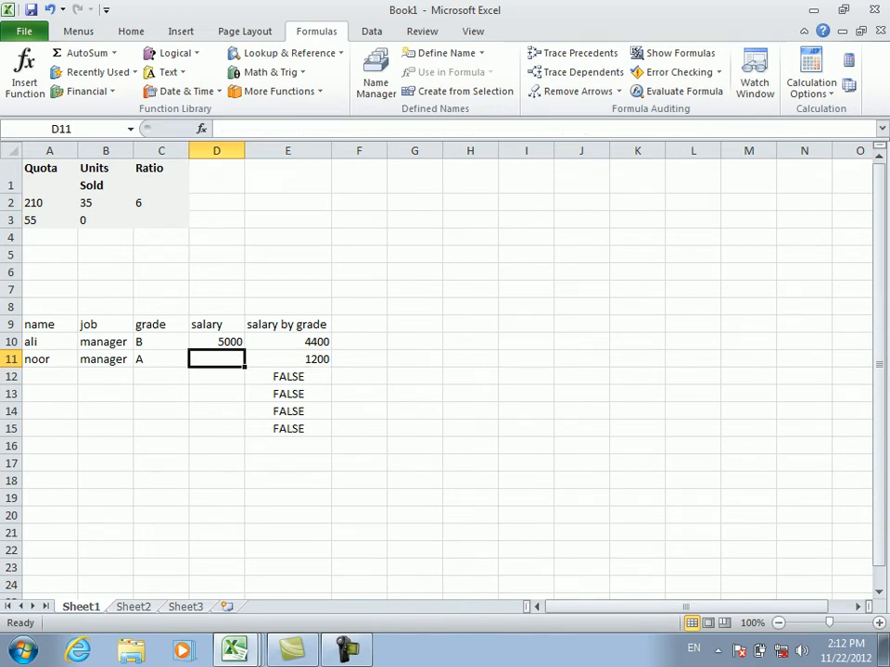
pyautogui.write('6000')
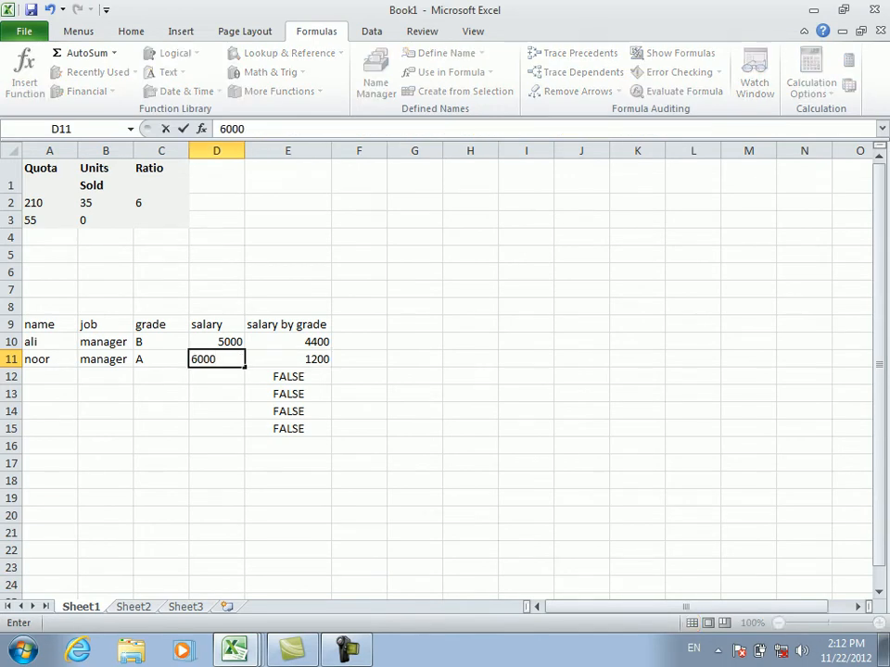
pyautogui.press('Return')
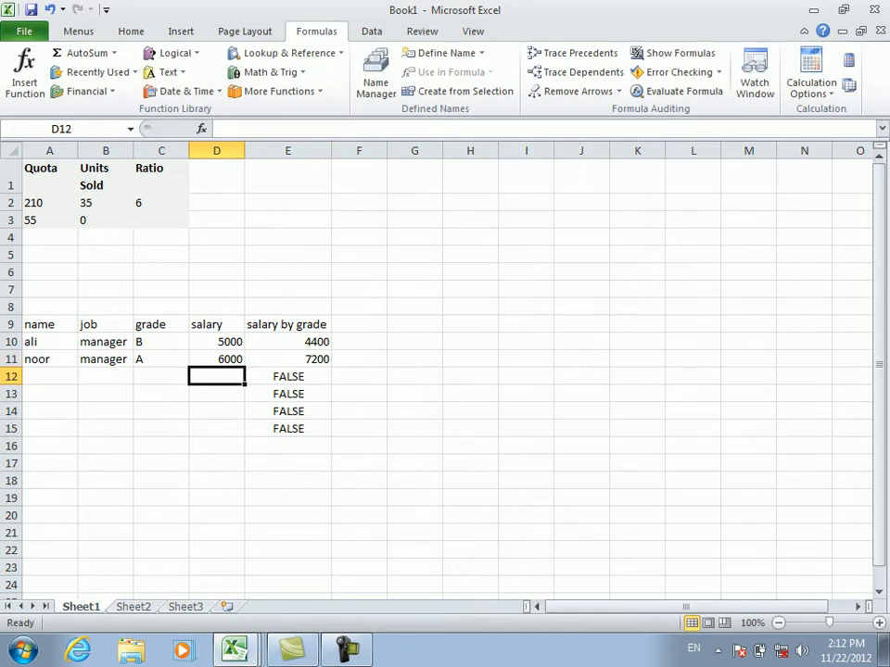
pyautogui.click(288, 359)
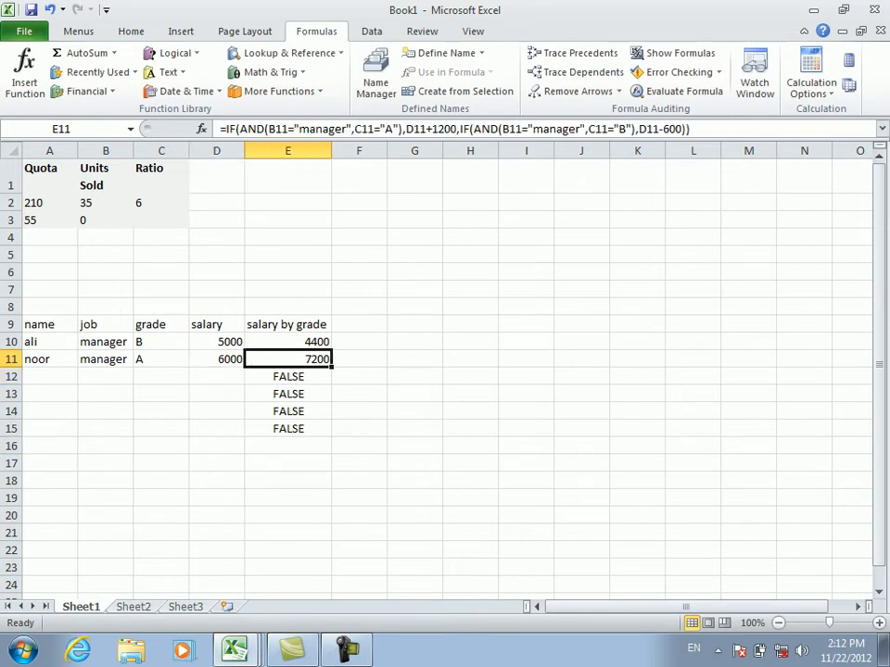
# - Fill row 12 with a third employee's first name, job "manager", grade B and salary 6000
pyautogui.click(50, 376)
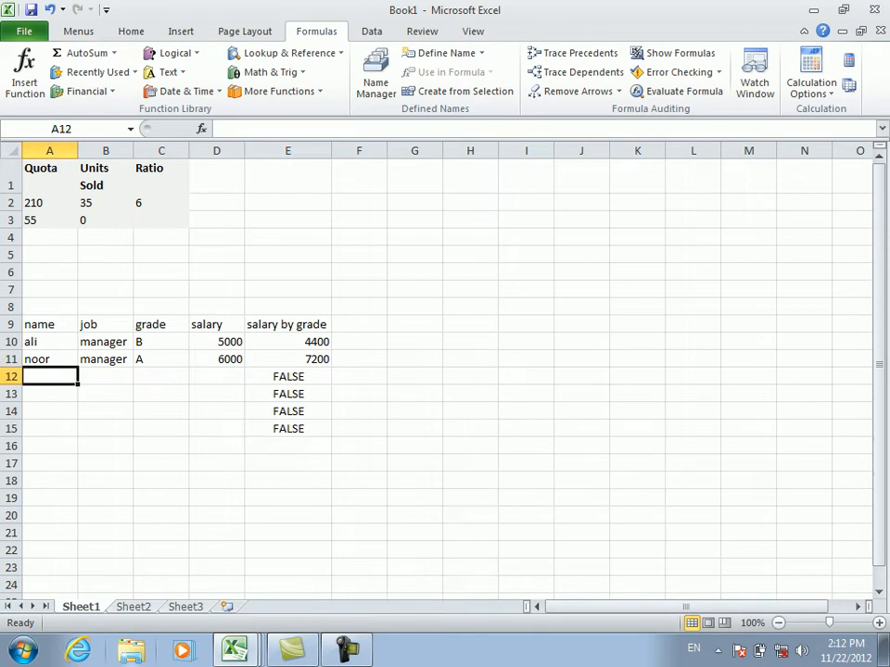
pyautogui.write('wali')
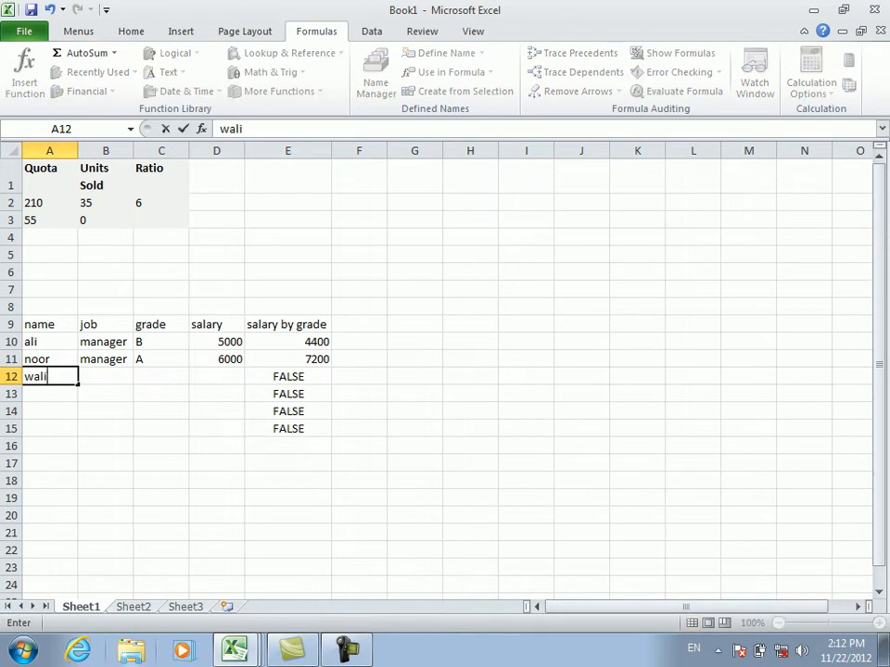
pyautogui.press('Tab')
pyautogui.write('m')
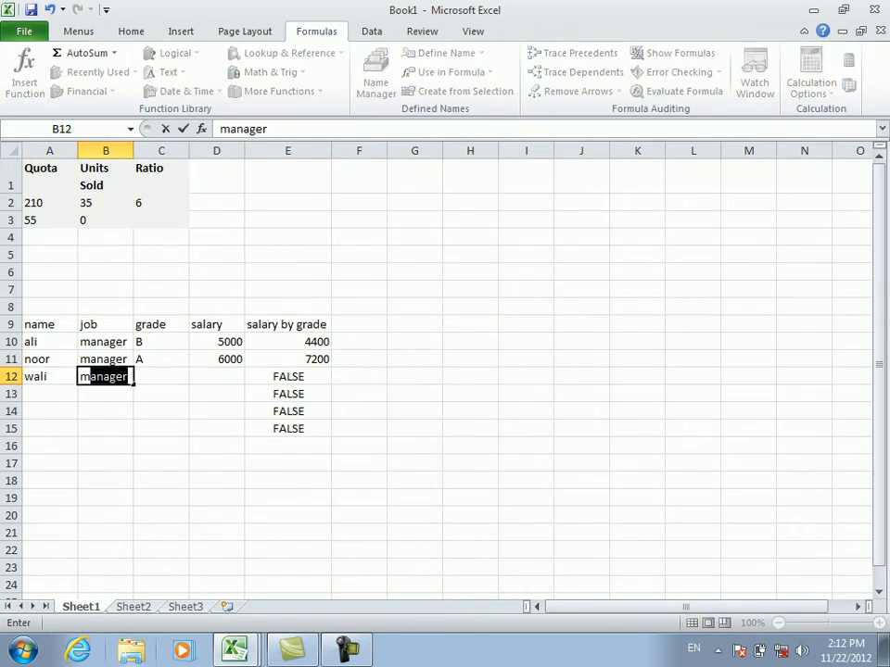
pyautogui.press('Tab')
pyautogui.write('B')
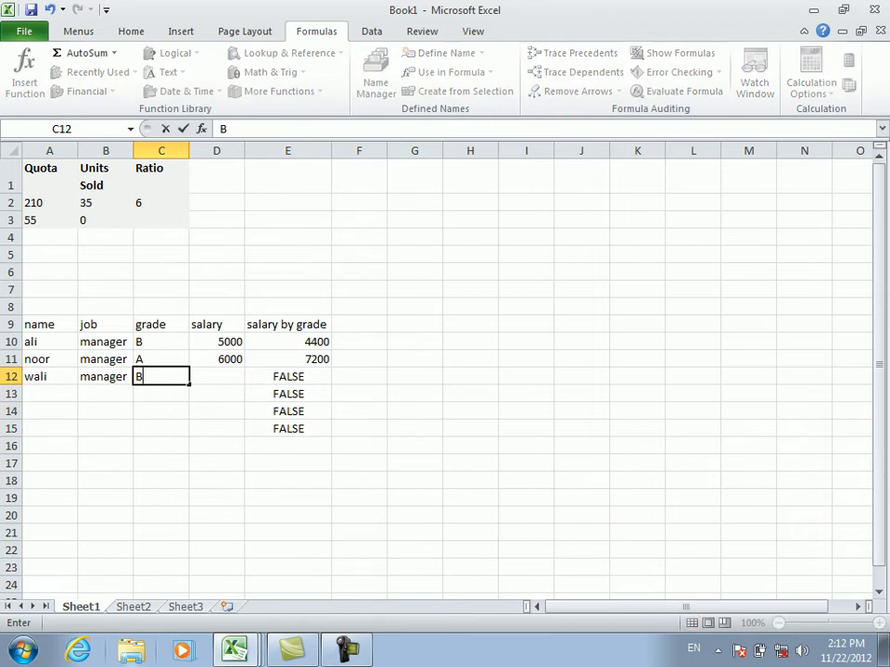
pyautogui.press('Tab')
pyautogui.write('6000')
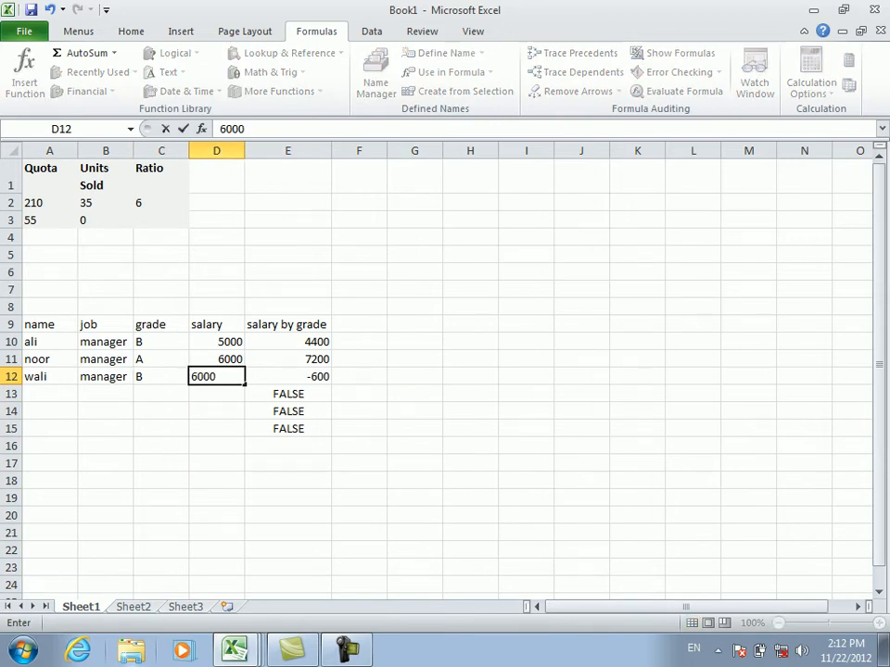
pyautogui.press('Return')
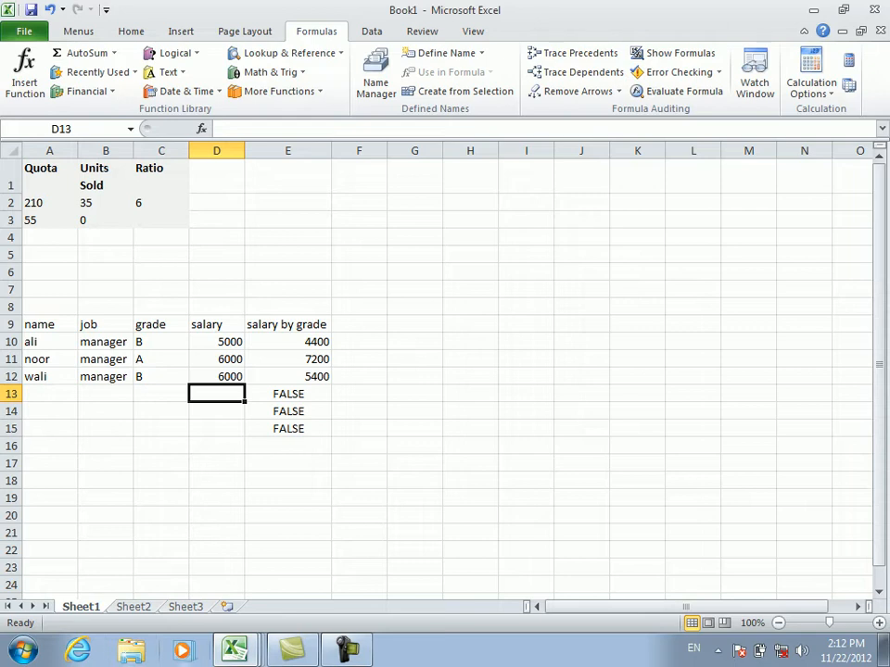
# - Check the salary in D12 and the salary-by-grade formulas in E12 and E10
pyautogui.click(216, 376)
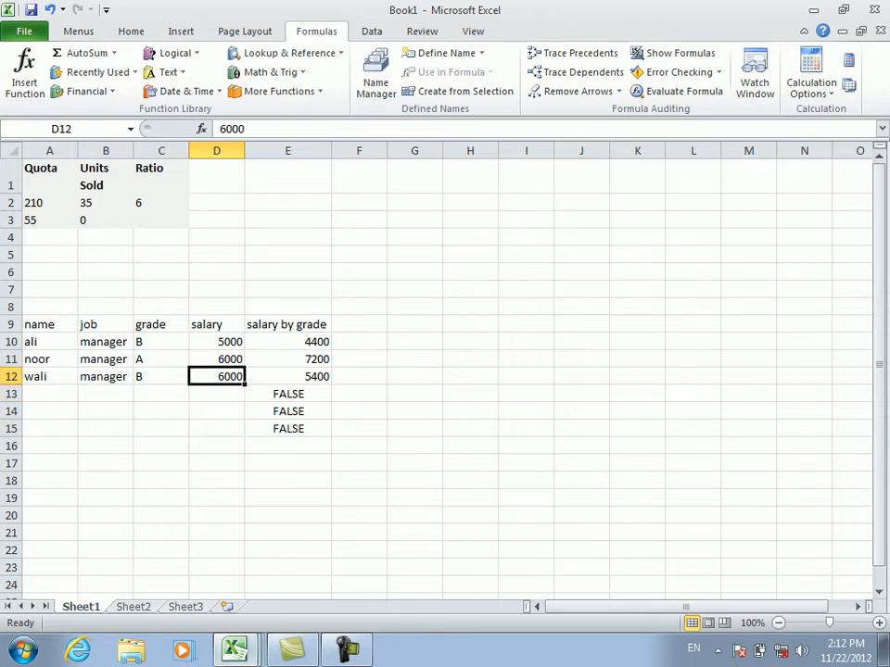
pyautogui.click(287, 376)
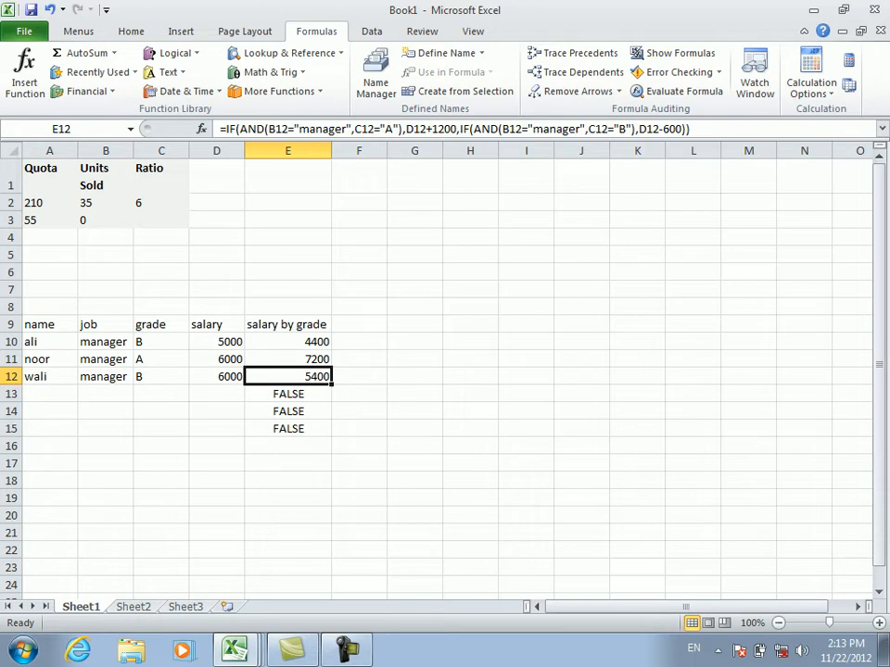
pyautogui.click(287, 342)
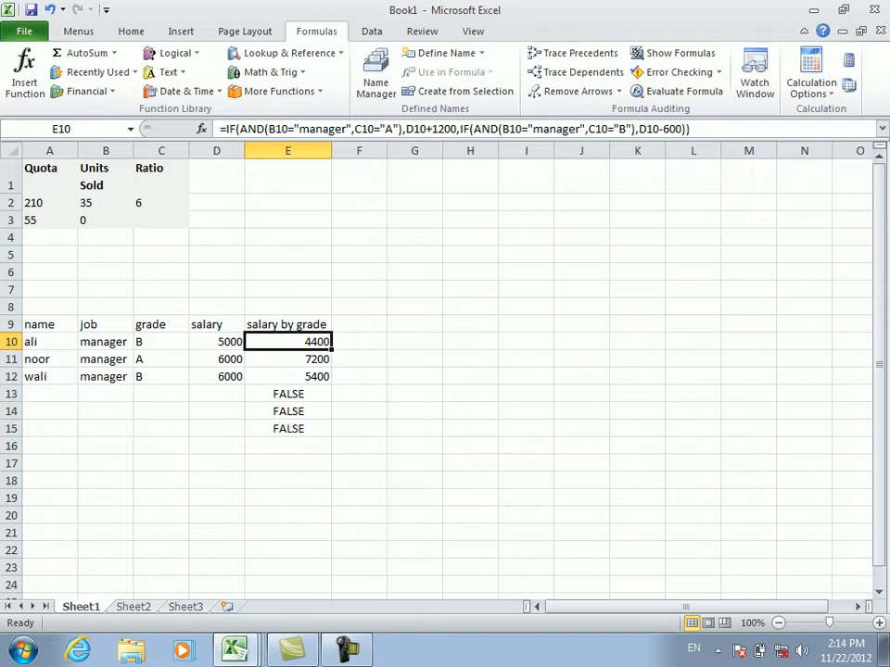
pyautogui.press('super+plus')
pyautogui.click(471, 359)
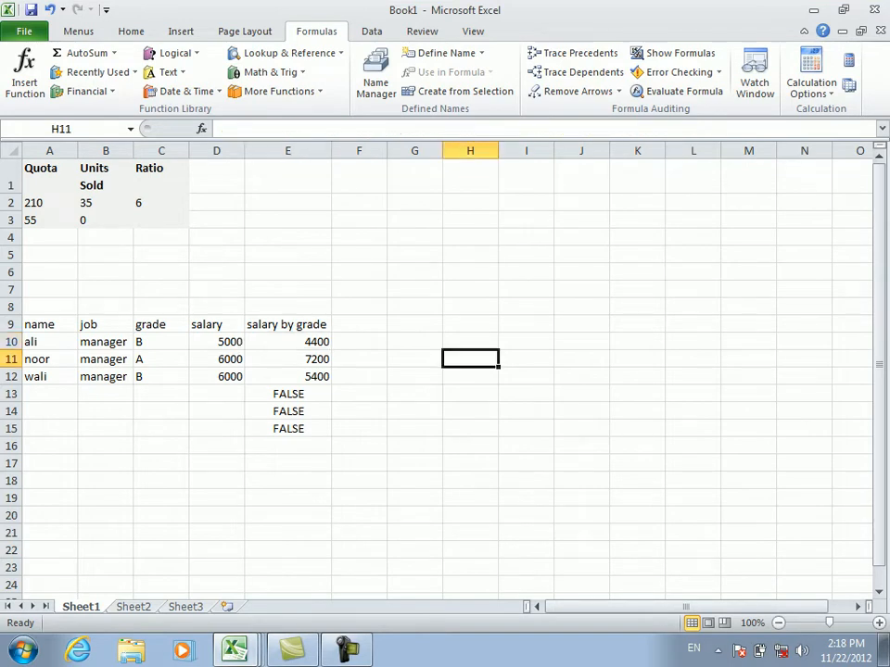
# - Fill row 13 with a fourth employee's name, job "teacher", grade A and salary 6000
pyautogui.click(50, 394)
pyautogui.write('w')
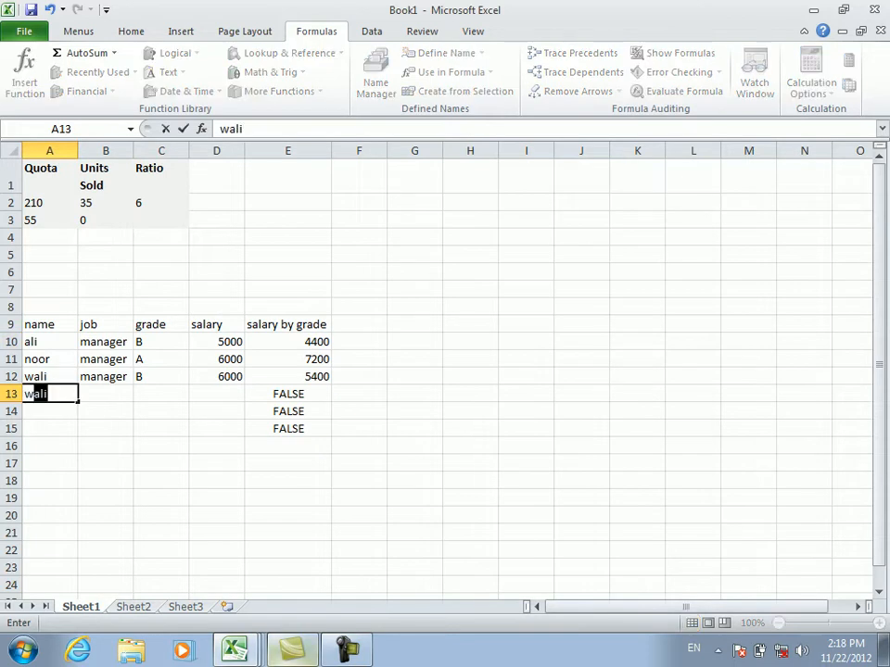
pyautogui.press('BackSpace')
pyautogui.press('BackSpace')
pyautogui.write('khan')
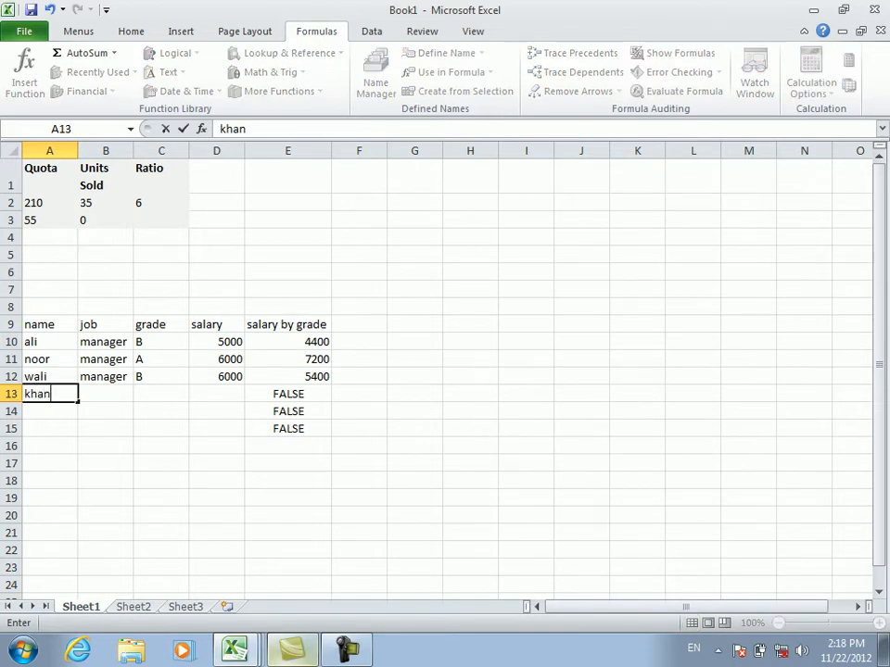
pyautogui.press('Tab')
pyautogui.write('teacher')
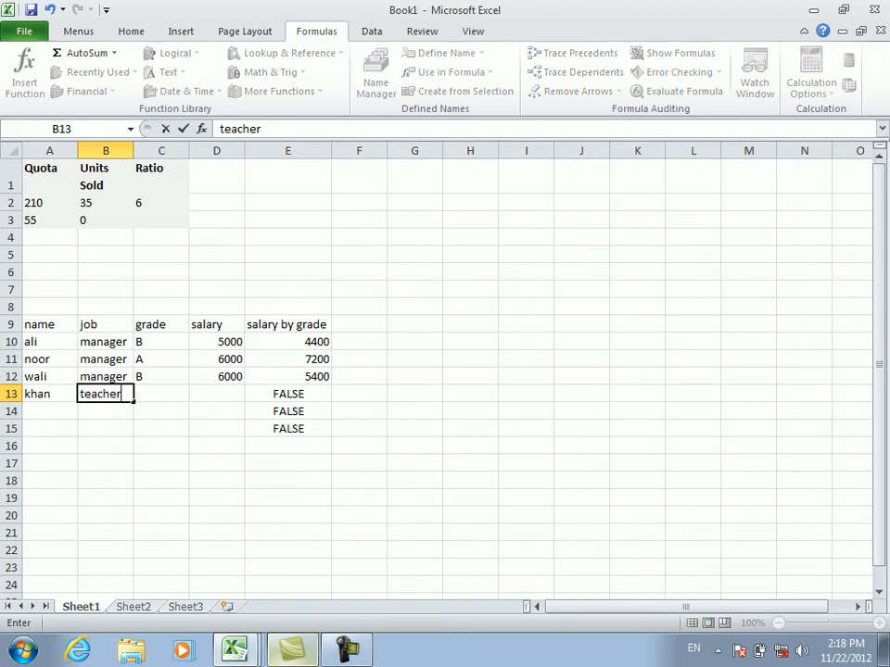
pyautogui.press('Tab')
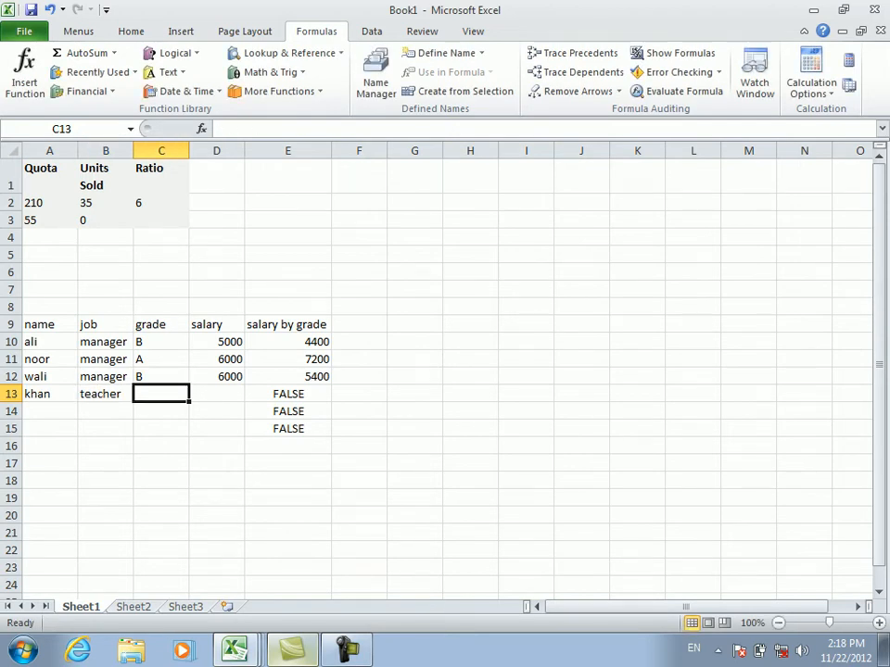
pyautogui.write('A')
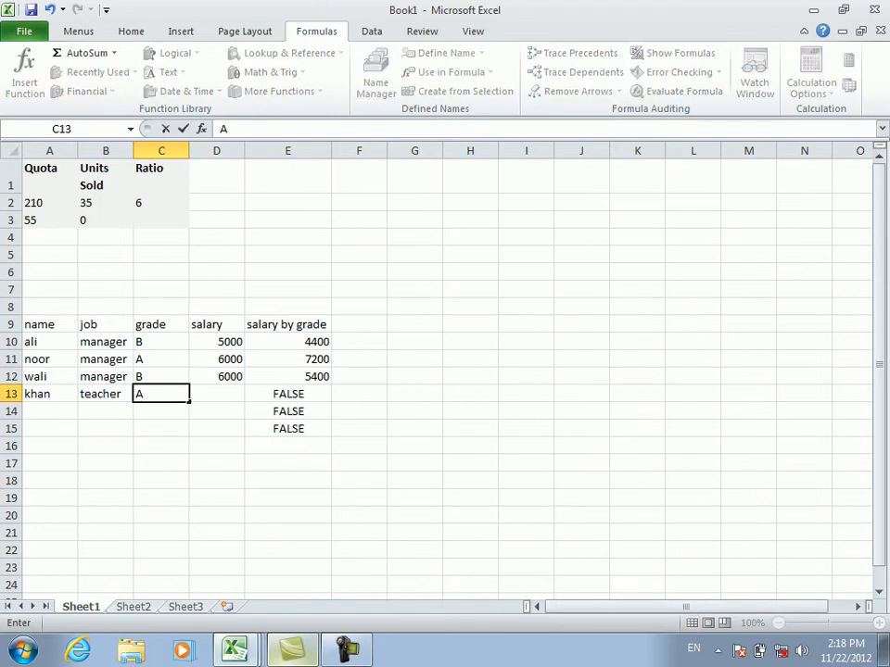
pyautogui.press('Tab')
pyautogui.write('6000')
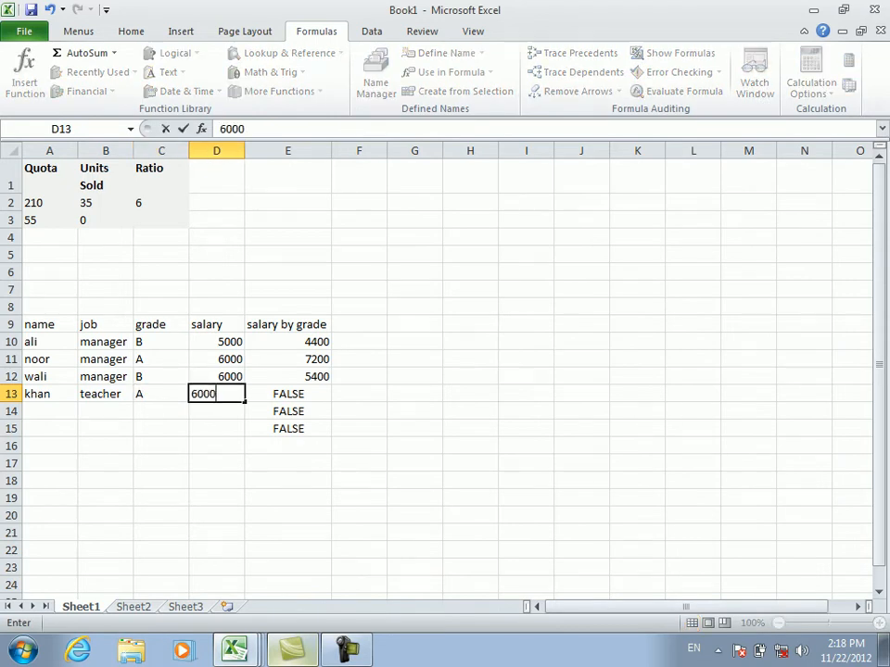
pyautogui.press('Return')
# - Fill row 14 with a fifth employee's first name, job "cook", grade D and salary 8000
pyautogui.press('Left')
pyautogui.press('Left')
pyautogui.press('Left')
pyautogui.write('wali')
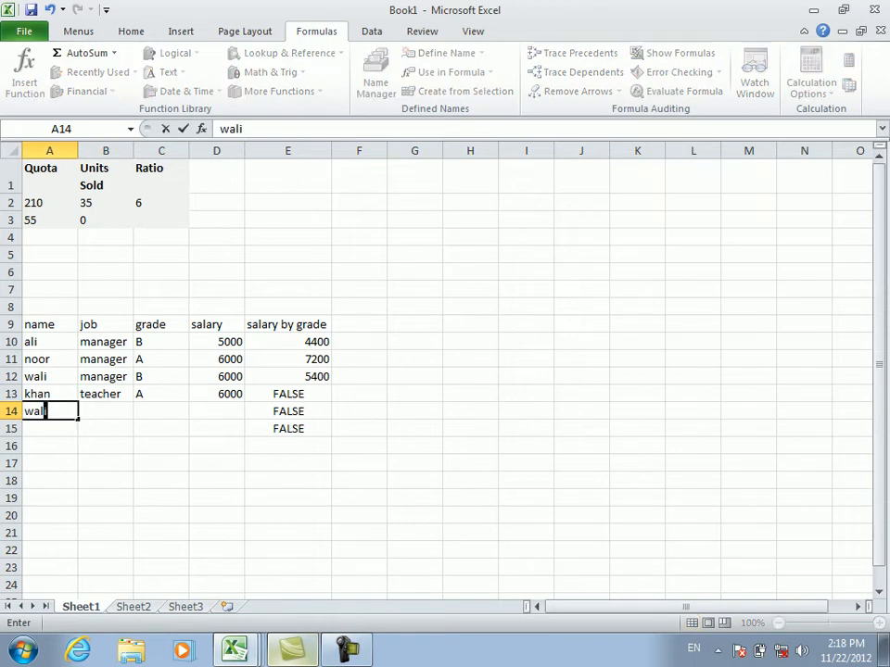
pyautogui.press('Tab')
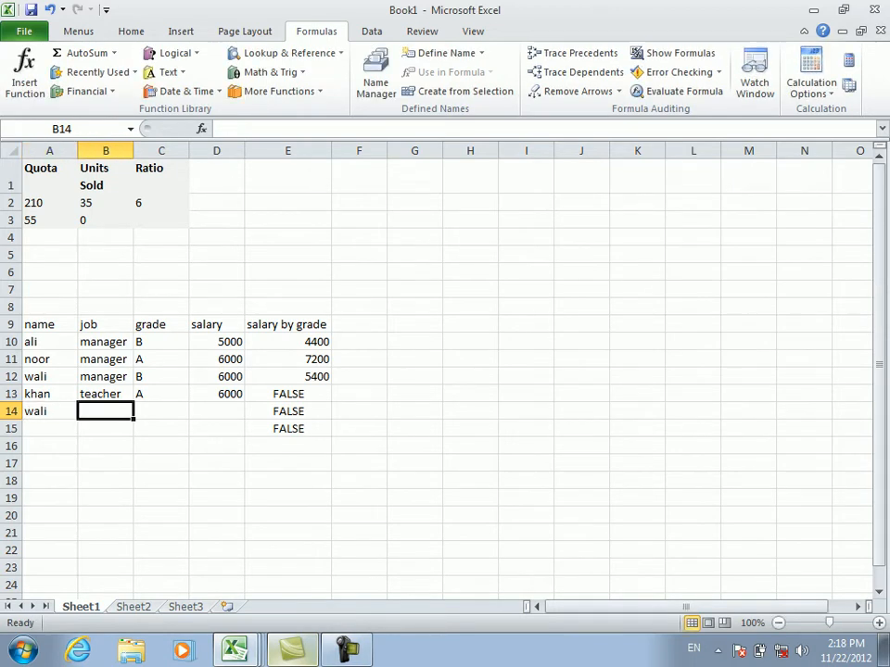
pyautogui.write('cook')
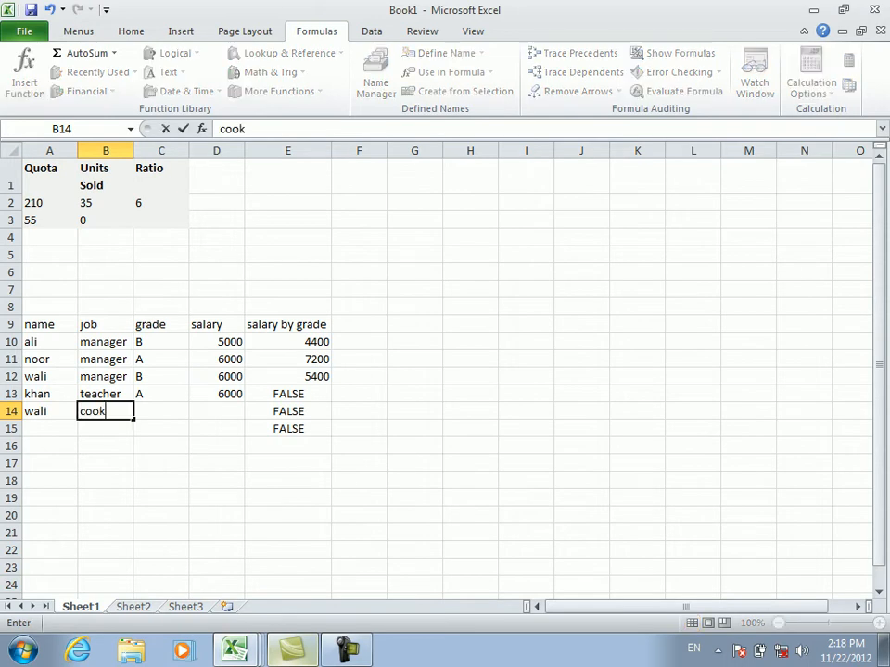
pyautogui.press('Tab')
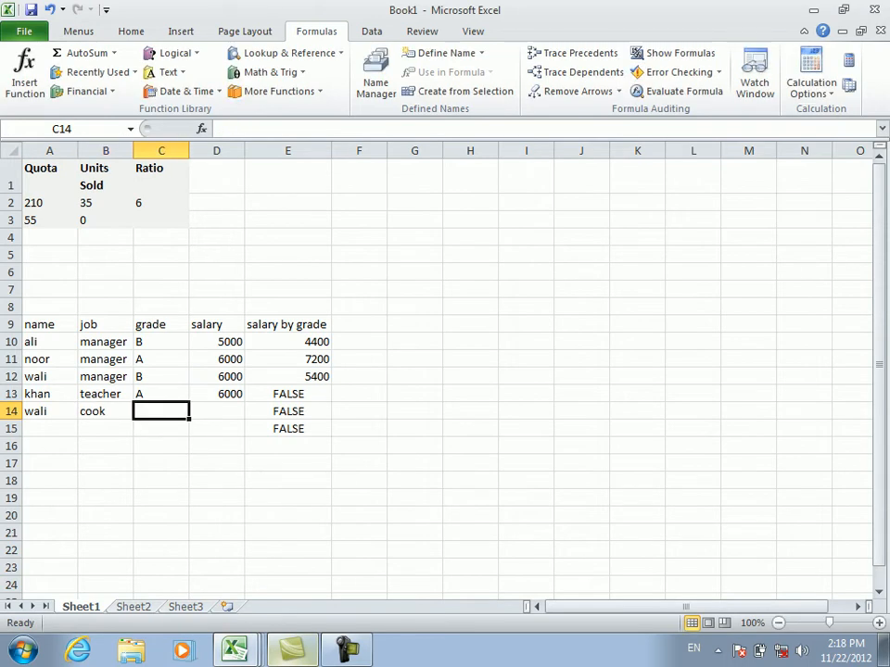
pyautogui.write('A')
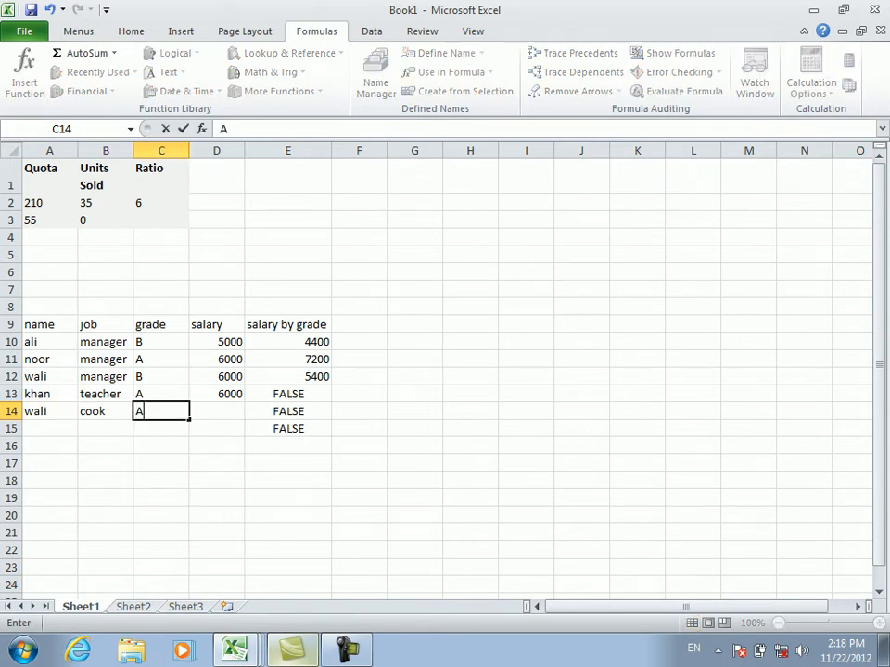
pyautogui.press('BackSpace')
pyautogui.write('D')
pyautogui.press('Tab')
pyautogui.write('8000')
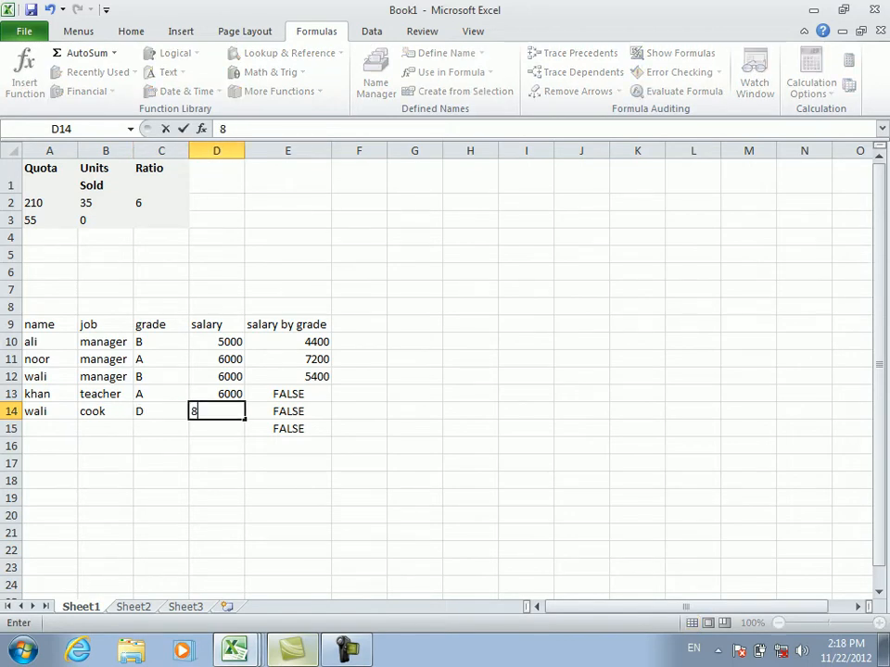
pyautogui.press('Return')
# - Fill row 15 with a sixth employee's first name, job "manager", grade B and salary 7000
pyautogui.press('Left')
pyautogui.press('Left')
pyautogui.write('m')
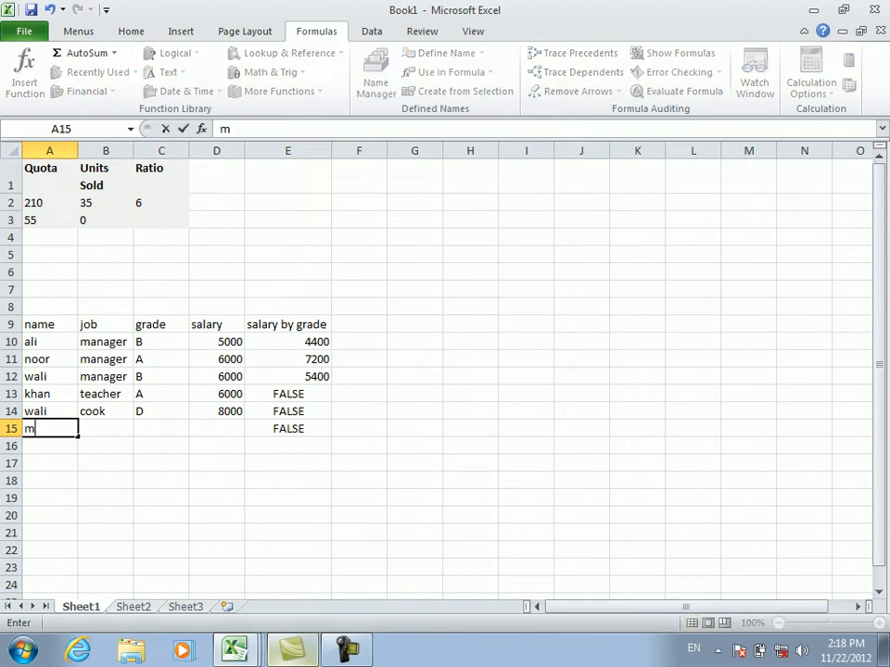
pyautogui.write('ansoor')
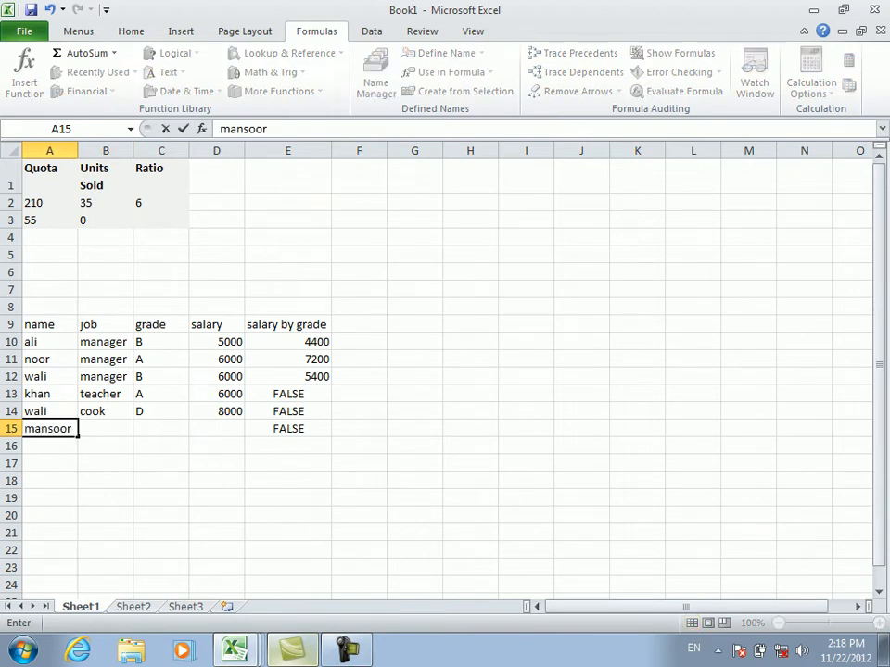
pyautogui.press('Tab')
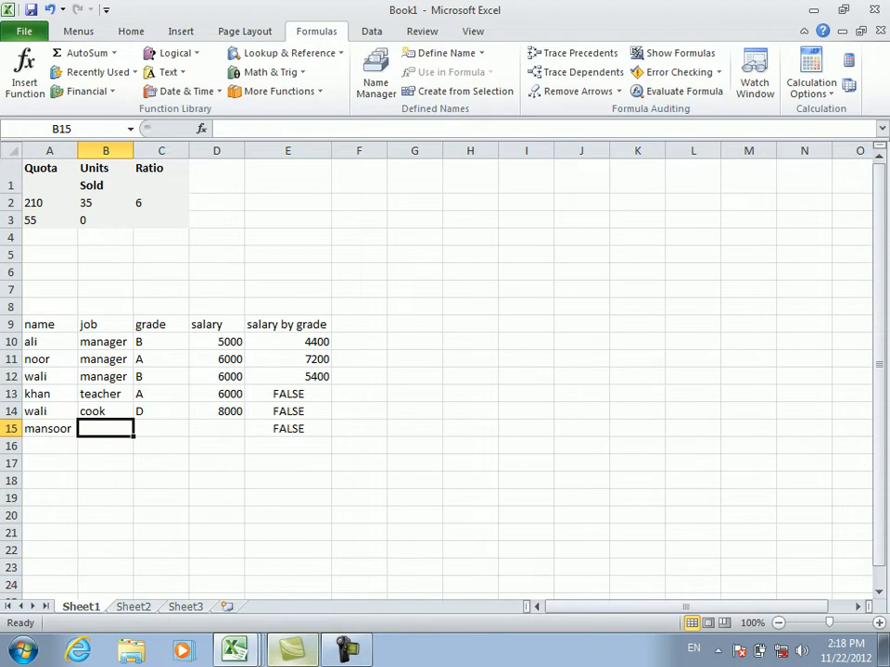
pyautogui.write('manager')
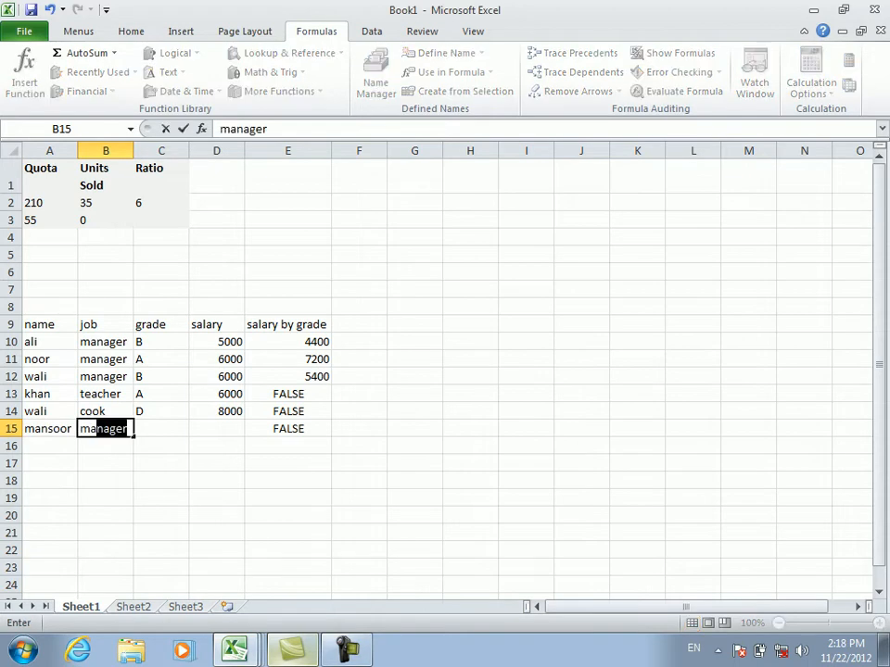
pyautogui.press('Tab')
pyautogui.write('a')
pyautogui.press('BackSpace')
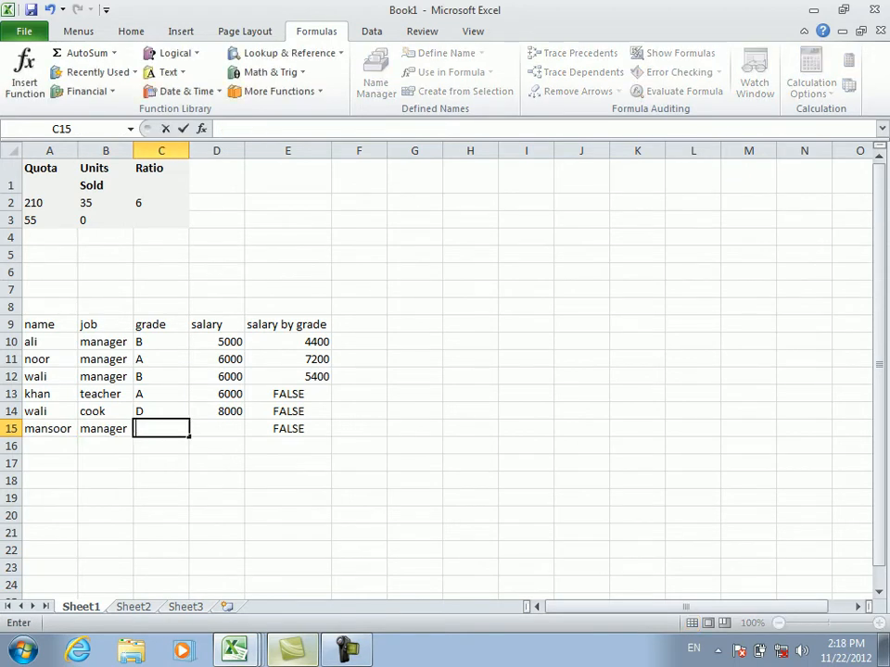
pyautogui.write('B')
pyautogui.press('Tab')
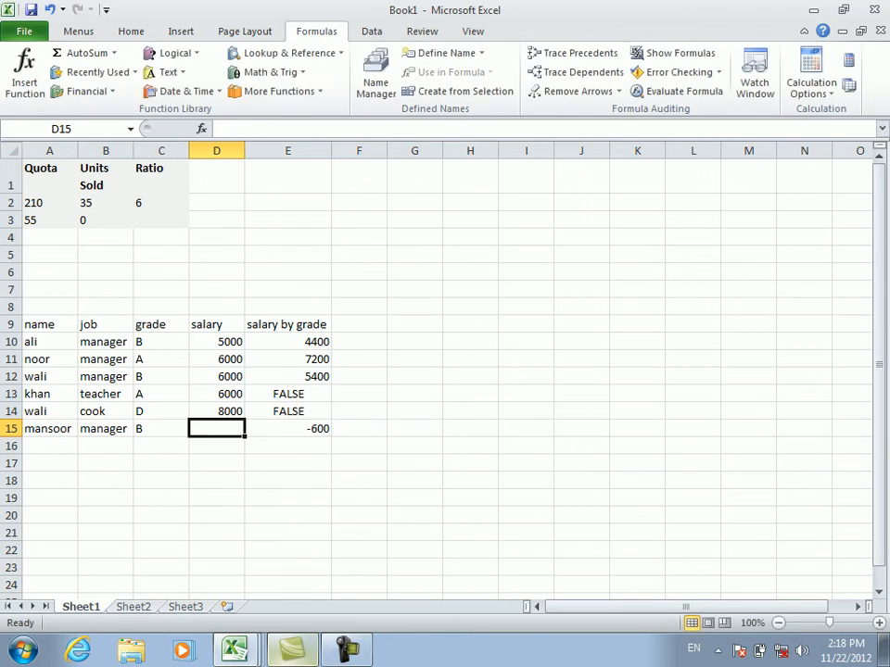
pyautogui.write('7000')
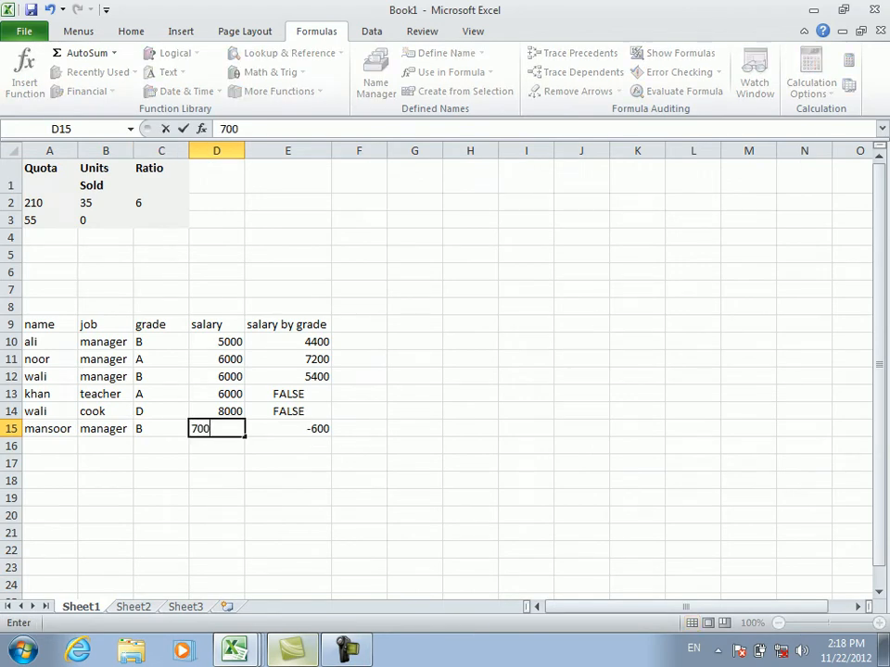
pyautogui.press('Return')
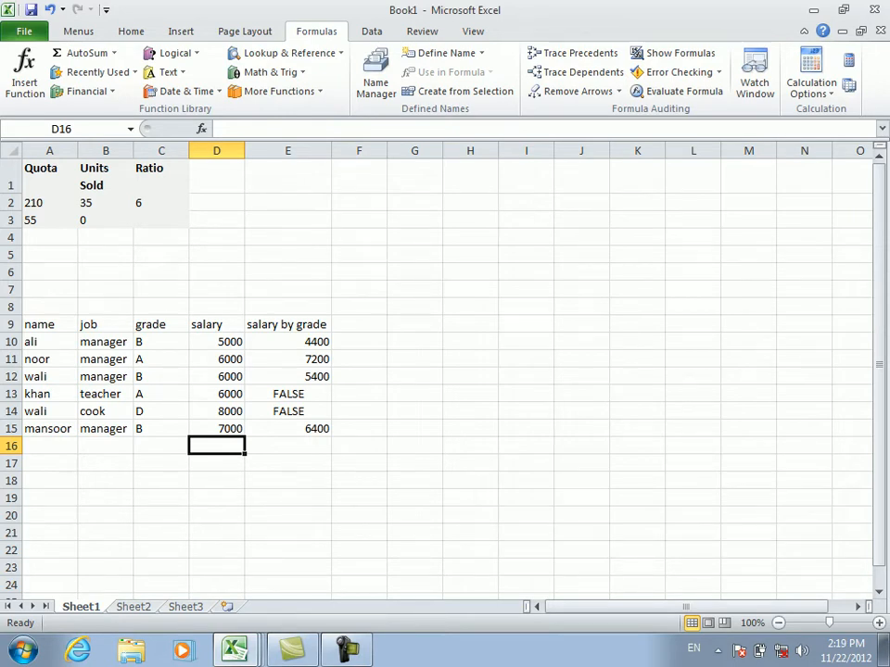
pyautogui.click(50, 446)
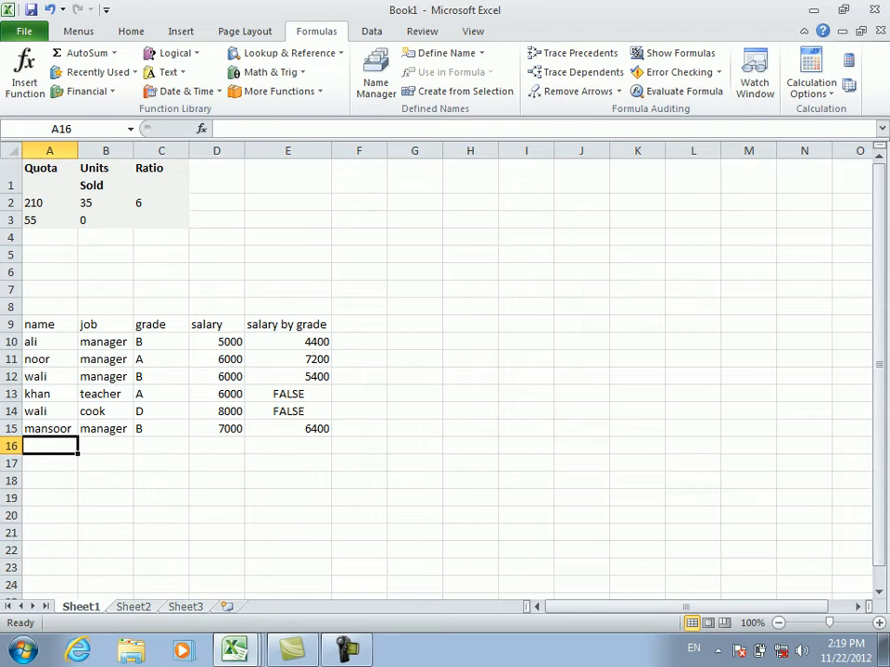
pyautogui.click(471, 289)
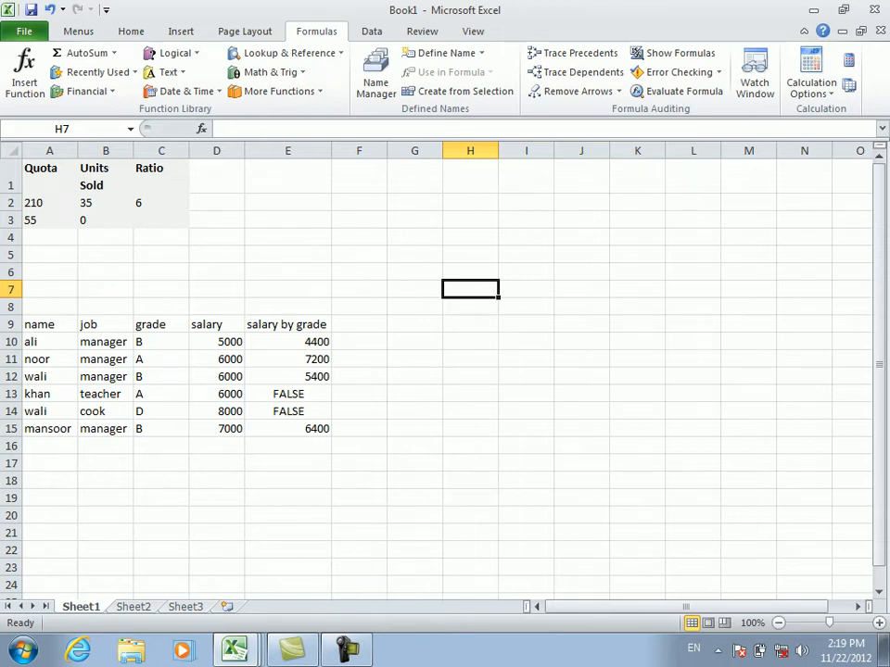
pyautogui.click(358, 428)
# - Enter an IF formula in H12 that tests B10:B16="manager" and returns D10:D16 when true
pyautogui.click(470, 377)
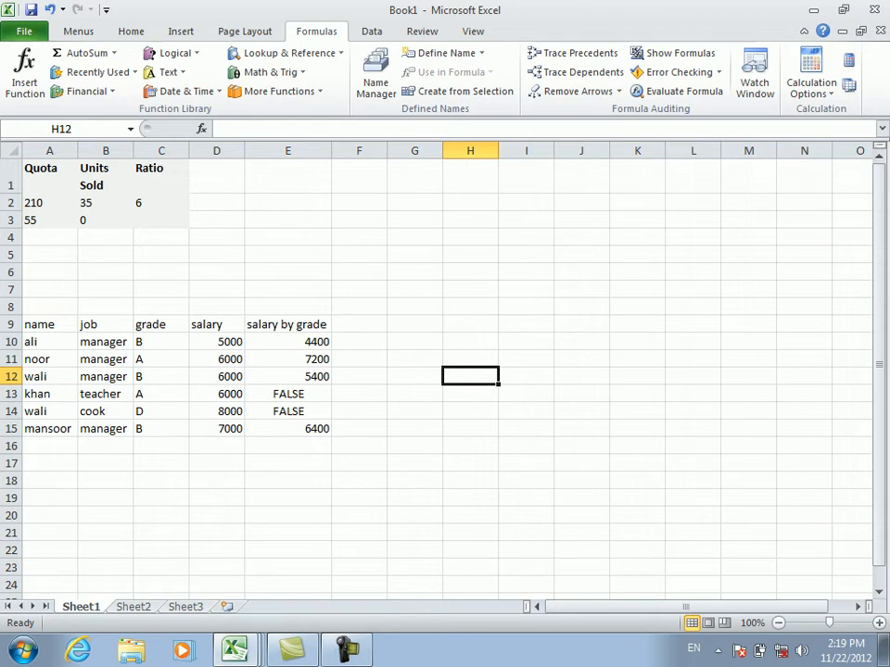
pyautogui.write('=if')
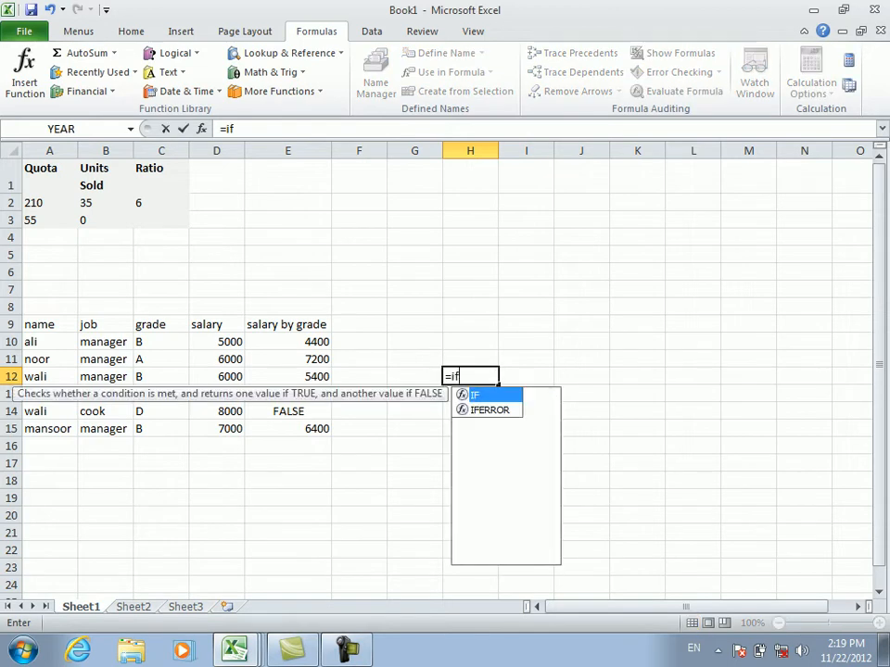
pyautogui.press('Tab')
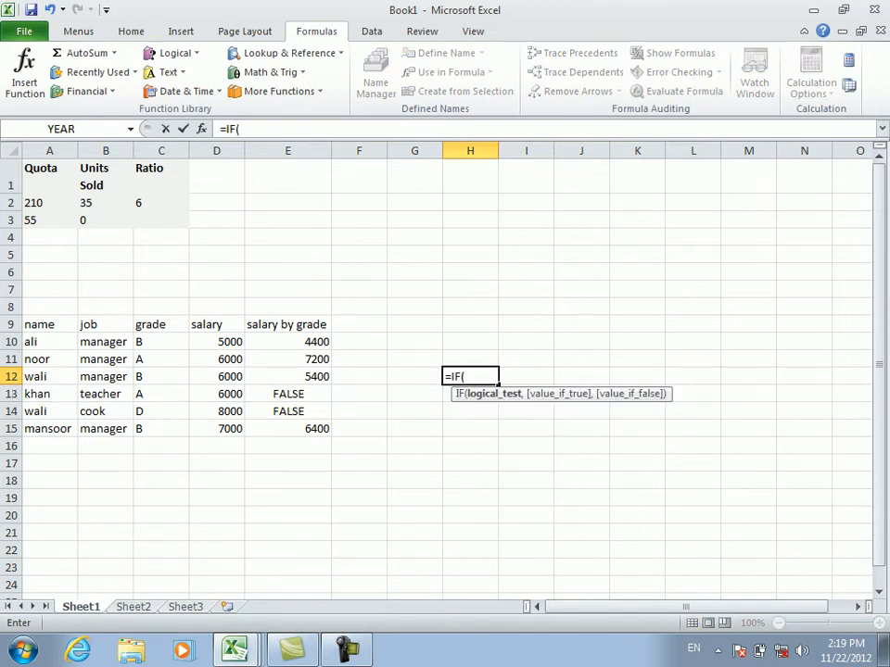
pyautogui.moveTo(121, 342); pyautogui.dragTo(121, 446)
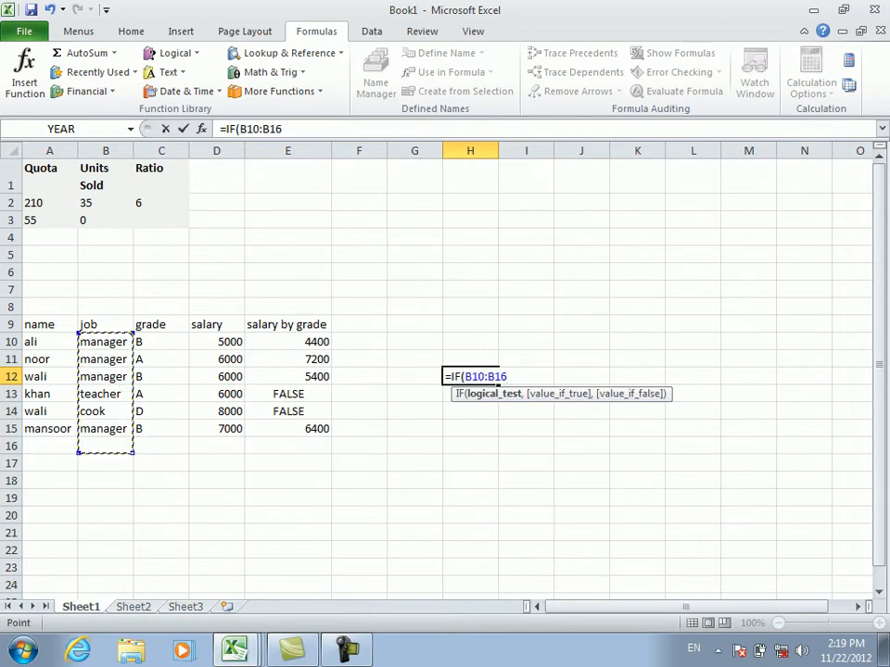
pyautogui.write('"')
pyautogui.press('BackSpace')
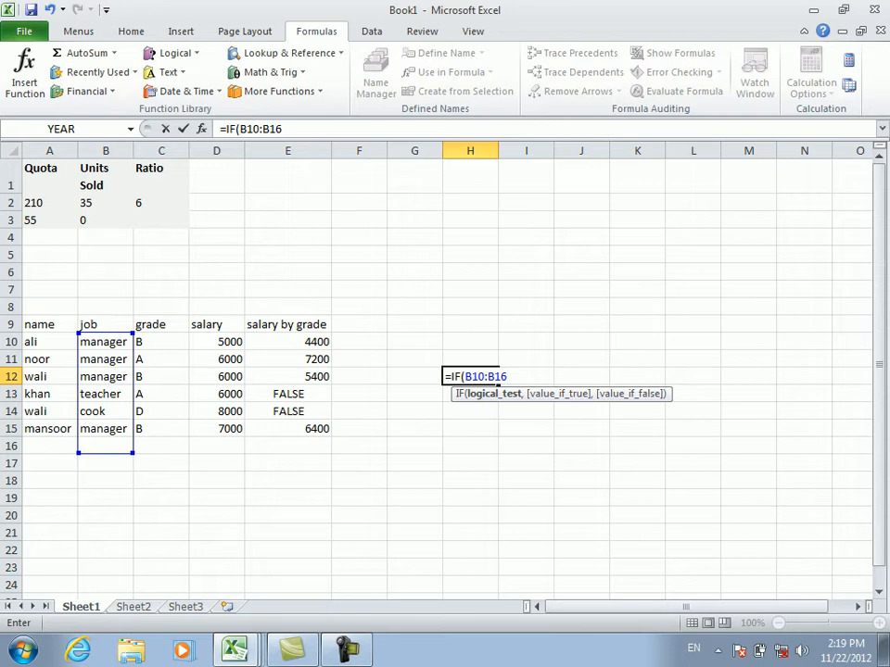
pyautogui.write('="manager')
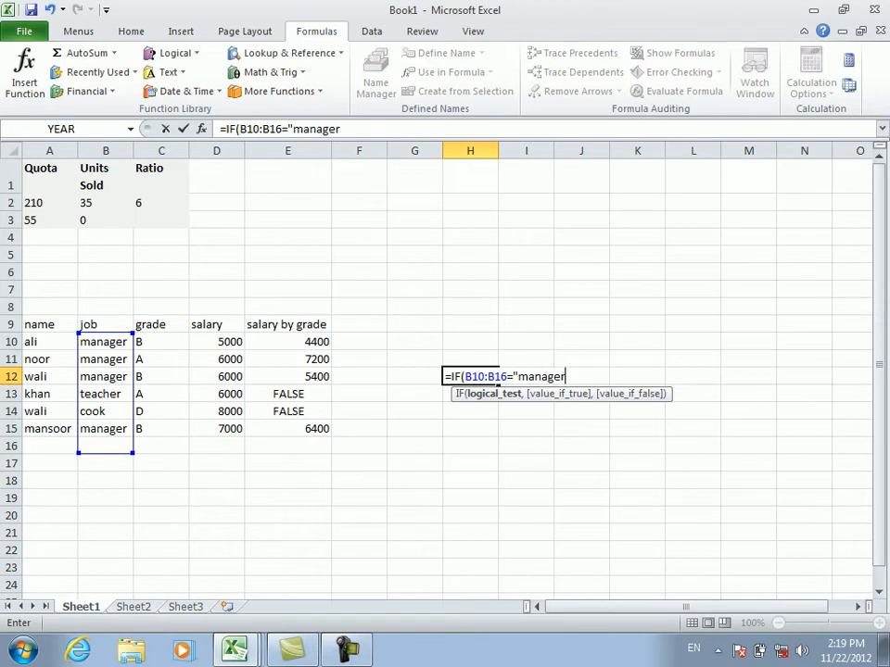
pyautogui.write('",')
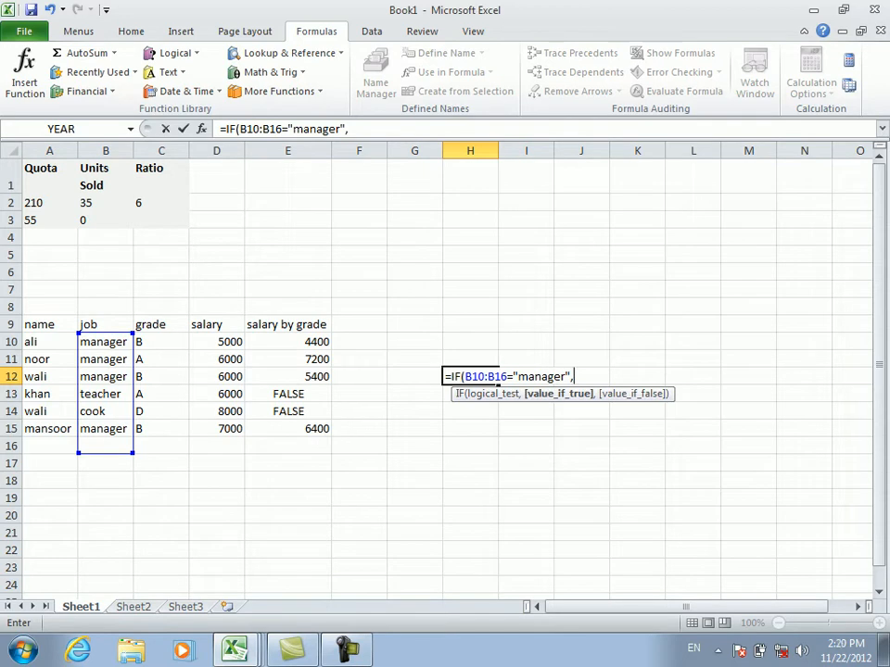
pyautogui.moveTo(217, 342); pyautogui.dragTo(217, 446)
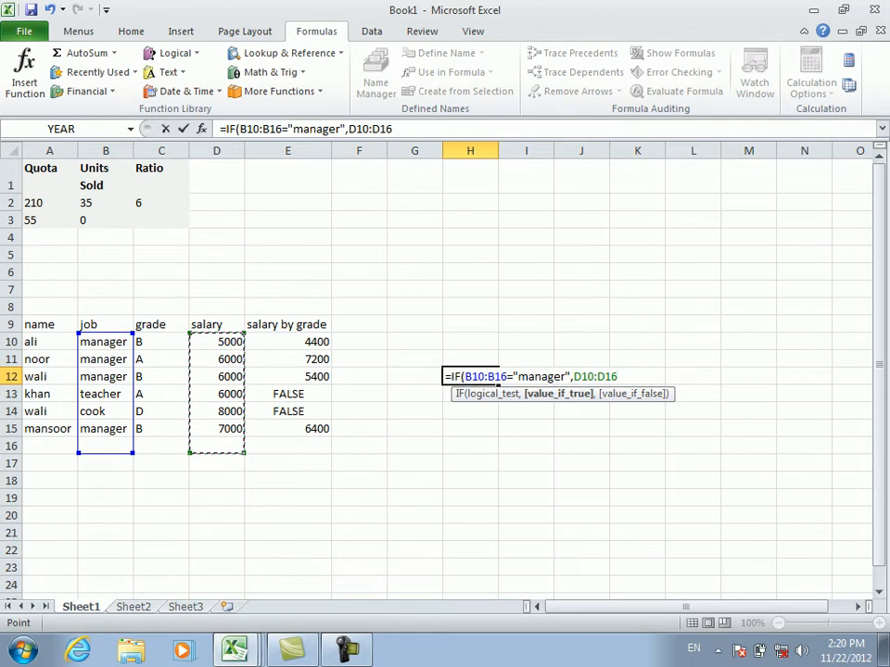
pyautogui.press('Return')
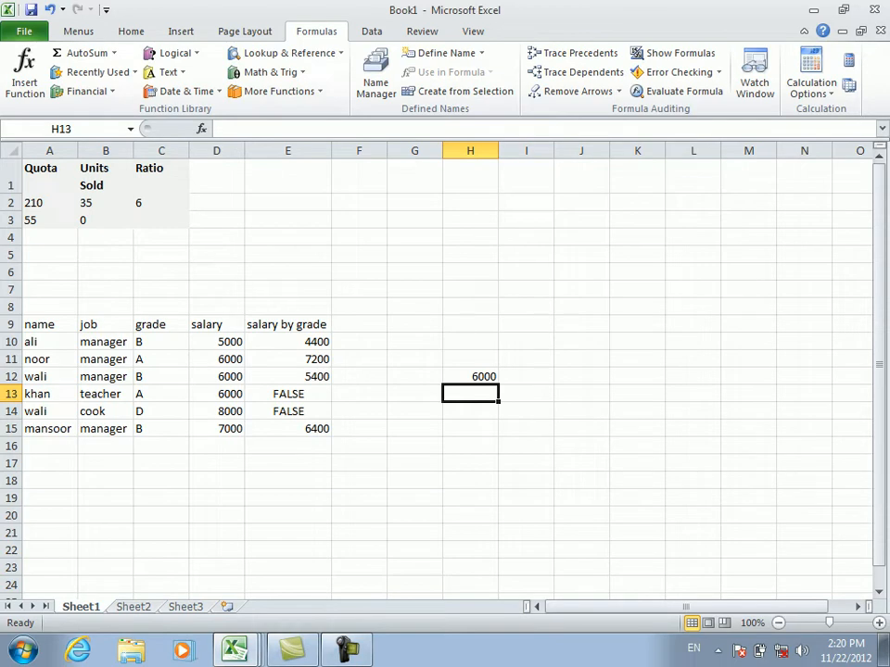
# - Clear the IF formula over cell ranges from H12 on Sheet1
pyautogui.click(470, 376)
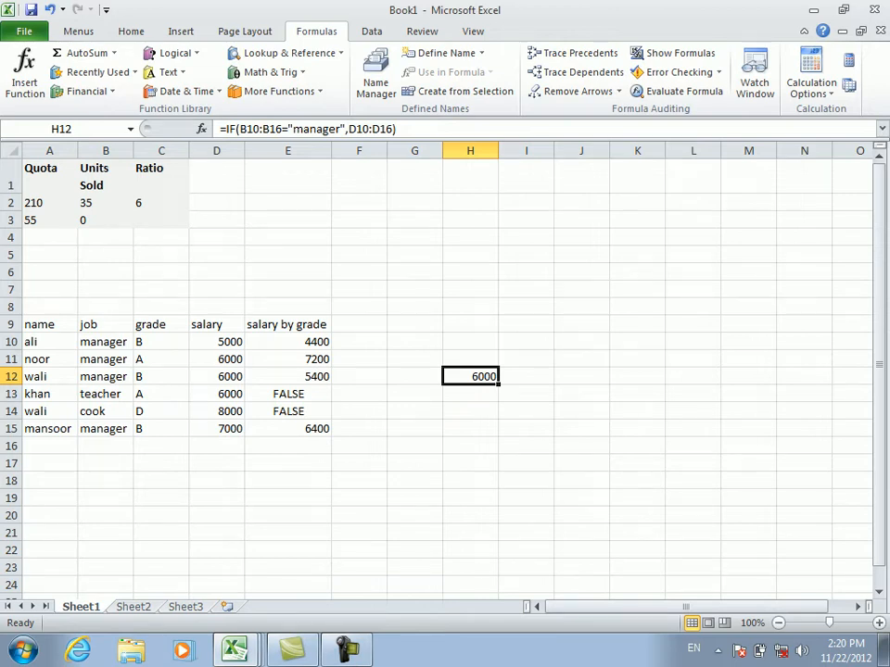
pyautogui.press('F2')
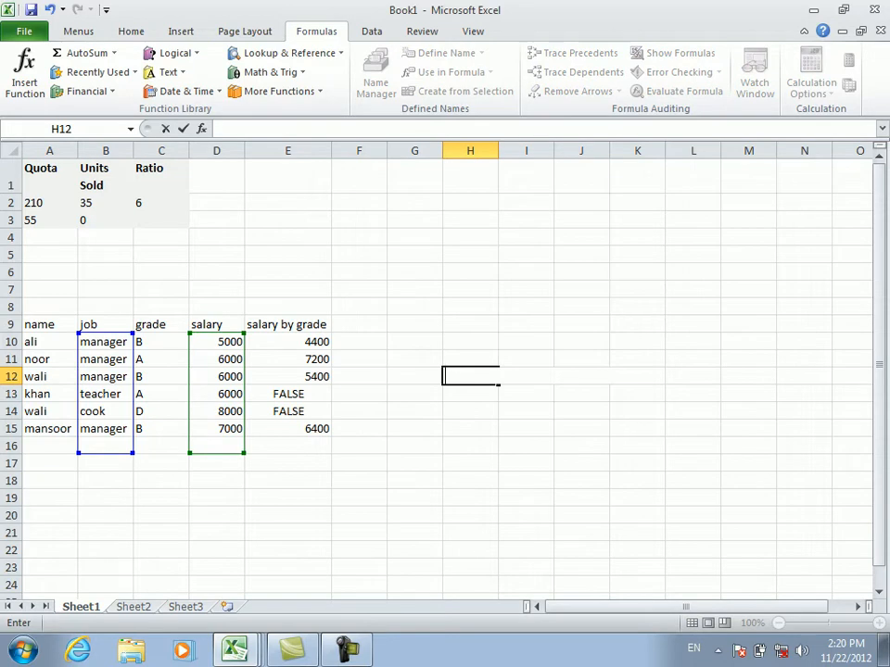
pyautogui.click(414, 324)
pyautogui.click(414, 359)
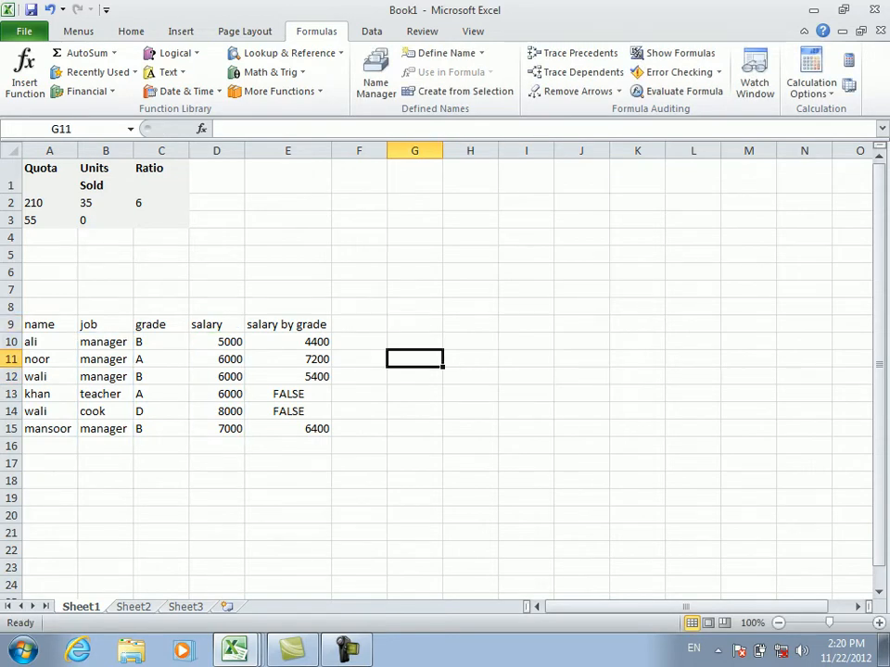
# - Enter 3 in A1 and 35 in B1 on Sheet2
pyautogui.click(133, 607)
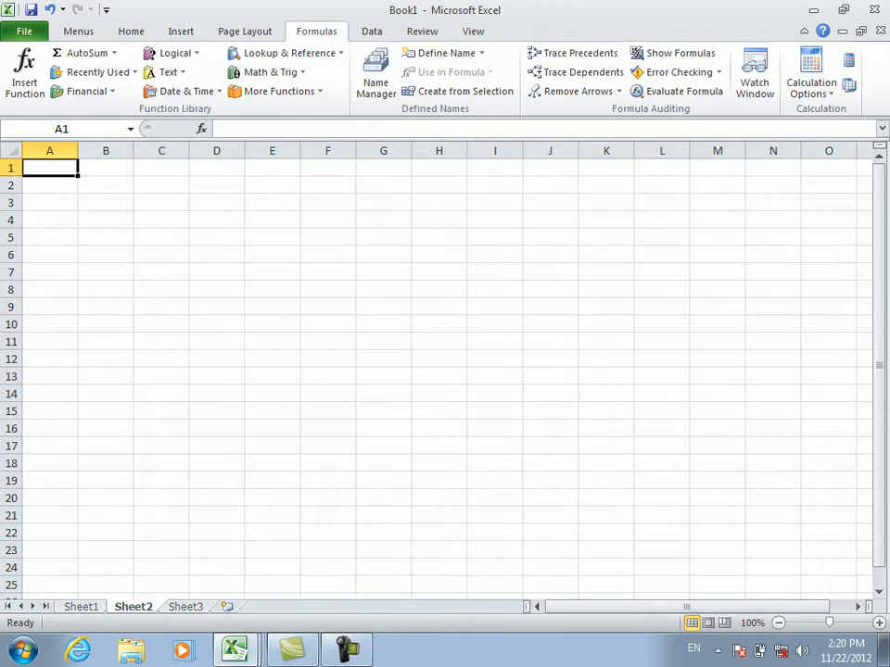
pyautogui.click(172, 53)
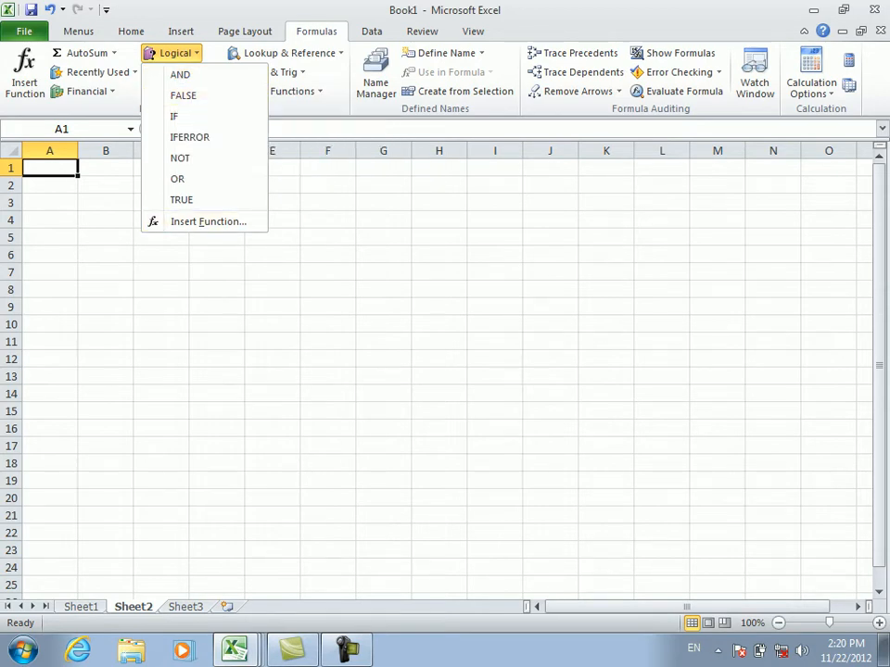
pyautogui.press('Escape')
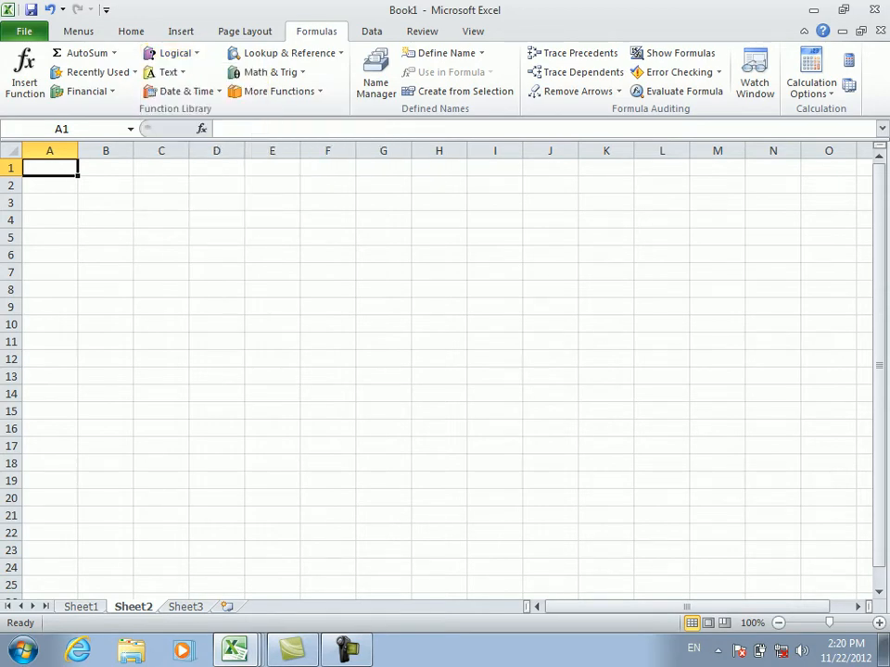
pyautogui.write('2')
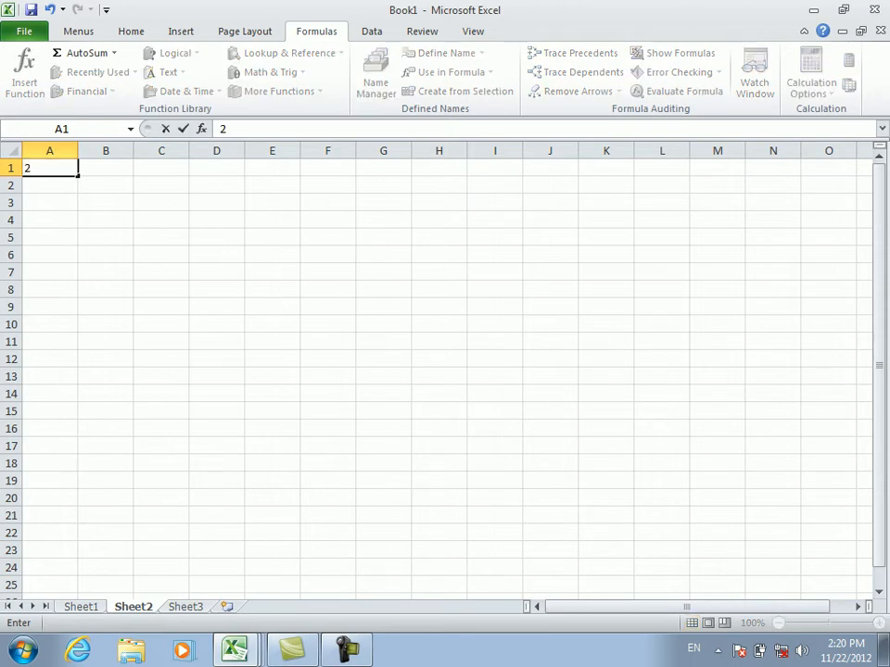
pyautogui.press('BackSpace')
pyautogui.write('3')
pyautogui.press('Tab')
pyautogui.write('35')
pyautogui.press('Return')
pyautogui.press('Left')
pyautogui.press('Right')
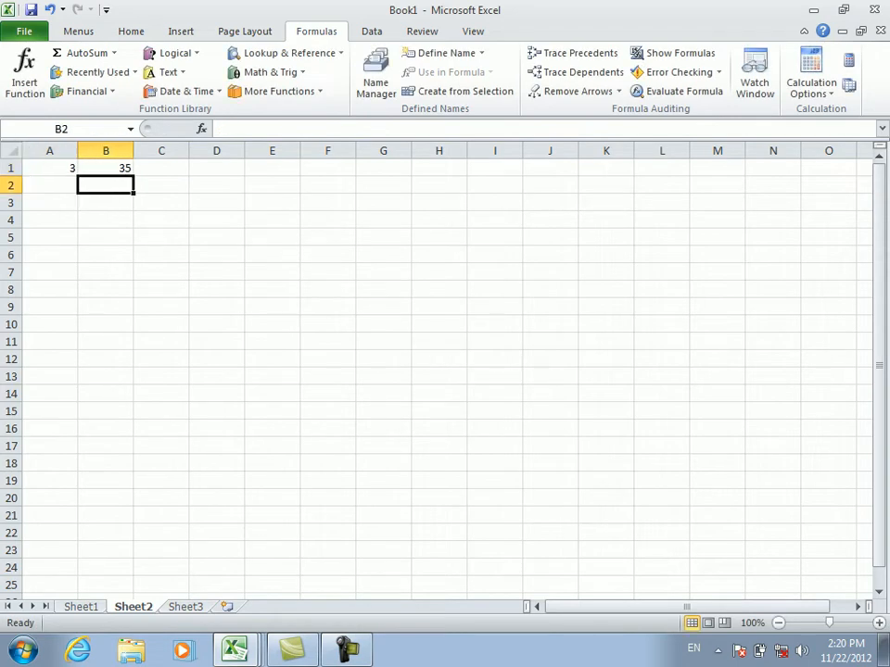
# - Enter the comparison formula =B1<A1 in B2
pyautogui.write('=')
pyautogui.press('Up')
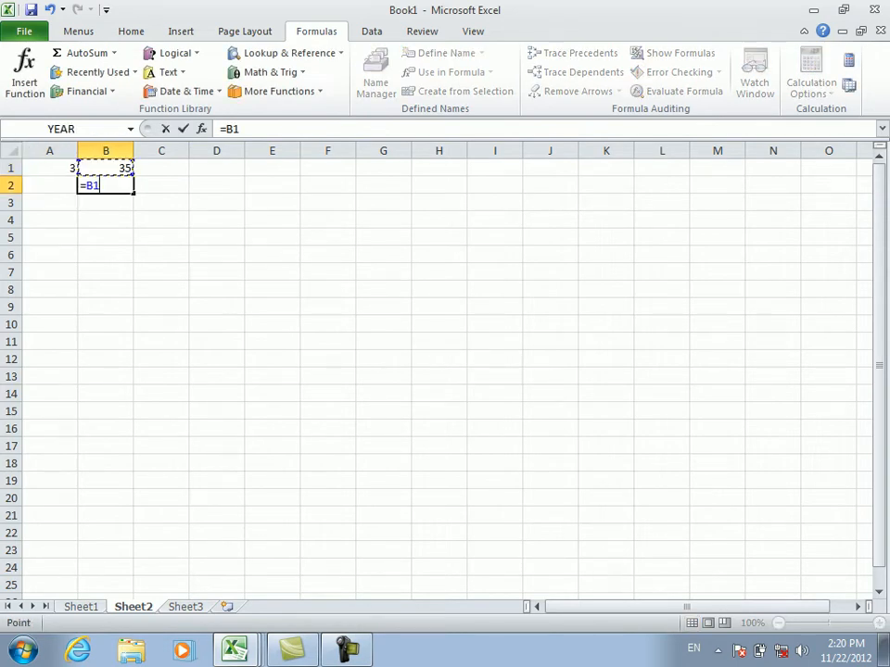
pyautogui.write('>')
pyautogui.press('BackSpace')
pyautogui.write('<')
pyautogui.press('Left')
pyautogui.press('Up')
pyautogui.press('Return')
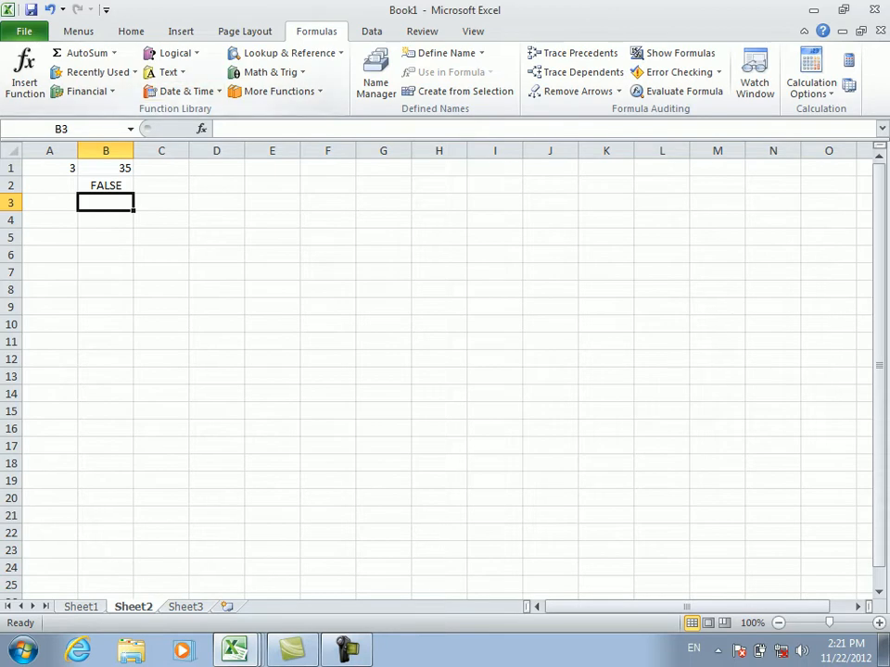
# - Enter the reverse comparison formula =A1<B1 in C5
pyautogui.click(171, 53)
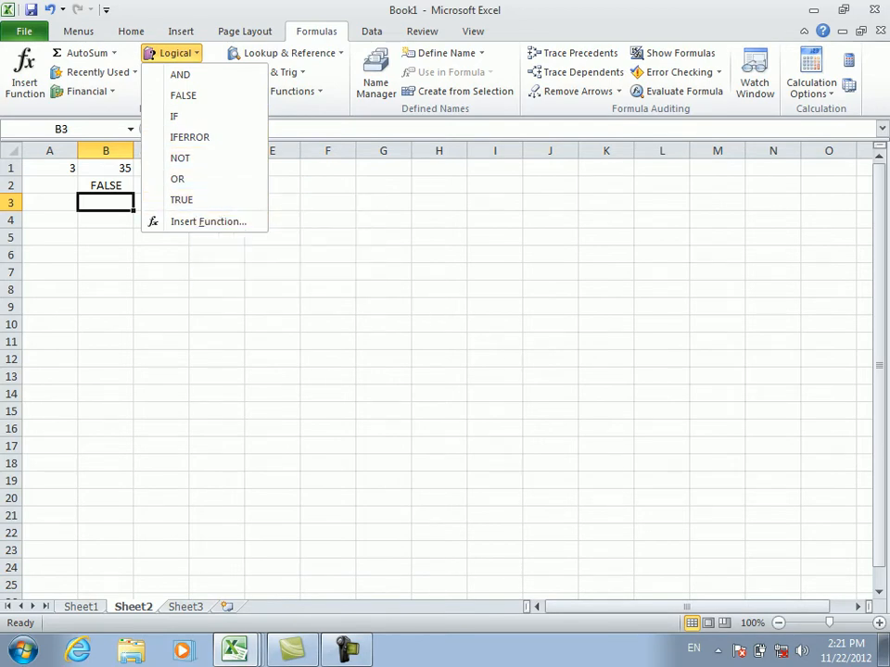
pyautogui.press('Escape')
pyautogui.click(162, 237)
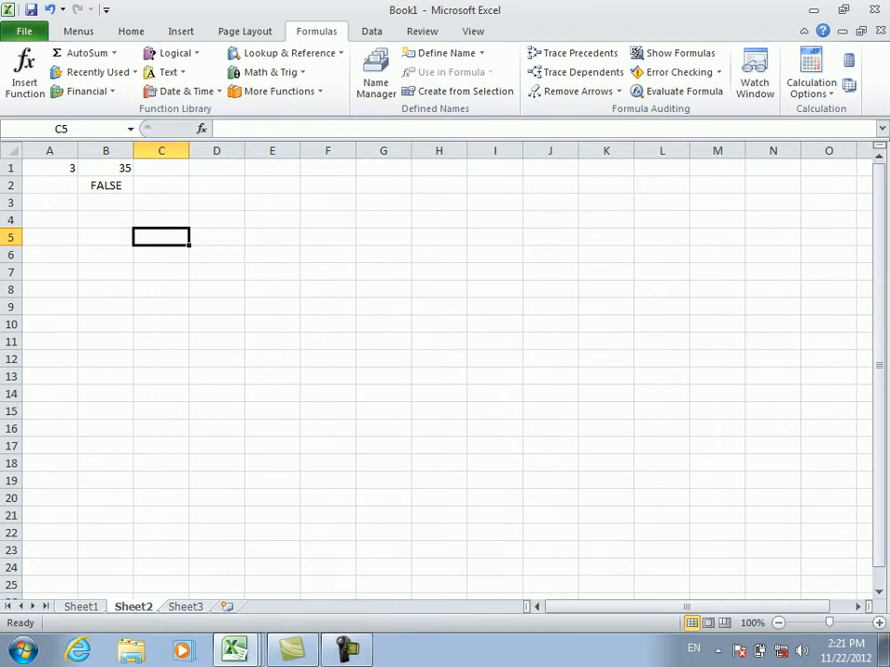
pyautogui.write('=')
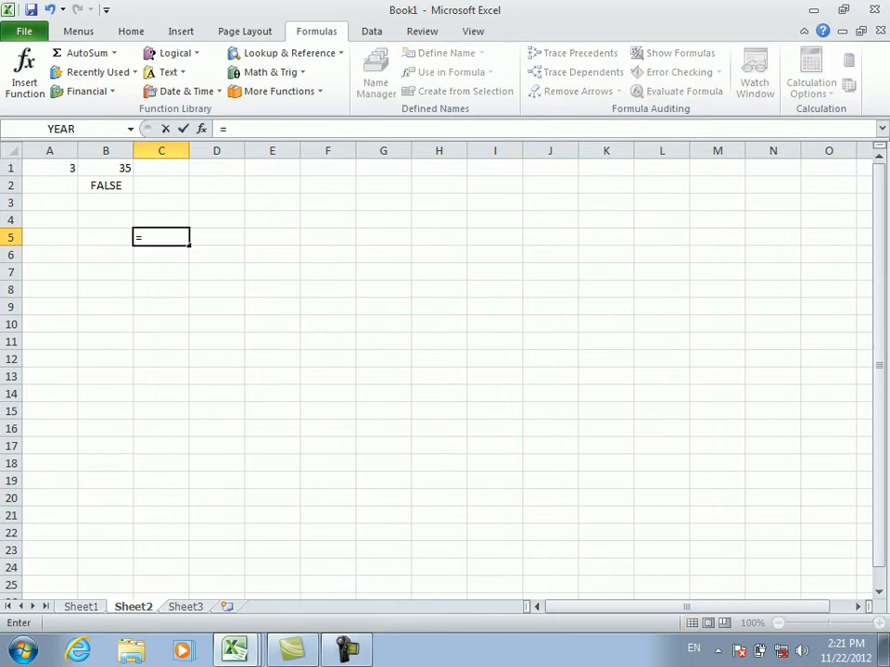
pyautogui.click(106, 184)
pyautogui.click(52, 167)
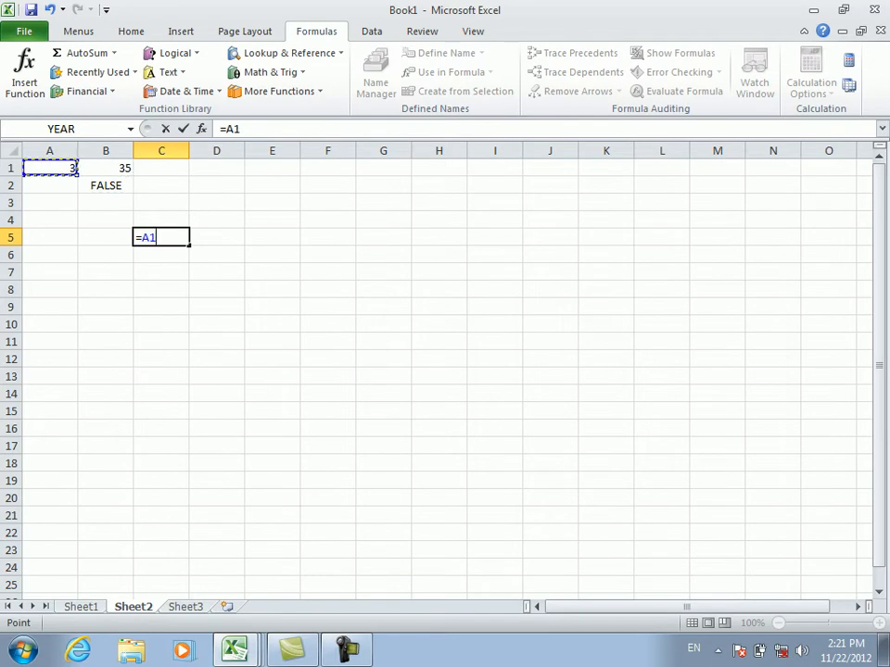
pyautogui.write('>')
pyautogui.press('BackSpace')
pyautogui.write('<')
pyautogui.click(116, 169)
pyautogui.press('Return')
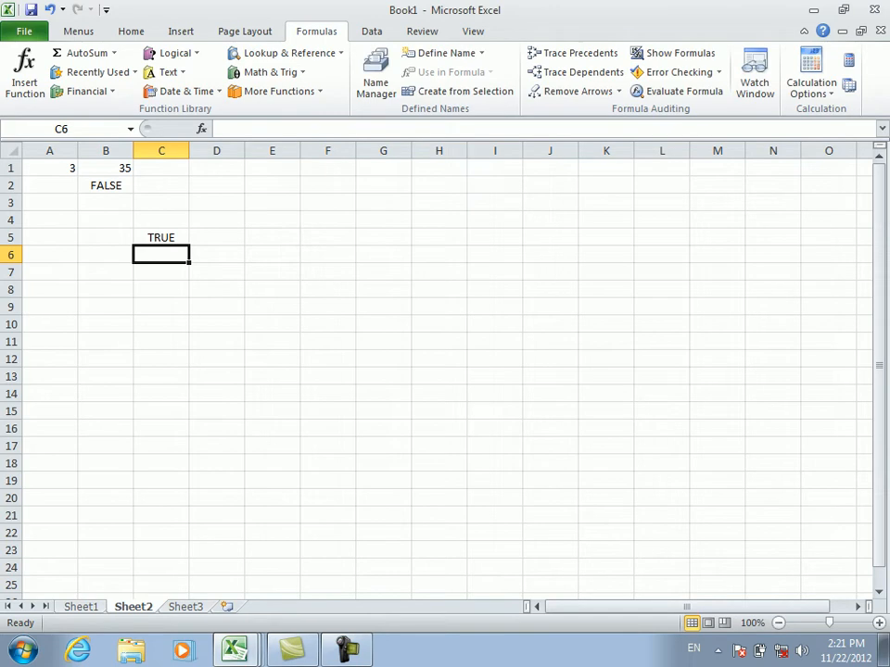
# - Move the comparison formula from B2 to B5, beside the one in C5, and review the C5 formula
pyautogui.click(217, 169)
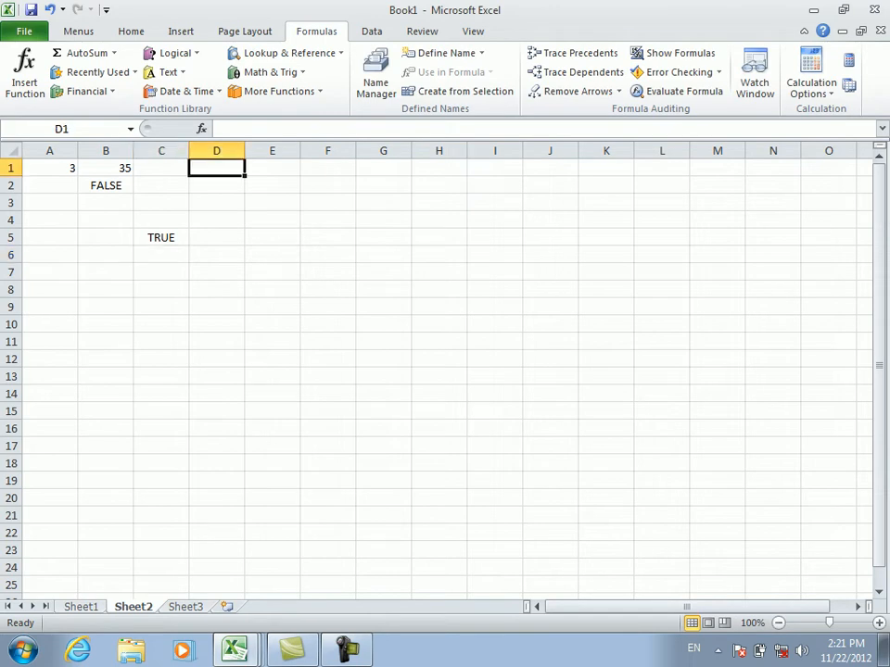
pyautogui.click(161, 238)
pyautogui.click(106, 186)
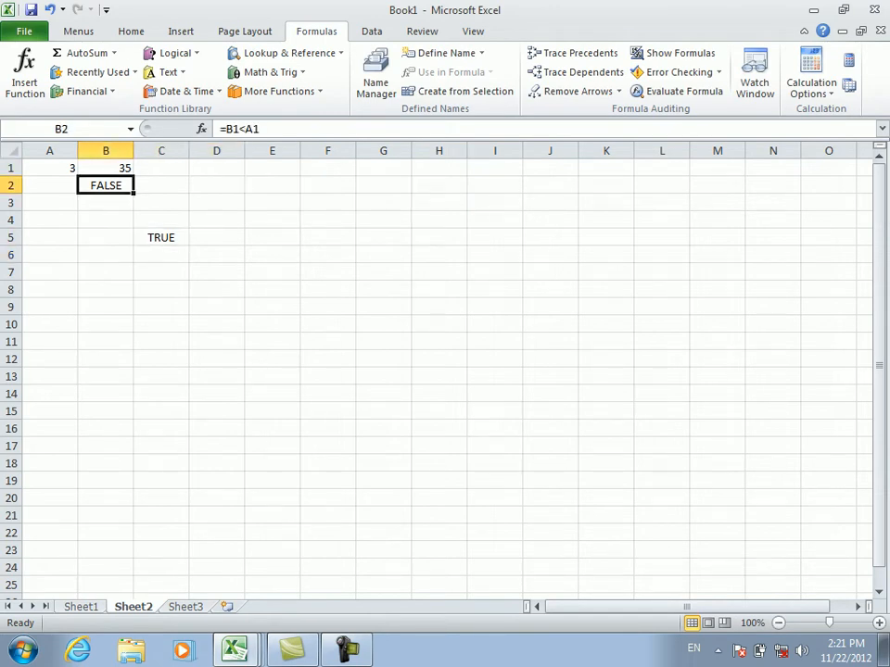
pyautogui.moveTo(132, 192); pyautogui.dragTo(132, 243)
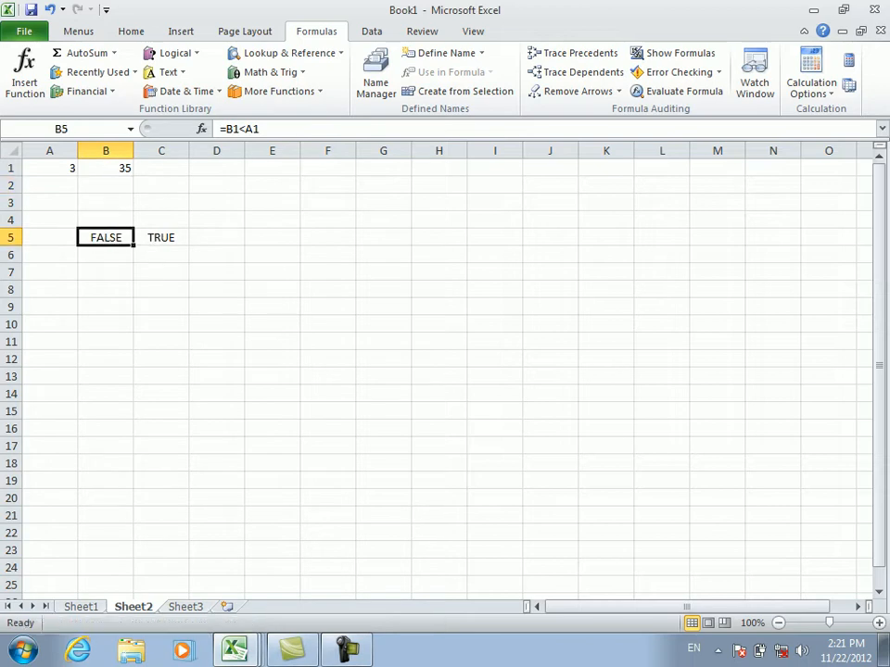
pyautogui.click(272, 220)
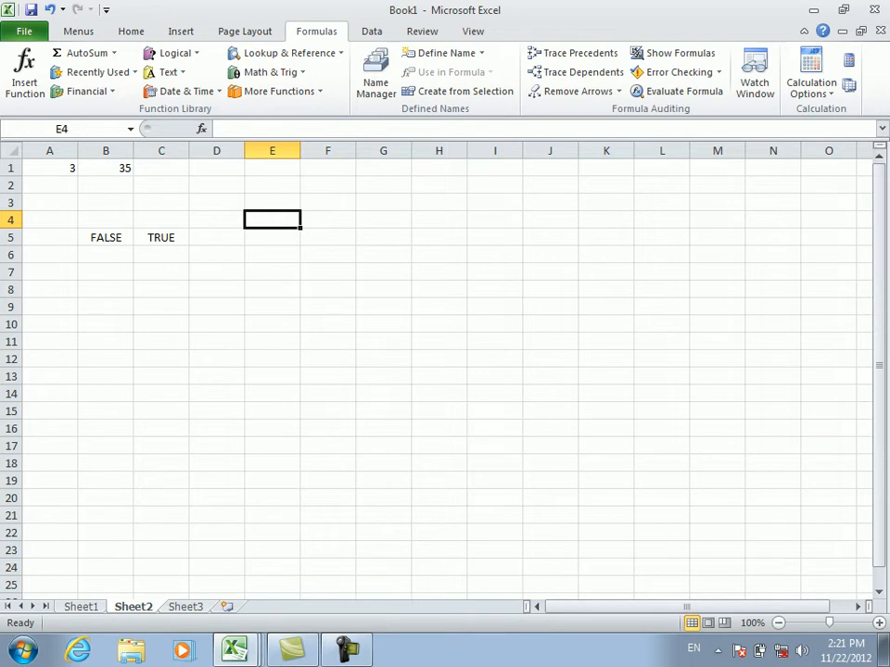
pyautogui.click(161, 238)
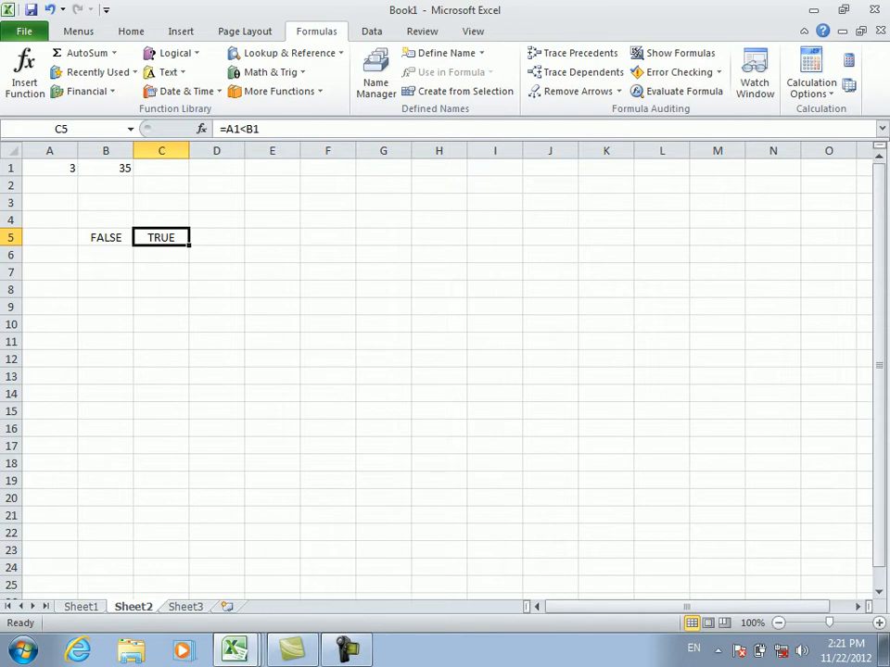
pyautogui.click(217, 289)
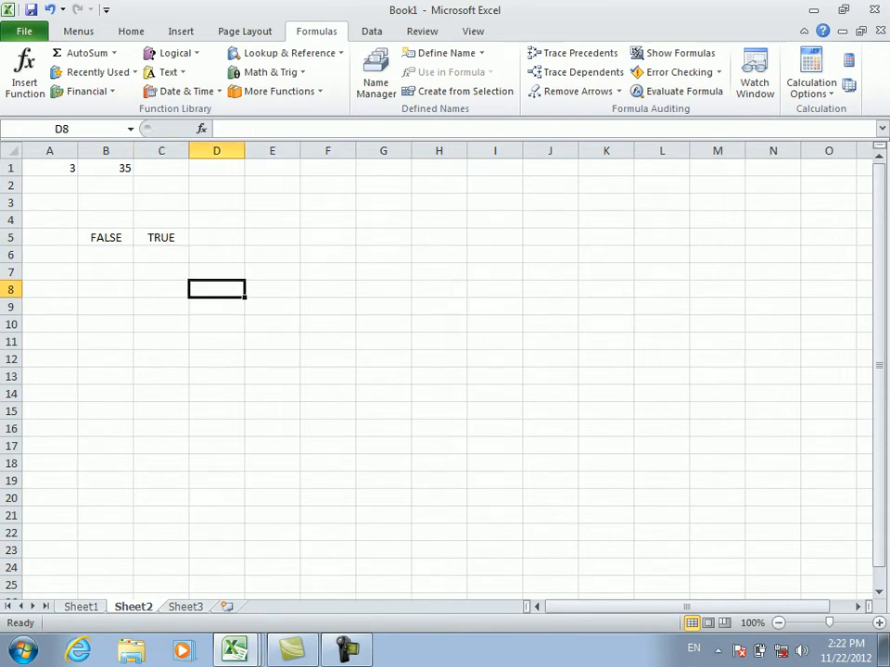
# - Enter =NOT(B1<A1) in D5 to negate the comparison of B1 and A1
pyautogui.click(167, 72)
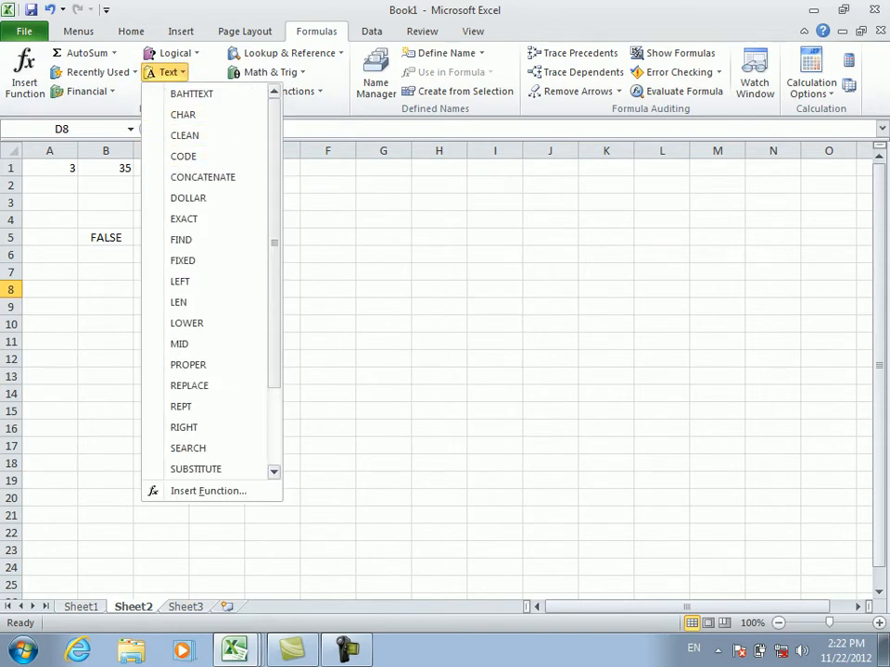
pyautogui.click(172, 53)
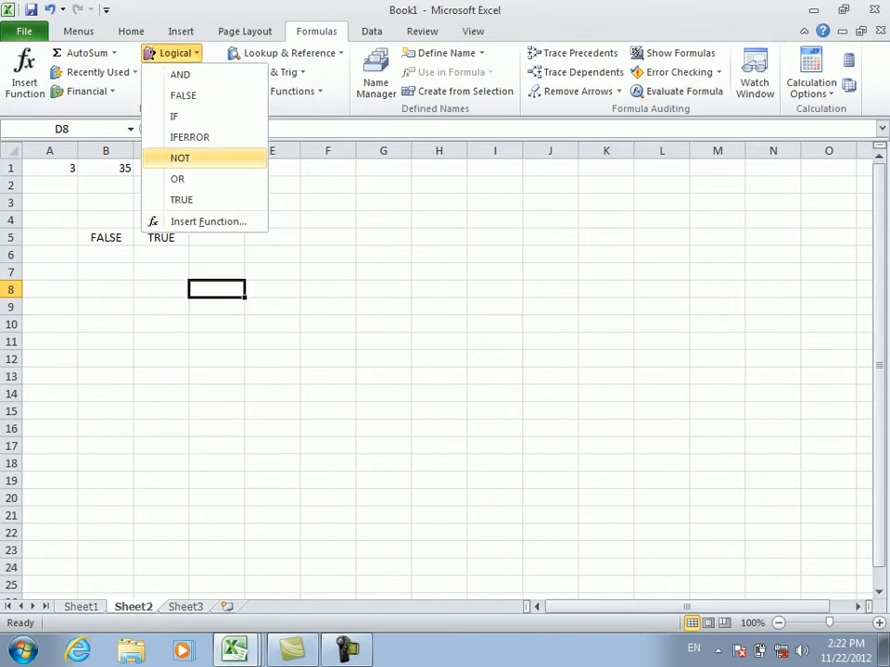
pyautogui.click(181, 159)
pyautogui.click(217, 238)
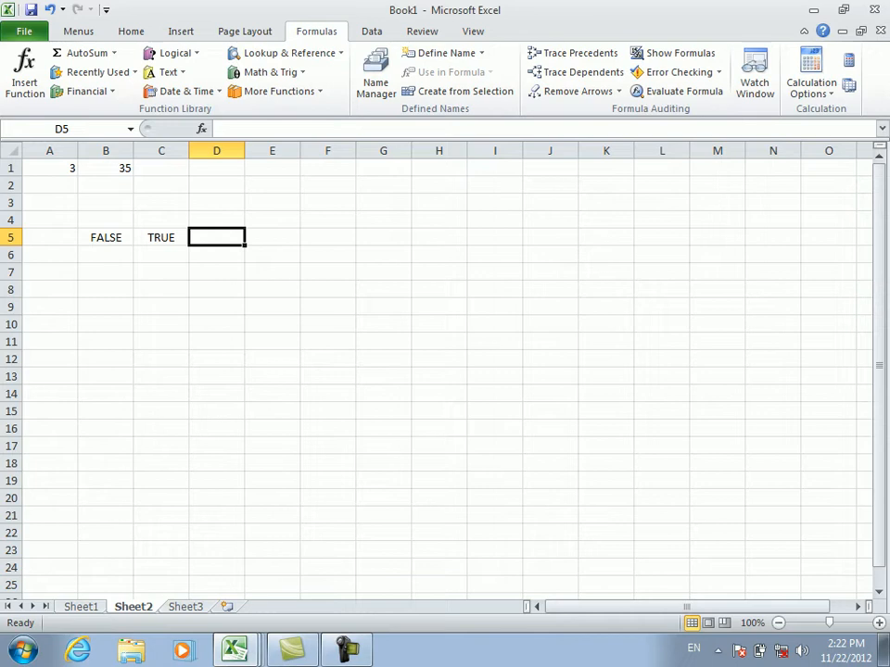
pyautogui.write('=not')
pyautogui.press('Tab')
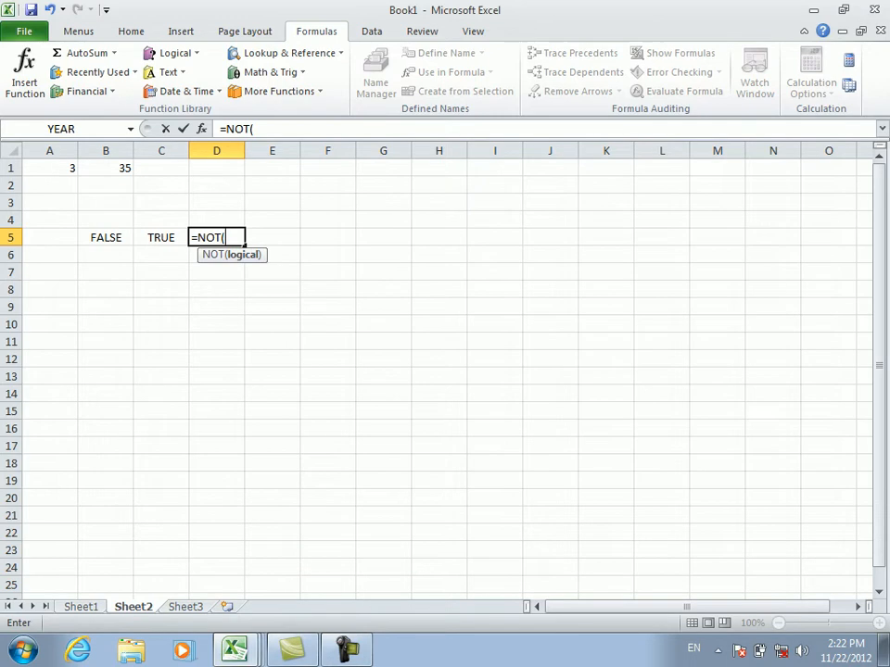
pyautogui.click(106, 167)
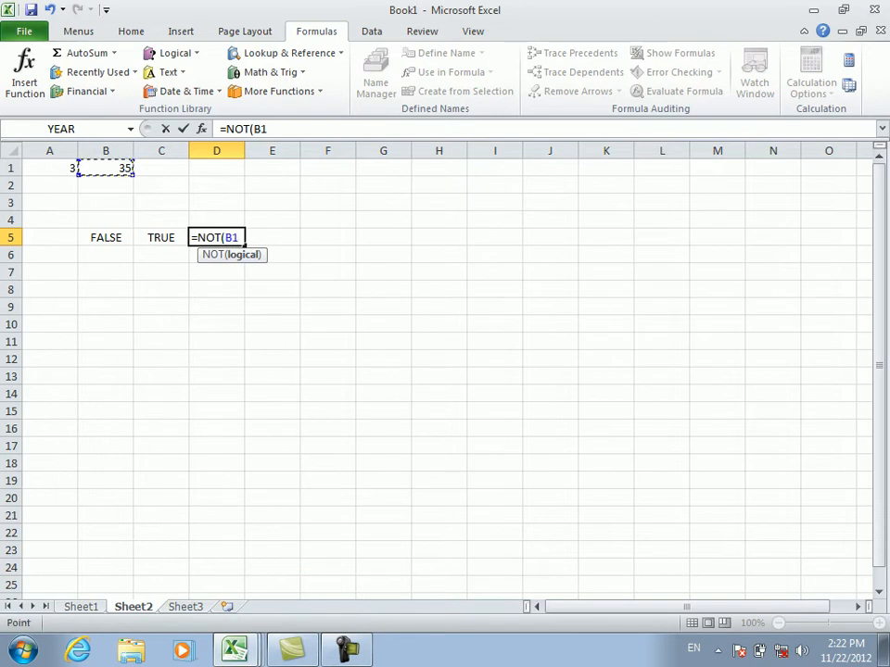
pyautogui.write('<')
pyautogui.click(50, 168)
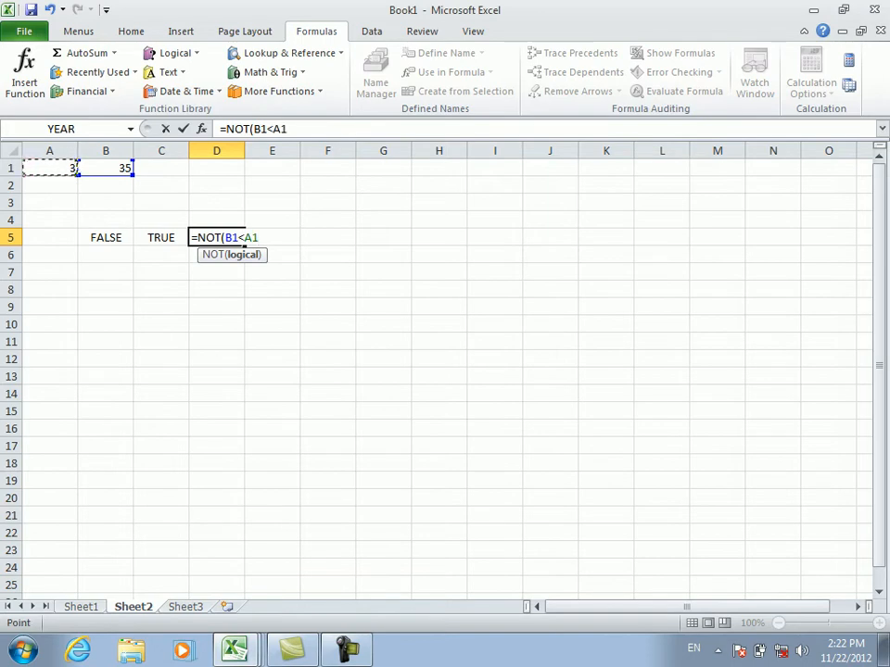
pyautogui.press('Return')
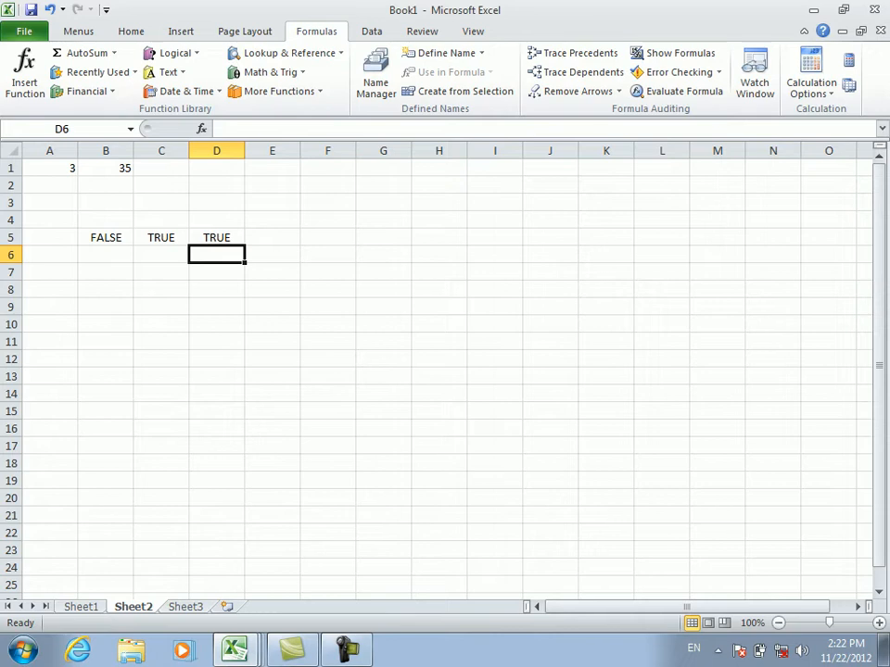
# - Review the NOT formula in D5 and select the empty cell E2
pyautogui.click(216, 237)
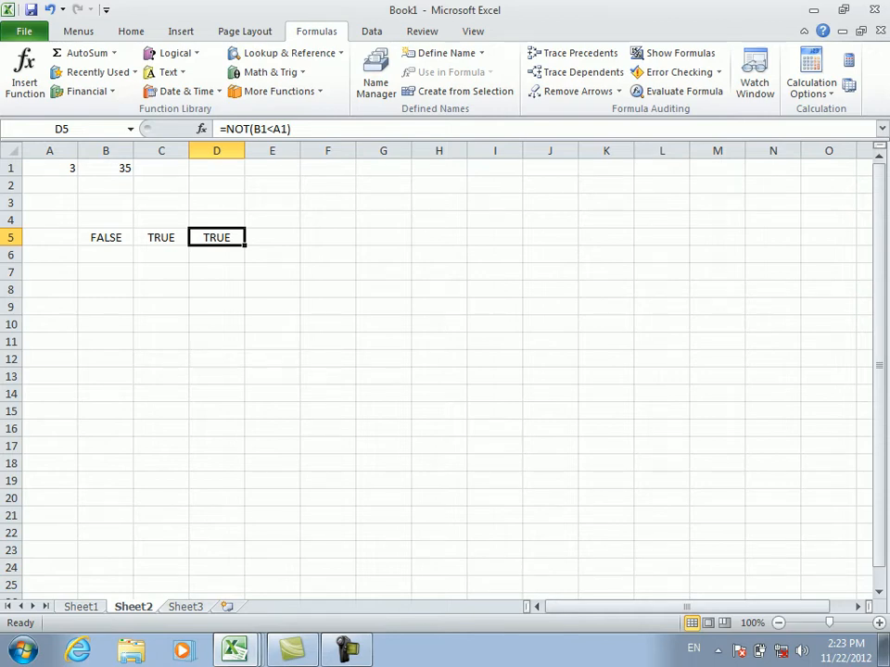
pyautogui.click(272, 237)
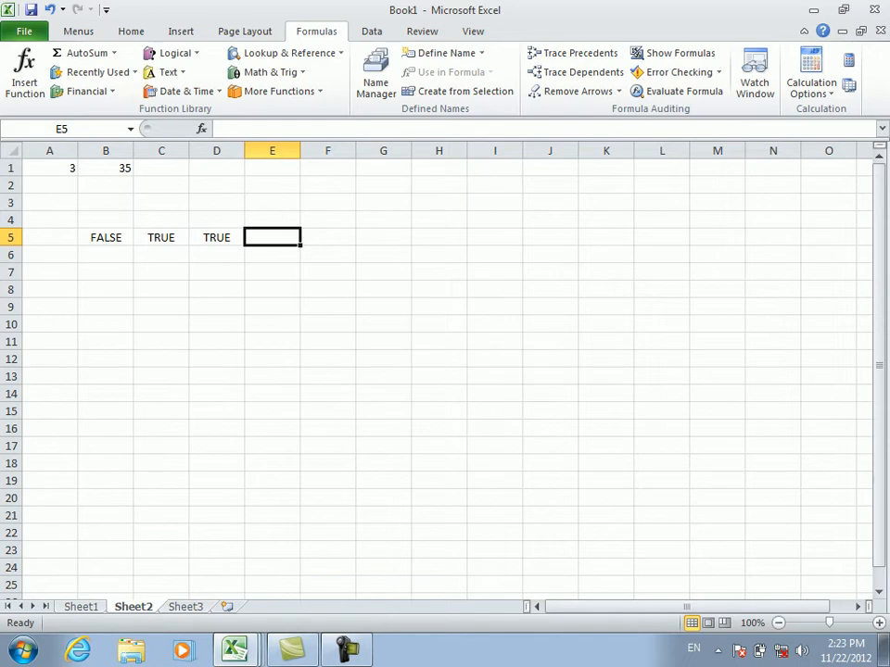
pyautogui.click(272, 185)
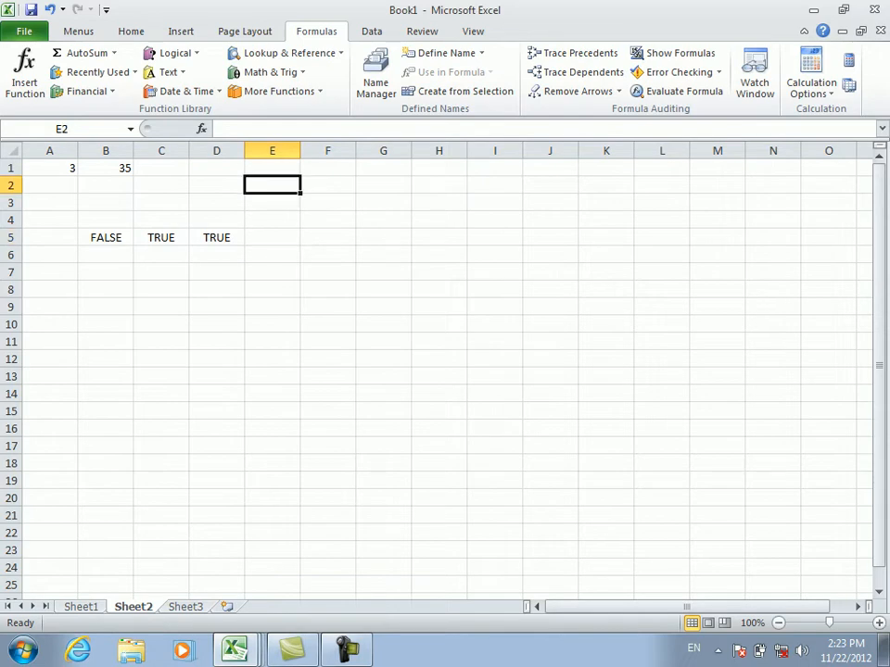
pyautogui.write('ahmd')
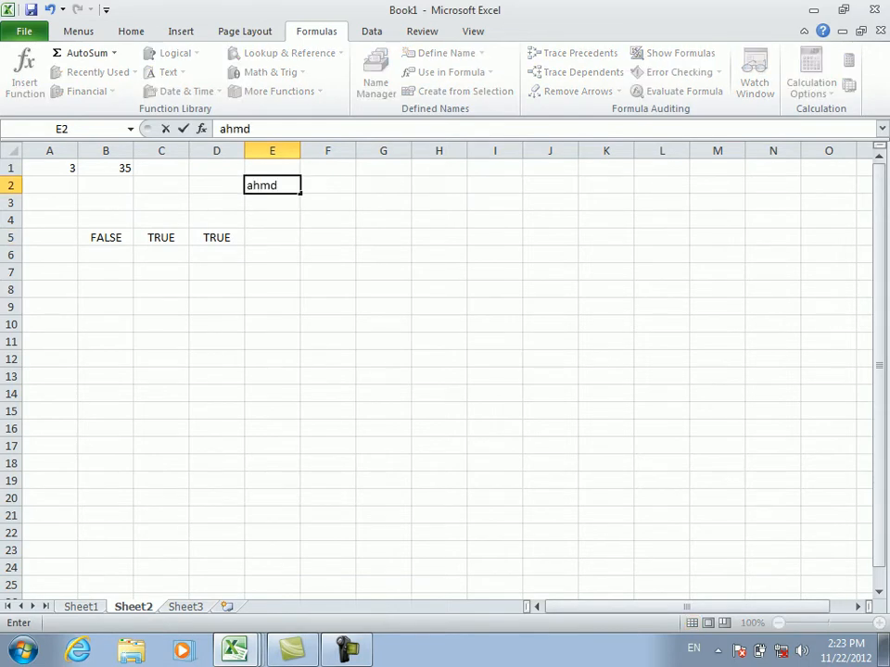
pyautogui.press('BackSpace')
pyautogui.press('BackSpace')
pyautogui.press('BackSpace')
pyautogui.press('BackSpace')
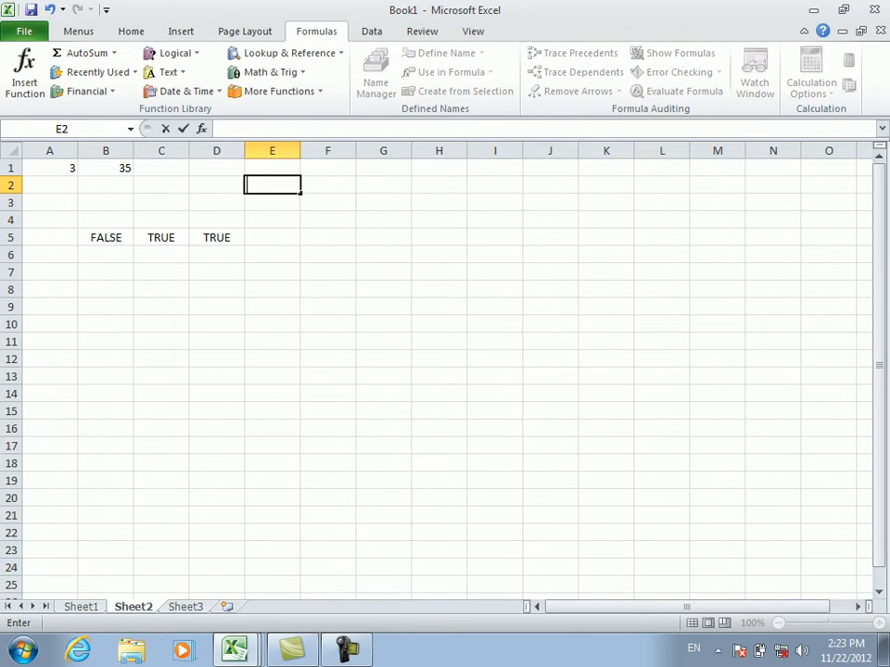
# - Enter 123 in E2 and 12 in F2, and select G4
pyautogui.write('123')
pyautogui.press('Tab')
pyautogui.write('12')
pyautogui.press('Tab')
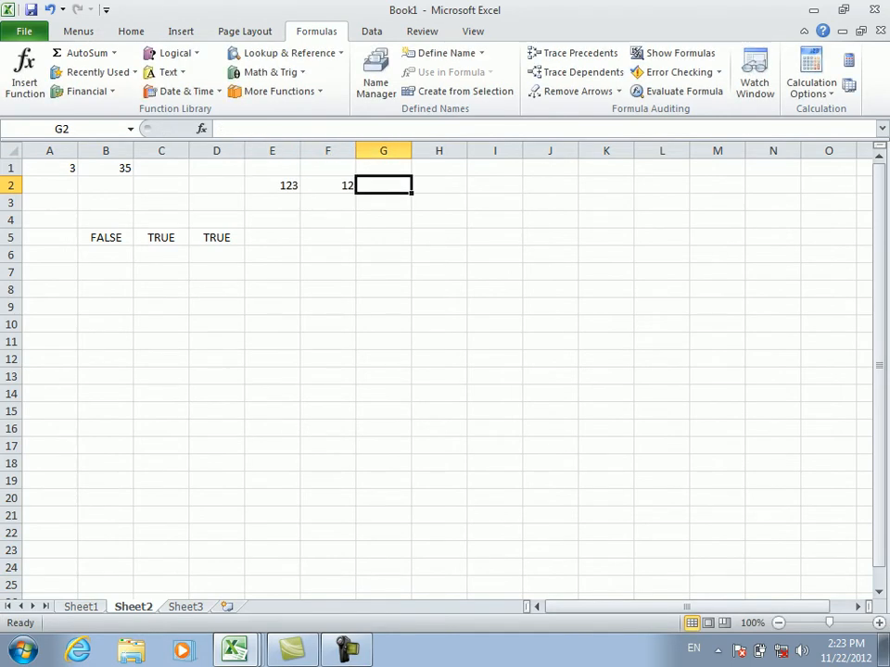
pyautogui.press('Down')
pyautogui.press('Down')
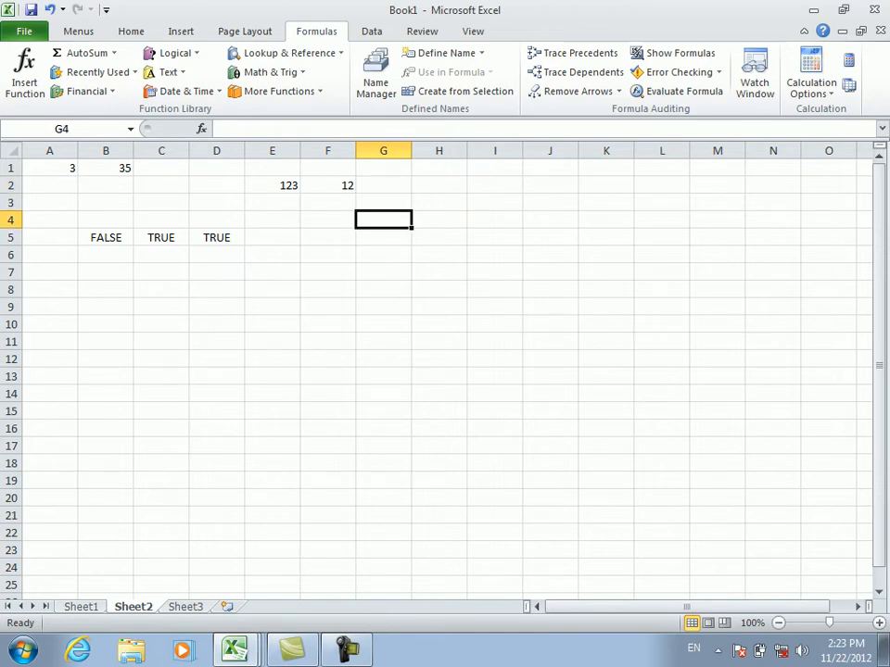
# - Enter =NOT(A1<B1) in D6 to negate the comparison of A1 and B1
pyautogui.press('Up')
pyautogui.press('Up')
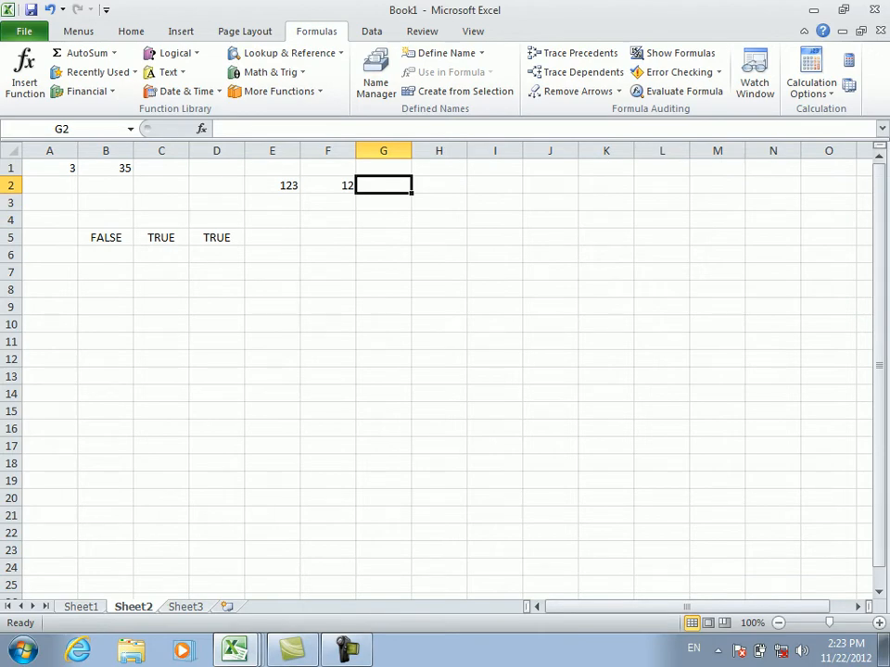
pyautogui.click(217, 255)
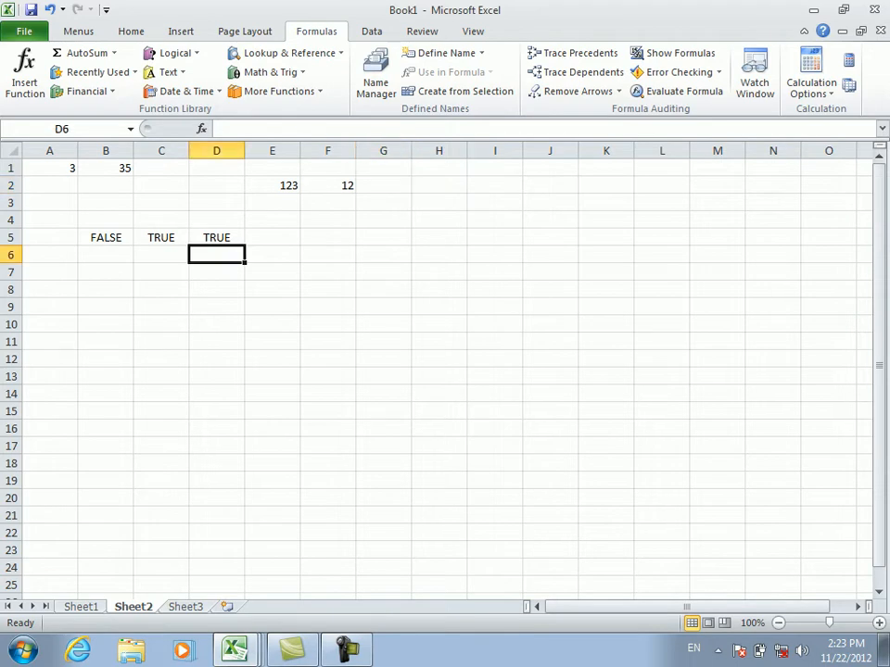
pyautogui.write('=')
pyautogui.click(216, 515)
pyautogui.press('BackSpace')
pyautogui.press('BackSpace')
pyautogui.press('BackSpace')
pyautogui.write('not')
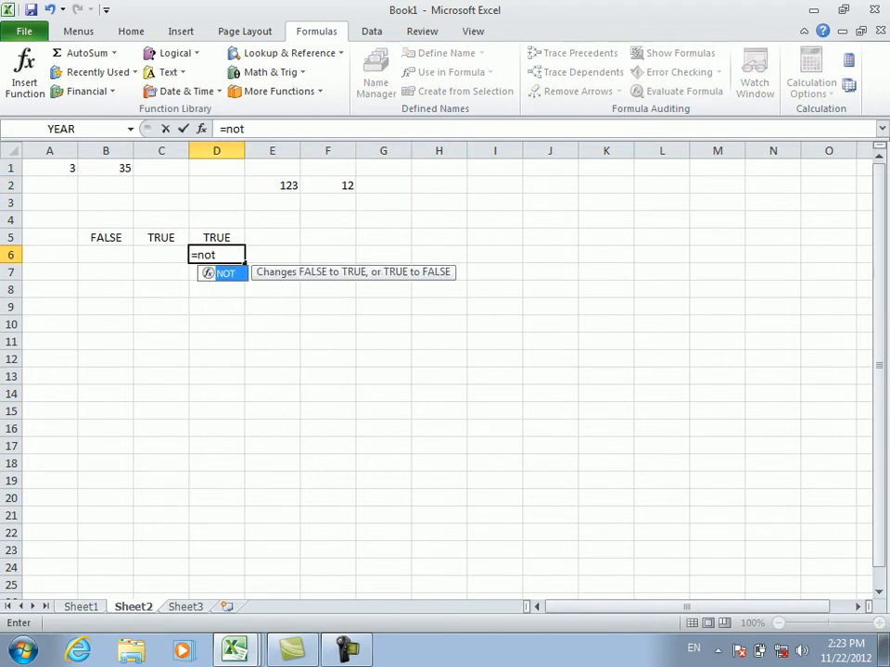
pyautogui.press('Tab')
pyautogui.click(72, 167)
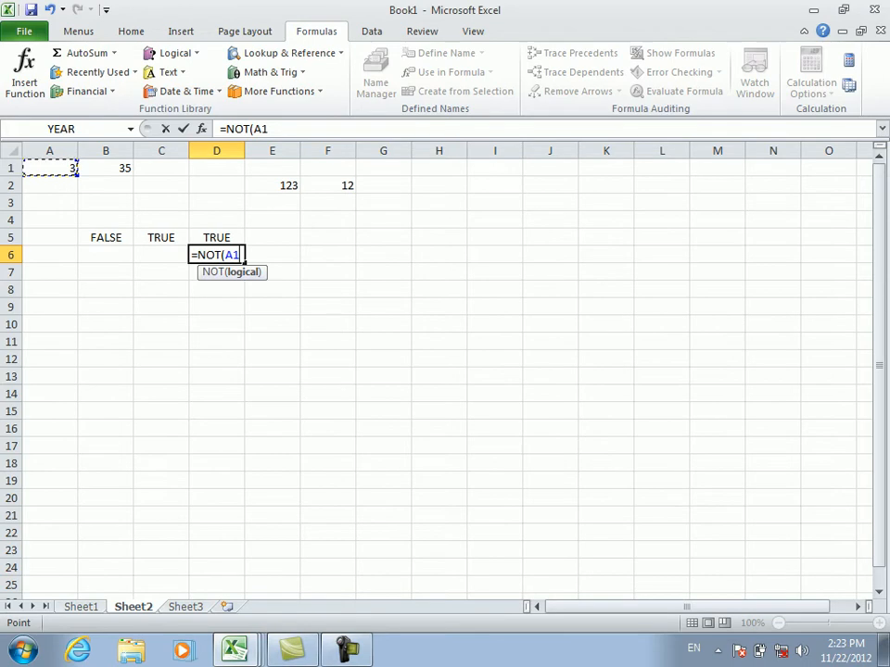
pyautogui.write('>')
pyautogui.press('BackSpace')
pyautogui.write('<')
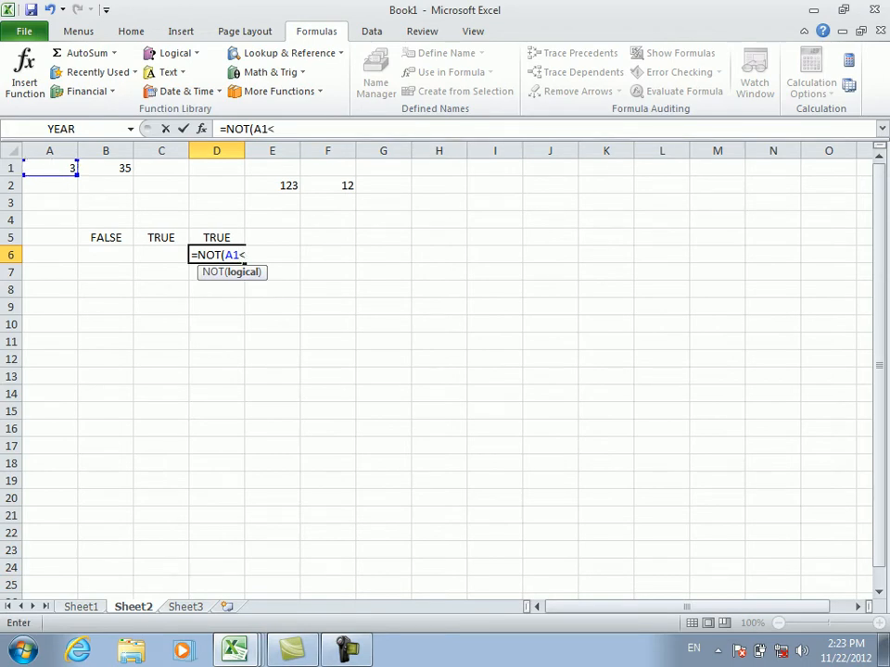
pyautogui.click(105, 167)
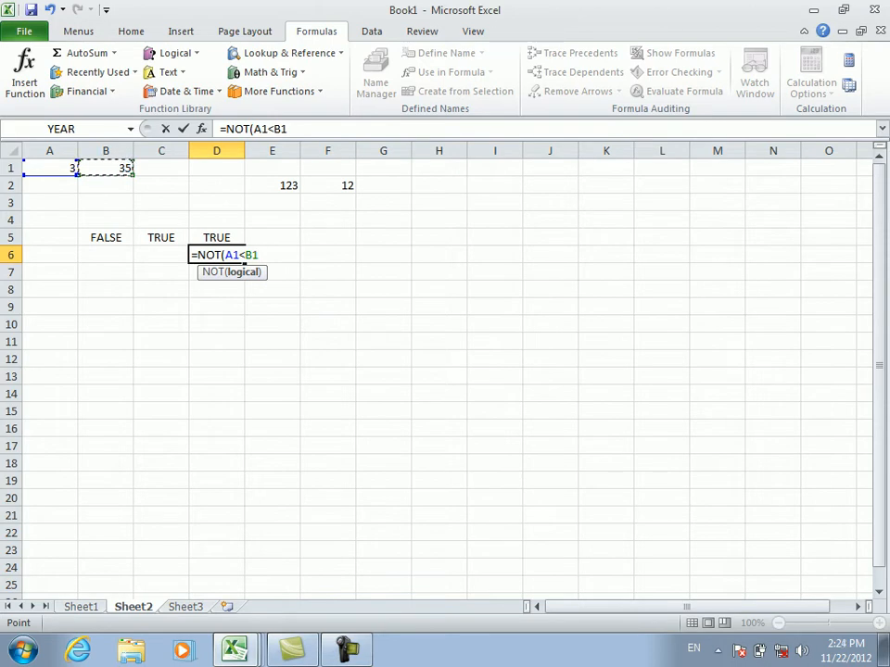
pyautogui.press('Return')
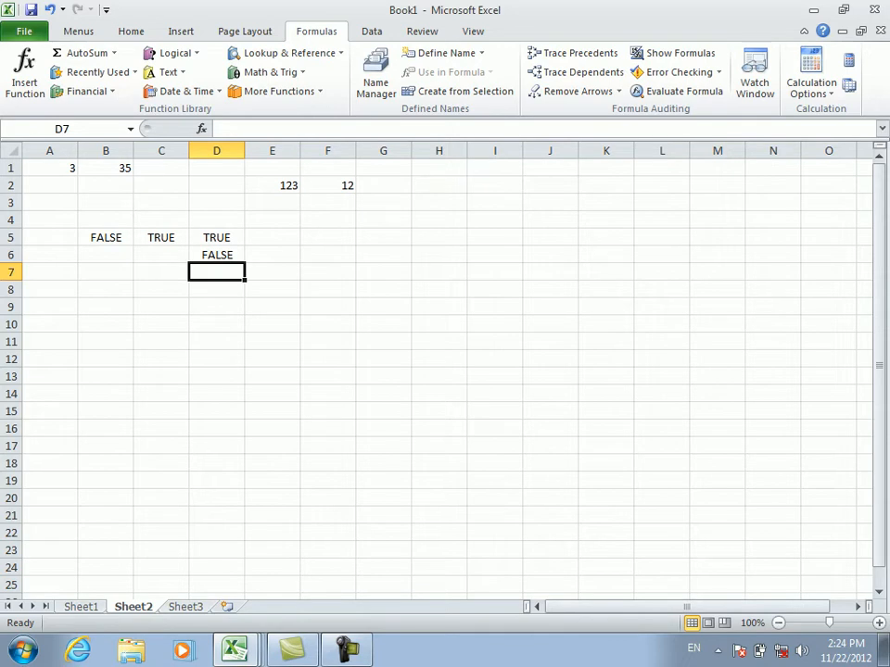
# - Review the NOT formula in D6 and look through the list of logical functions
pyautogui.click(217, 254)
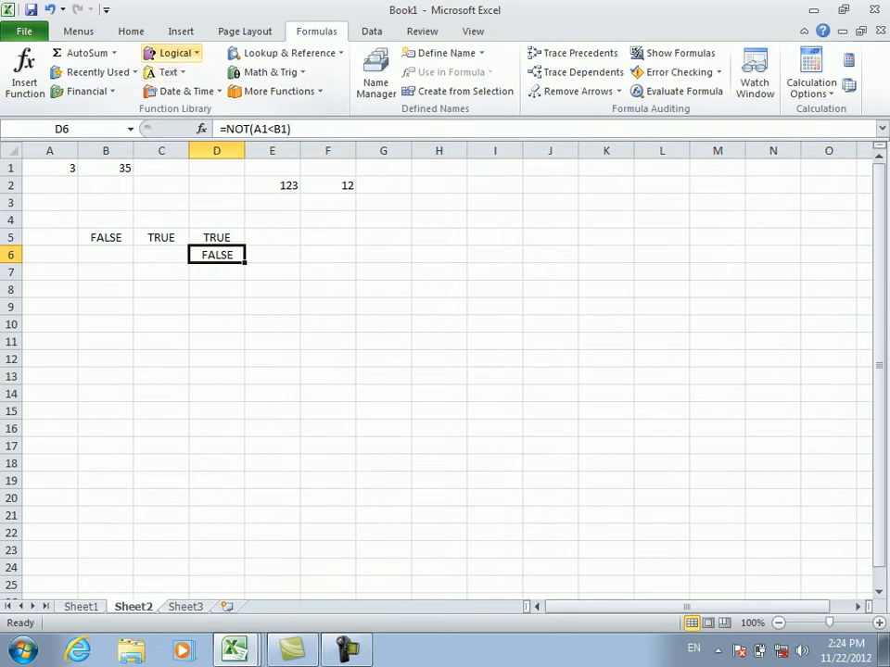
pyautogui.click(174, 53)
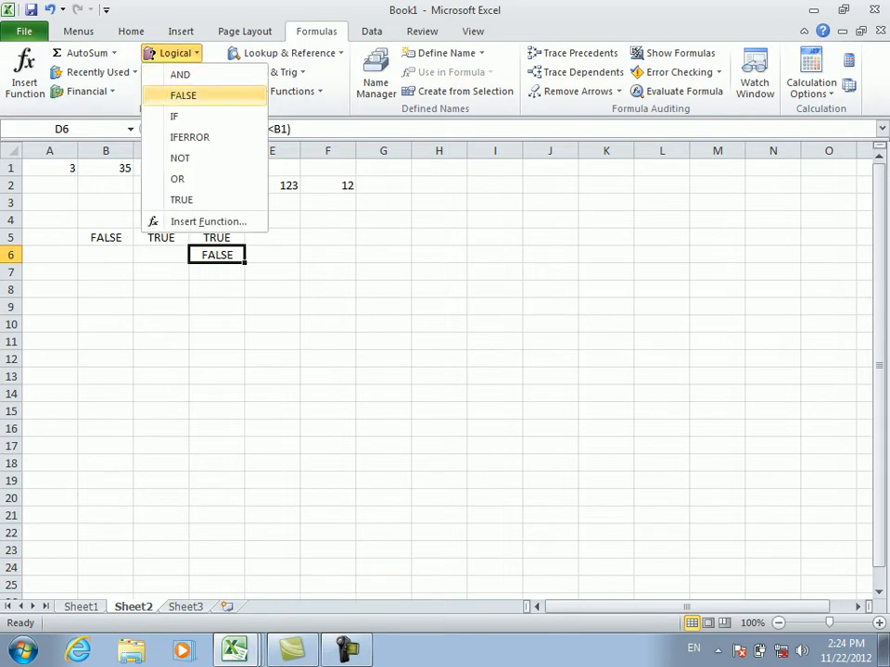
pyautogui.press('Escape')
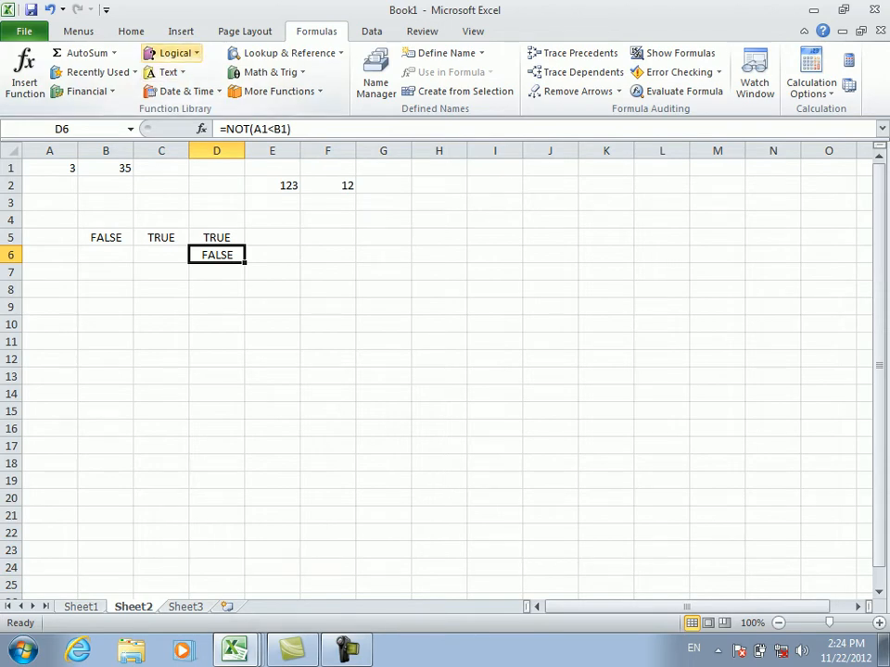
pyautogui.click(174, 53)
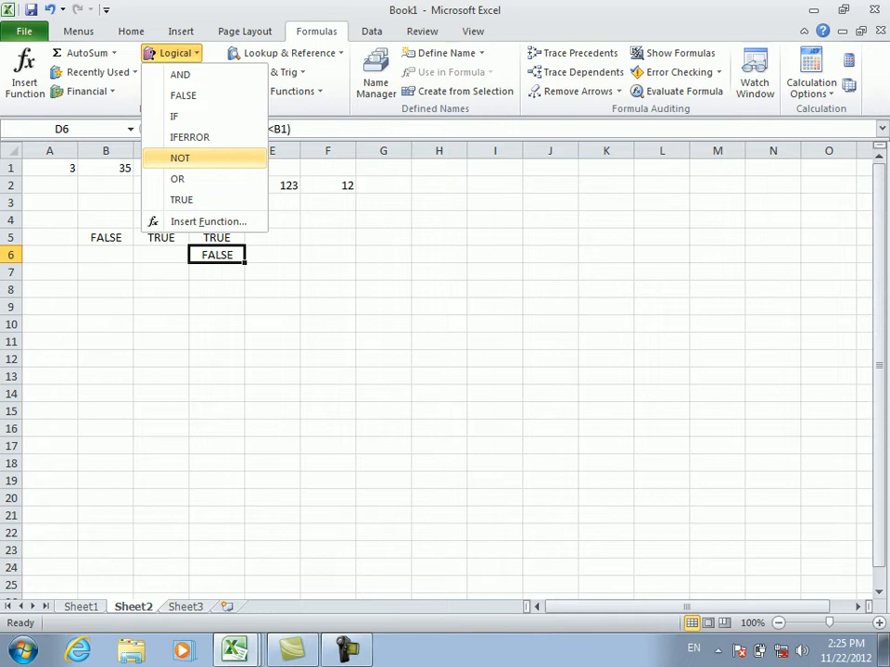
pyautogui.press('Escape')
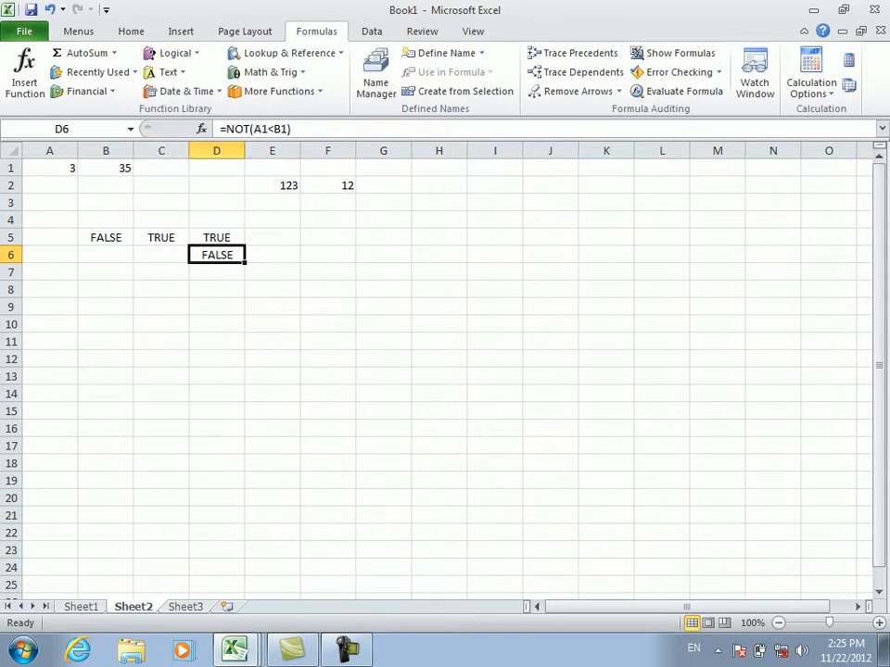
# - Enter the headings name, program and fee in cells A9 to C9
pyautogui.click(105, 307)
pyautogui.click(50, 325)
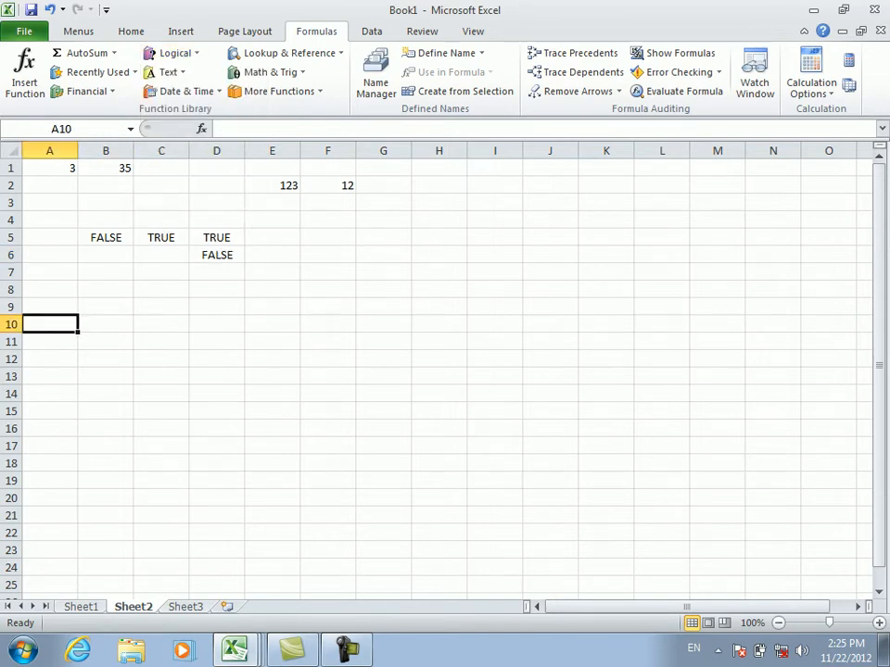
pyautogui.click(50, 306)
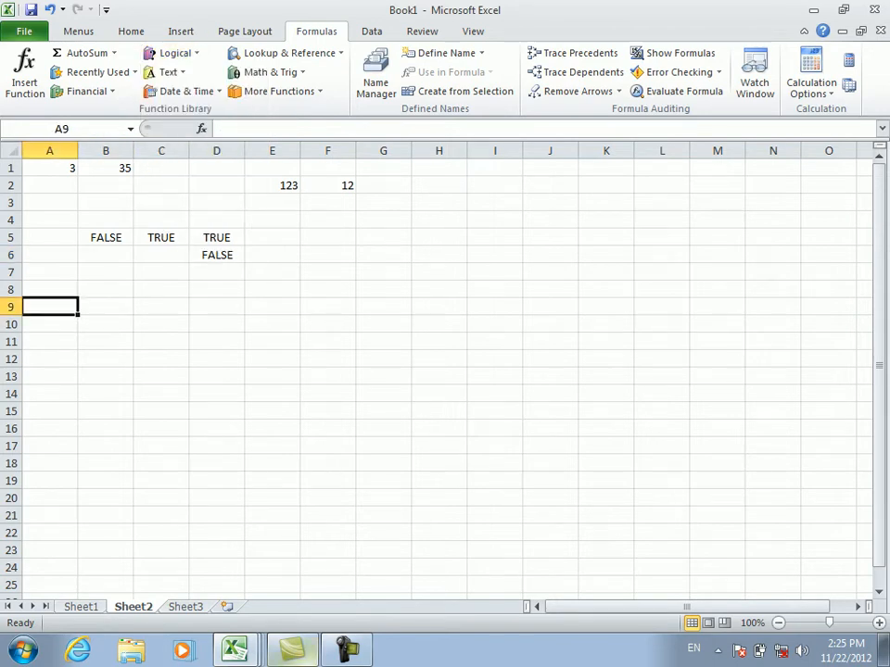
pyautogui.write('name')
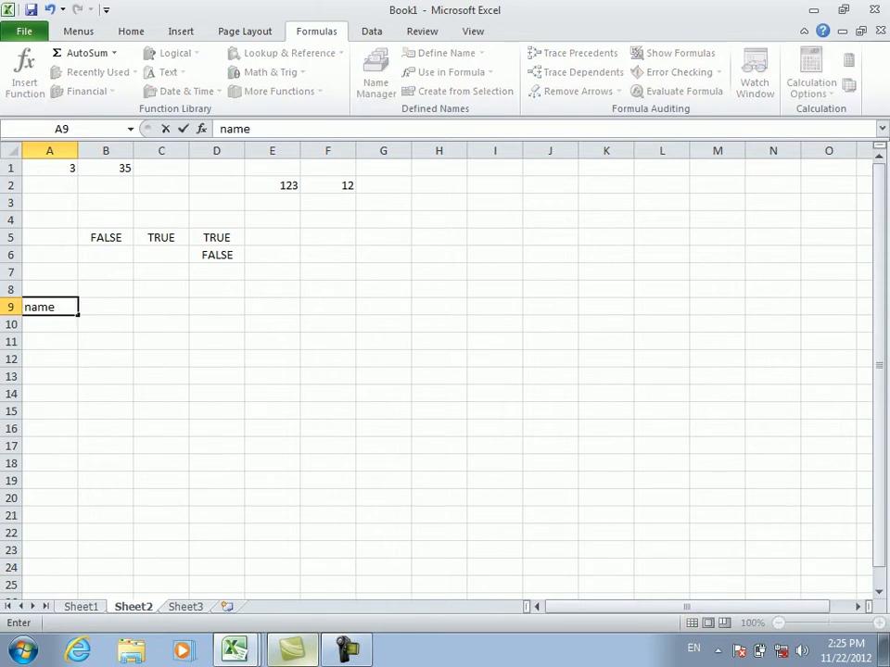
pyautogui.press('Tab')
pyautogui.write('prg')
pyautogui.press('BackSpace')
pyautogui.write('ogram')
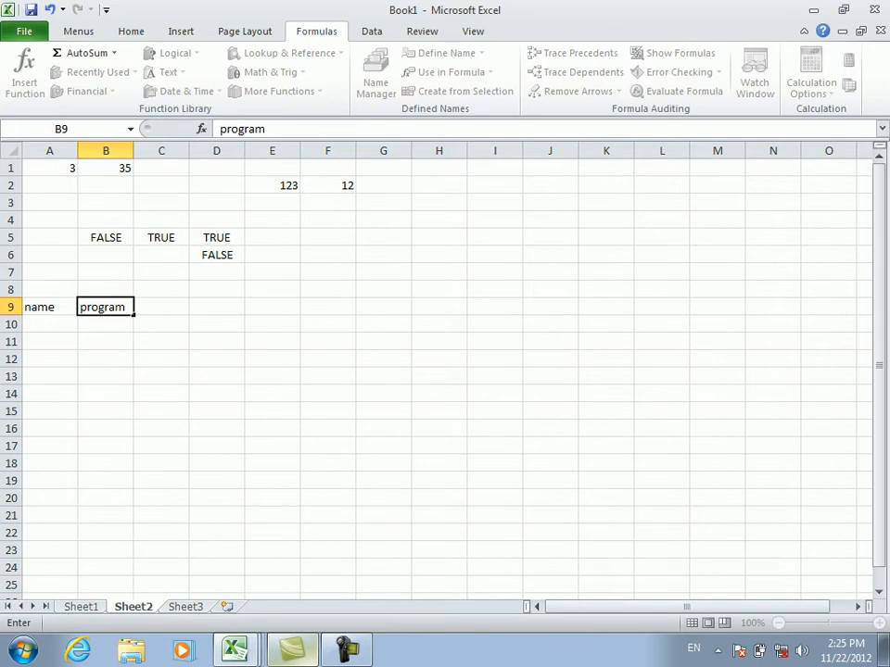
pyautogui.press('Tab')
pyautogui.write('fee')
pyautogui.press('Tab')
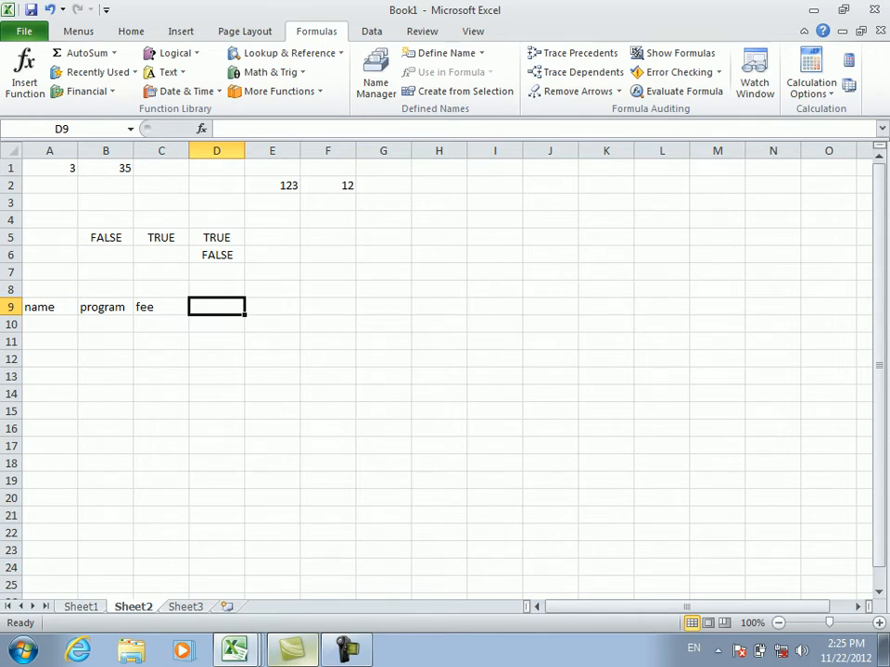
pyautogui.press('Return')
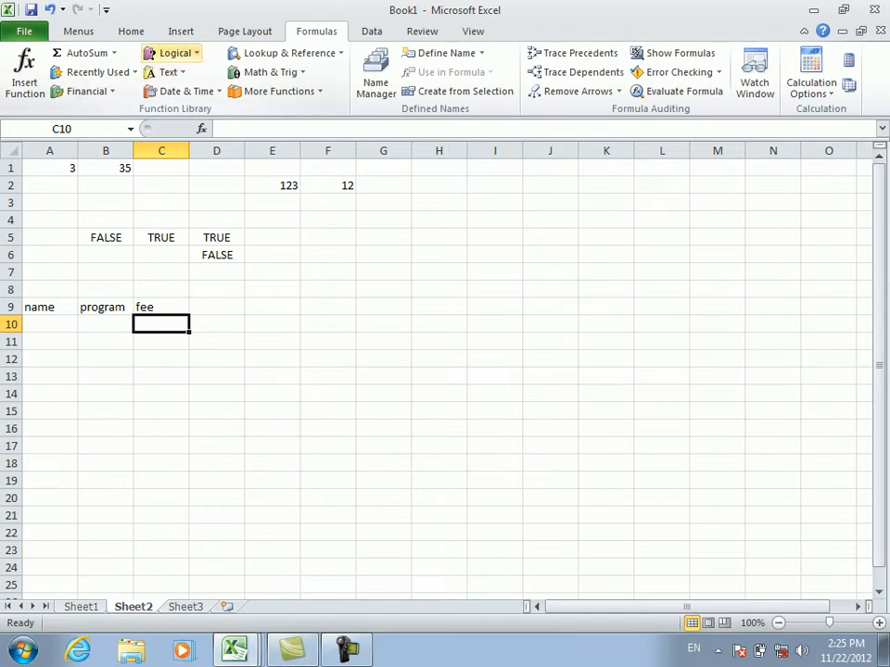
# - Try to enter the fee formula =IF(OR(B10="win",B10="dos",6000 in C10
pyautogui.click(174, 52)
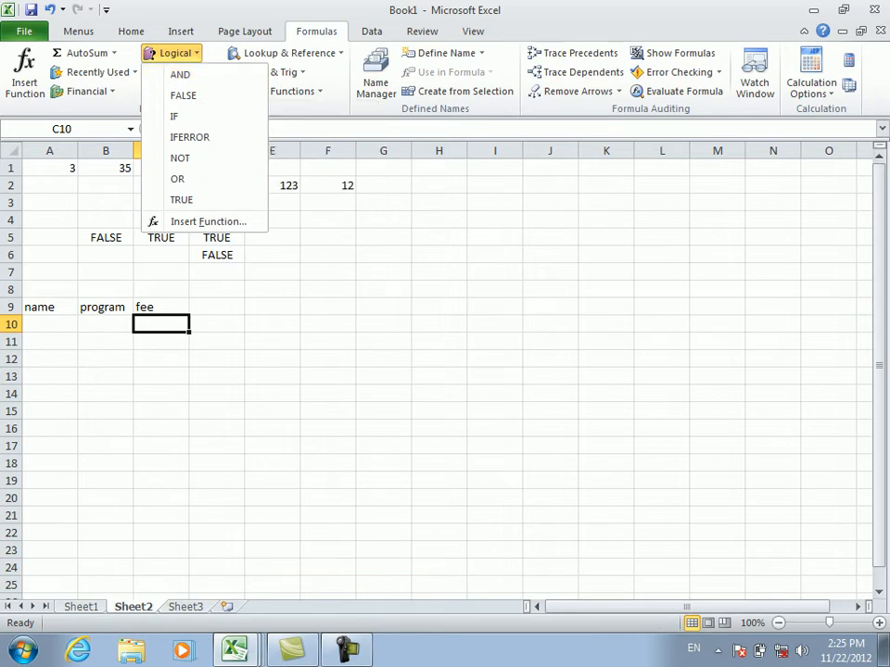
pyautogui.press('Escape')
pyautogui.write('=if')
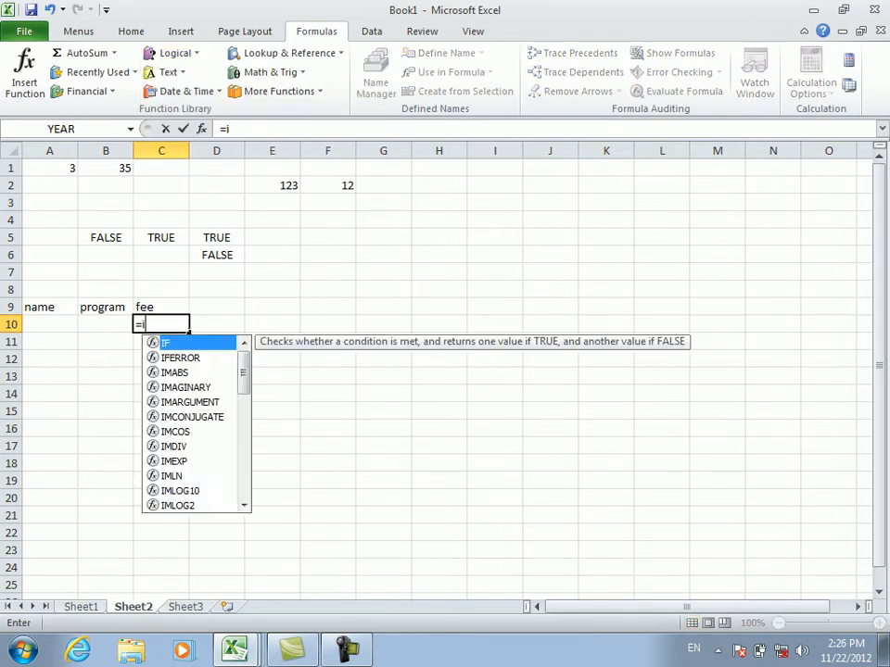
pyautogui.press('Tab')
pyautogui.write('or')
pyautogui.press('Tab')
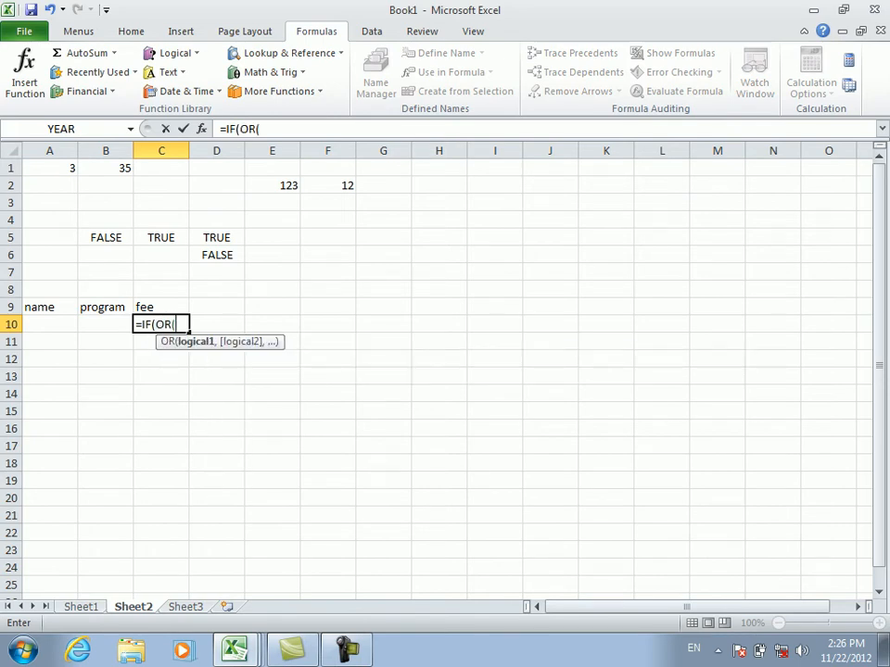
pyautogui.click(106, 325)
pyautogui.write('=')
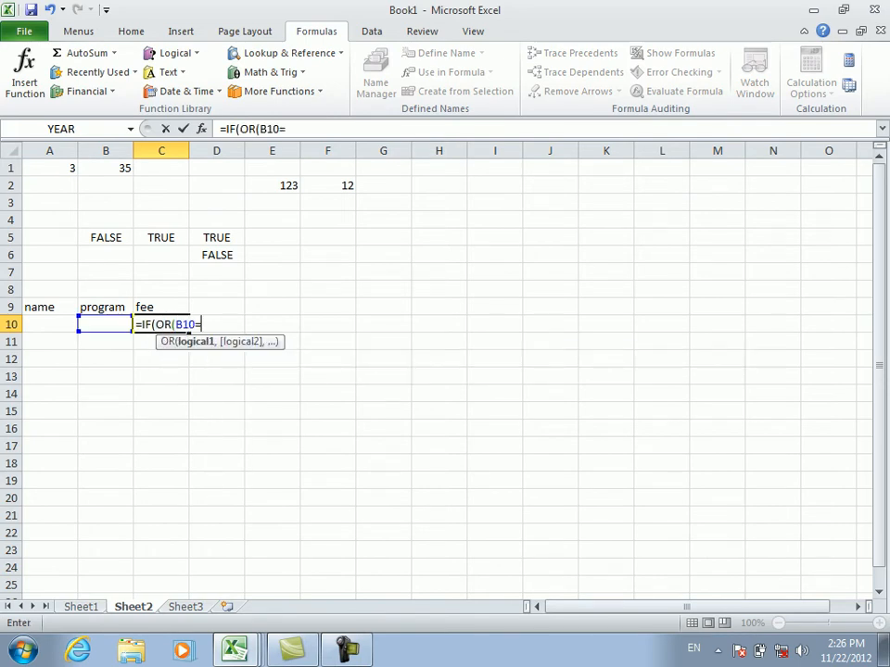
pyautogui.write('"win",')
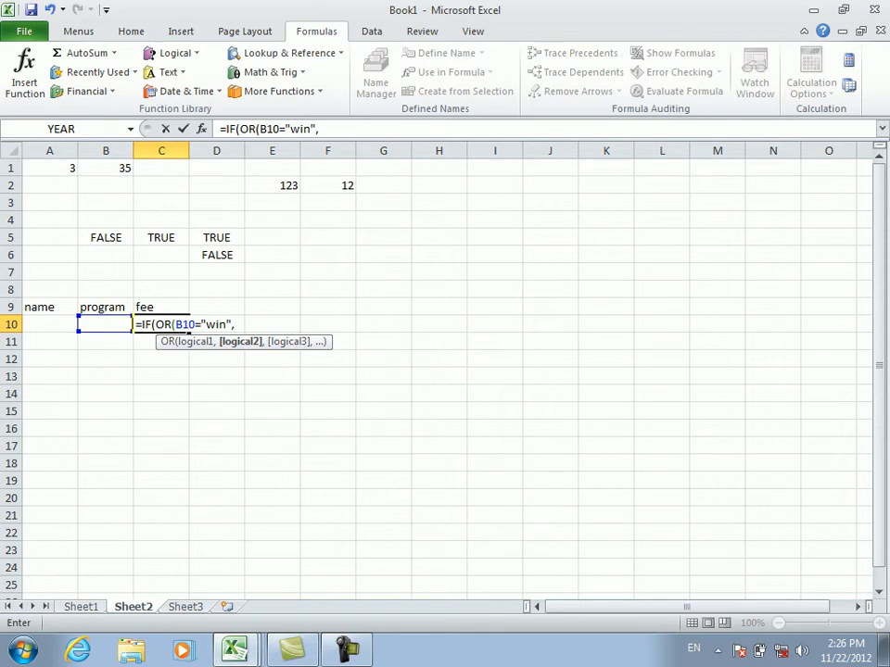
pyautogui.press('Left')
pyautogui.write('=')
pyautogui.write('dos')
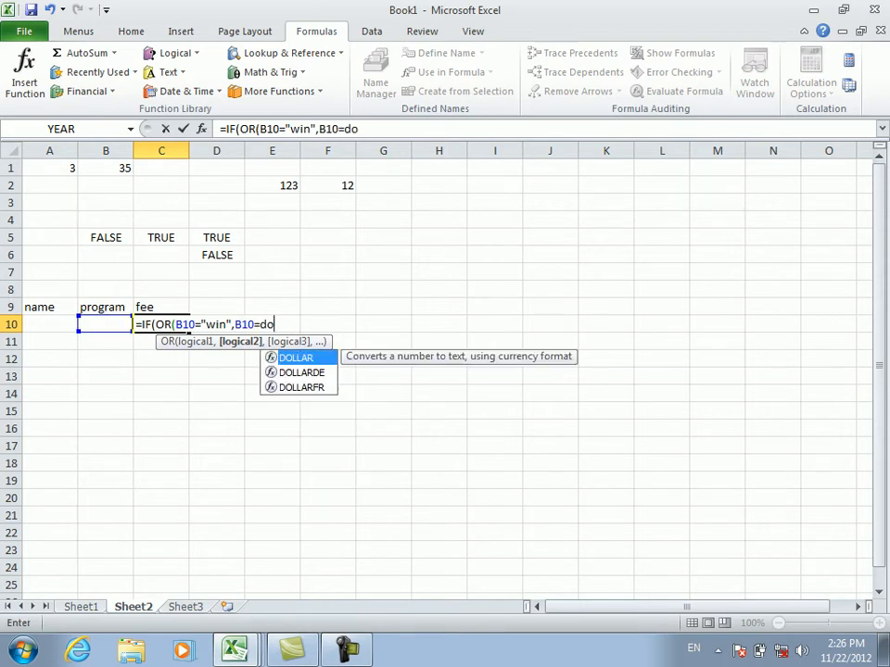
pyautogui.press('BackSpace')
pyautogui.press('BackSpace')
pyautogui.press('BackSpace')
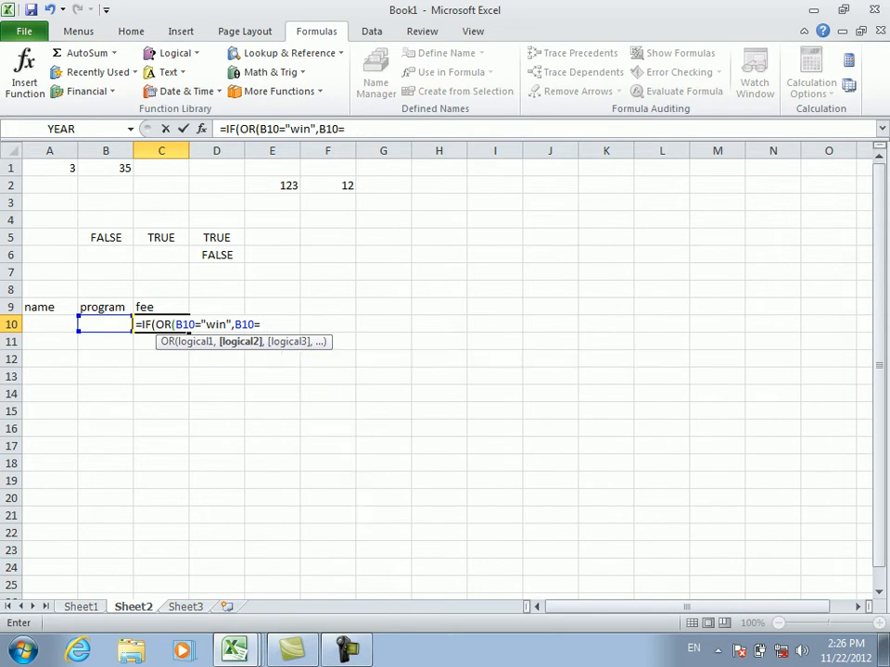
pyautogui.write('"dos",6000')
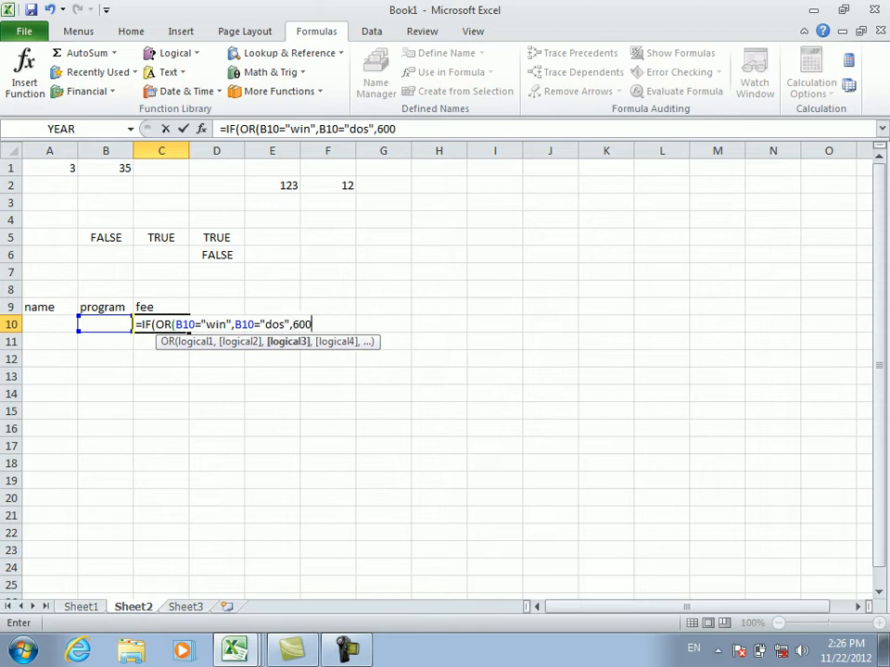
pyautogui.press('Return')
pyautogui.press('Return')
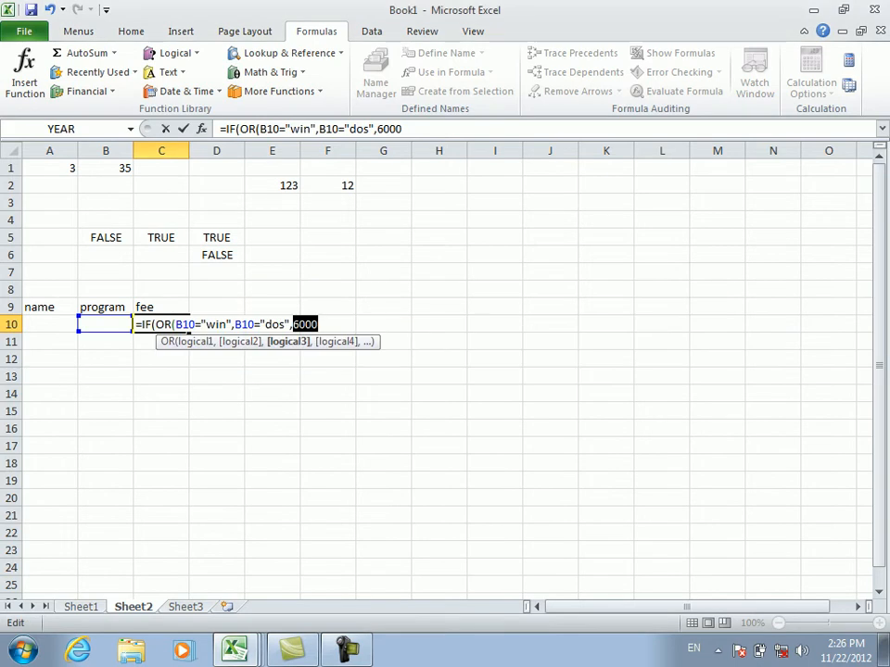
# - Erase the incomplete IF and OR formula from C10
pyautogui.press('Right')
pyautogui.press('BackSpace')
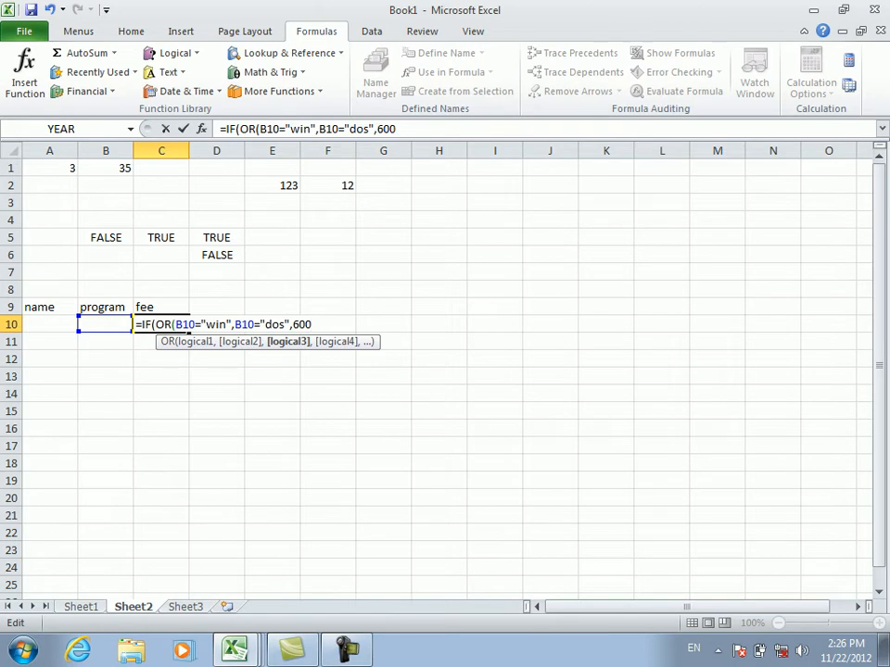
pyautogui.press('BackSpace')
pyautogui.press('BackSpace')
pyautogui.press('BackSpace')
pyautogui.press('BackSpace')
pyautogui.press('BackSpace')
pyautogui.press('BackSpace')
pyautogui.press('BackSpace')
pyautogui.press('BackSpace')
pyautogui.press('BackSpace')
pyautogui.press('BackSpace')
pyautogui.press('BackSpace')
pyautogui.press('BackSpace')
pyautogui.press('BackSpace')
pyautogui.press('BackSpace')
pyautogui.press('BackSpace')
pyautogui.press('BackSpace')
pyautogui.press('BackSpace')
pyautogui.press('BackSpace')
pyautogui.press('BackSpace')
pyautogui.press('BackSpace')
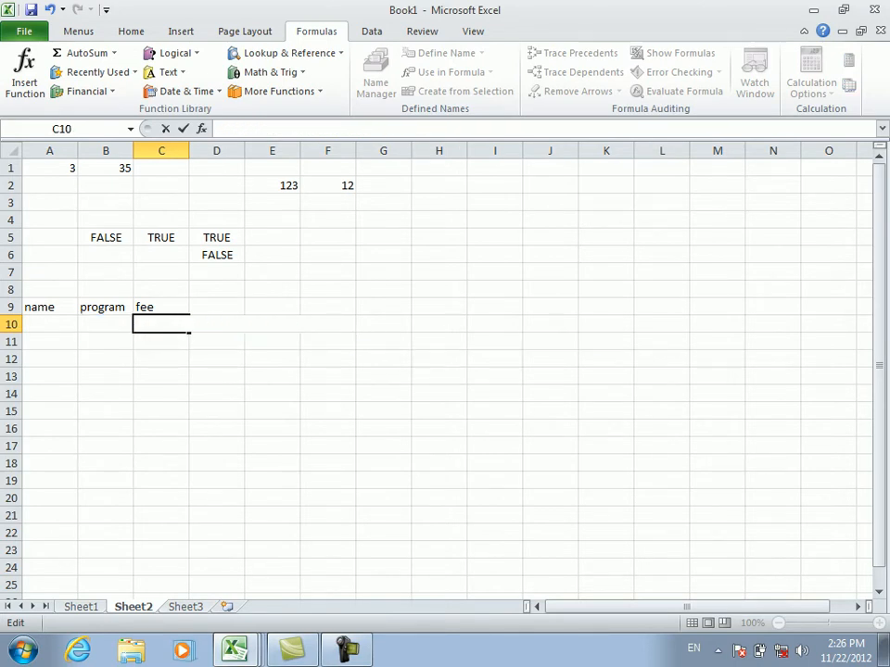
# - Start the fee formula in C10 with an OR test nested inside IF
pyautogui.write('=if')
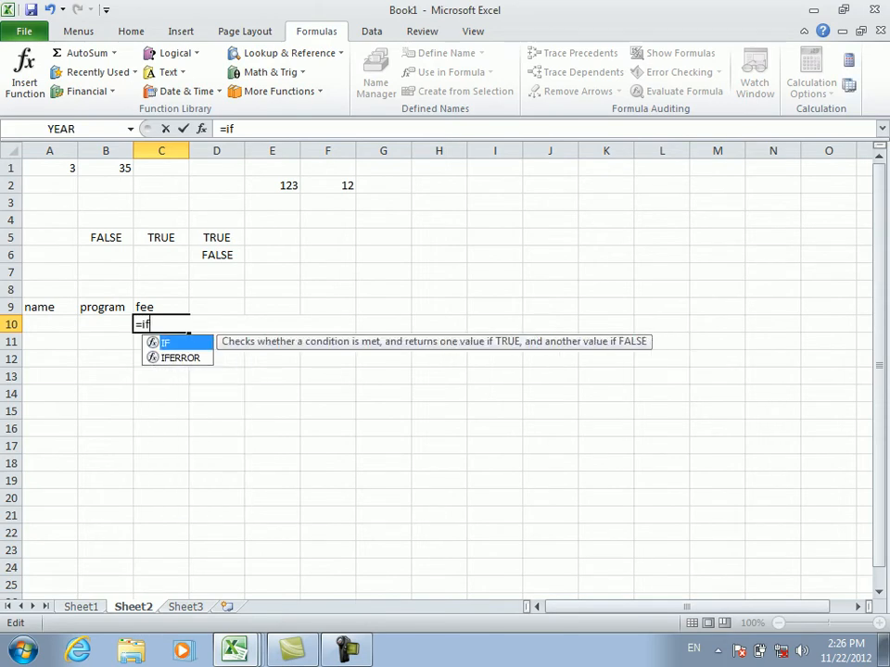
pyautogui.press('Tab')
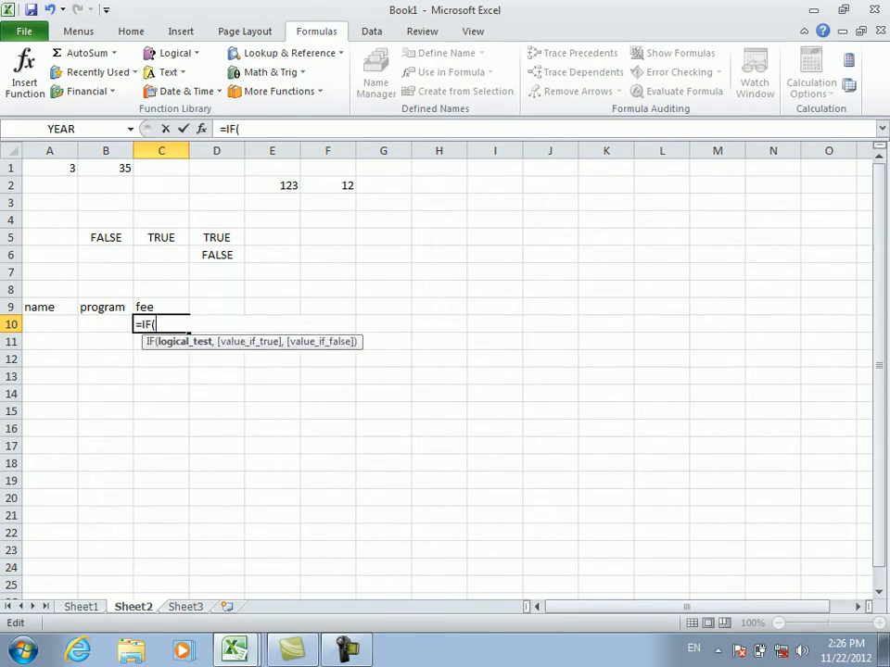
pyautogui.write('of')
pyautogui.press('Tab')
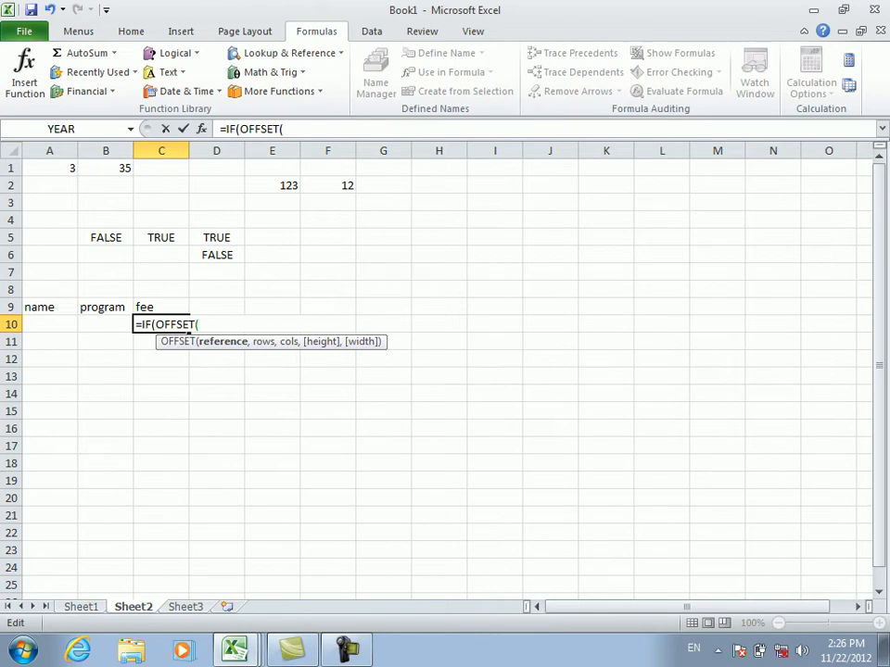
pyautogui.press('Left')
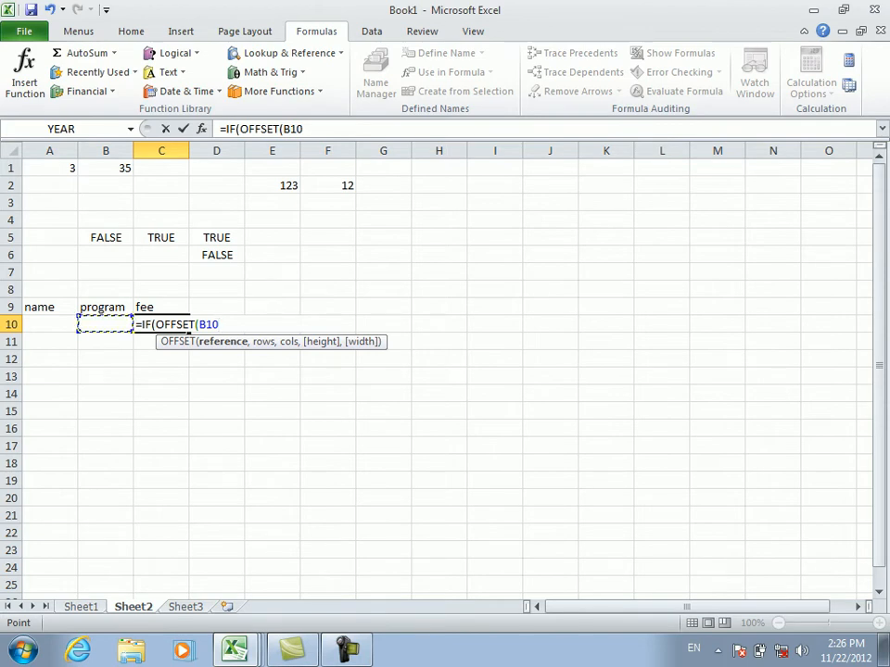
pyautogui.press('BackSpace')
pyautogui.press('BackSpace')
pyautogui.press('BackSpace')
pyautogui.press('BackSpace')
pyautogui.press('BackSpace')
pyautogui.press('BackSpace')
pyautogui.press('BackSpace')
pyautogui.press('BackSpace')
pyautogui.press('BackSpace')
pyautogui.write('r')
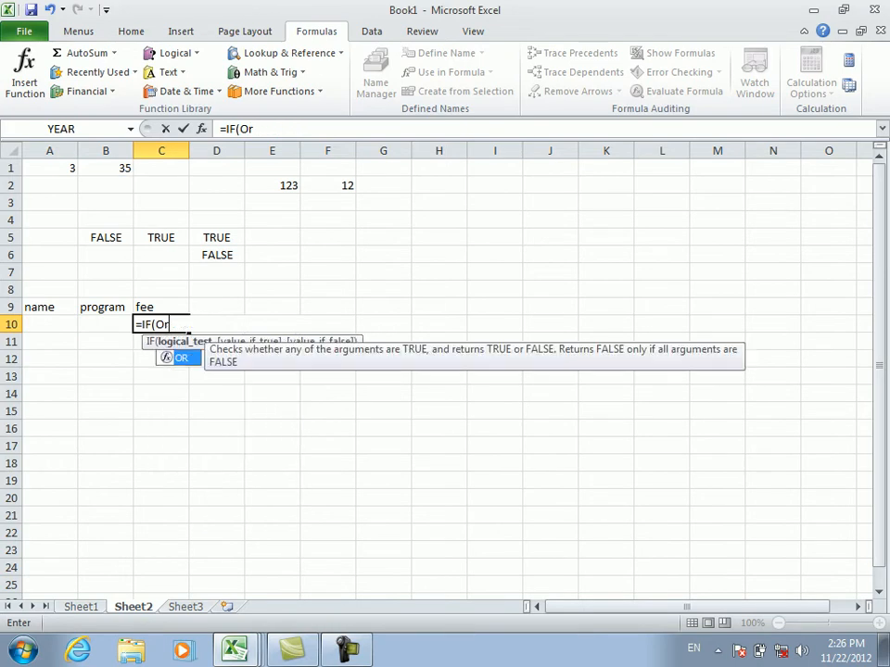
pyautogui.press('Tab')
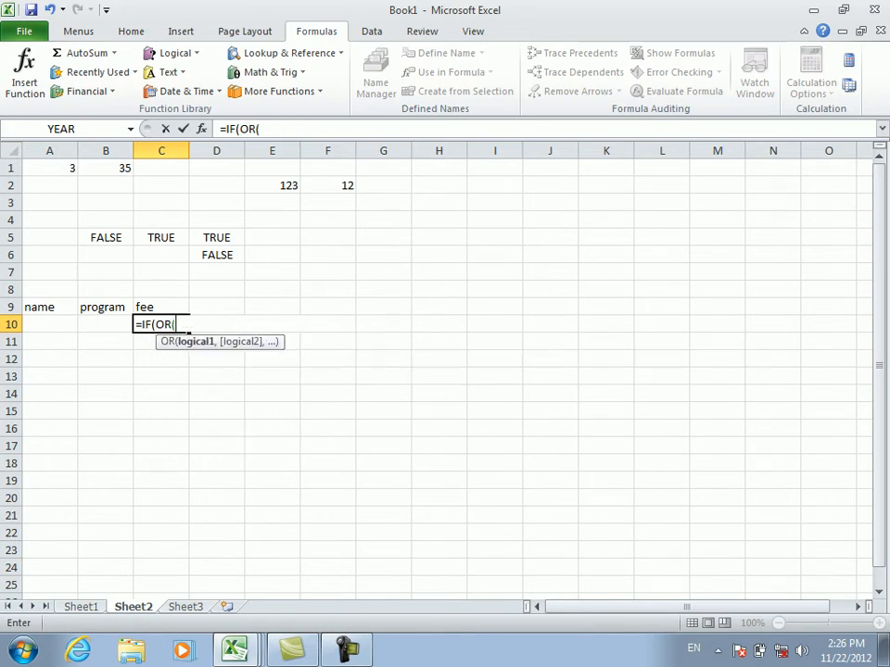
# - Add the OR conditions B10="dos" and B10="win" to the formula in C10
pyautogui.press('Left')
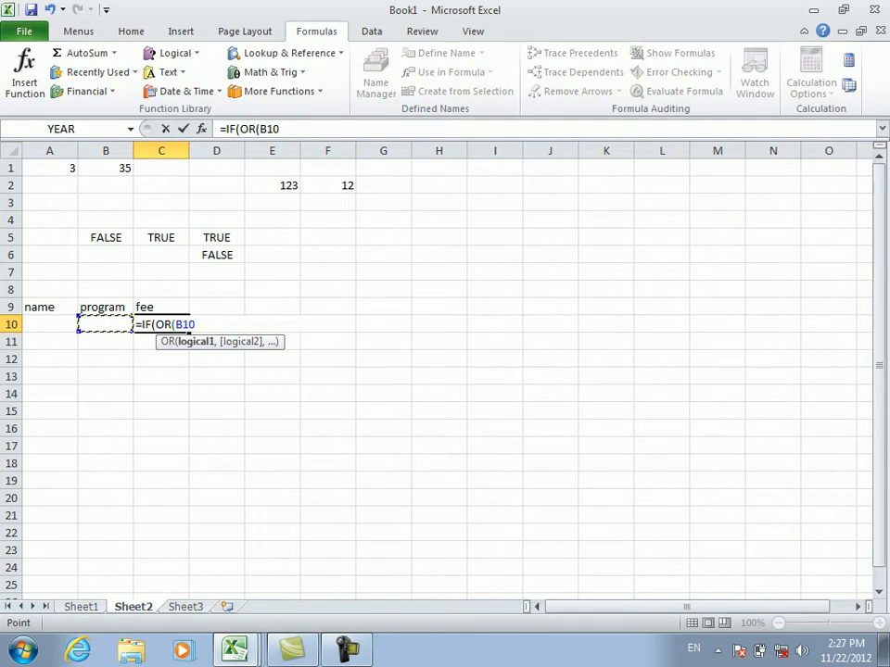
pyautogui.write('="dos"')
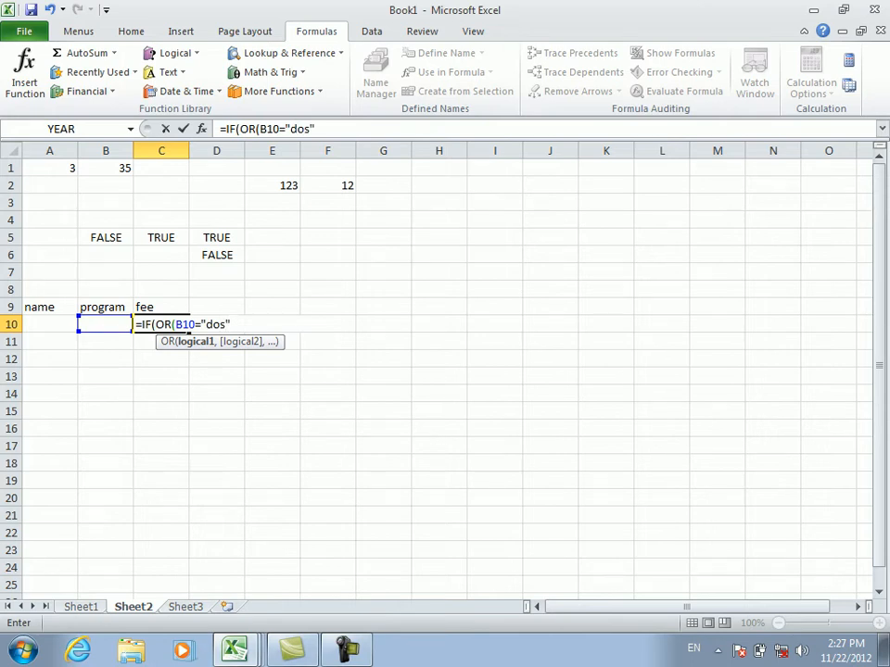
pyautogui.write(',')
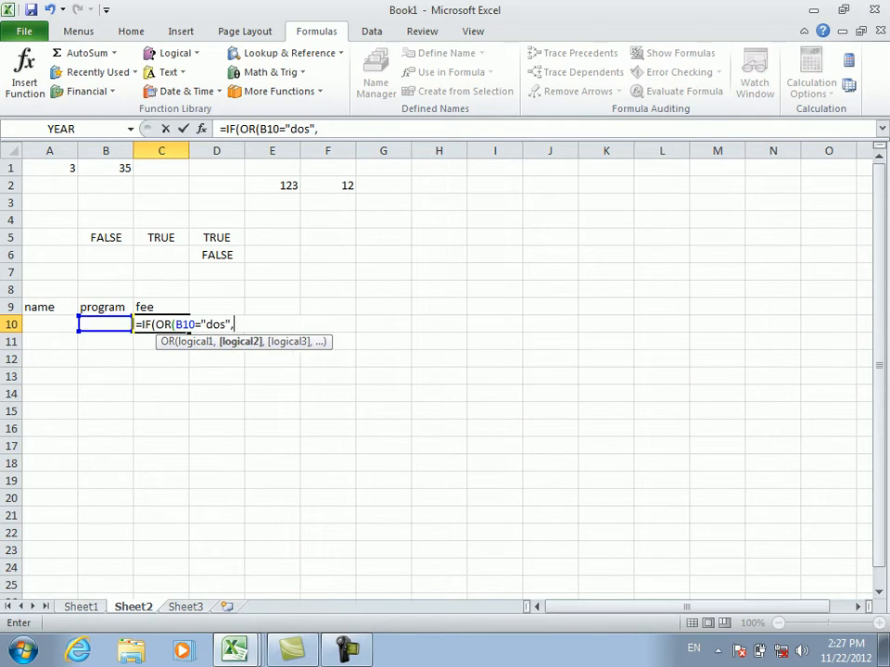
pyautogui.press('Left')
pyautogui.write('="')
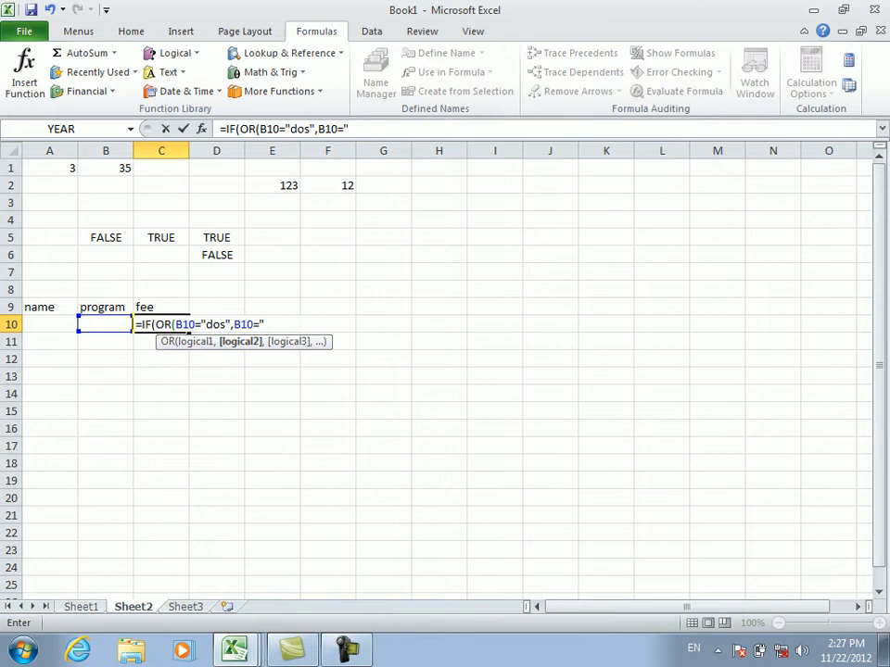
pyautogui.write('d')
pyautogui.press('BackSpace')
pyautogui.write('win')
pyautogui.write('",')
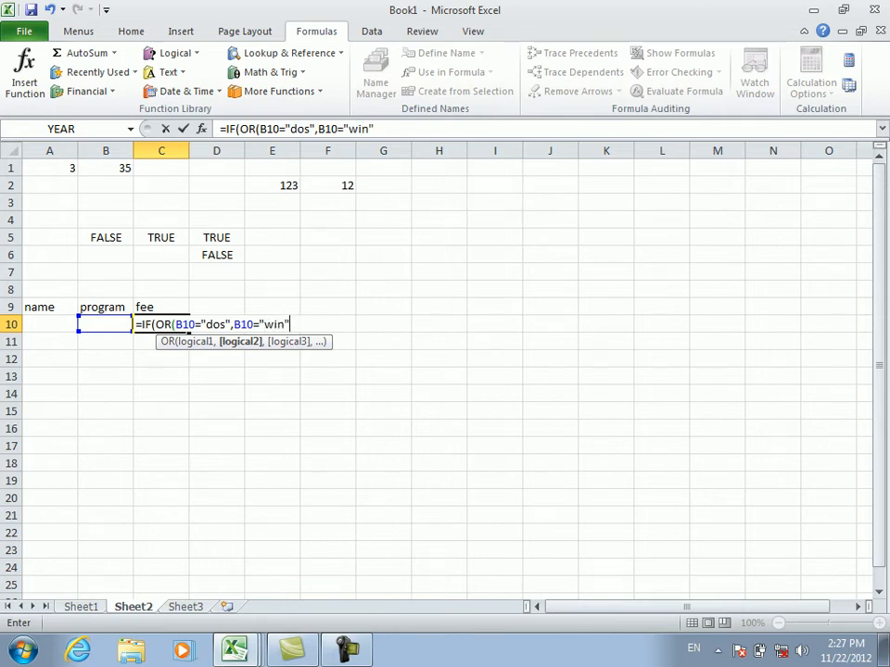
# - Try to complete the C10 formula with 5000 inside the unclosed OR, and erase that value again
pyautogui.write('5000')
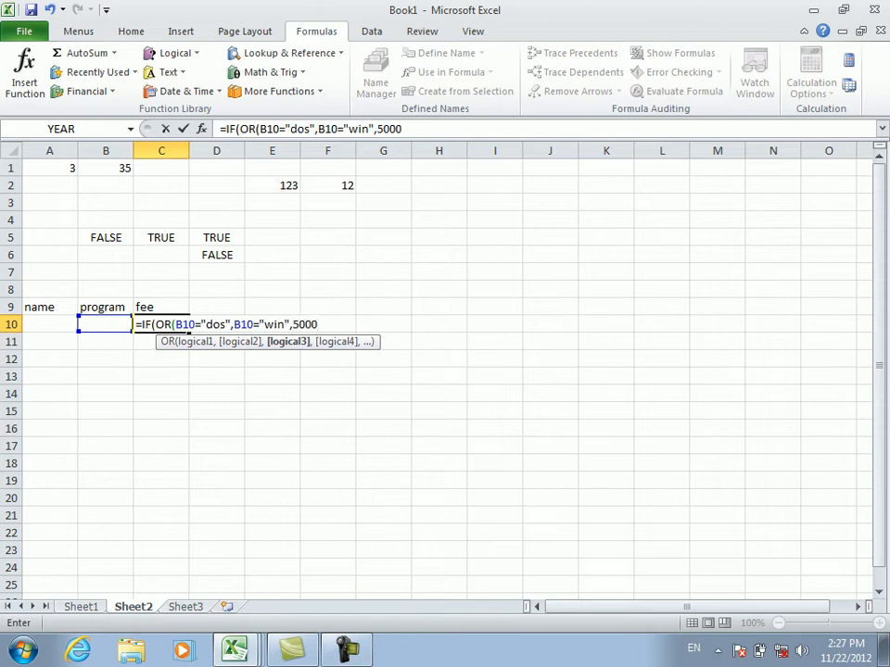
pyautogui.press('Return')
pyautogui.press('Return')
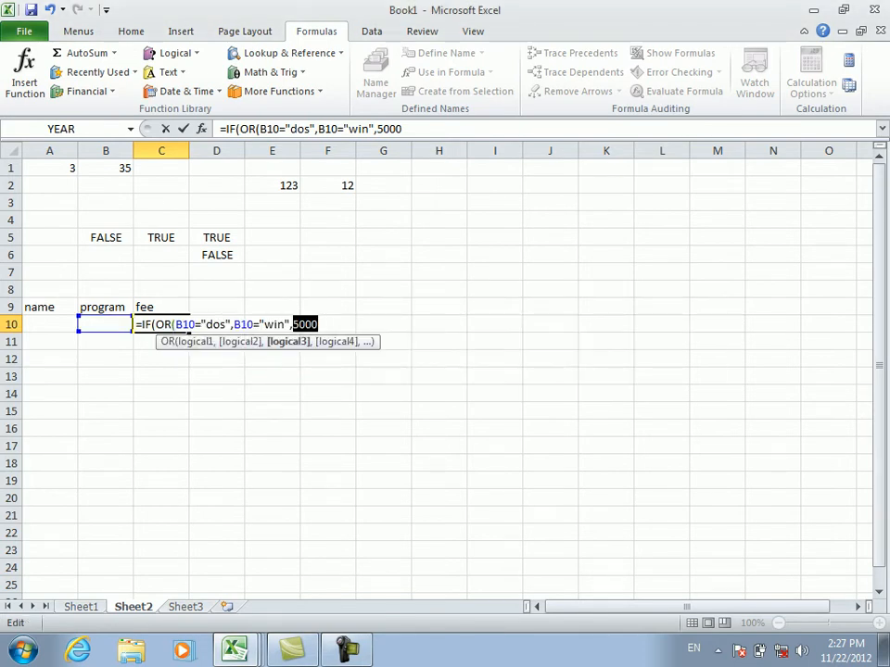
pyautogui.press('Right')
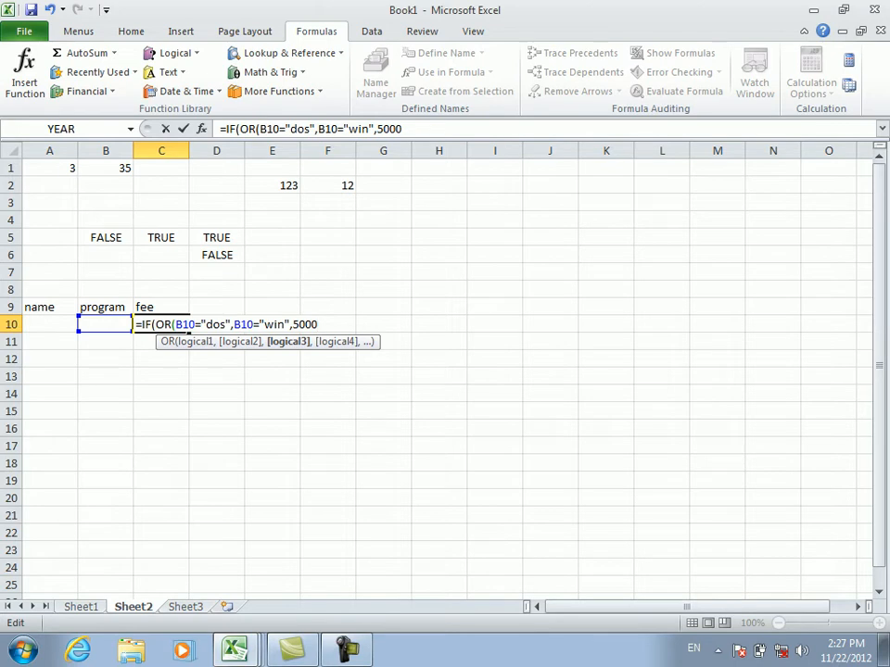
pyautogui.press('BackSpace')
pyautogui.press('BackSpace')
pyautogui.press('BackSpace')
pyautogui.press('BackSpace')
pyautogui.press('BackSpace')
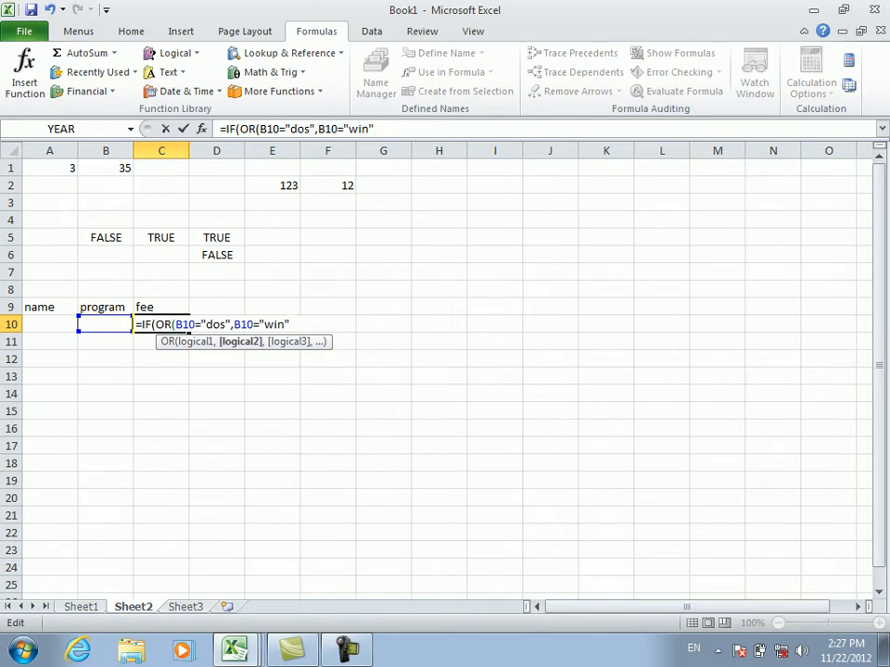
# - Close the OR test and complete the C10 formula with 400 if true and 0 if false
pyautogui.write('),')
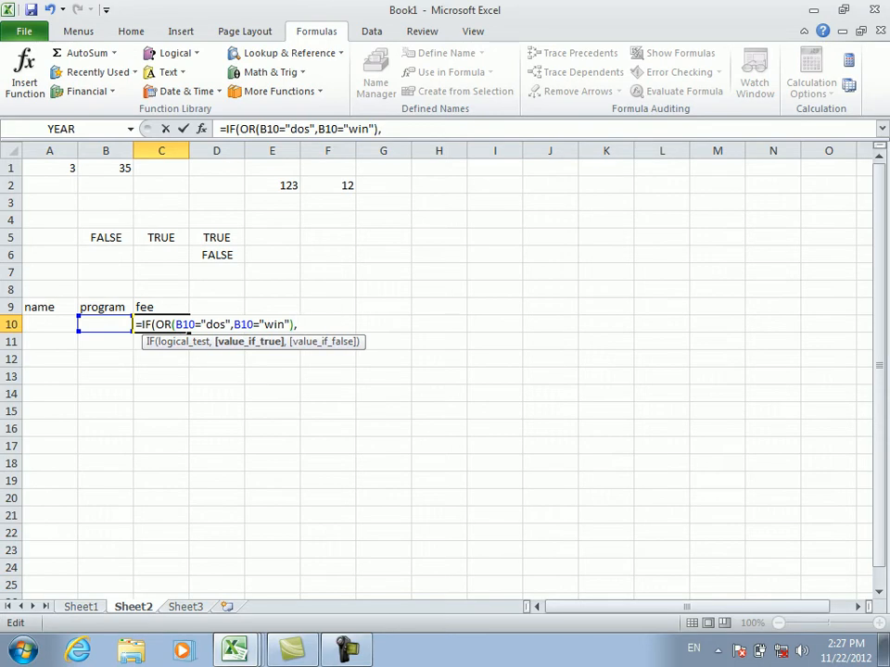
pyautogui.write('400,0')
pyautogui.press('Return')
pyautogui.press('Return')
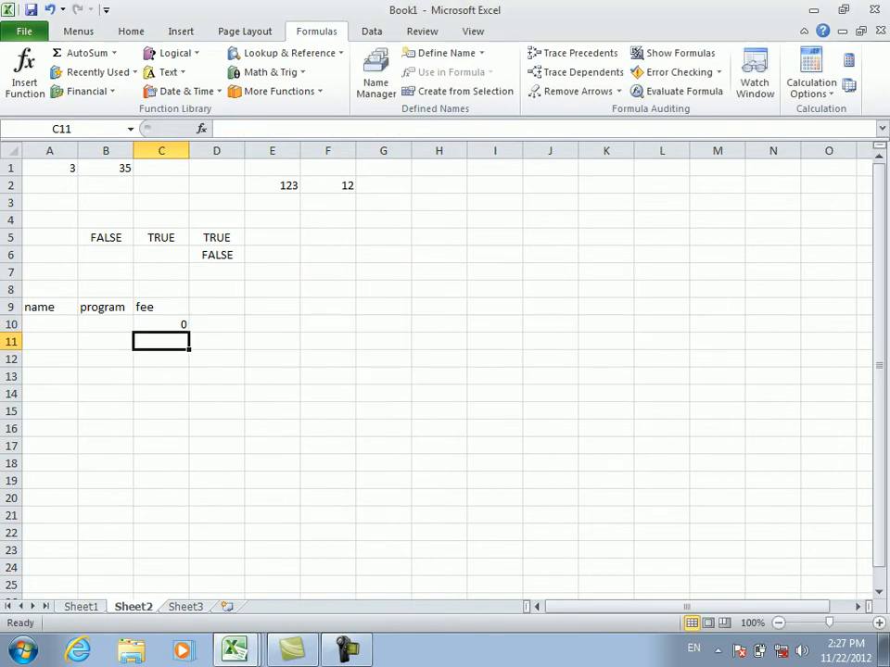
# - Fill in the first record with a person's name in A10 and the program dos in B10
pyautogui.click(50, 325)
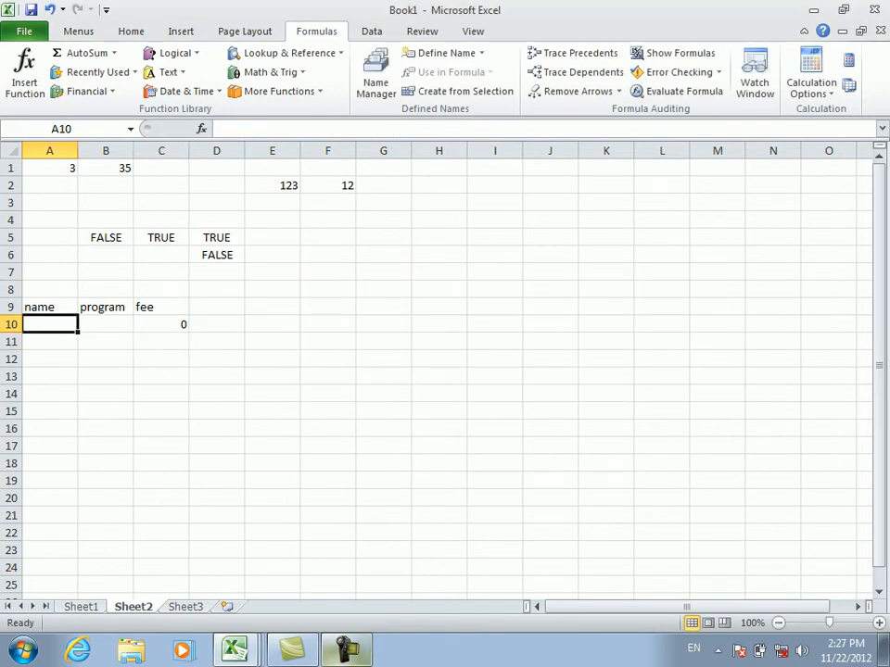
pyautogui.write('khan')
pyautogui.click(100, 318)
pyautogui.write('dos')
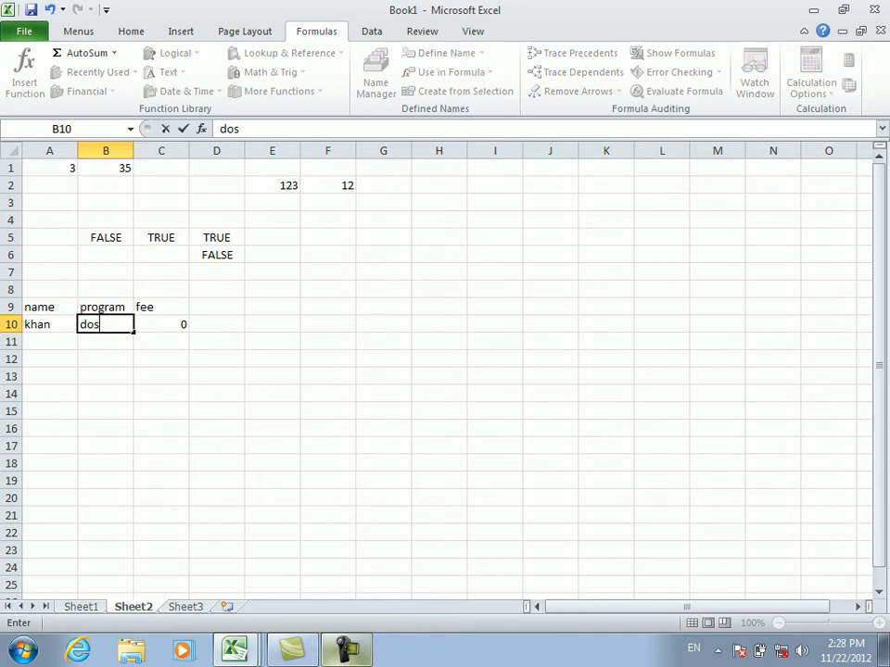
pyautogui.press('Return')
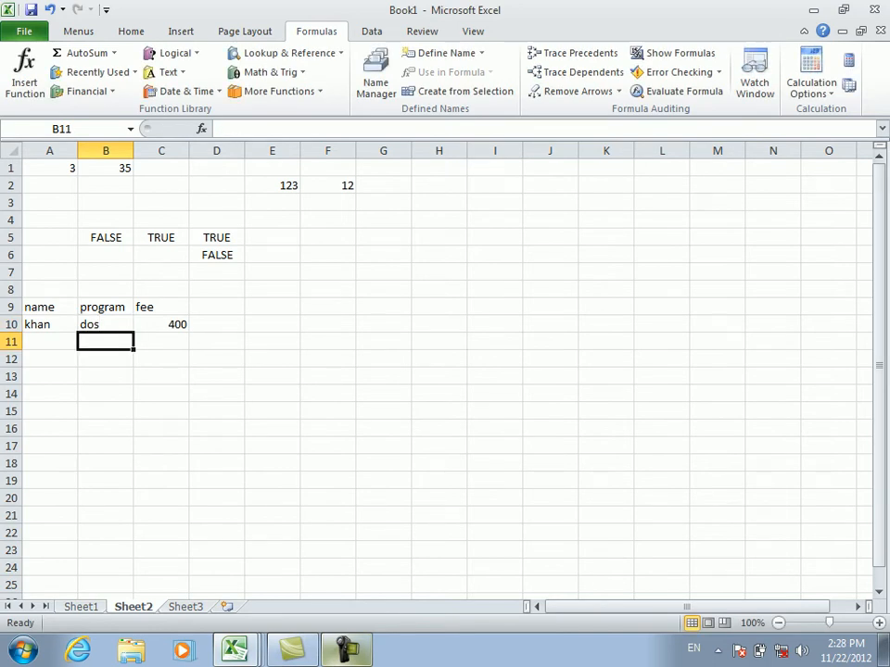
# - Change the program in B10 to win
pyautogui.click(106, 325)
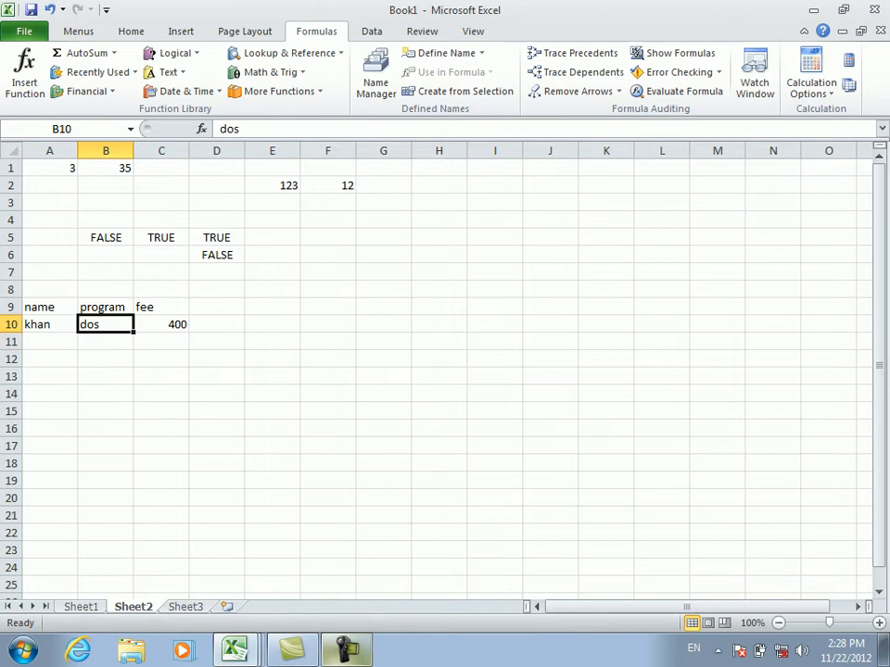
pyautogui.write('win')
pyautogui.press('Return')
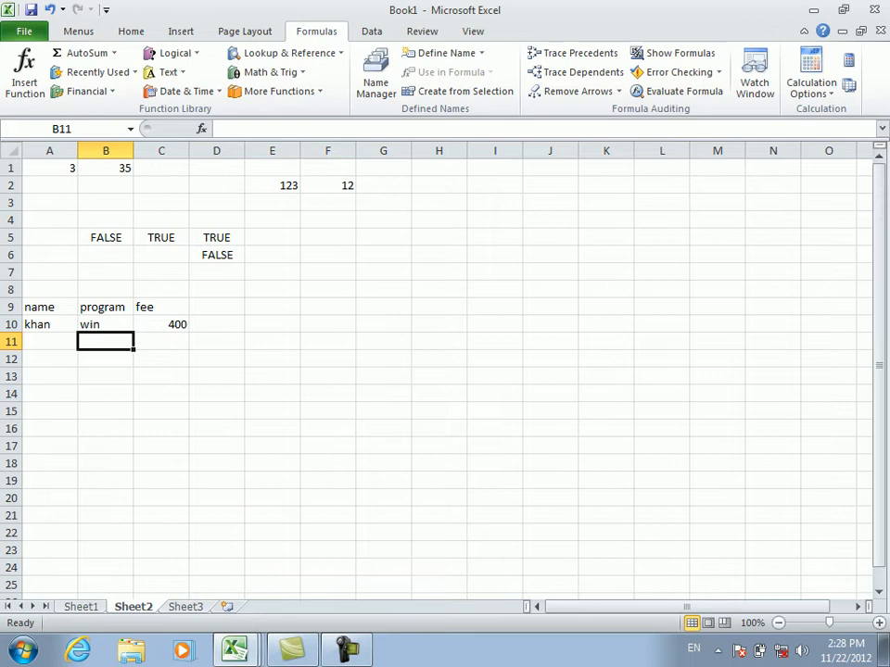
# - Copy the fee formula from C10 down through C18
pyautogui.click(161, 307)
pyautogui.click(161, 324)
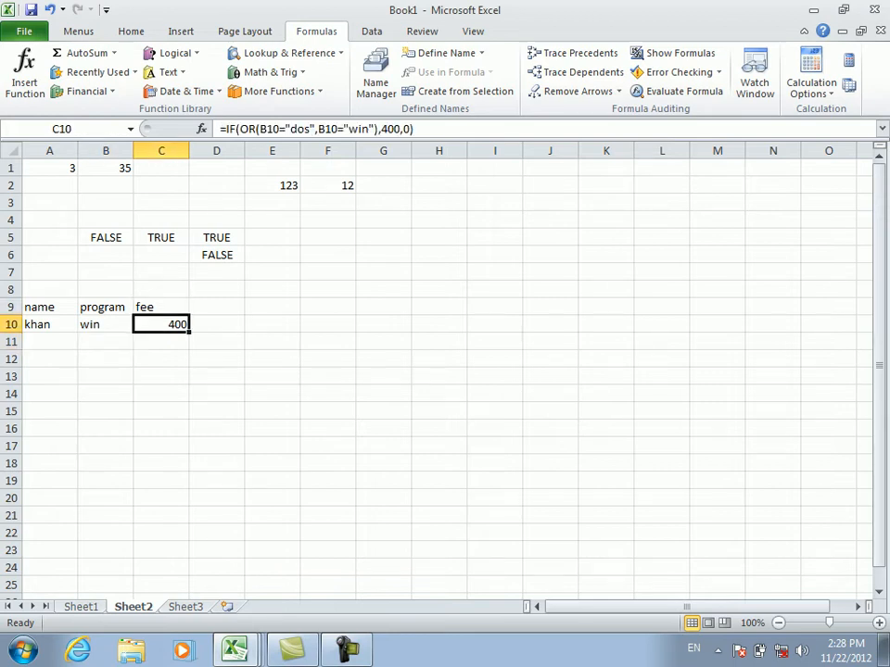
pyautogui.moveTo(189, 333); pyautogui.dragTo(176, 464)
# - Fill in the second record with a person's name in A11 and the program excel in B11
pyautogui.click(50, 342)
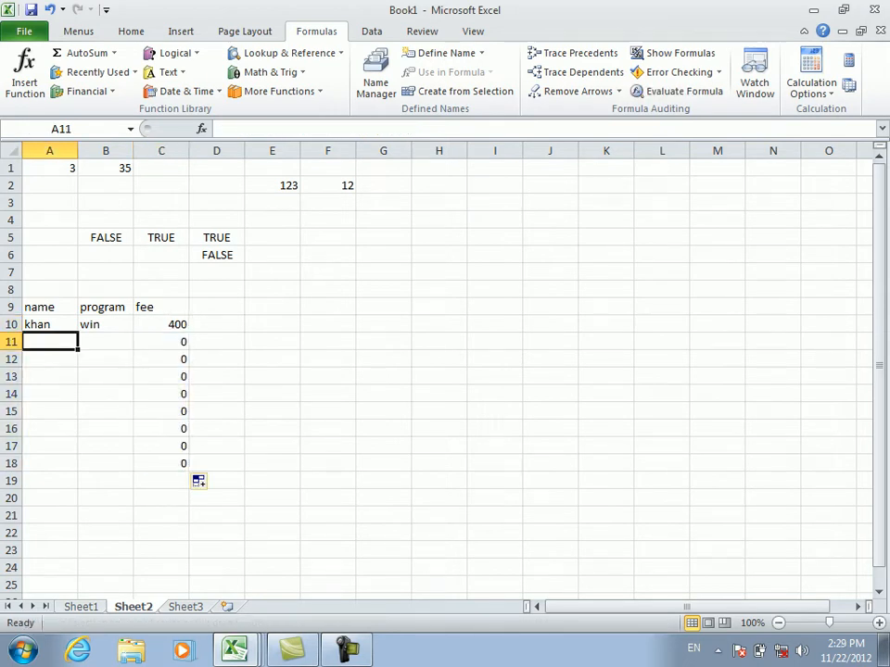
pyautogui.write('wasim')
pyautogui.press('Tab')
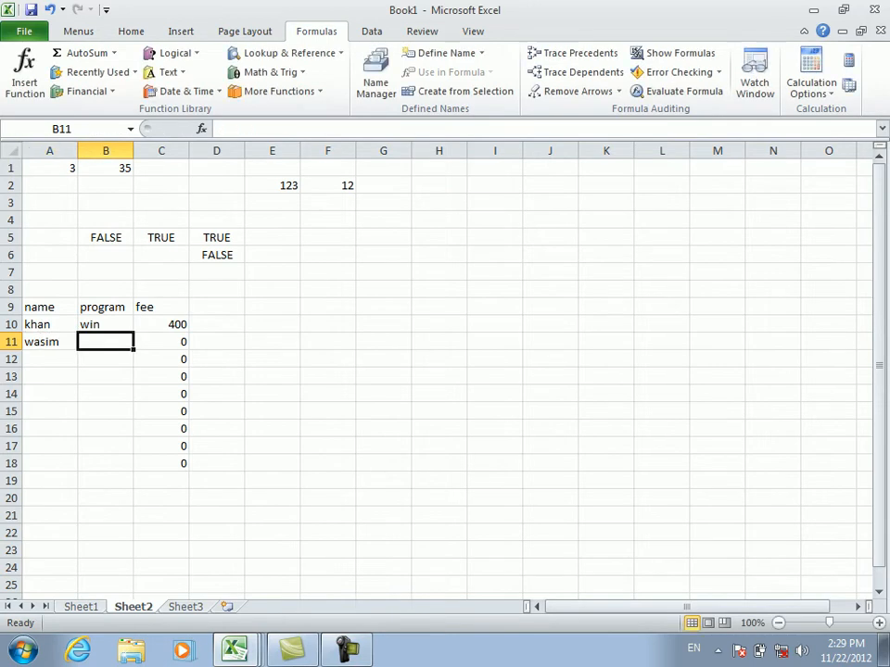
pyautogui.write('excel')
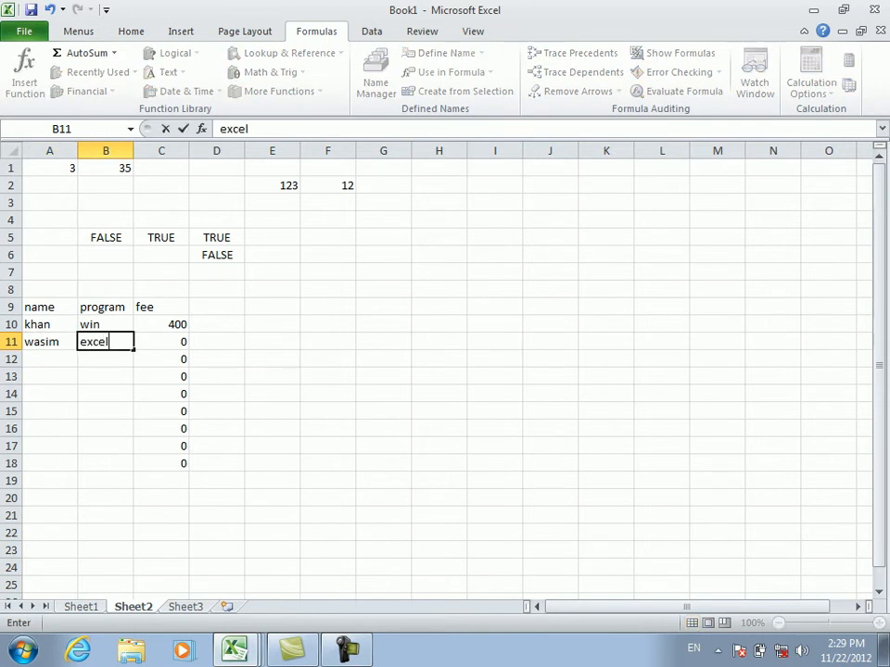
pyautogui.press('Tab')
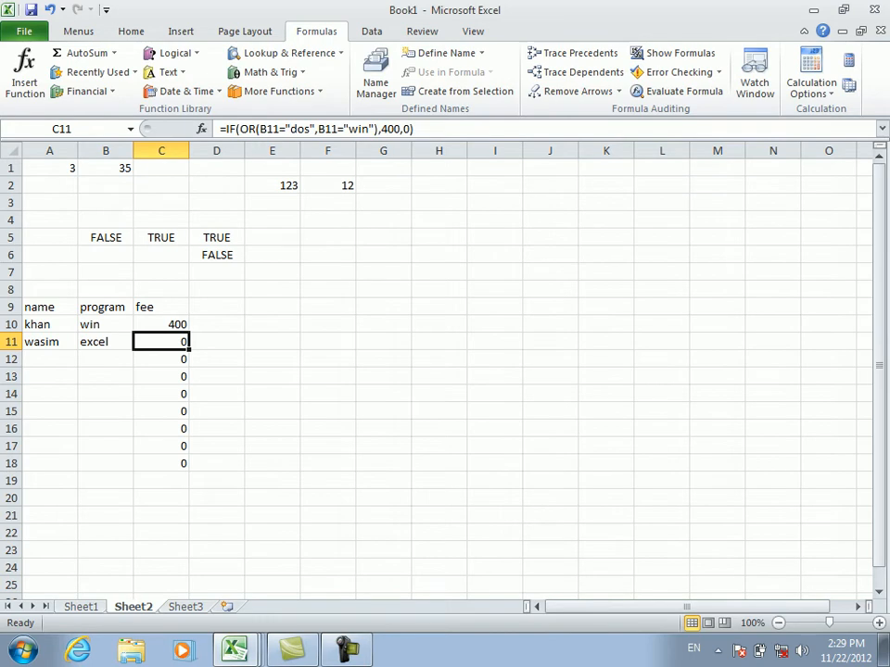
# - Fill in the third record with the same name as A11 in A12 and the program dos in B12
pyautogui.press('Down')
pyautogui.press('Left')
pyautogui.press('Left')
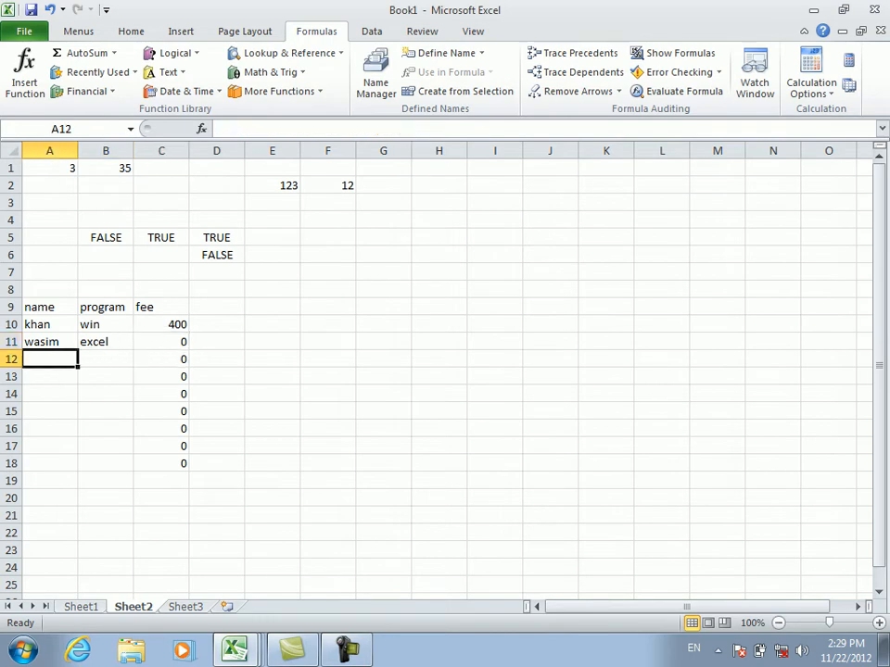
pyautogui.write('w')
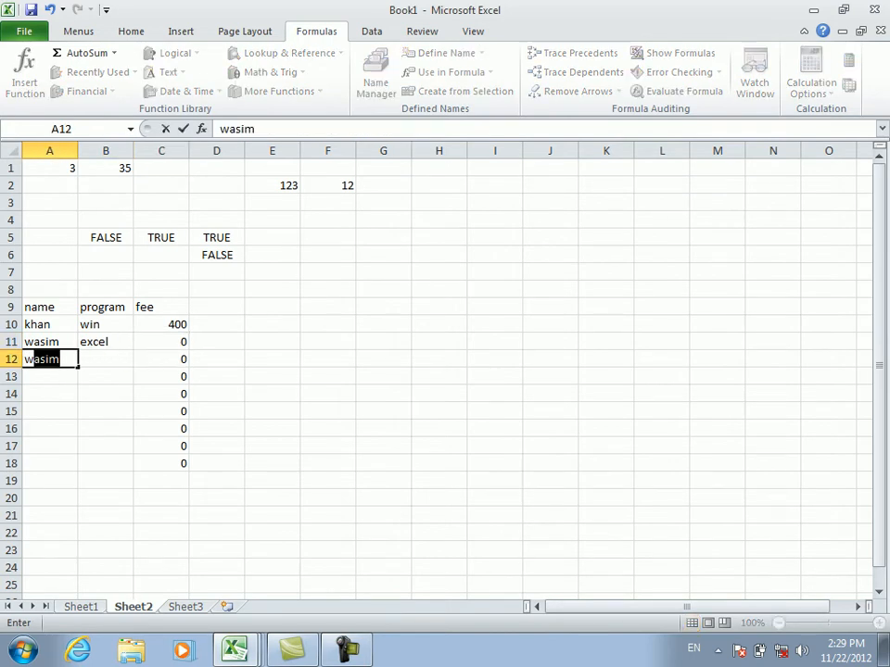
pyautogui.press('Tab')
pyautogui.write('dos')
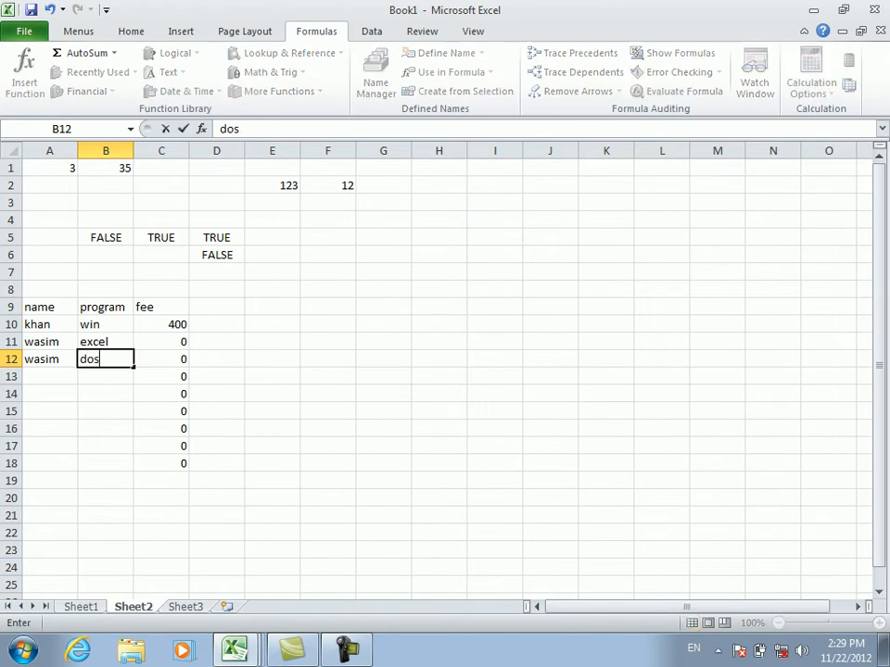
pyautogui.press('Return')
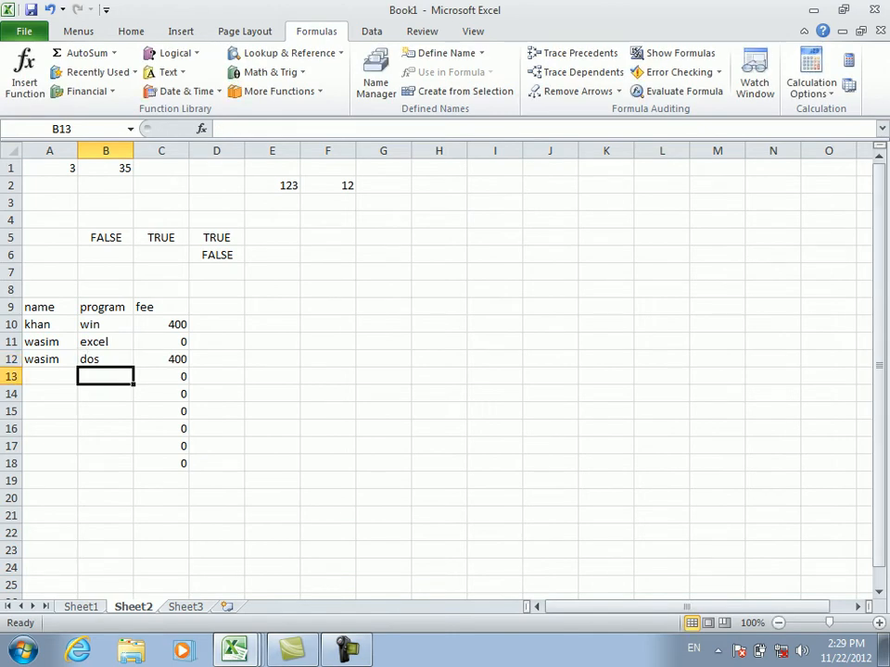
# - Review the fee formula in C10 and look through the list of logical functions
pyautogui.click(161, 325)
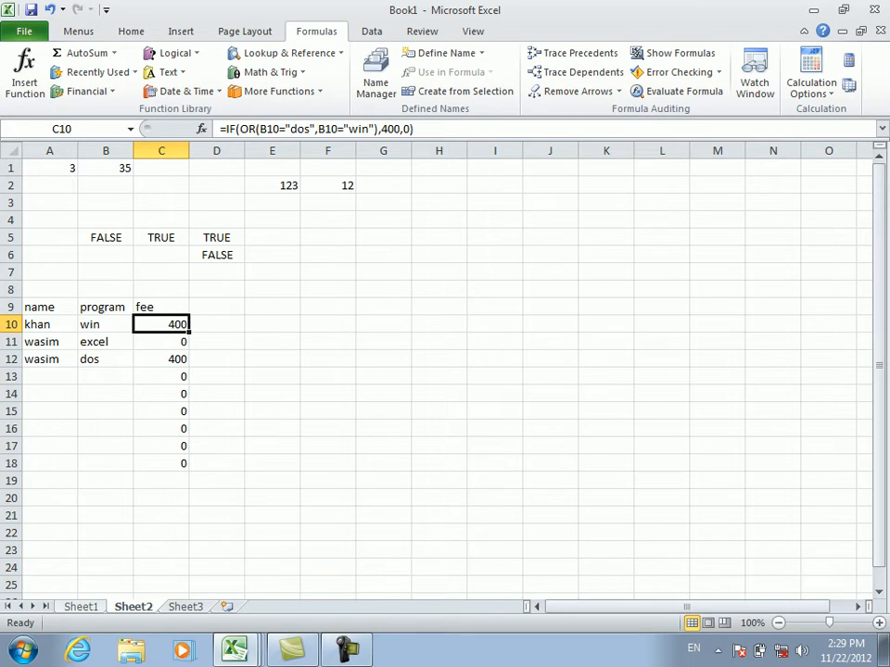
pyautogui.click(346, 650)
pyautogui.click(172, 53)
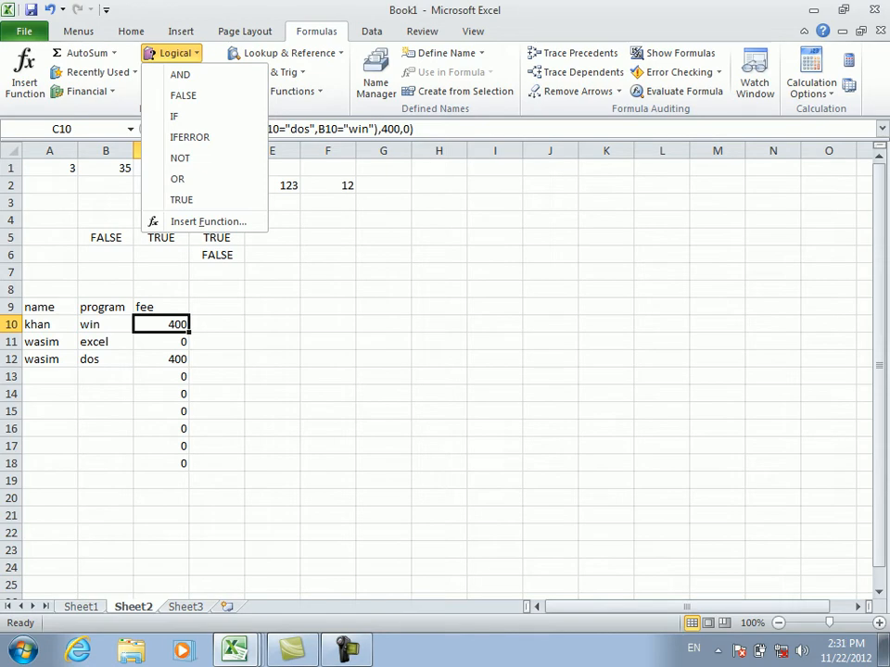
pyautogui.press('Escape')
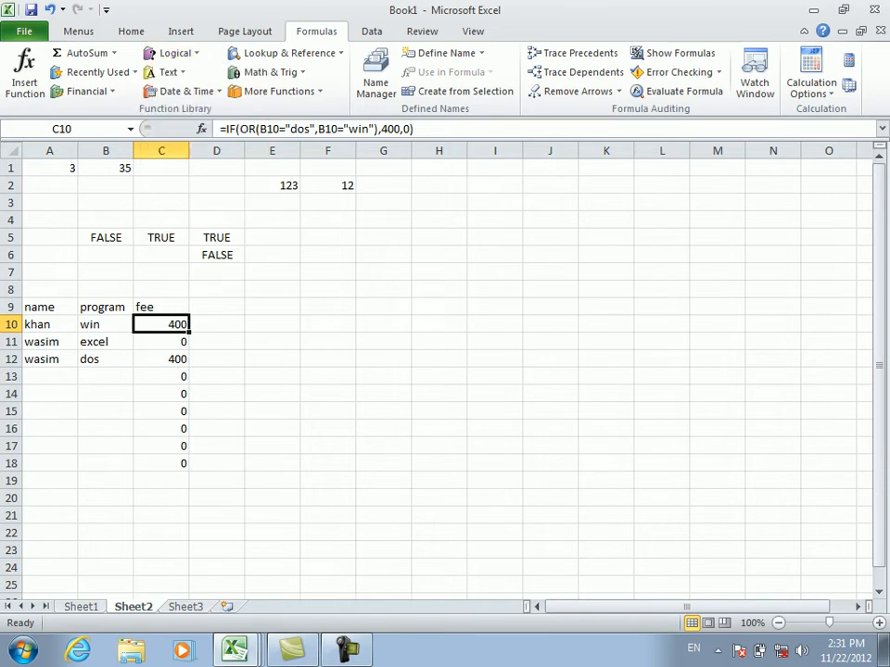
# - Go to Sheet1 and examine the IFERROR formula in the Ratio cell C2
pyautogui.hotkey('ctrl', 'pageup')
pyautogui.click(161, 203)
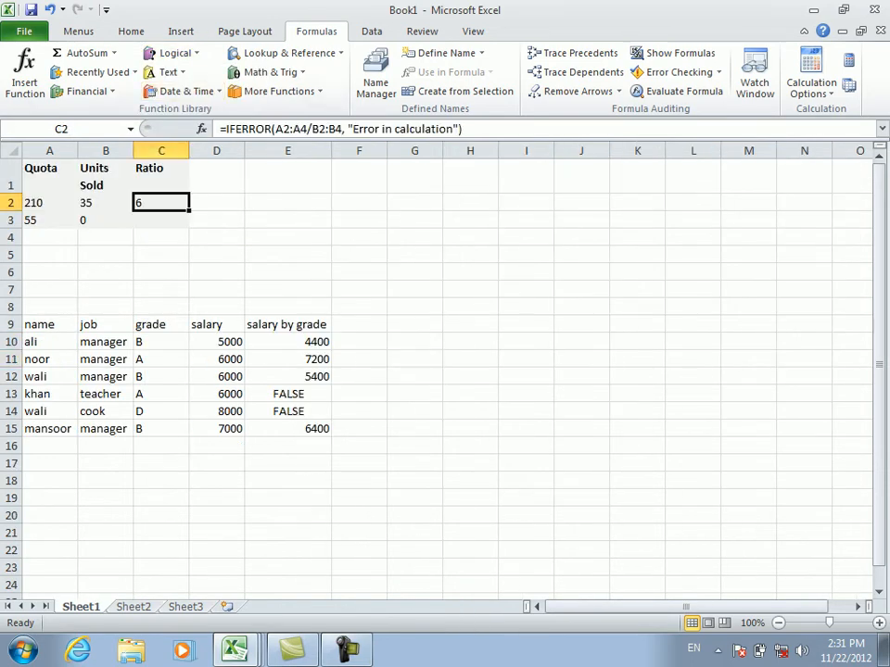
# - Set Units Sold in B3 to 2 and fill the IFERROR ratio formula from C2 down to C3
pyautogui.moveTo(50, 221); pyautogui.dragTo(103, 221)
pyautogui.click(104, 220)
pyautogui.write('2')
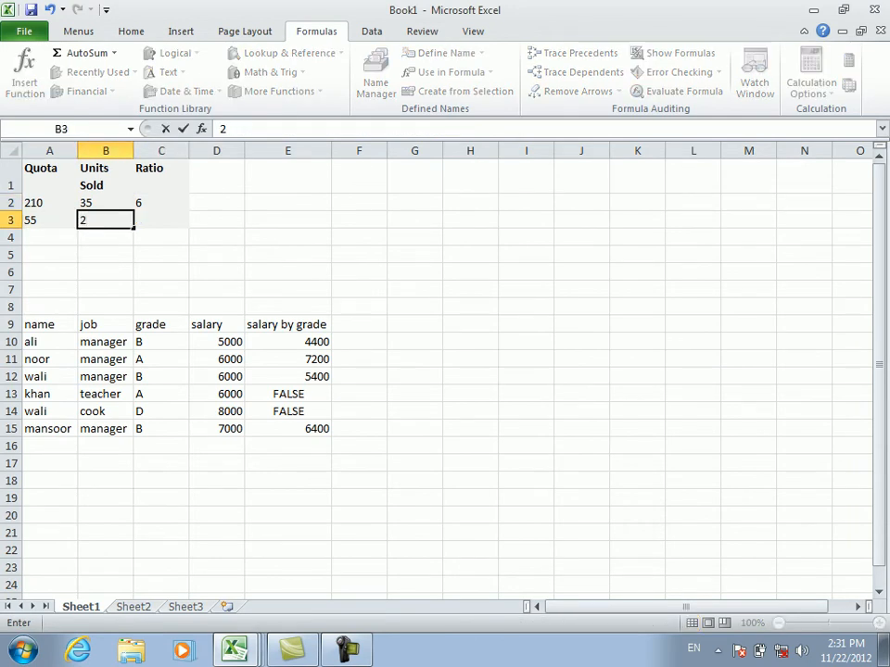
pyautogui.click(161, 203)
pyautogui.moveTo(189, 211); pyautogui.dragTo(189, 227)
# - Replace the Units Sold value in B3 with the letter d and check the IFERROR formulas in C3 and C2
pyautogui.click(104, 221)
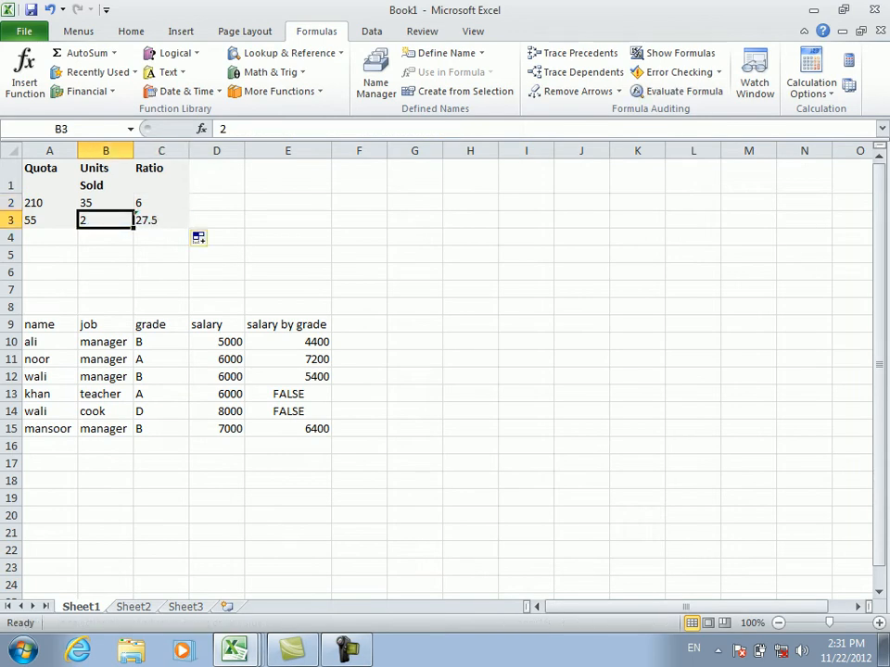
pyautogui.write('d')
pyautogui.press('Return')
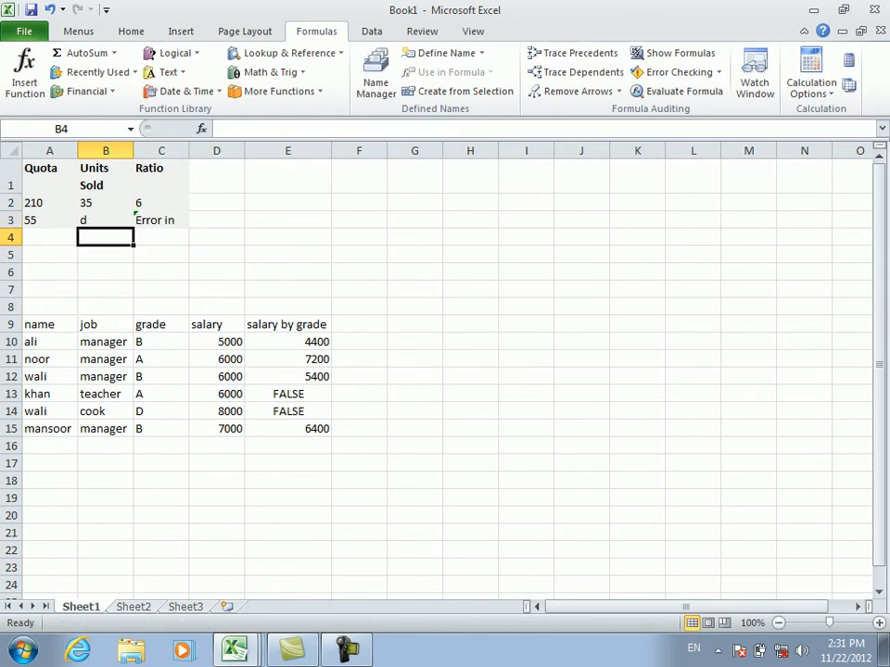
pyautogui.click(162, 221)
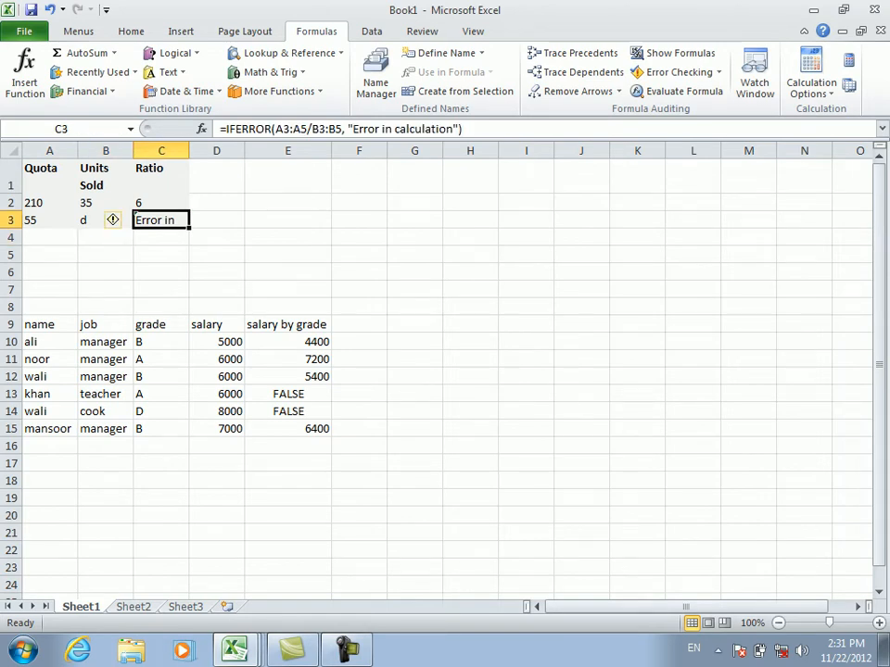
pyautogui.click(93, 220)
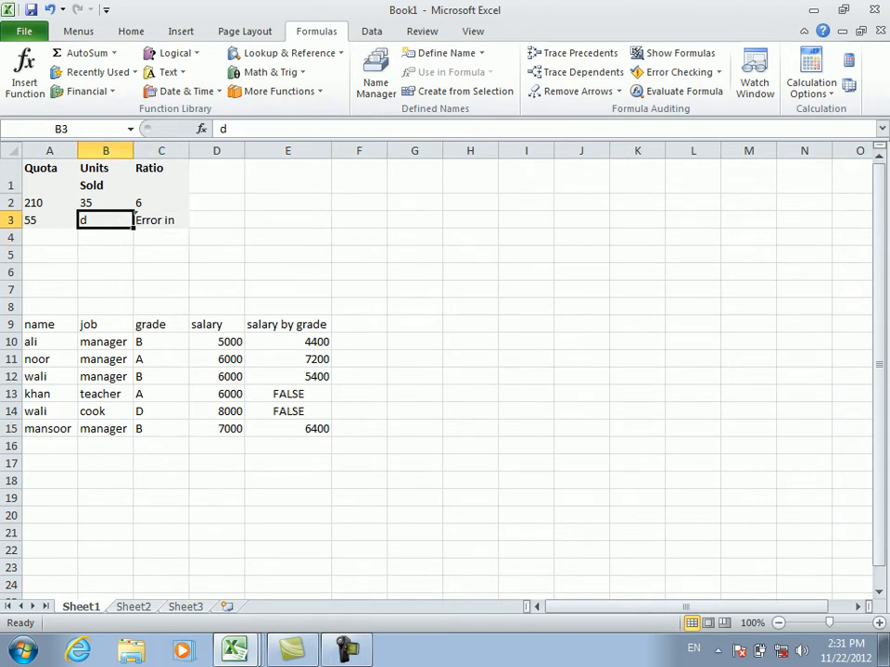
pyautogui.click(136, 209)
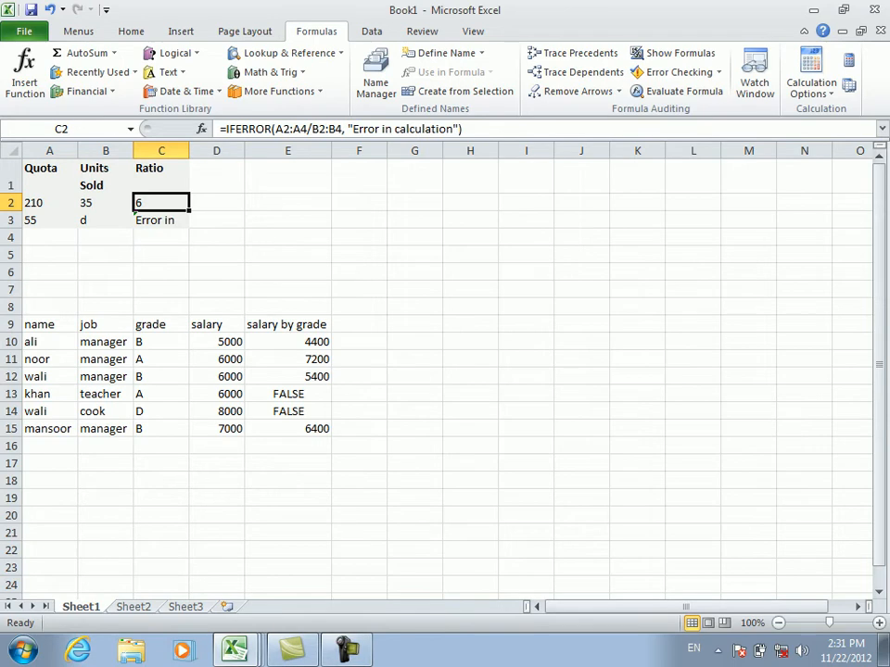
# - Select G2 and look through the lists of text, logical, and date and time functions
pyautogui.click(414, 202)
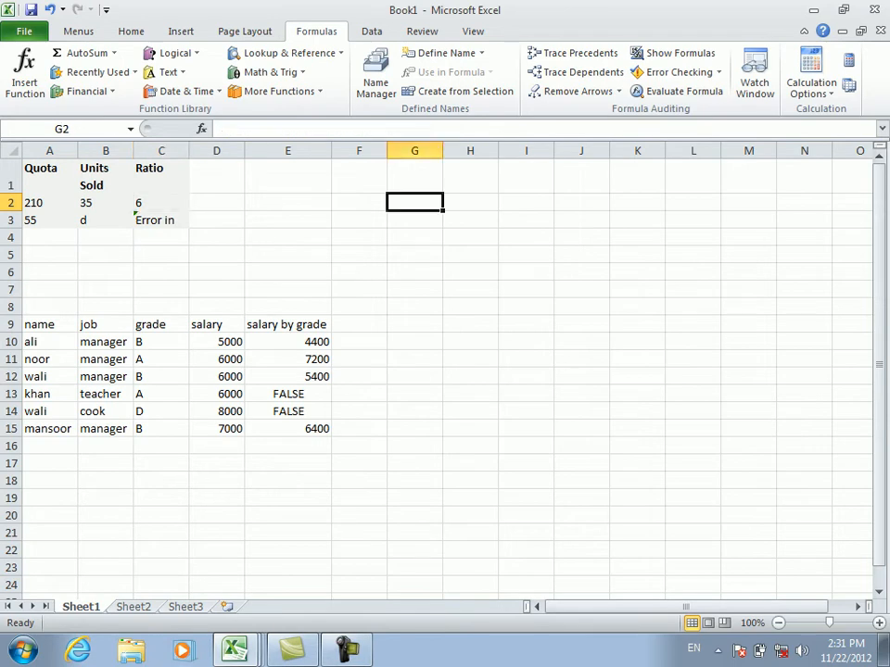
pyautogui.click(165, 72)
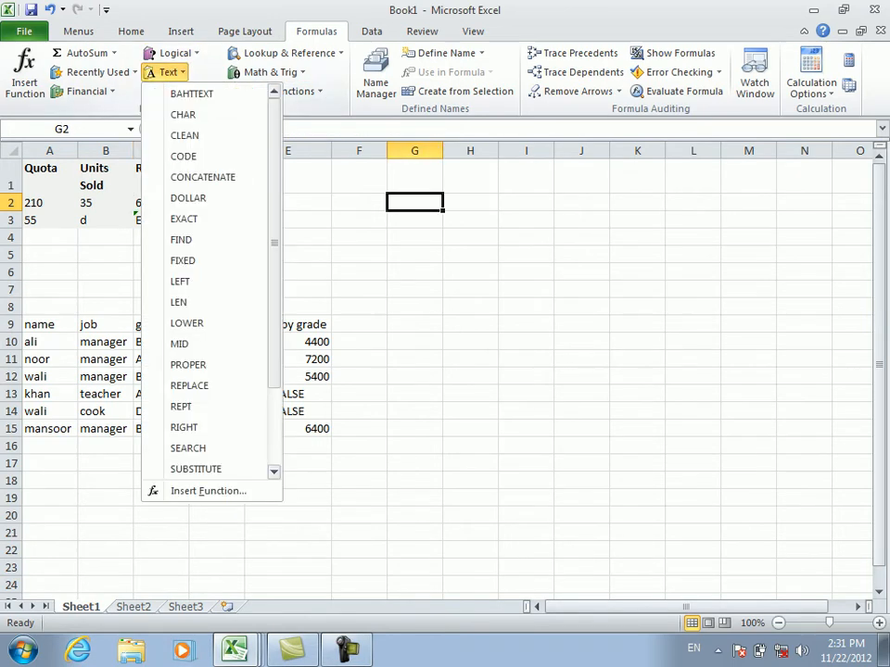
pyautogui.click(171, 53)
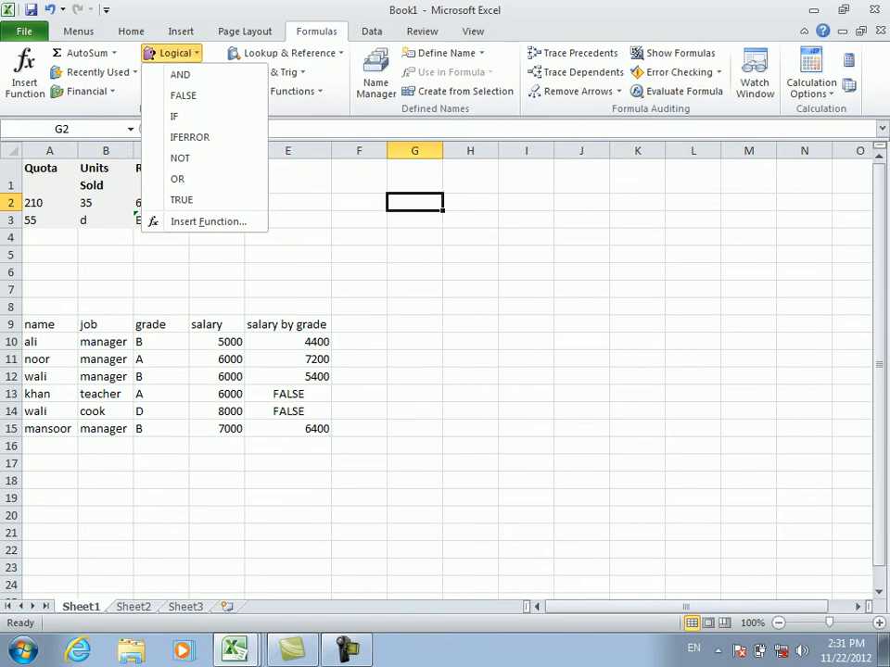
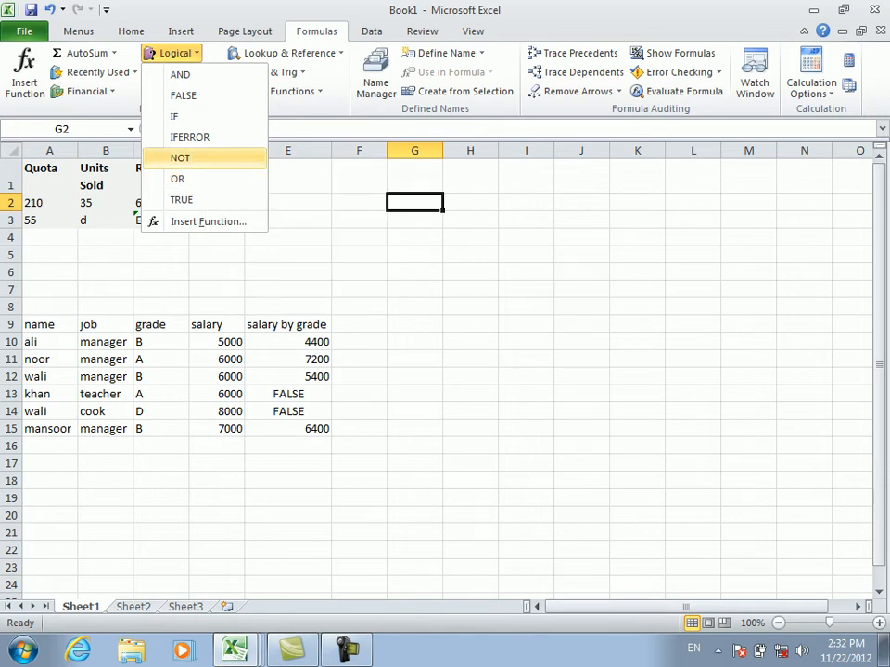
pyautogui.press('Escape')
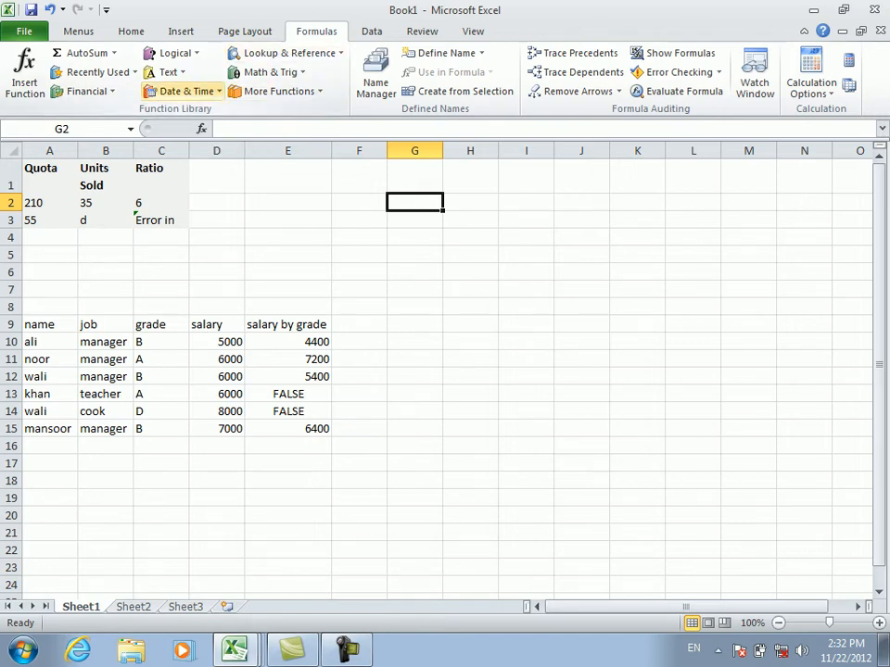
pyautogui.click(185, 91)
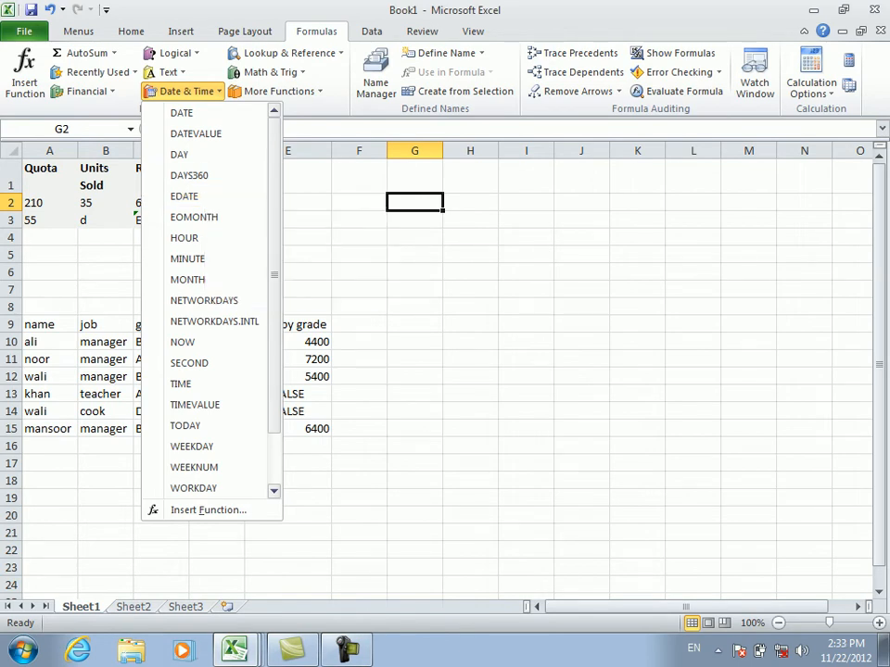
pyautogui.click(361, 190)
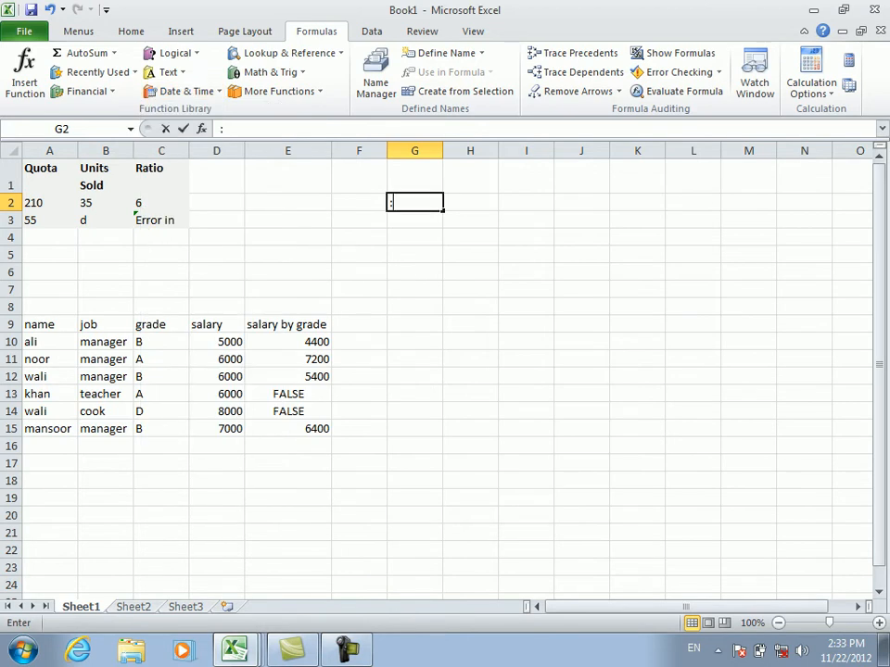
# - Insert the current date, 11/22/2012, as a fixed value in G2
pyautogui.write(';')
pyautogui.press('Escape')
pyautogui.hotkey('ctrl', ';')
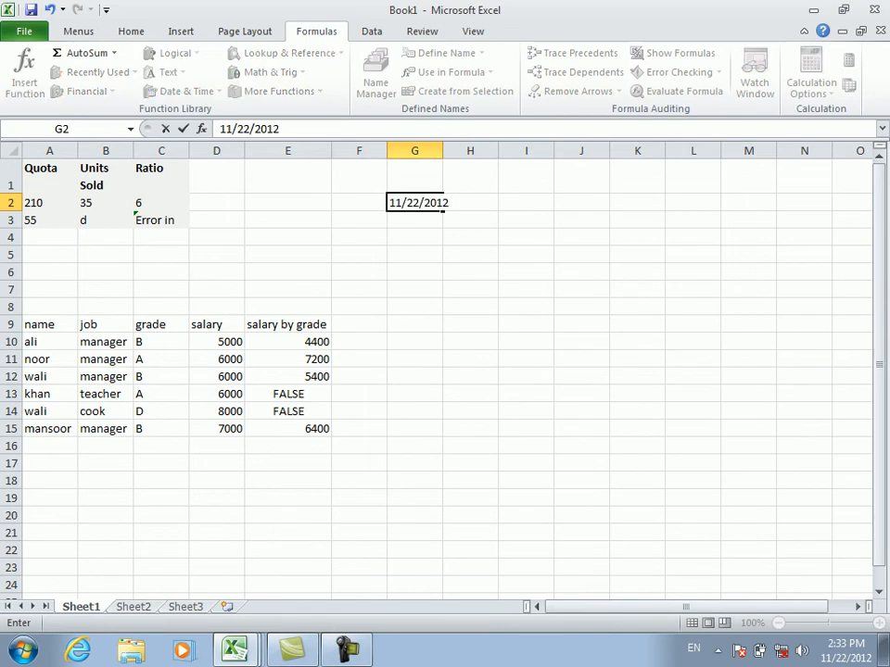
pyautogui.click(415, 237)
# - Enter the date 12/12/2012 in G3, without any trailing backslash
pyautogui.click(419, 219)
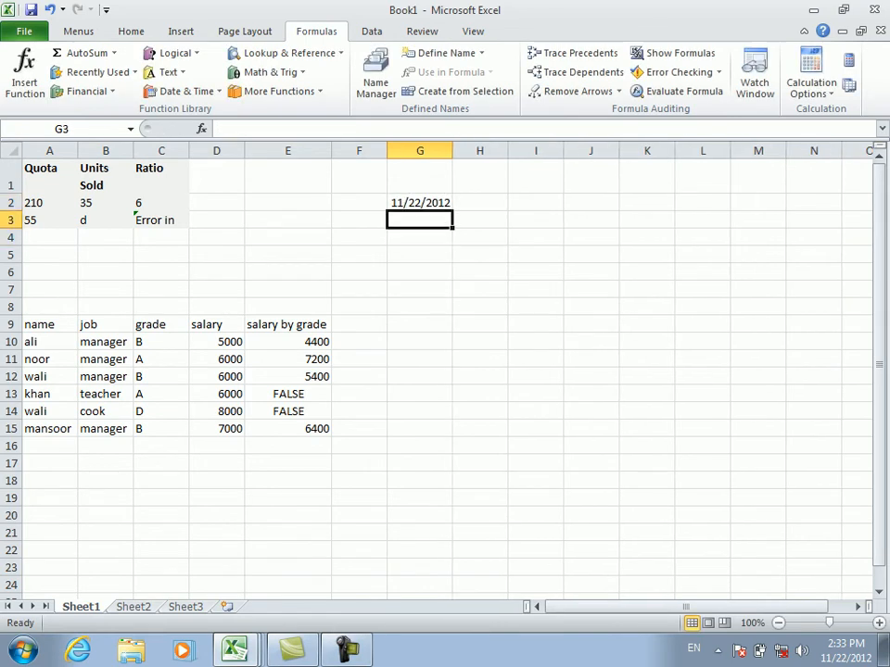
pyautogui.write('1')
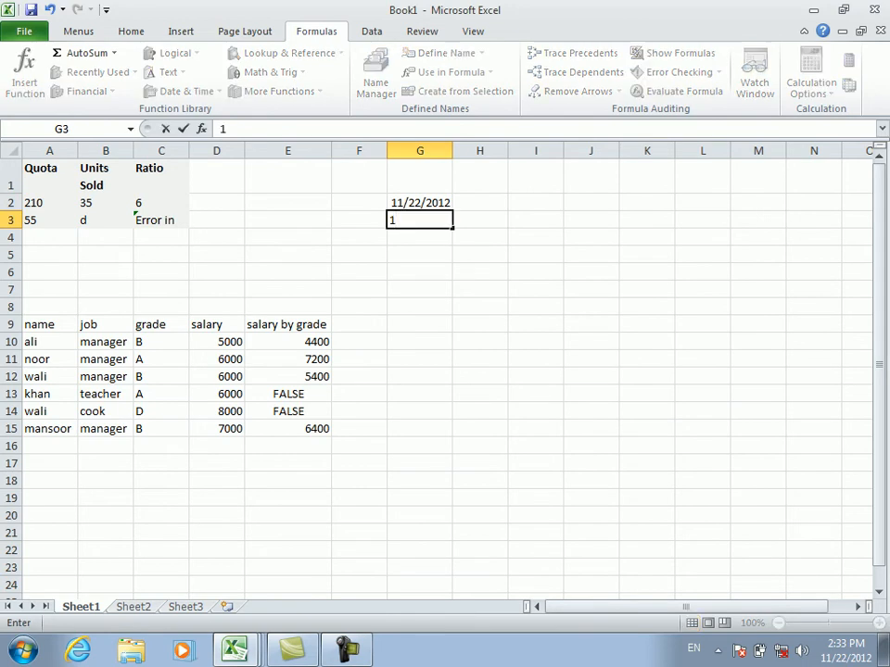
pyautogui.write('2/12/2012\\')
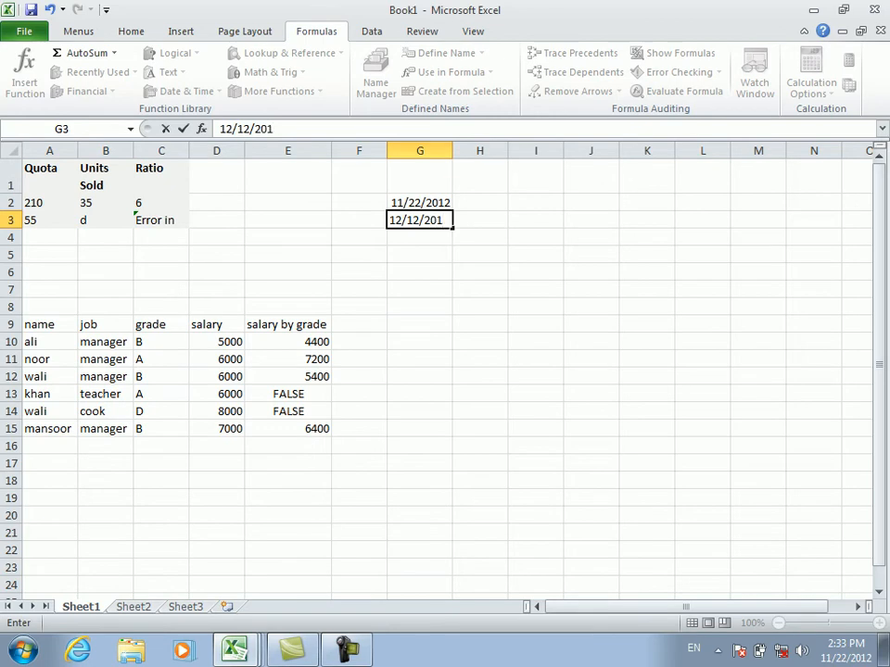
pyautogui.press('Return')
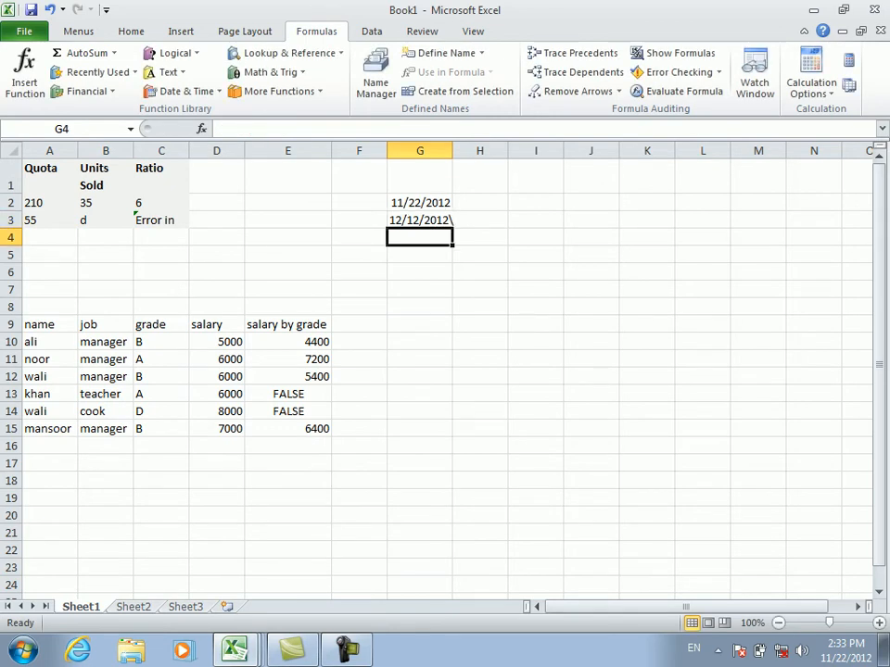
pyautogui.click(420, 220)
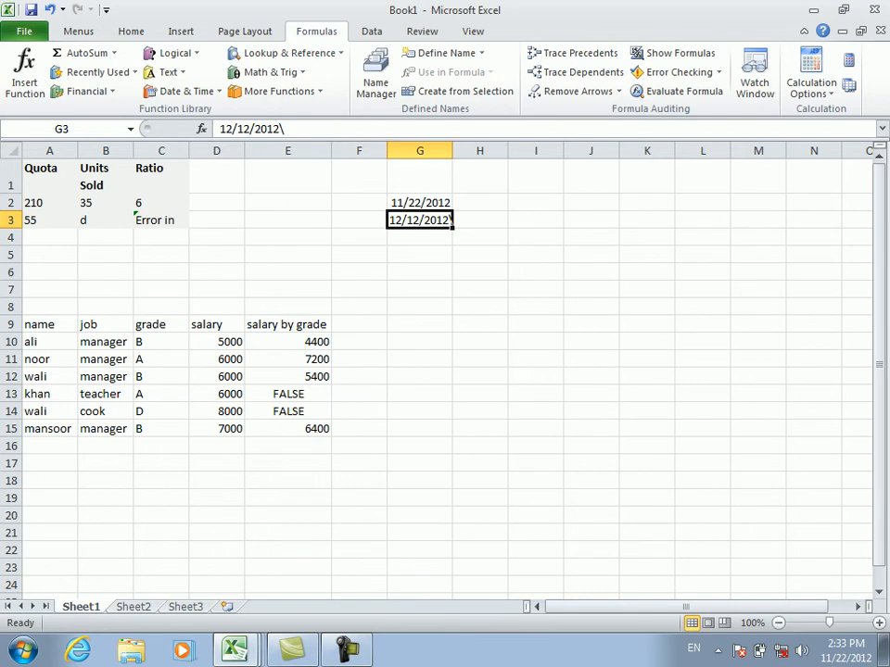
pyautogui.click(287, 129)
pyautogui.press('BackSpace')
pyautogui.press('Return')
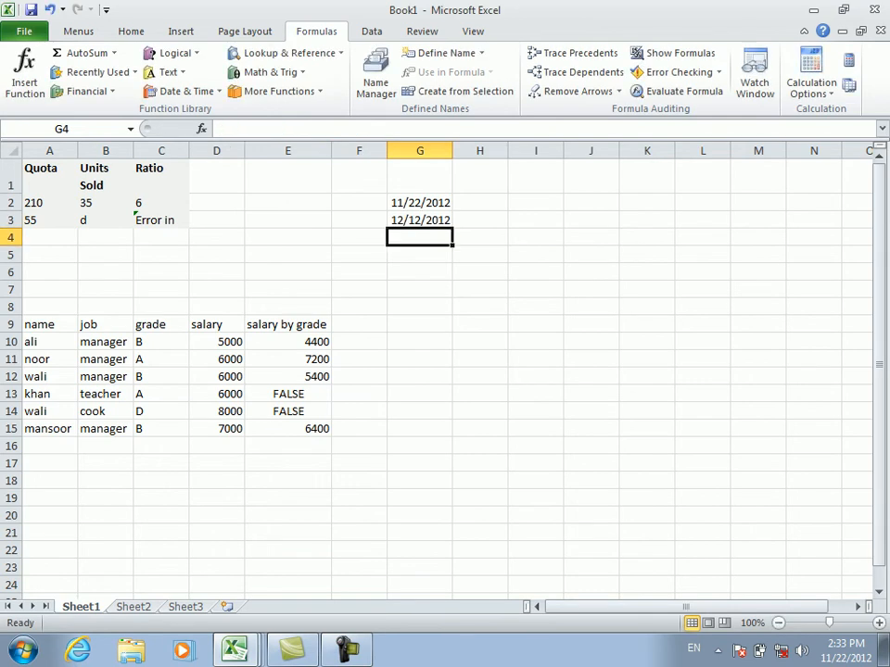
# - Enter an EDATE formula in G7 that adds 4 months to the date in G2
pyautogui.click(420, 289)
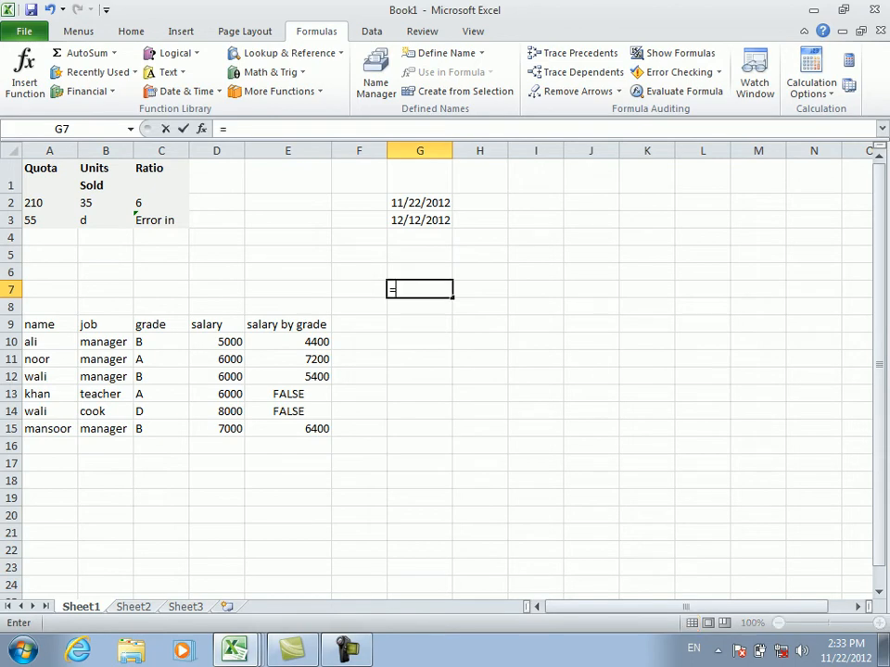
pyautogui.write('=ed')
pyautogui.press('Tab')
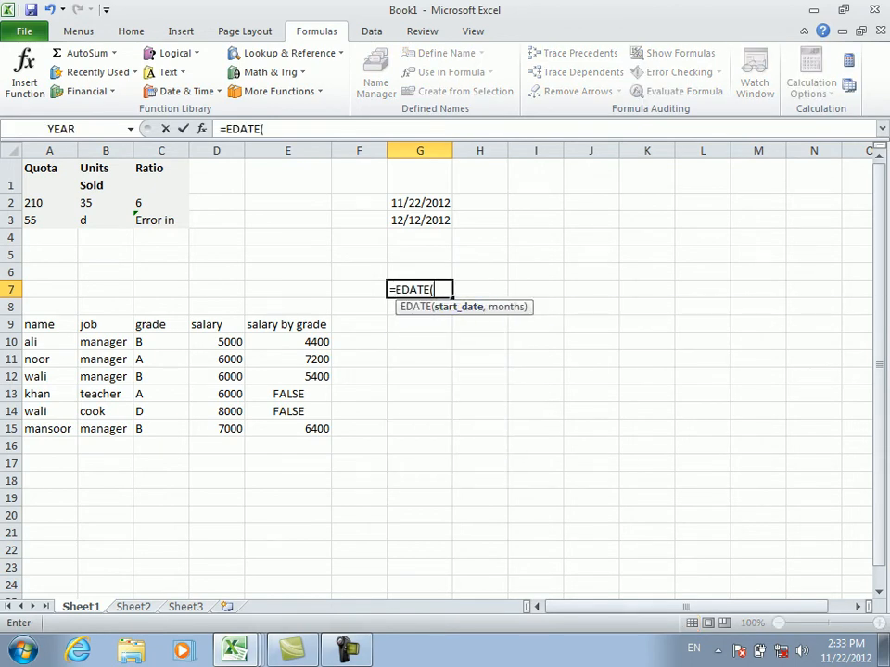
pyautogui.click(390, 202)
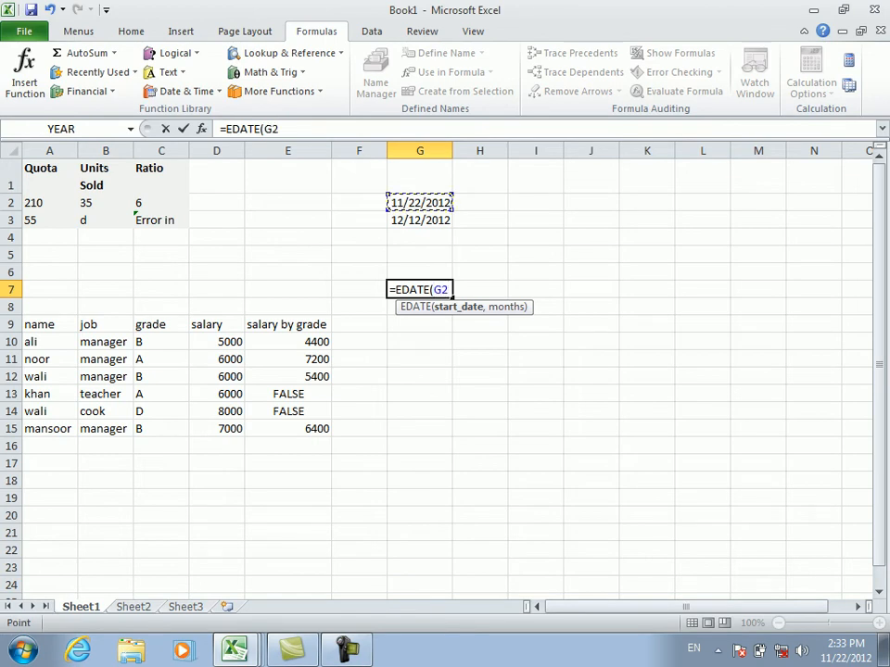
pyautogui.write(',')
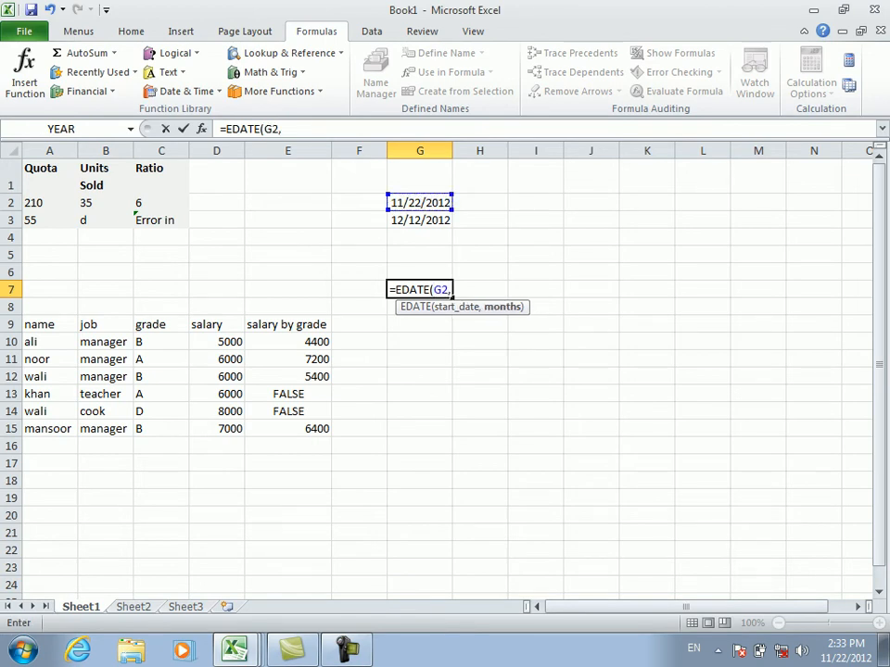
pyautogui.write('4')
pyautogui.press('Return')
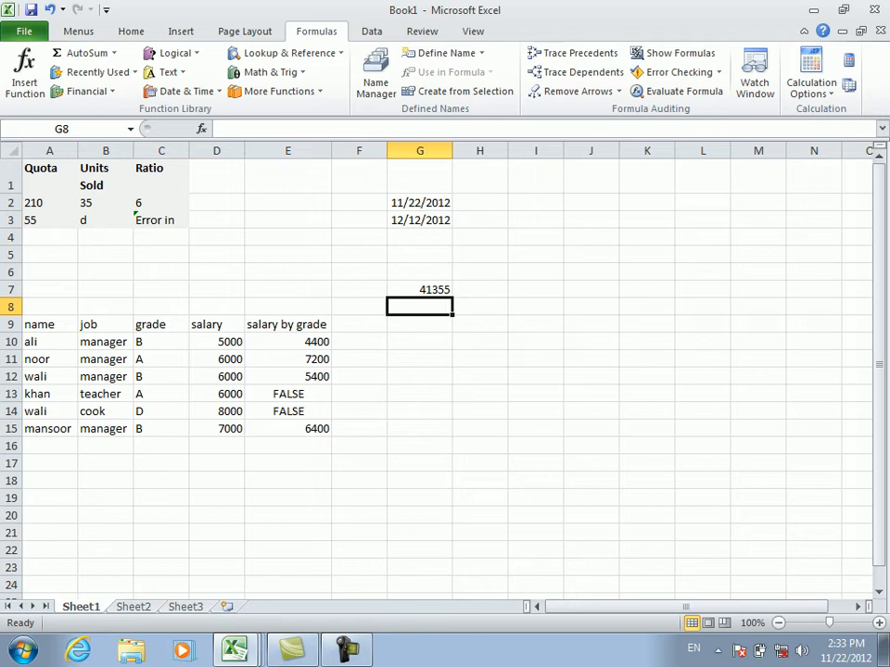
pyautogui.click(536, 377)
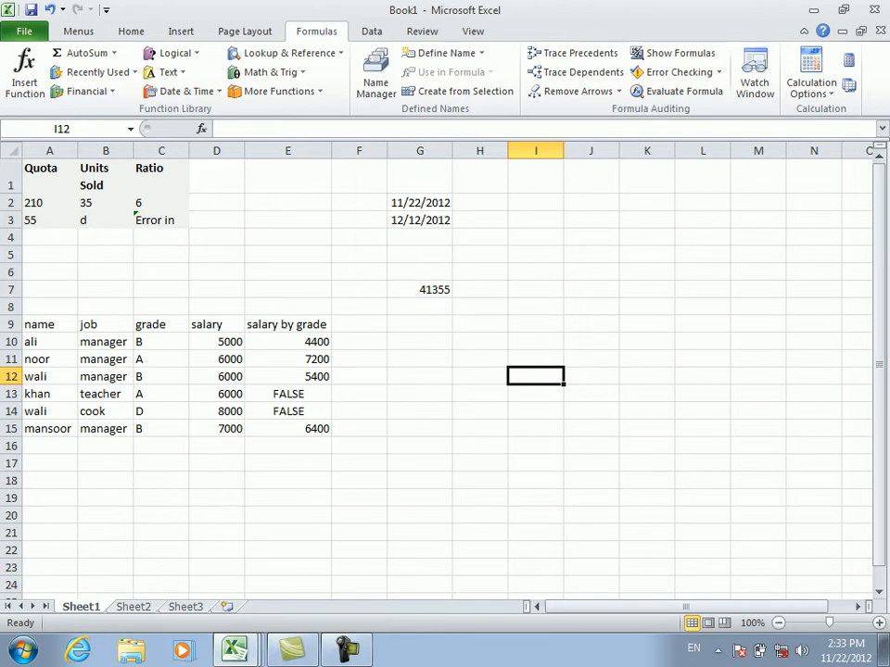
# - Enter an EDATE formula in H13 with G2 as the start date and G3 as the months argument
pyautogui.click(420, 221)
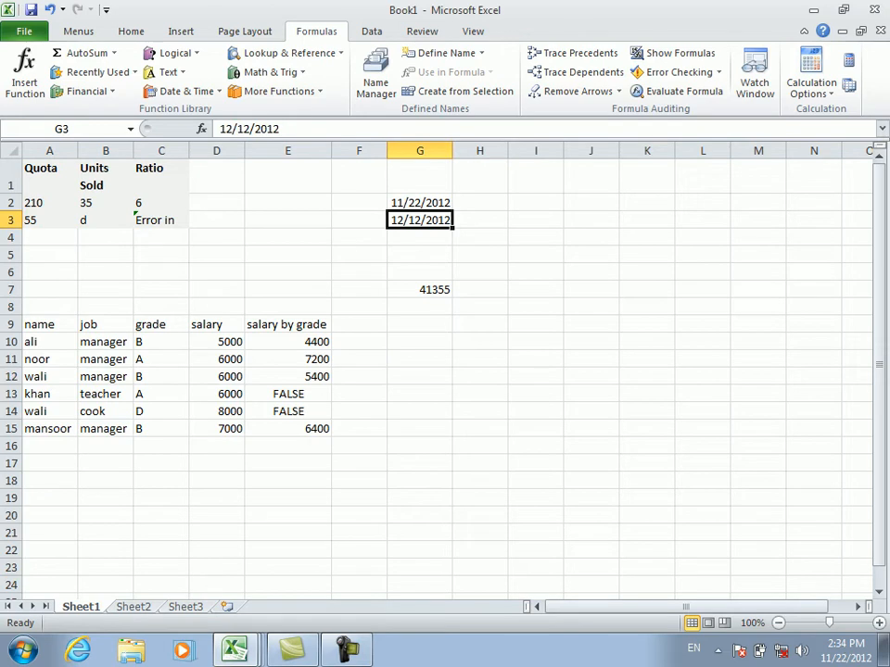
pyautogui.click(420, 203)
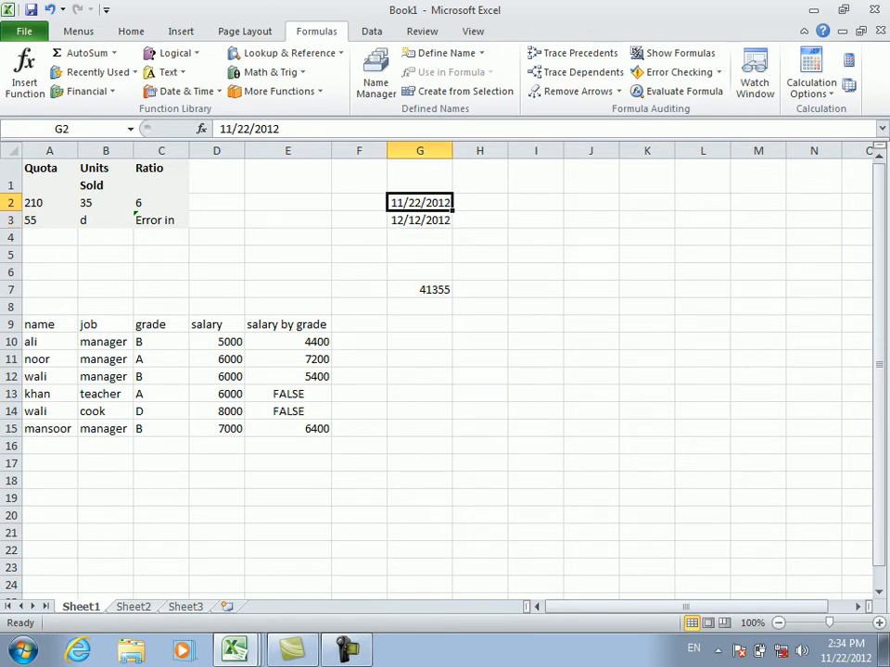
pyautogui.click(480, 394)
pyautogui.write('=de')
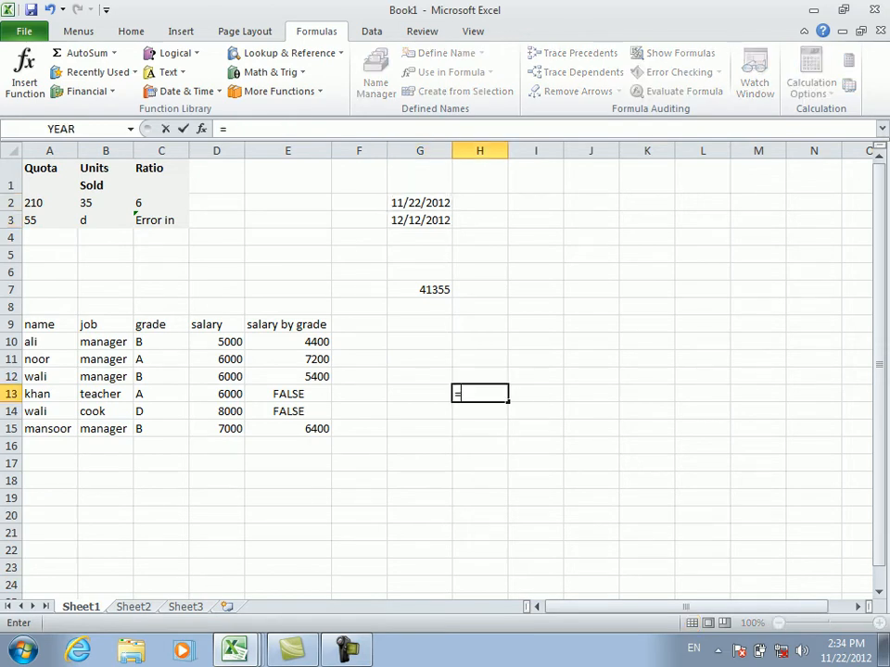
pyautogui.press('BackSpace')
pyautogui.press('BackSpace')
pyautogui.write('edate')
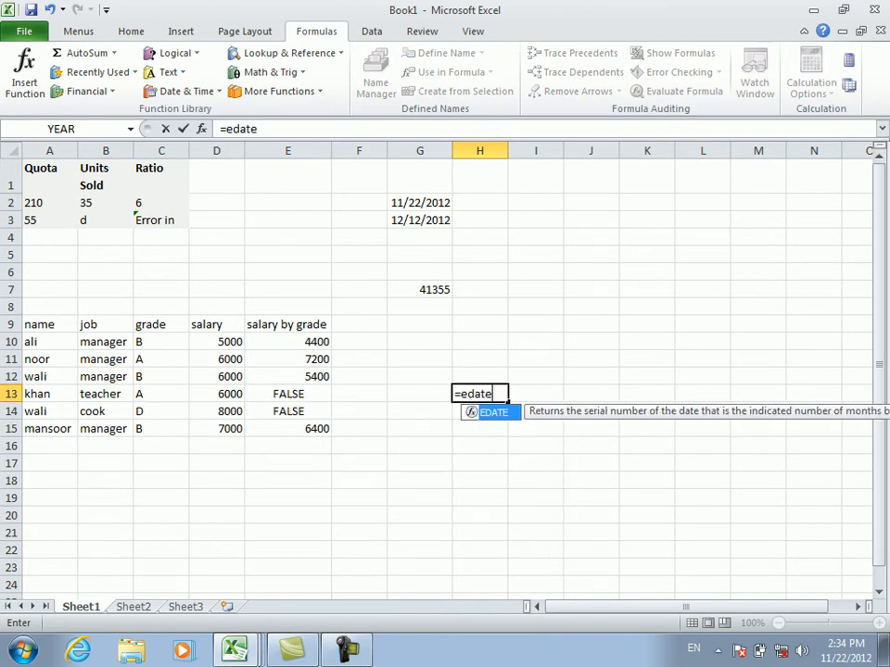
pyautogui.press('Tab')
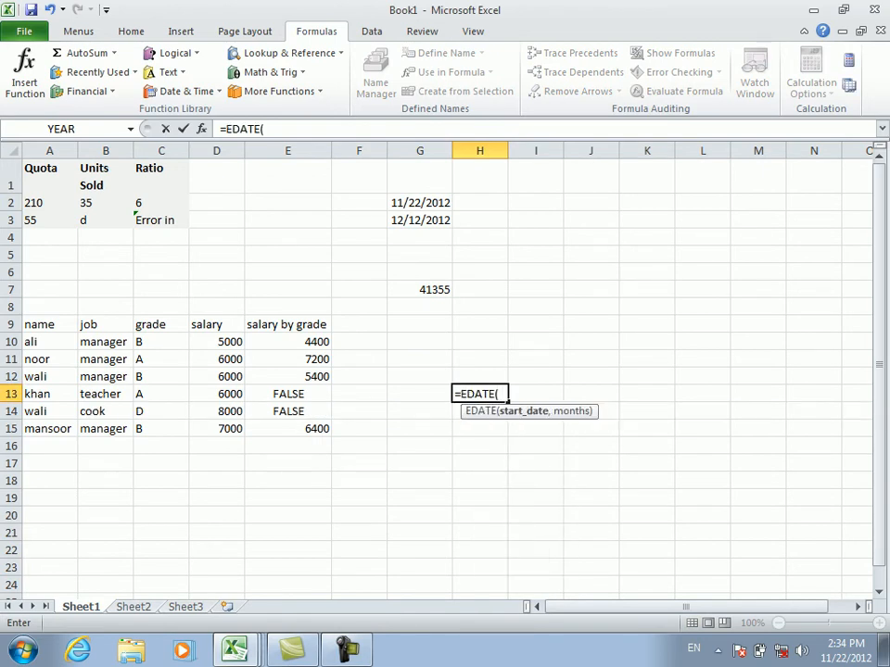
pyautogui.click(420, 203)
pyautogui.write(',')
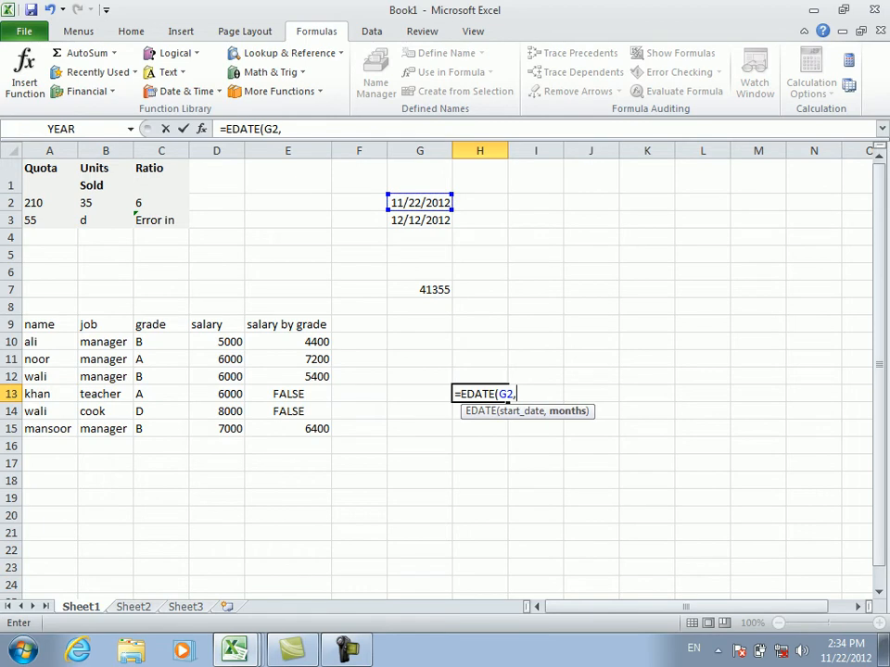
pyautogui.click(419, 220)
pyautogui.press('Return')
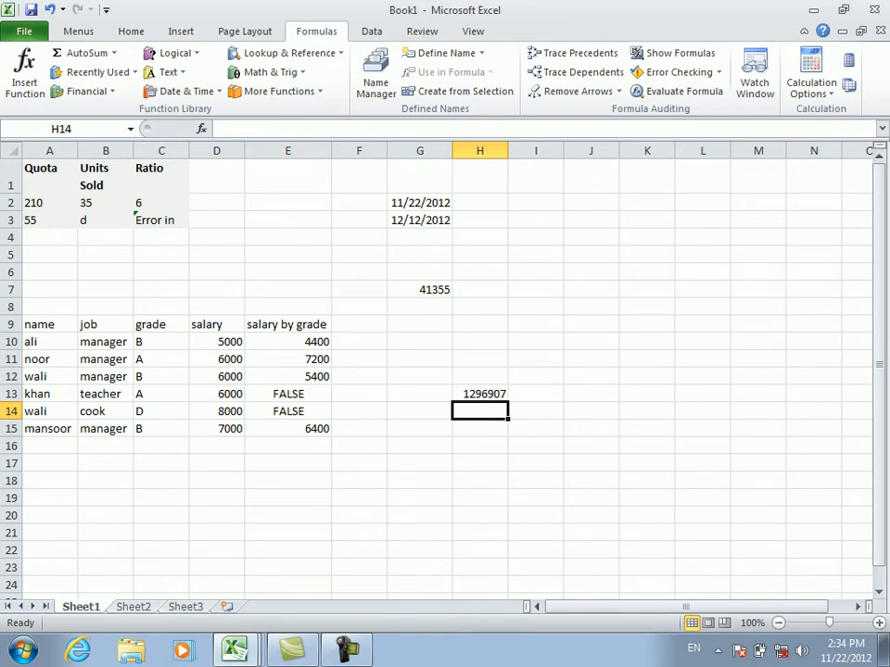
# - Review the EDATE formula in G7 and its start date, and enter an EDATE formula in K7 adding 4 months to the date in G3
pyautogui.click(419, 290)
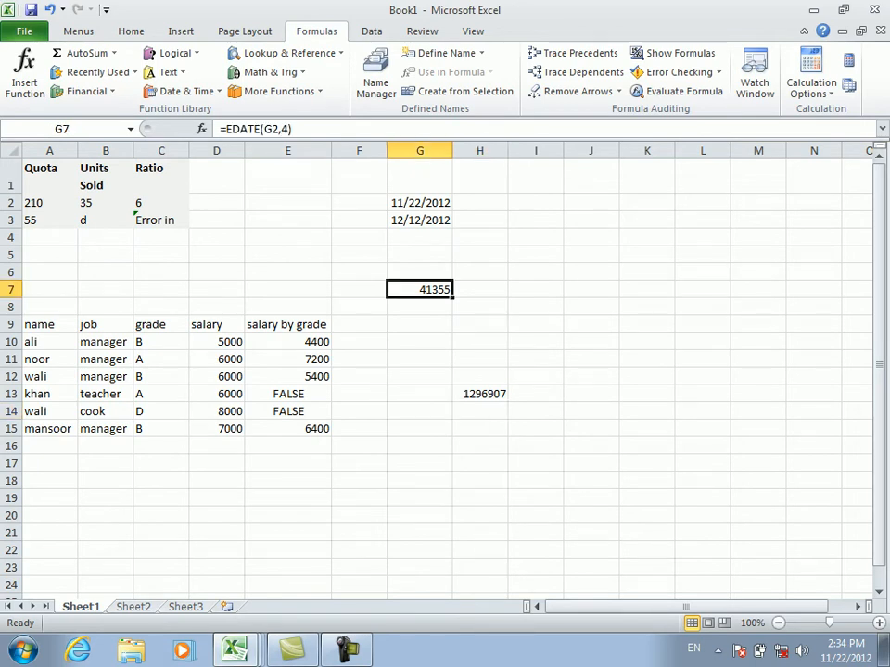
pyautogui.click(420, 203)
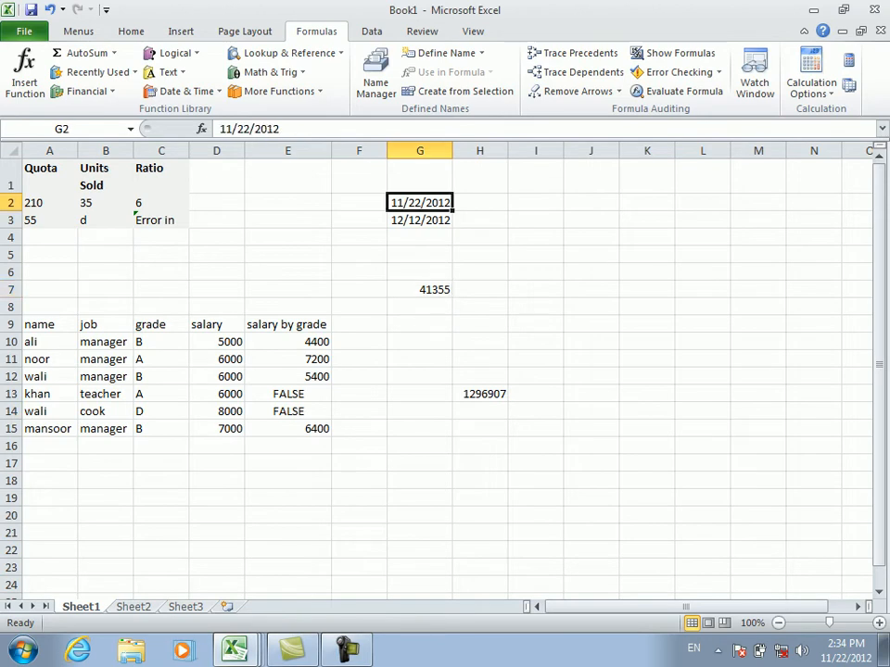
pyautogui.click(419, 290)
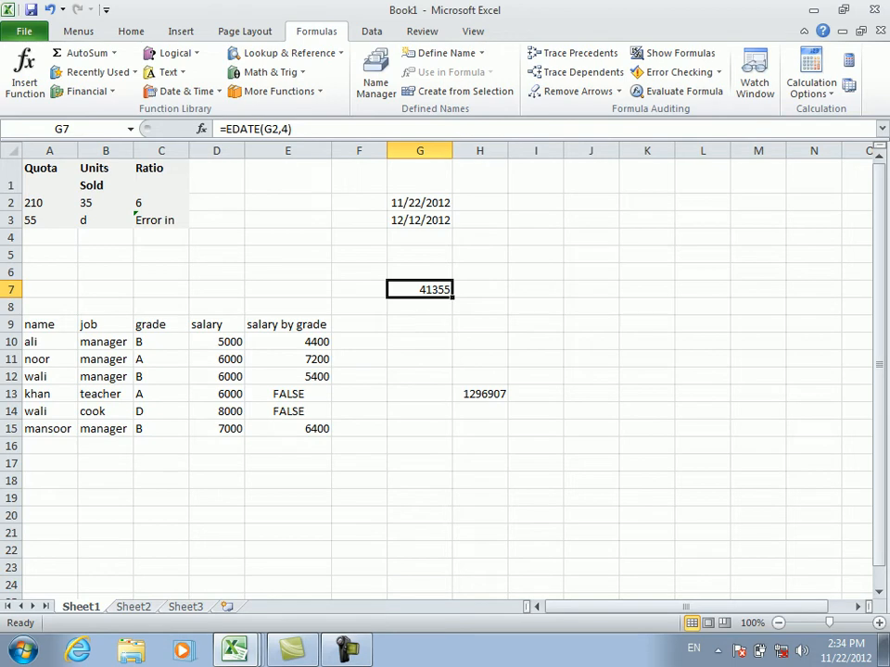
pyautogui.click(420, 221)
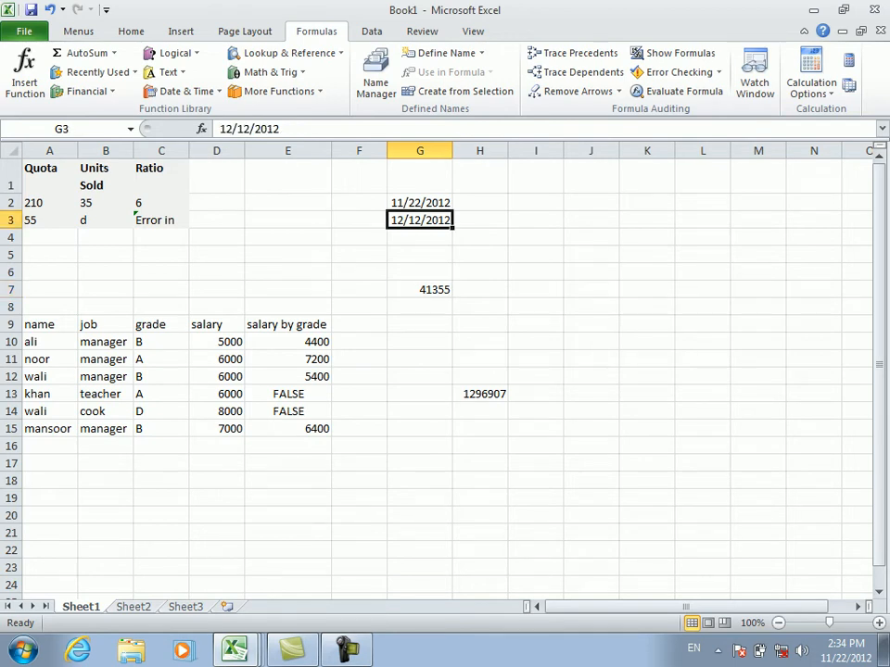
pyautogui.click(647, 290)
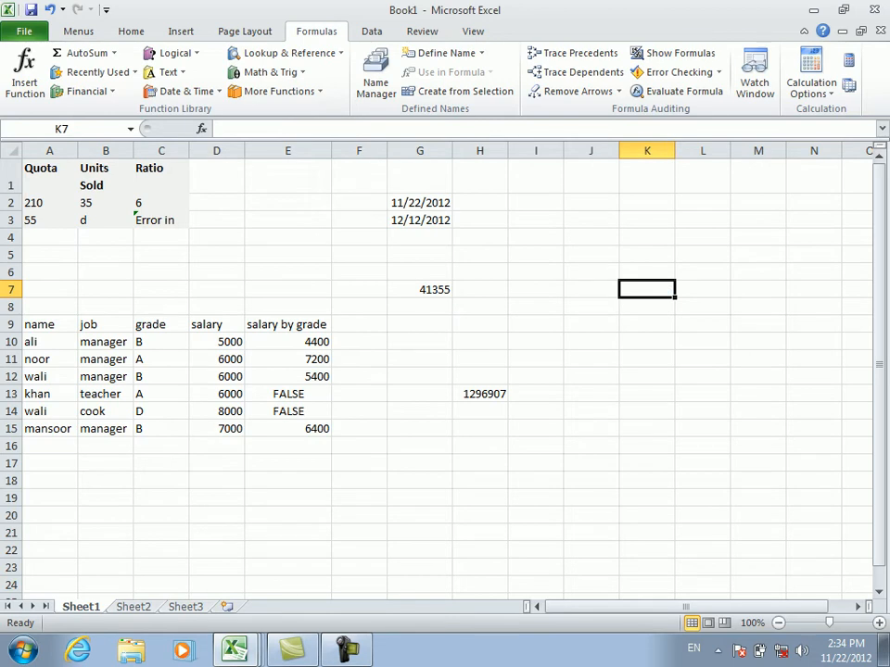
pyautogui.write('=dat')
pyautogui.press('BackSpace')
pyautogui.press('BackSpace')
pyautogui.press('BackSpace')
pyautogui.write('edat')
pyautogui.press('Tab')
pyautogui.click(419, 220)
pyautogui.write(',4')
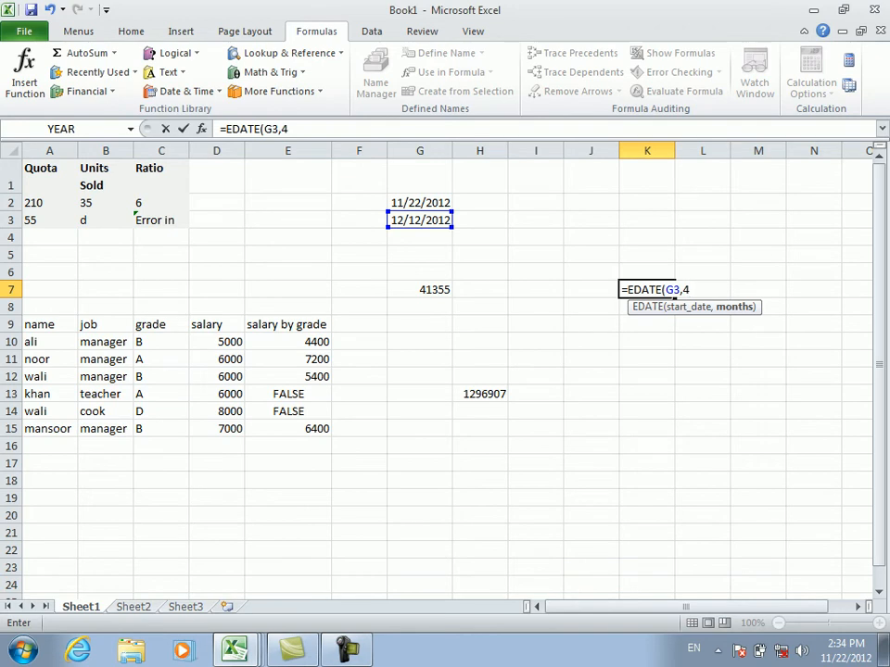
pyautogui.press('Return')
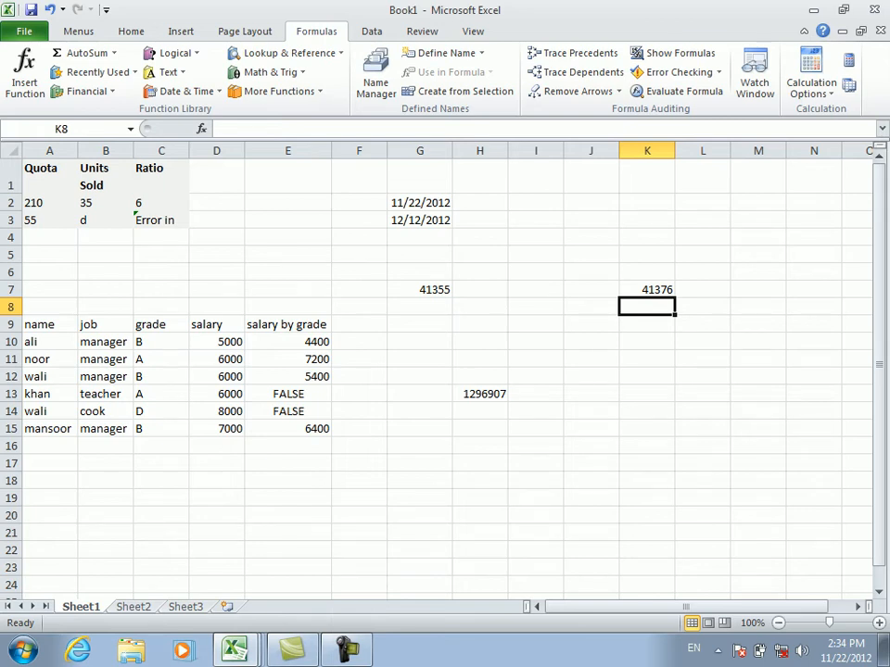
pyautogui.click(419, 221)
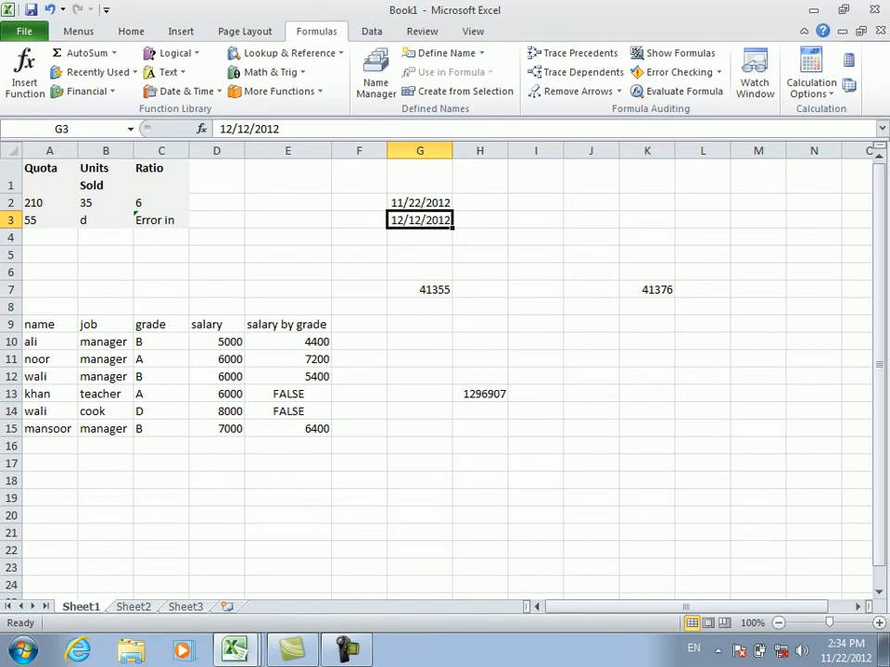
pyautogui.click(419, 203)
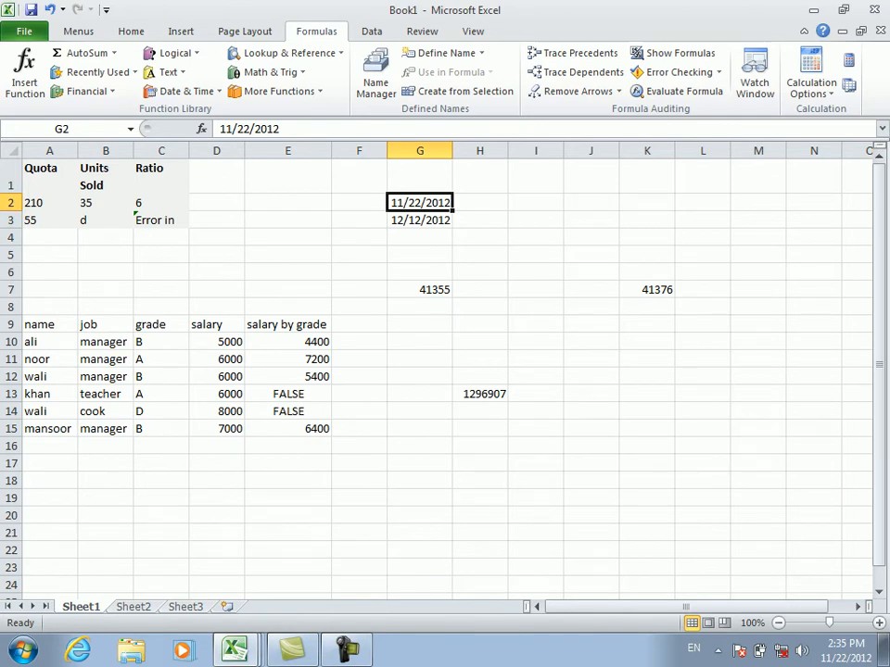
pyautogui.click(186, 91)
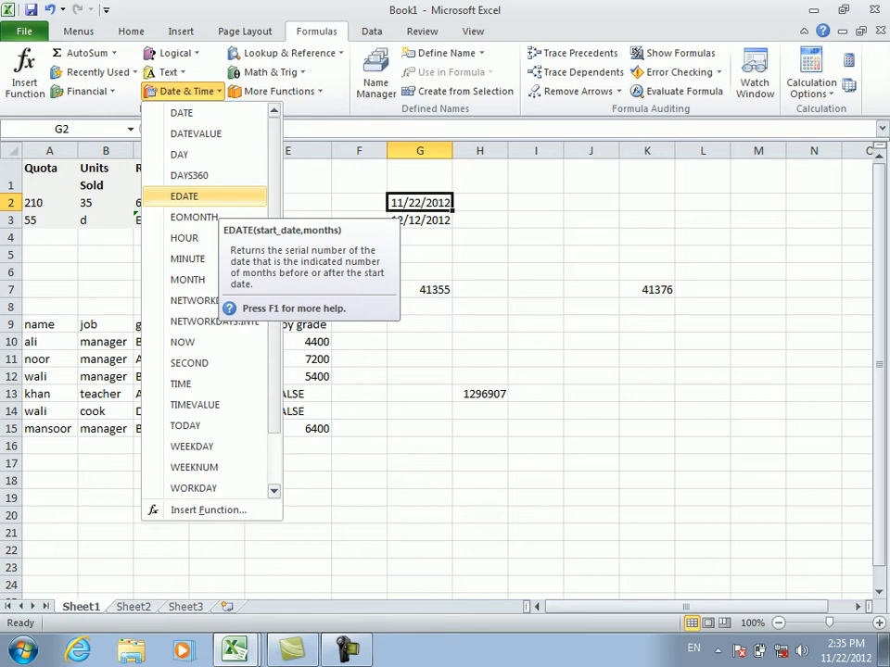
pyautogui.press('Escape')
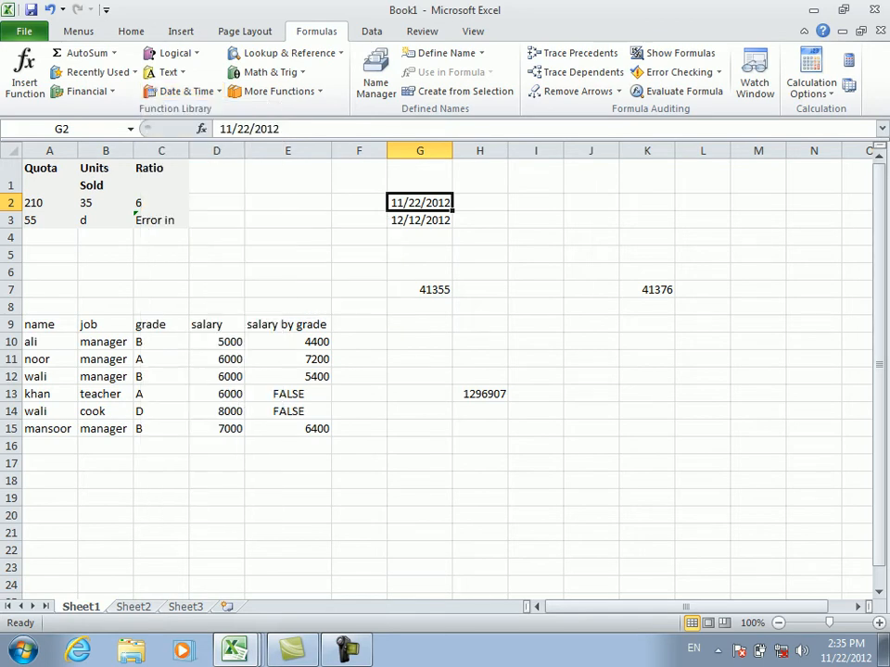
pyautogui.write('=ed')
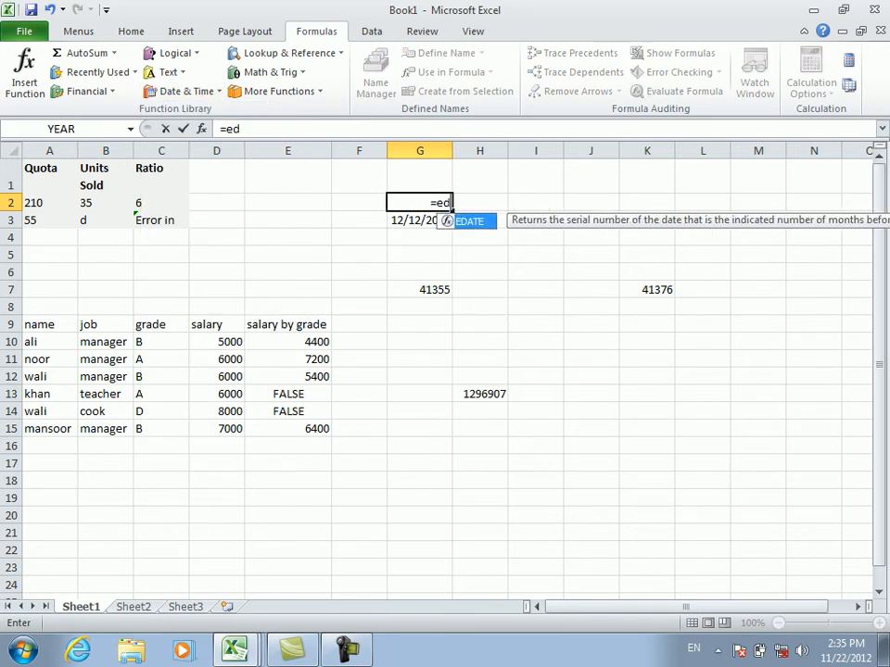
pyautogui.press('Tab')
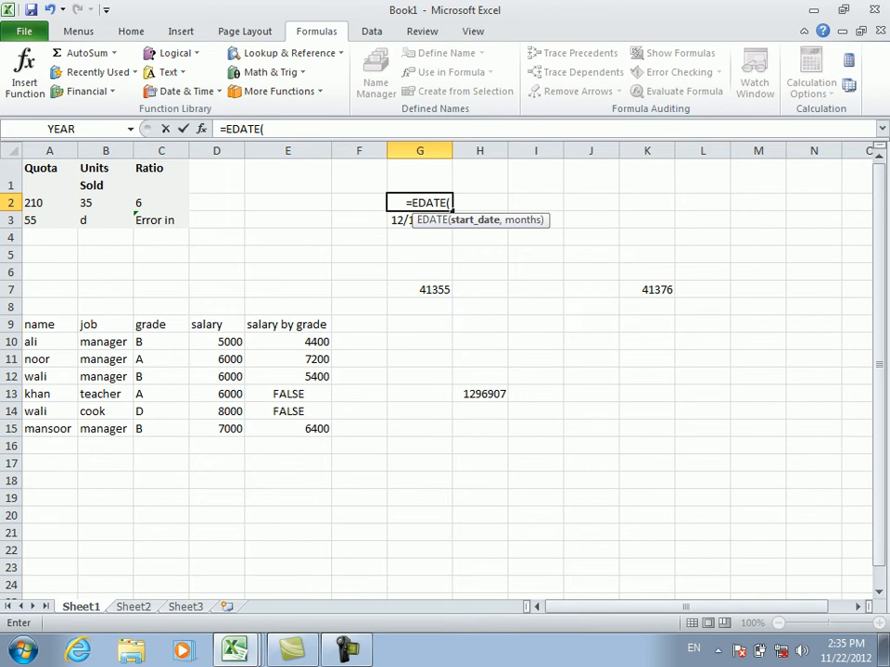
pyautogui.click(400, 220)
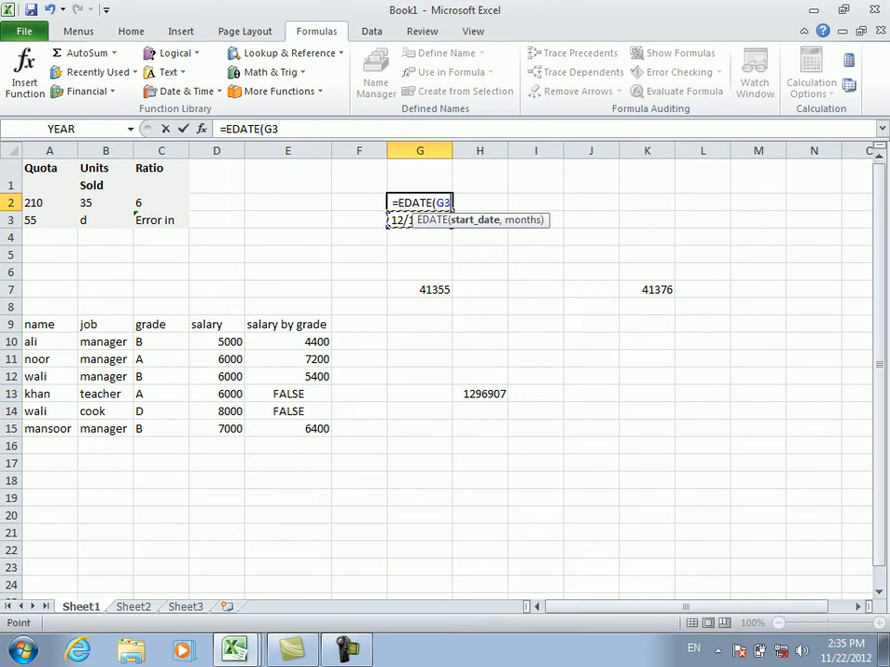
pyautogui.press('Return')
pyautogui.press('Return')
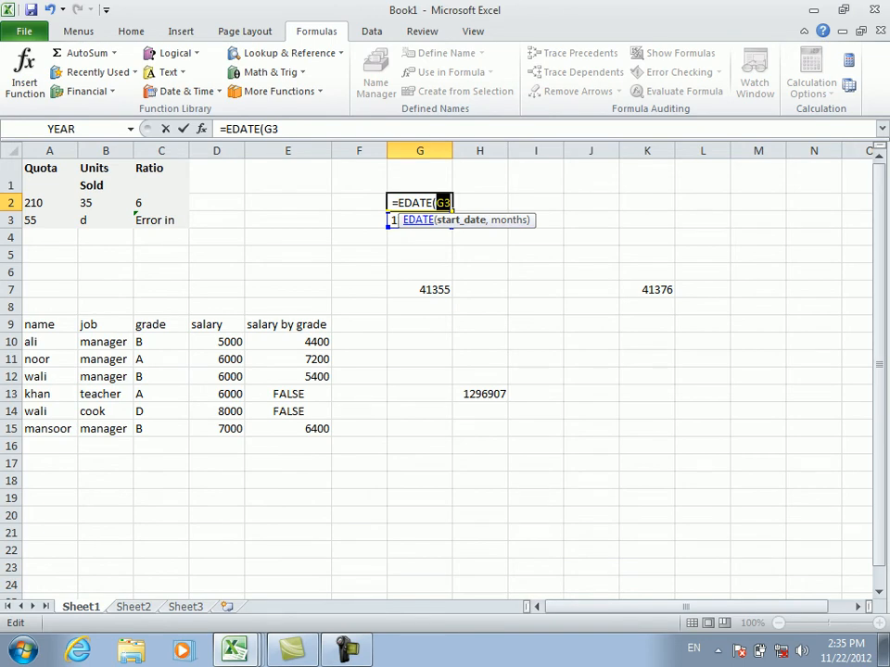
pyautogui.press('BackSpace')
pyautogui.press('Escape')
pyautogui.click(535, 271)
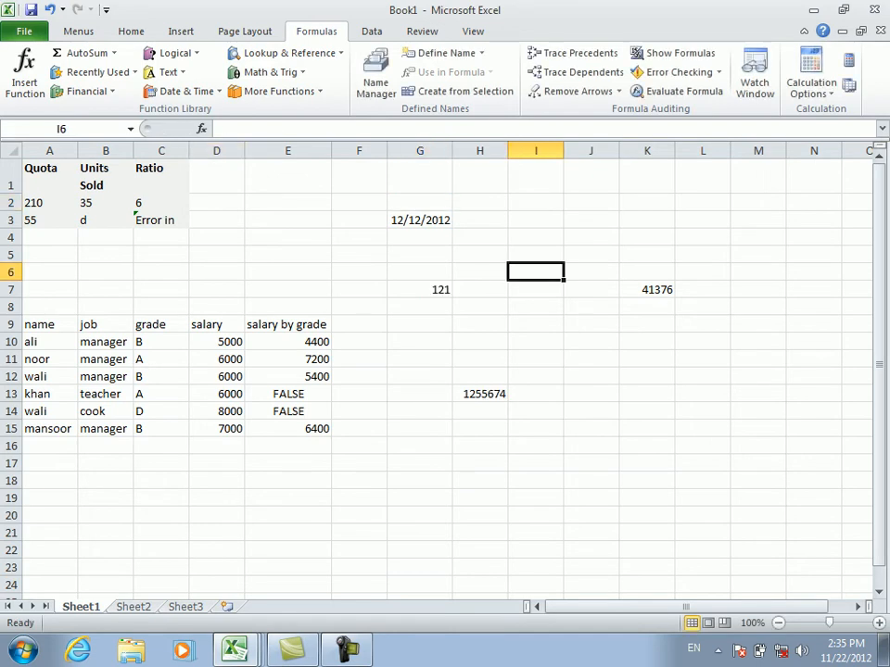
# - Start an EOMONTH formula in I10 with the date in G2 as the start date
pyautogui.click(185, 92)
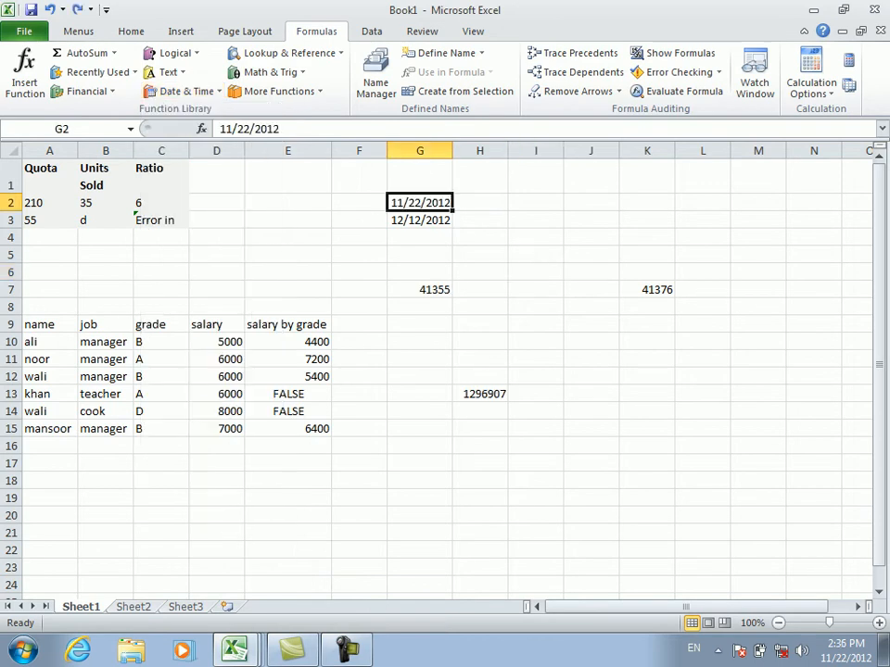
pyautogui.click(536, 342)
pyautogui.write('=eom')
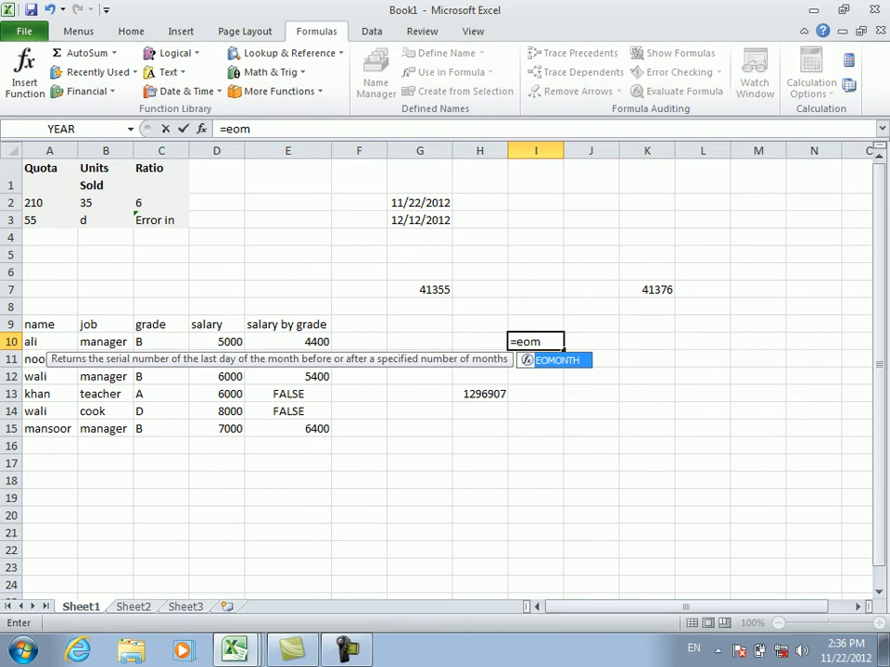
pyautogui.press('Tab')
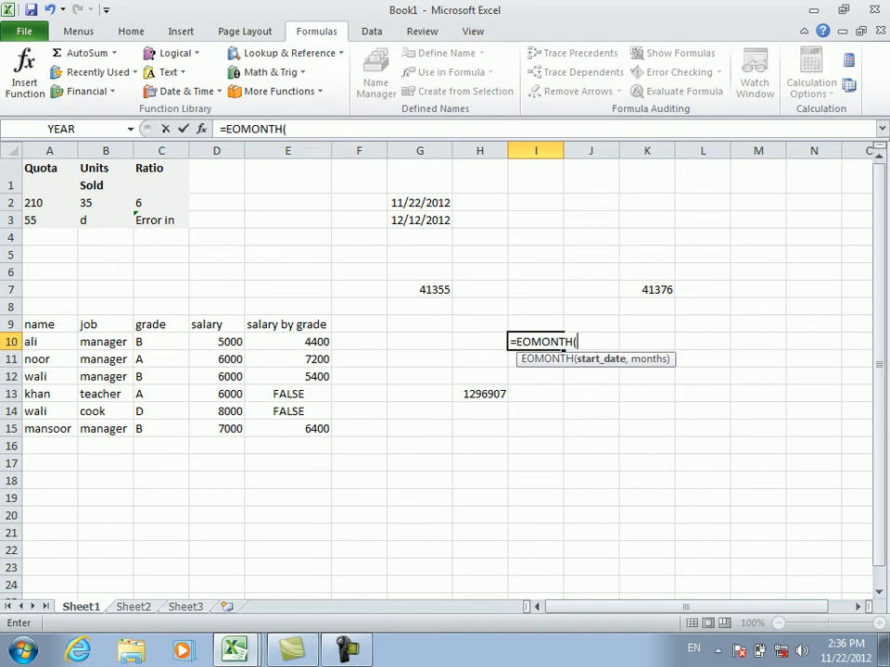
pyautogui.click(420, 203)
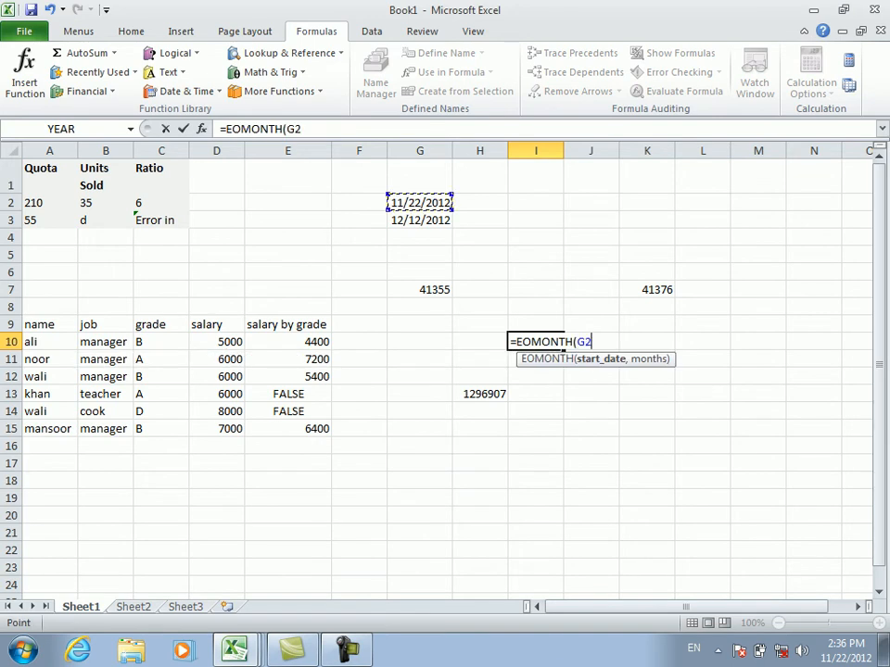
# - Complete the EOMONTH formula in I10 using the start date in G2 and 3 months
pyautogui.write(',3')
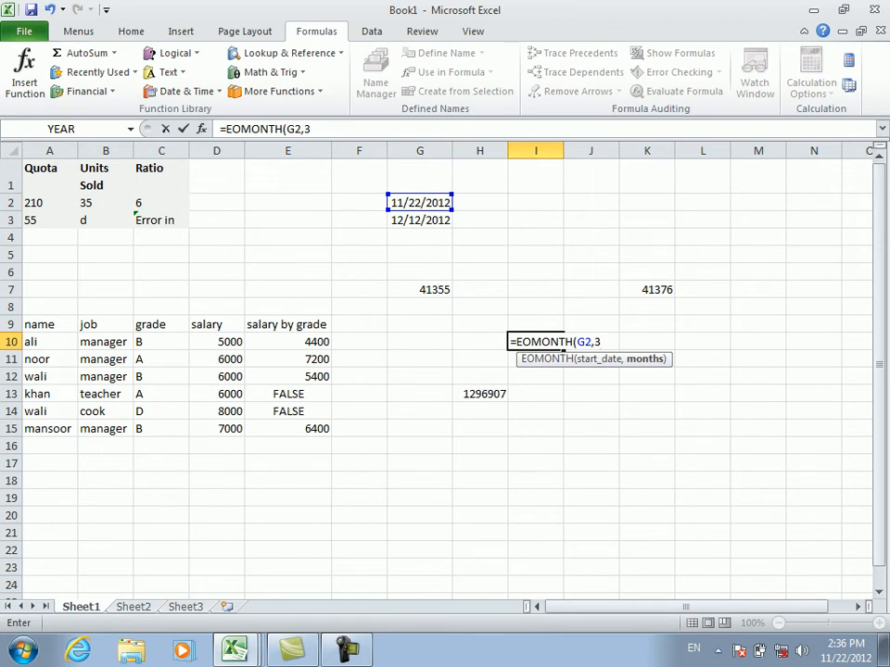
pyautogui.press('Return')
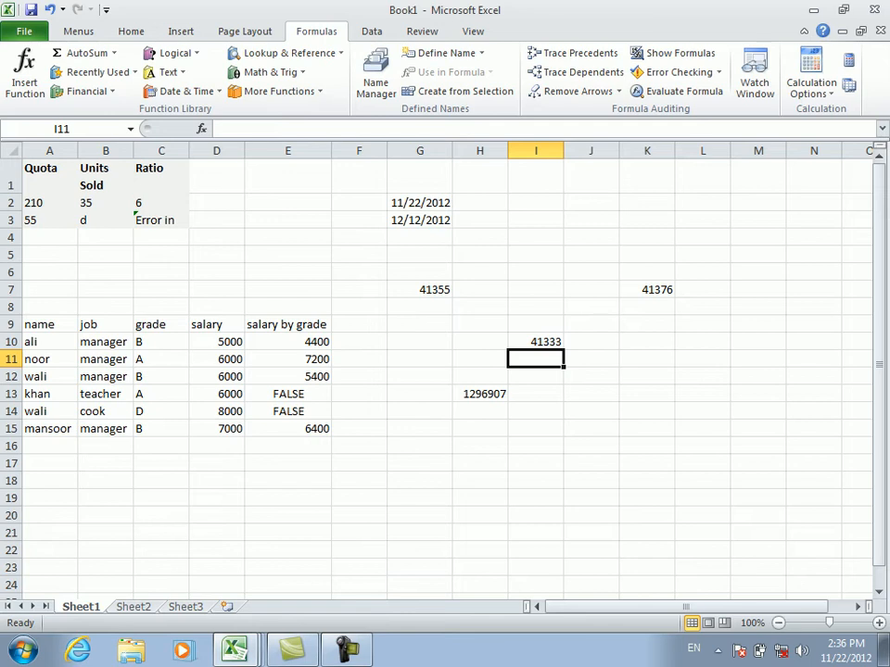
# - Format the empty range F17:G21 as Text
pyautogui.moveTo(359, 463); pyautogui.dragTo(420, 533)
pyautogui.click(131, 30)
pyautogui.click(532, 59)
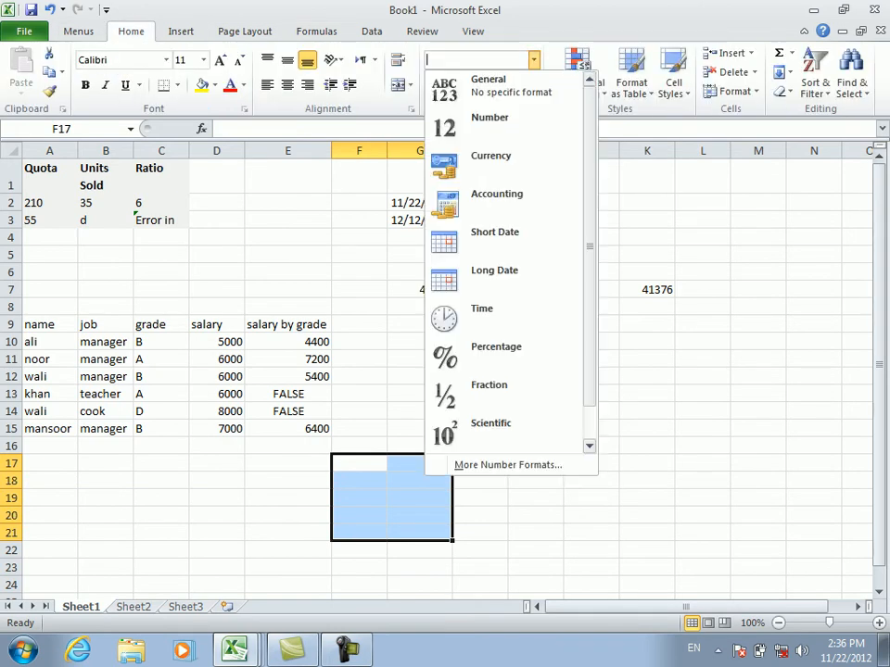
pyautogui.moveTo(589, 384); pyautogui.dragTo(589, 421)
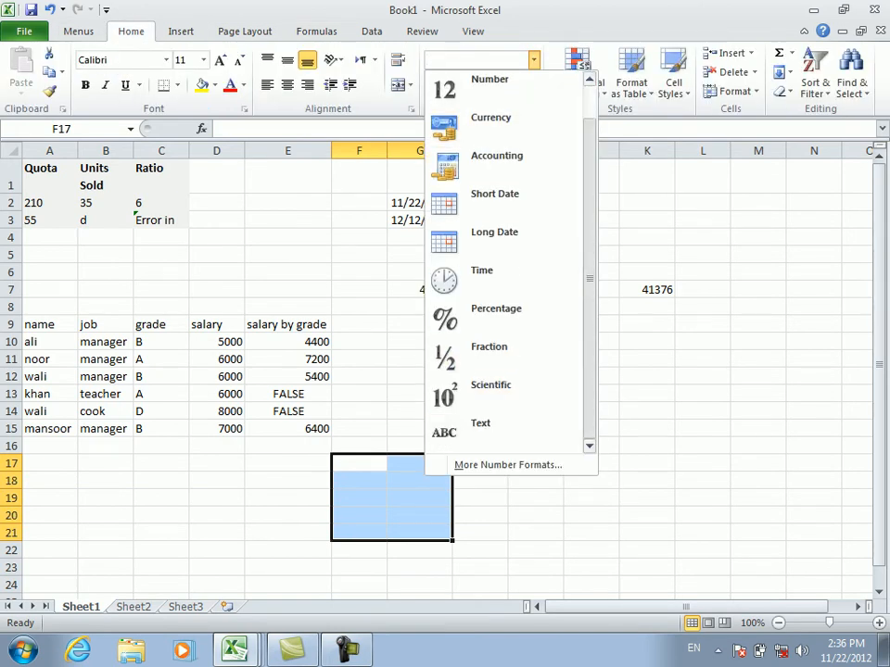
pyautogui.click(505, 433)
# - Enter 12-jan-12, 12-feb-12 and 3 in cells F17 to F19
pyautogui.click(359, 481)
pyautogui.click(358, 463)
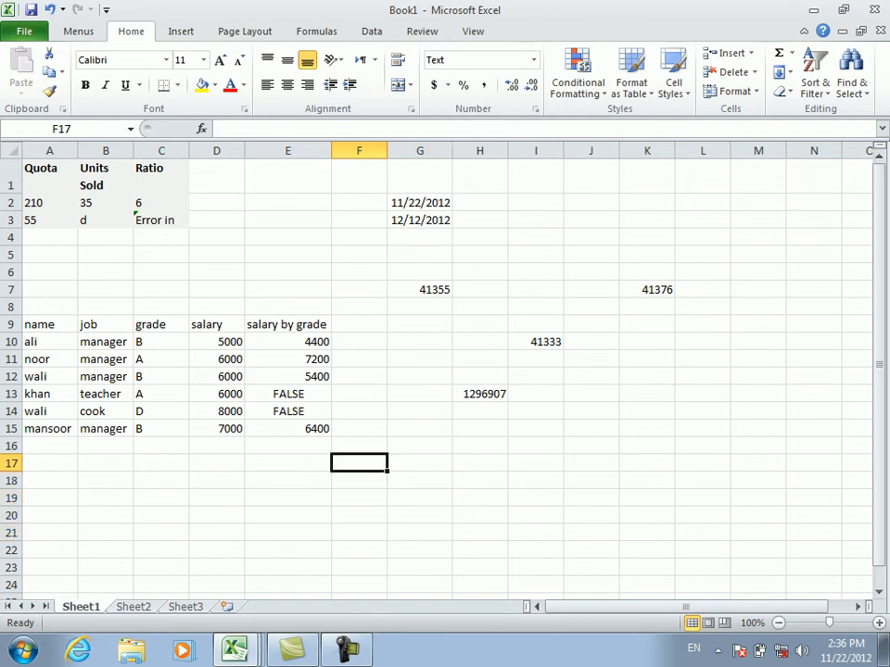
pyautogui.write('12')
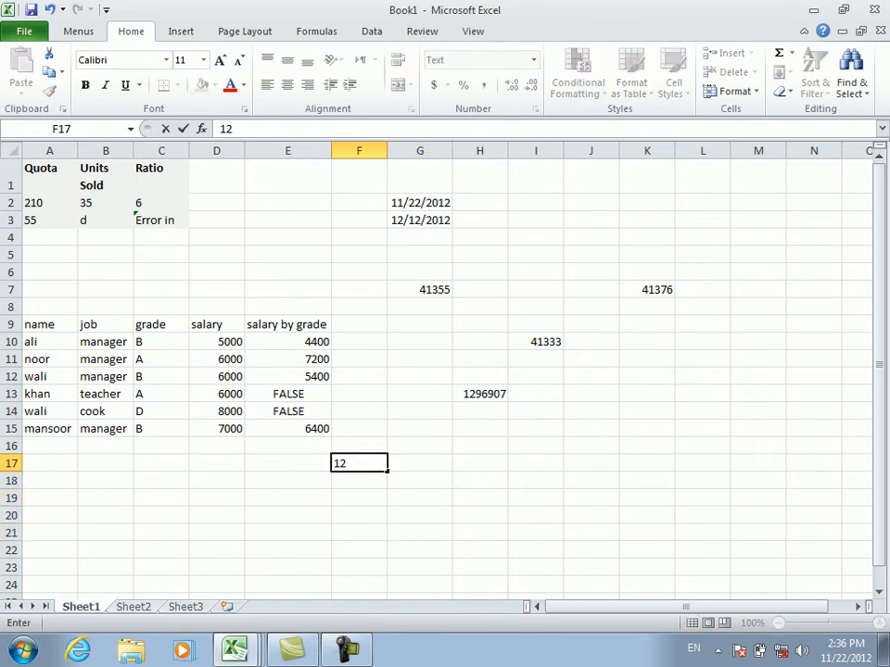
pyautogui.write('-jan-12')
pyautogui.press('Return')
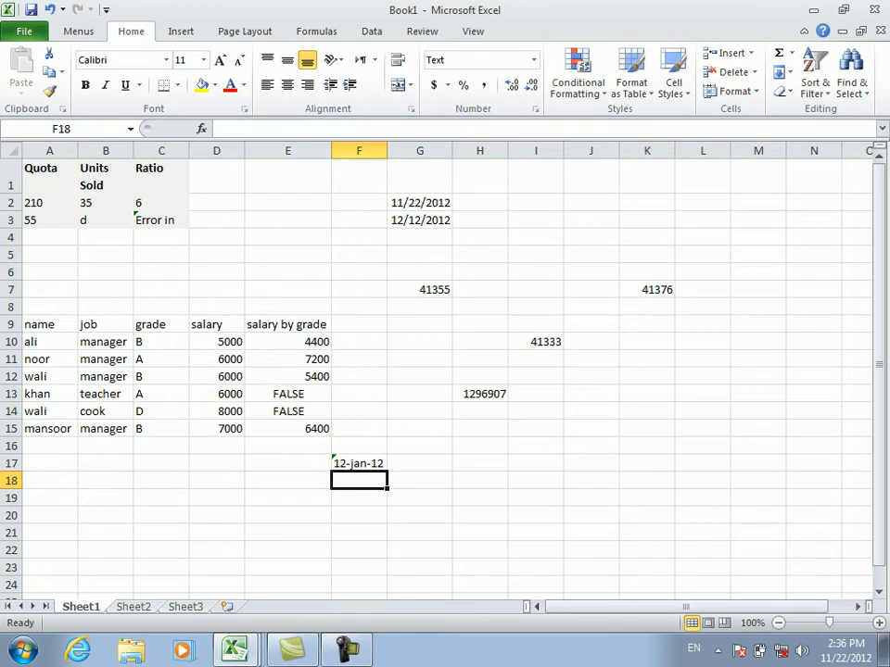
pyautogui.write('1')
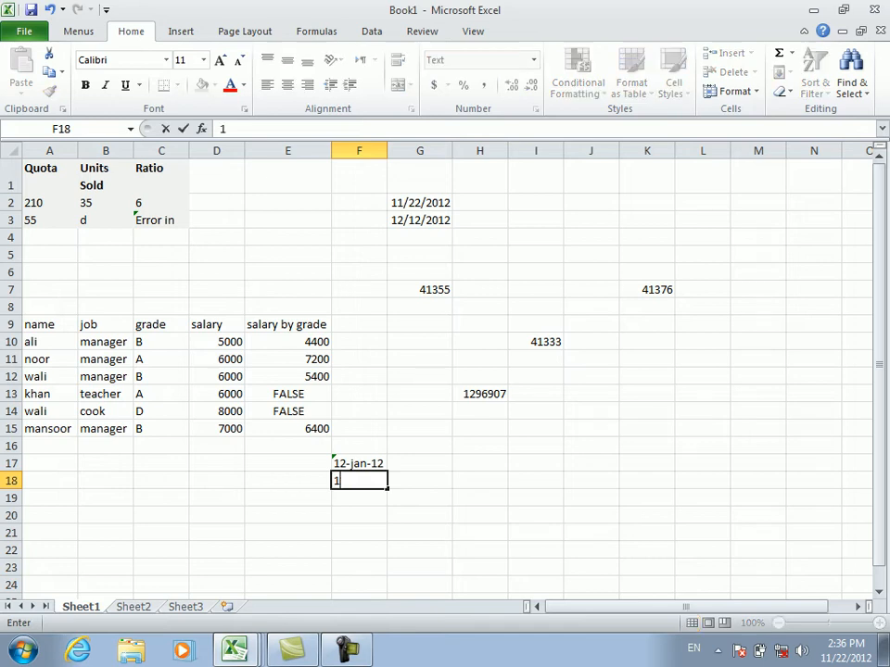
pyautogui.write('2-feb')
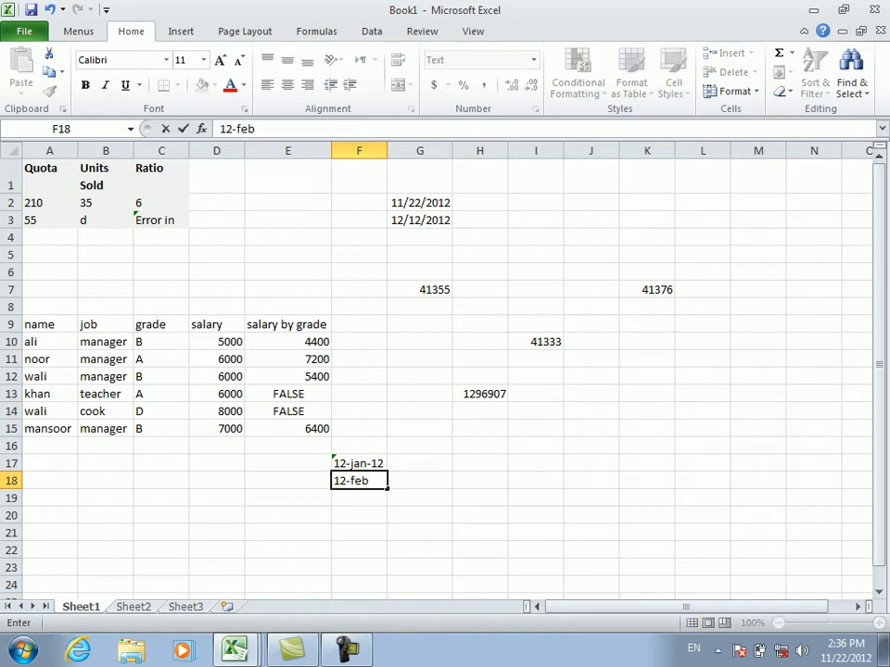
pyautogui.write('-12')
pyautogui.press('Return')
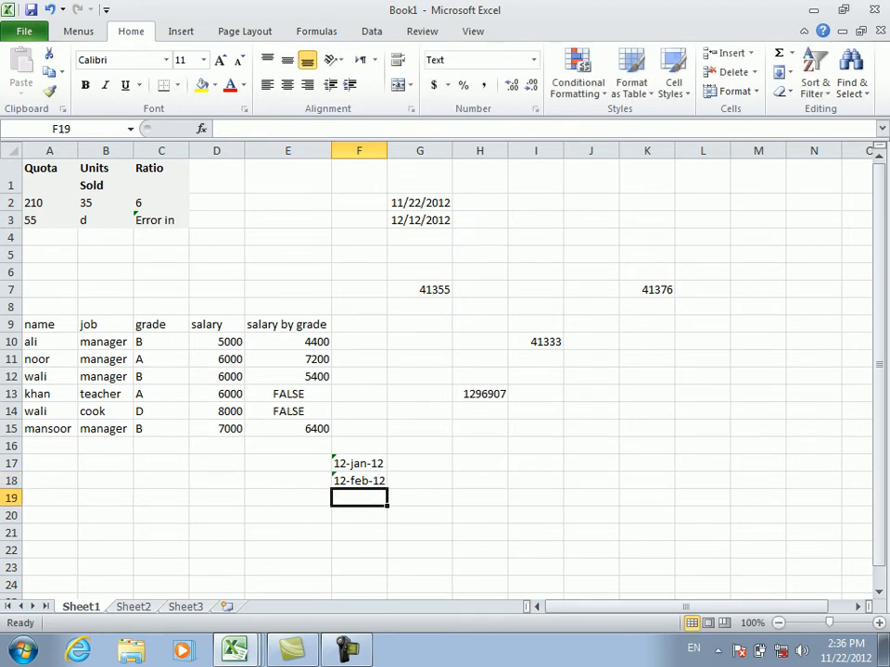
pyautogui.write('3')
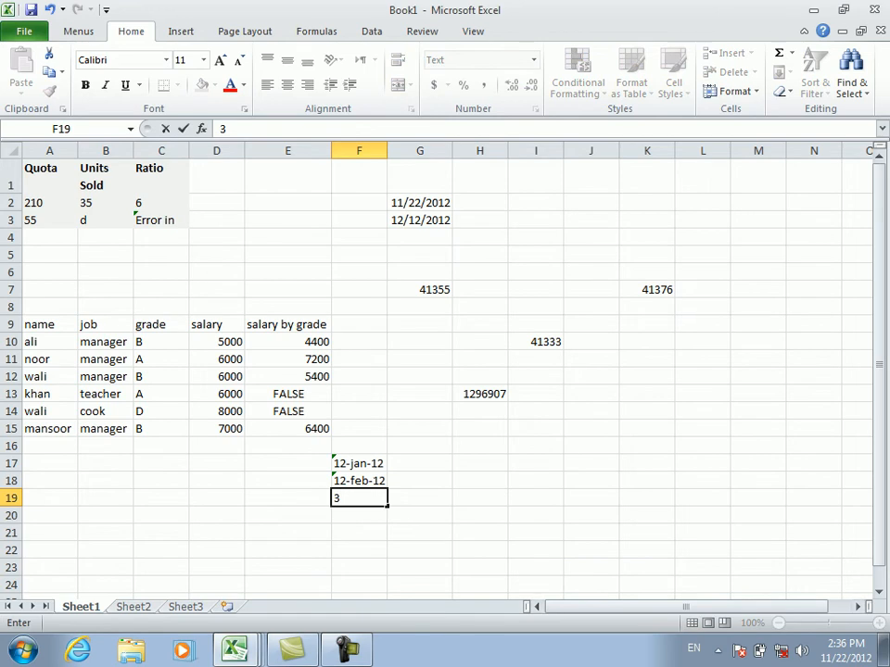
pyautogui.click(479, 480)
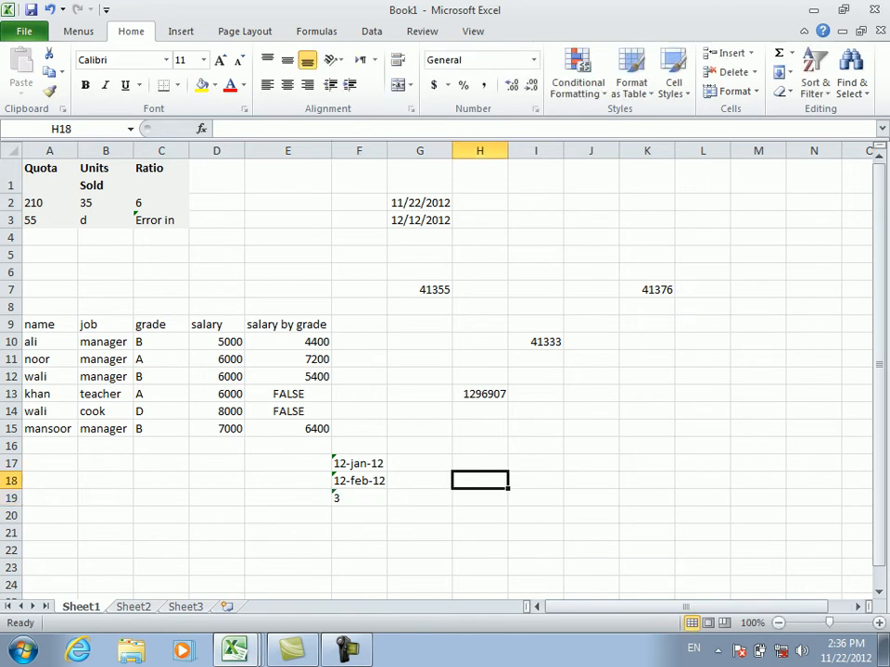
# - Enter an EOMONTH formula in J17 with F17 as the start date and F19 as the number of months
pyautogui.click(591, 464)
pyautogui.write('=e')
pyautogui.press('BackSpace')
pyautogui.write('eom')
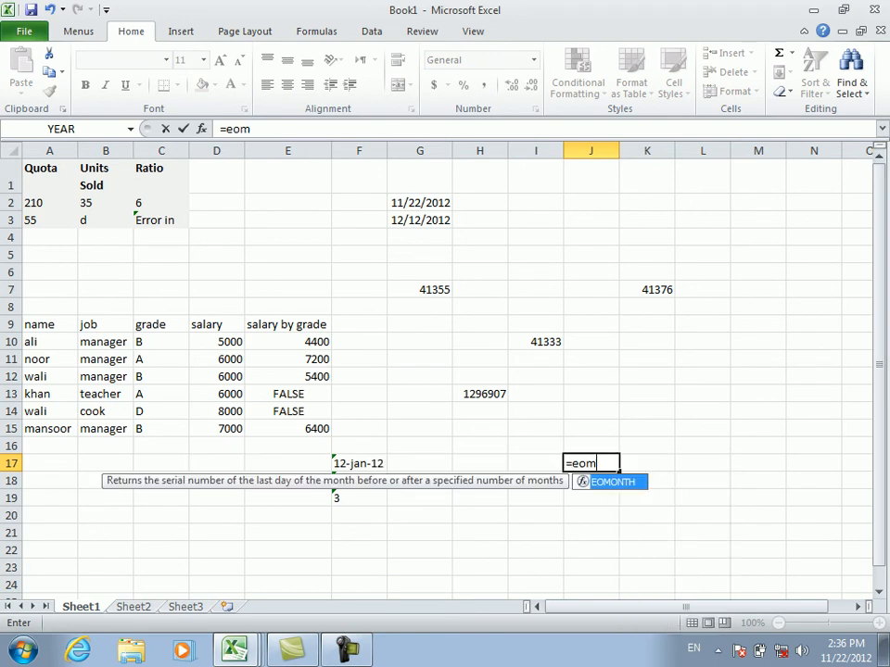
pyautogui.press('Tab')
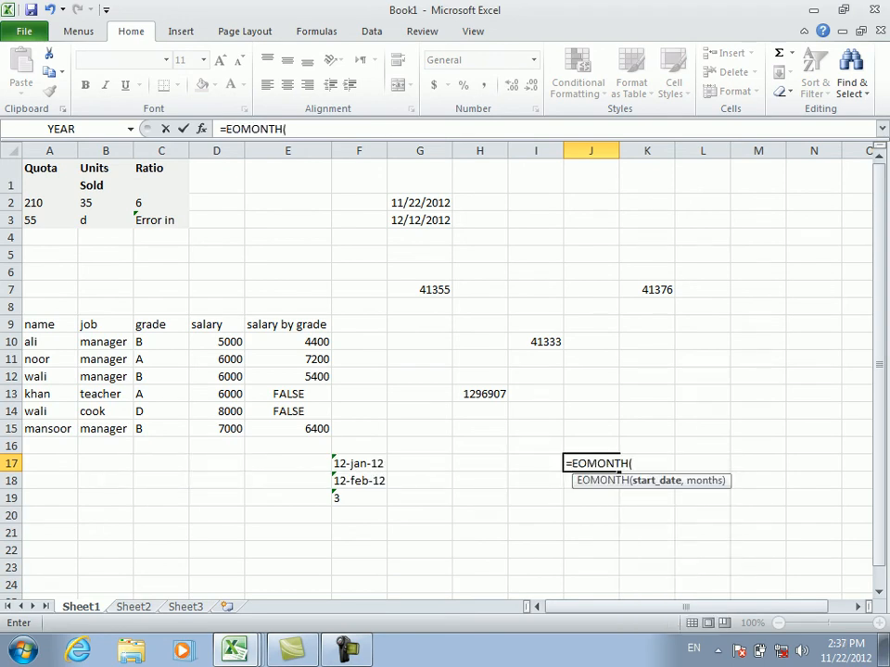
pyautogui.click(359, 463)
pyautogui.write(',')
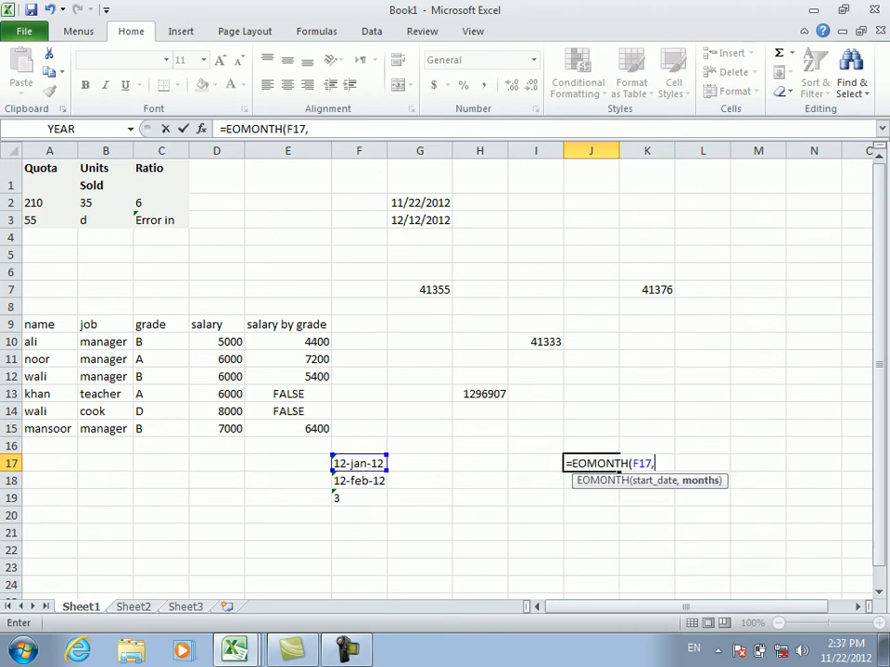
pyautogui.click(359, 498)
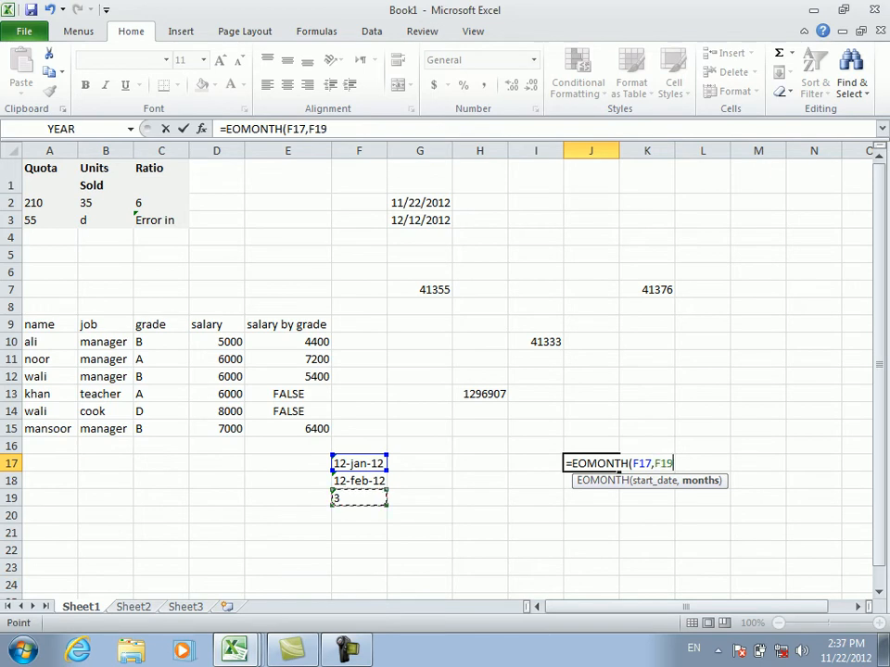
pyautogui.press('Return')
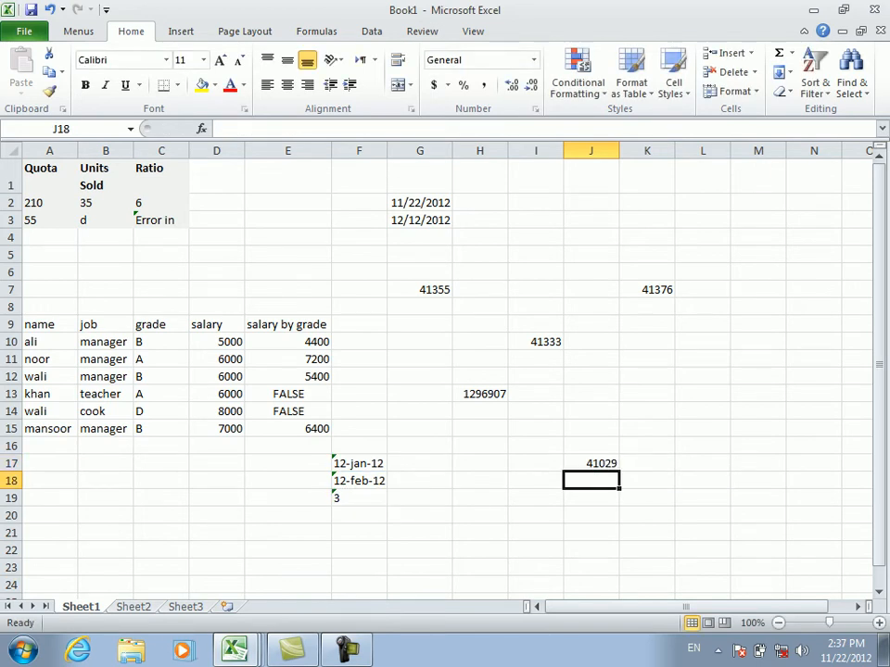
pyautogui.click(591, 464)
pyautogui.click(359, 463)
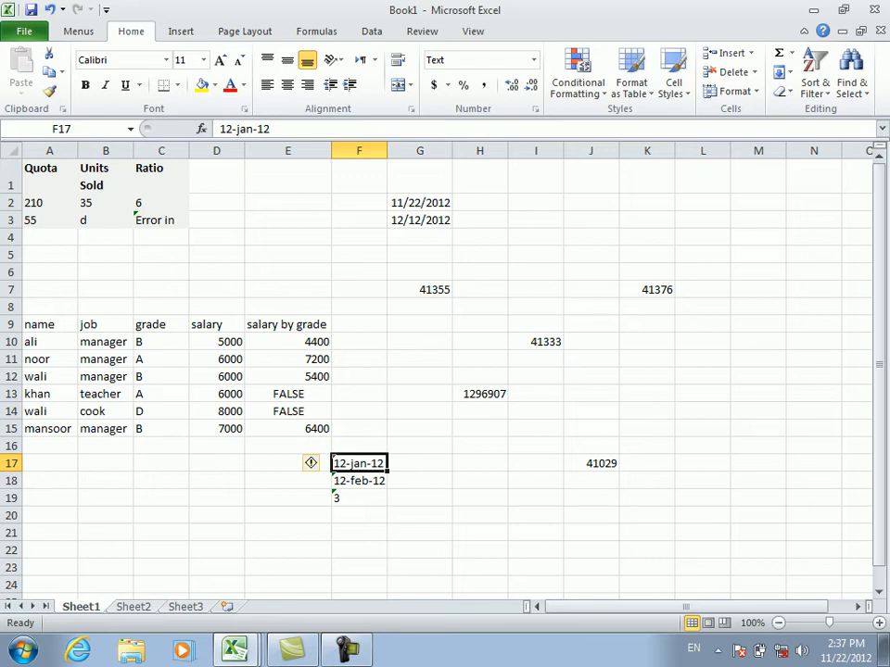
pyautogui.click(420, 464)
pyautogui.click(536, 481)
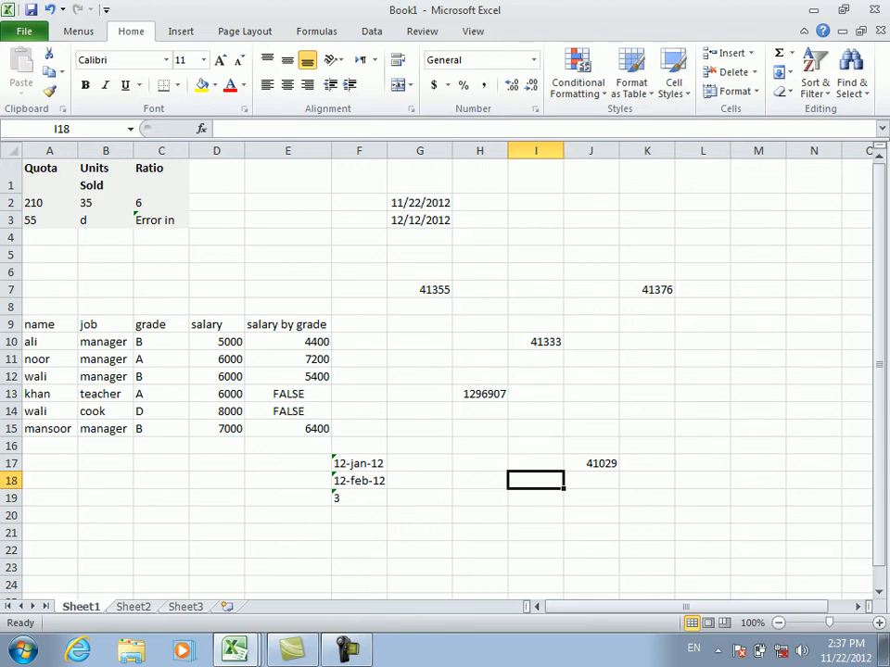
pyautogui.click(358, 464)
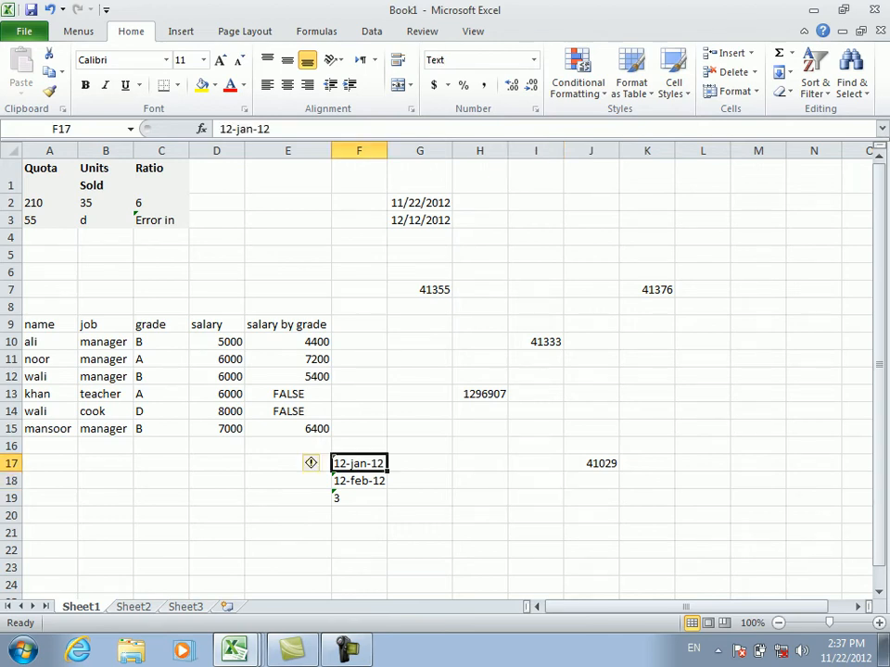
# - Clear the EOMONTH formula from cell J17
pyautogui.click(592, 463)
pyautogui.write('=')
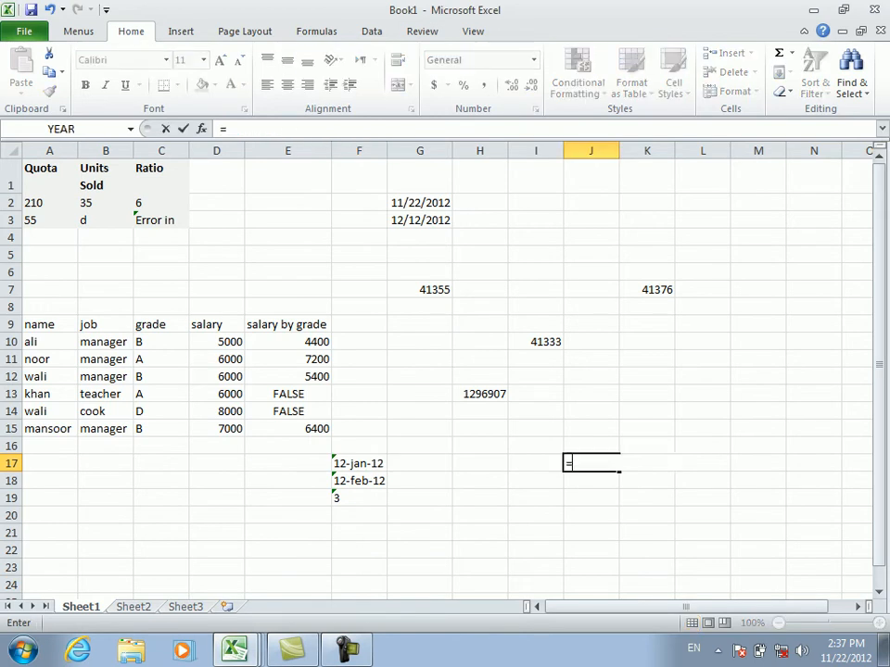
pyautogui.press('BackSpace')
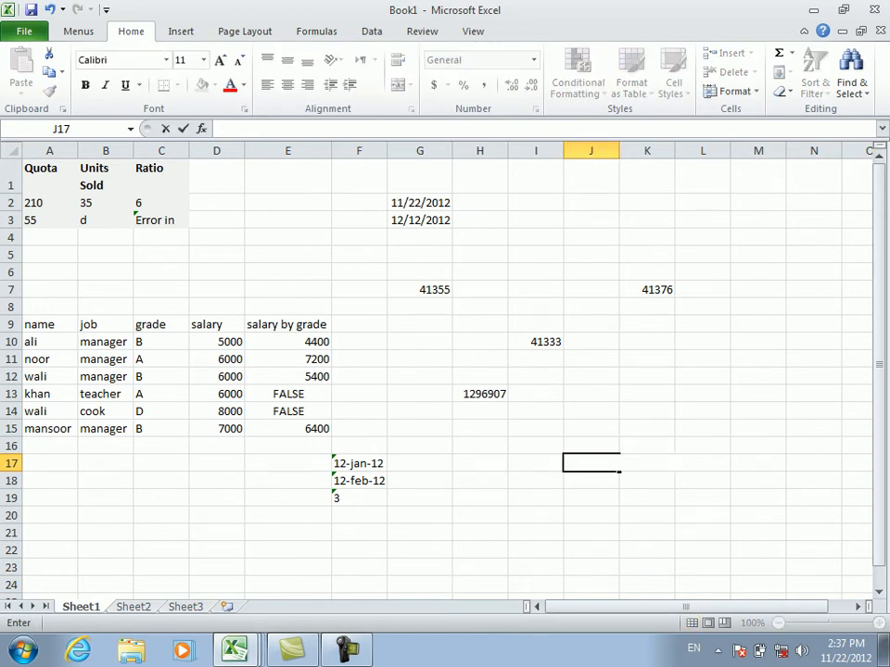
pyautogui.moveTo(359, 446); pyautogui.dragTo(358, 515)
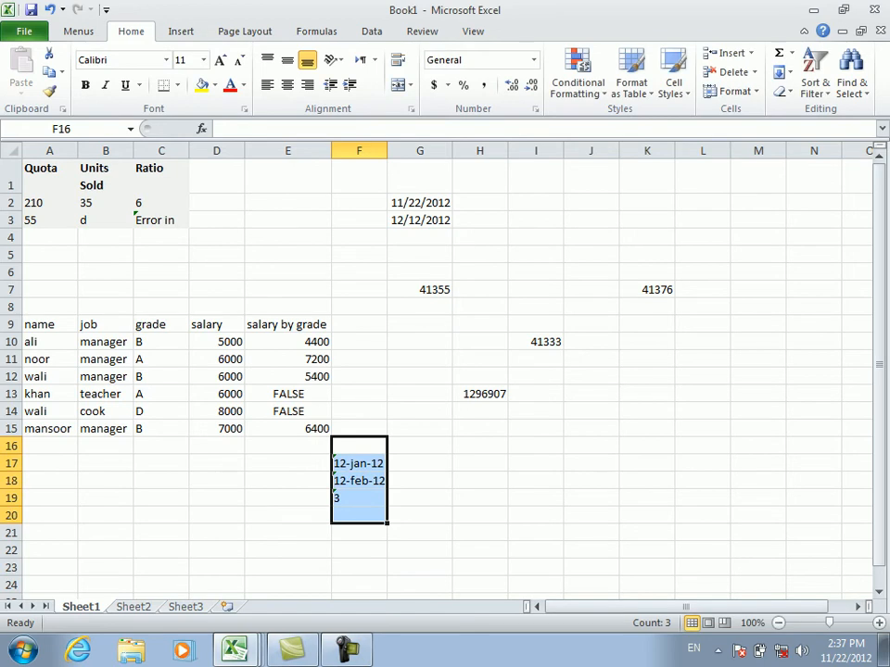
pyautogui.click(419, 498)
# - Enter an EOMONTH formula in I18 with F18 as the start date and F19 as the number of months
pyautogui.click(536, 481)
pyautogui.write('=eom')
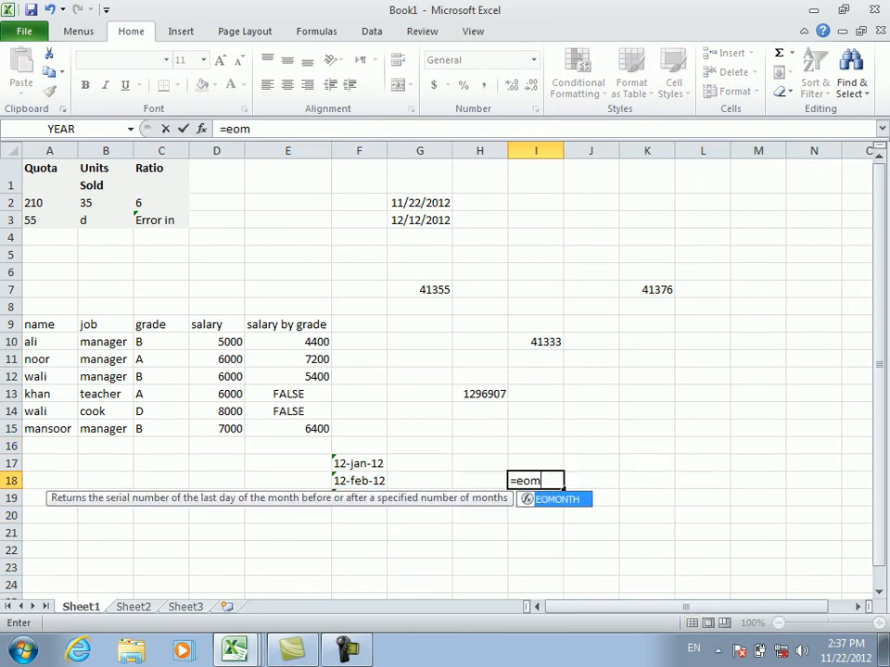
pyautogui.press('Tab')
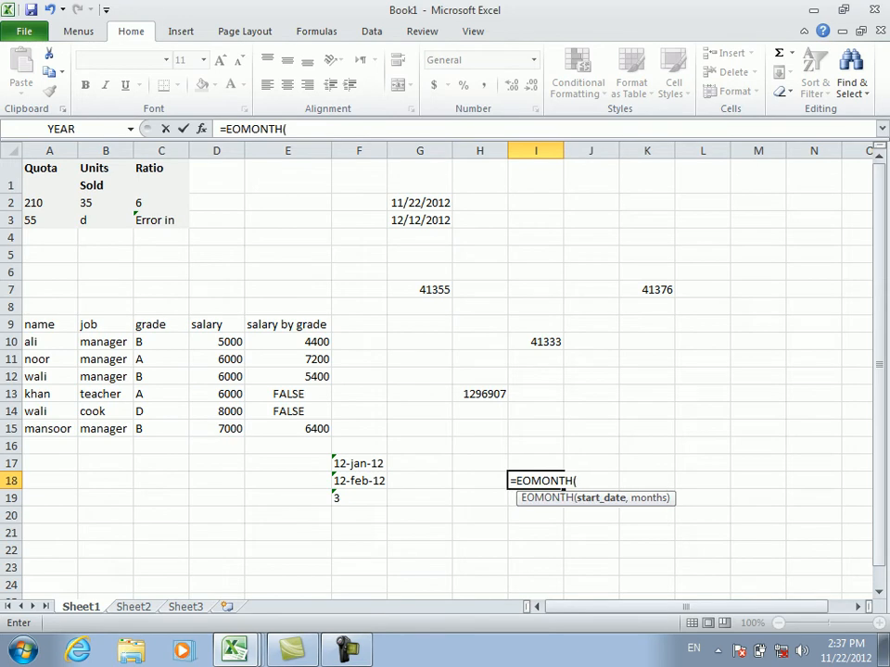
pyautogui.click(360, 481)
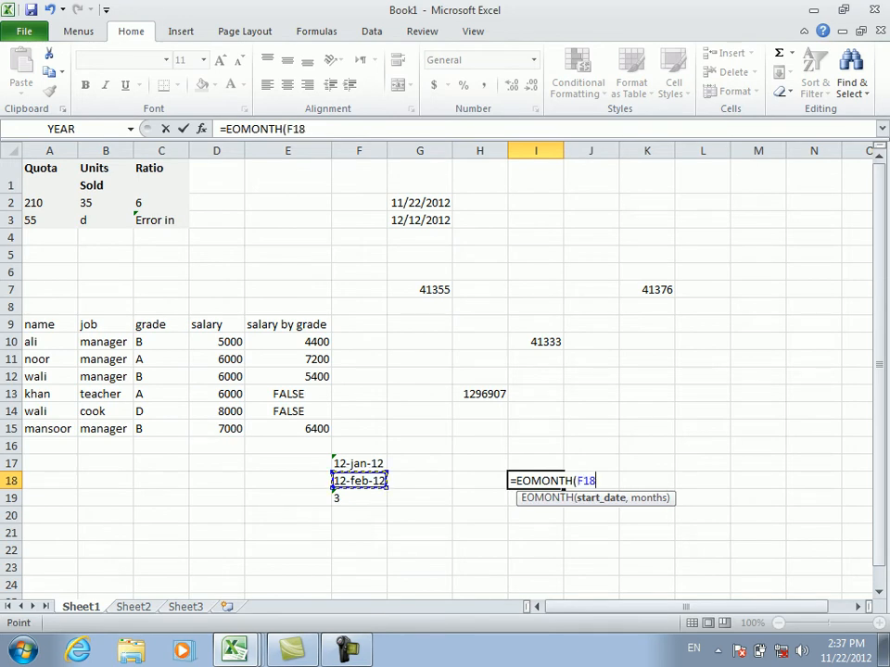
pyautogui.write(',')
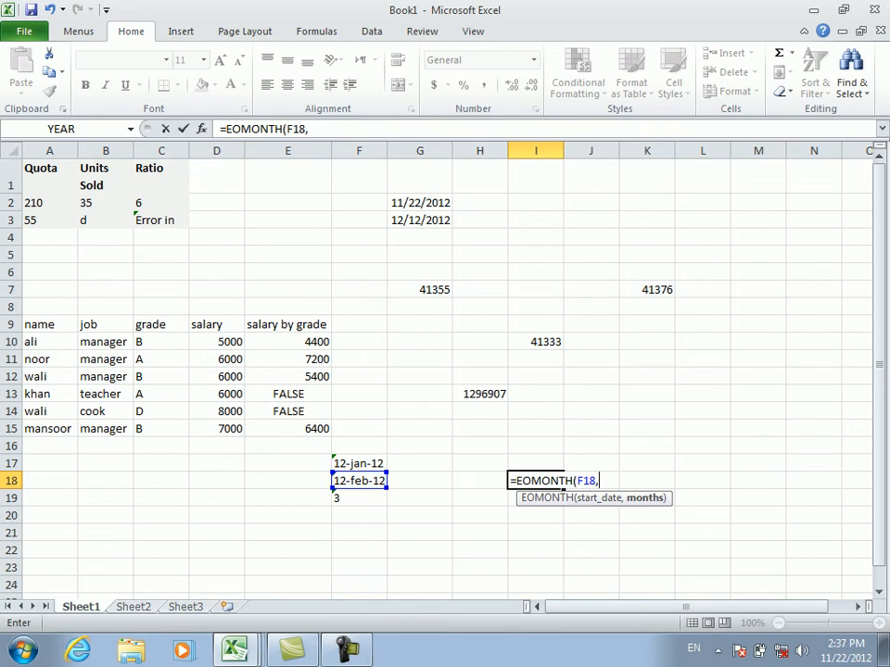
pyautogui.write('F19')
pyautogui.press('Return')
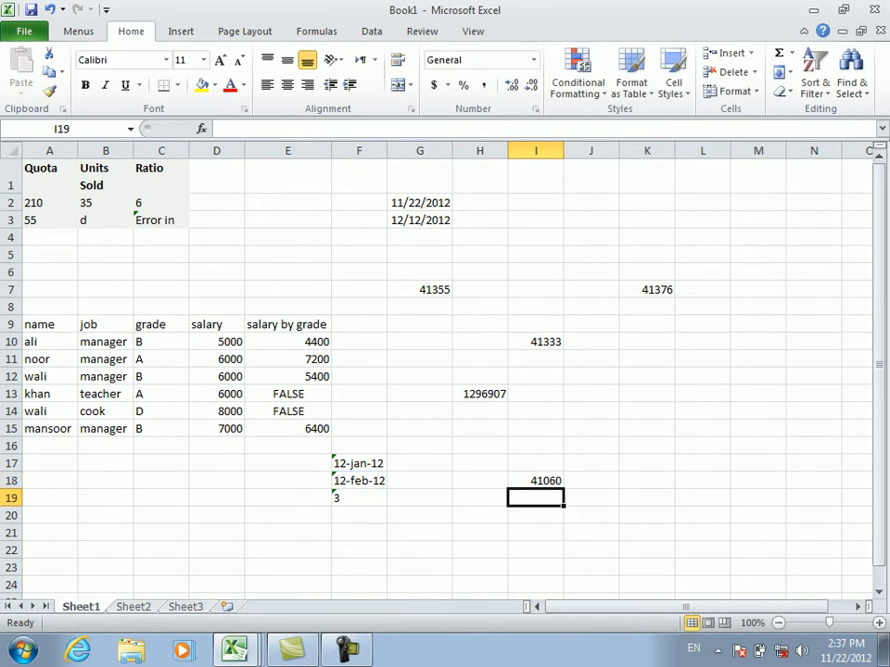
pyautogui.press('Up')
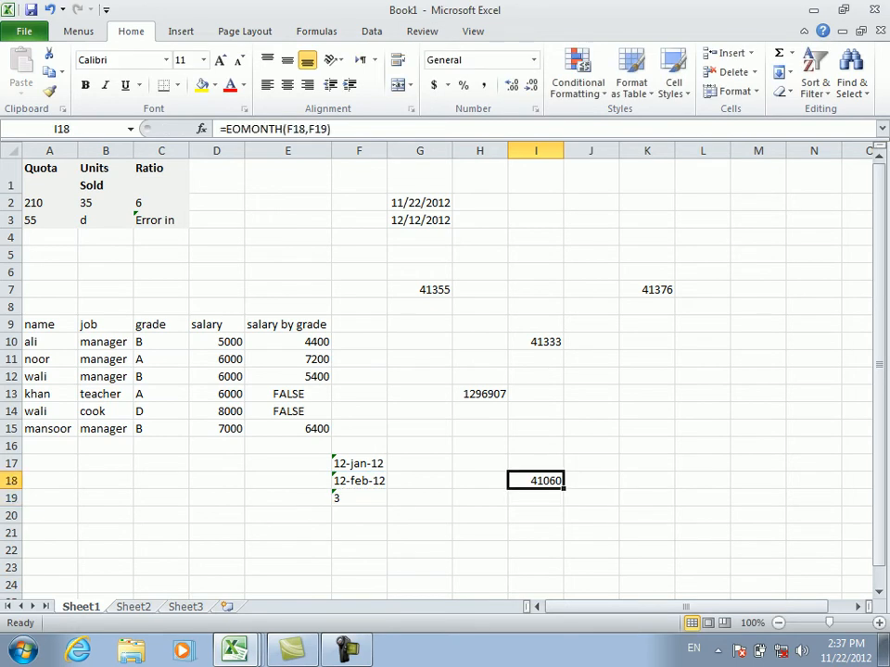
pyautogui.click(702, 464)
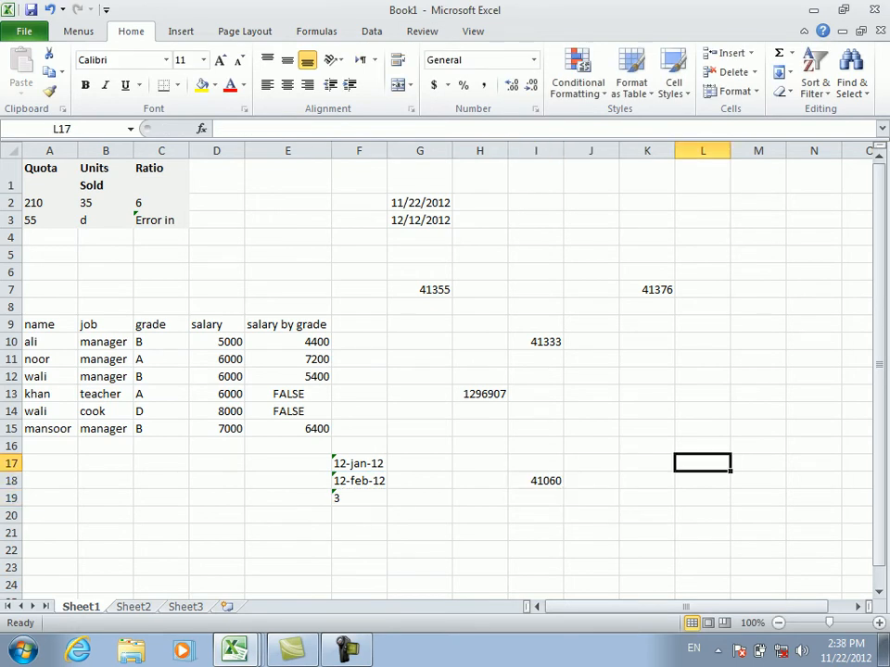
pyautogui.write('=d')
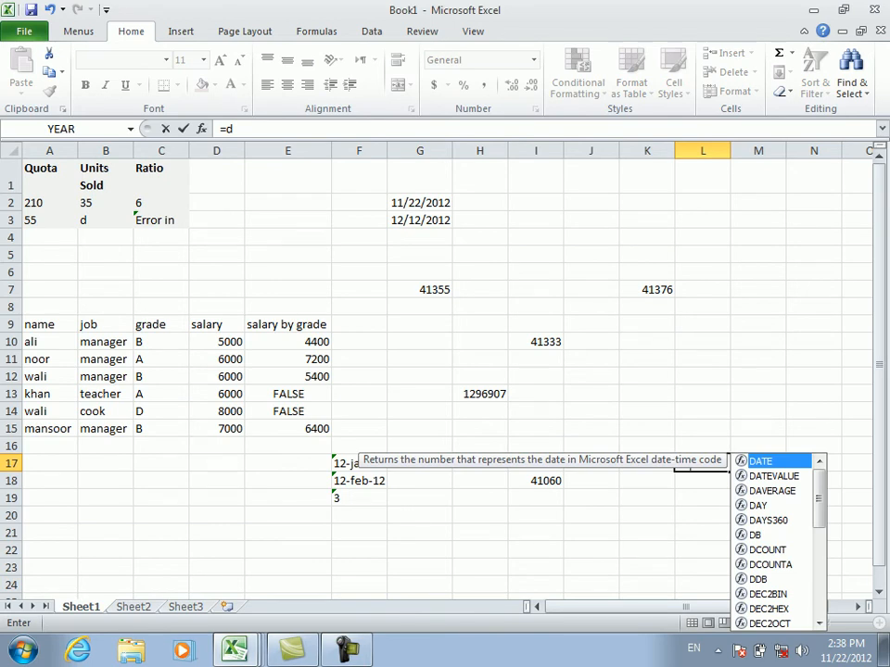
pyautogui.press('Tab')
pyautogui.click(535, 481)
pyautogui.press('Return')
pyautogui.press('Return')
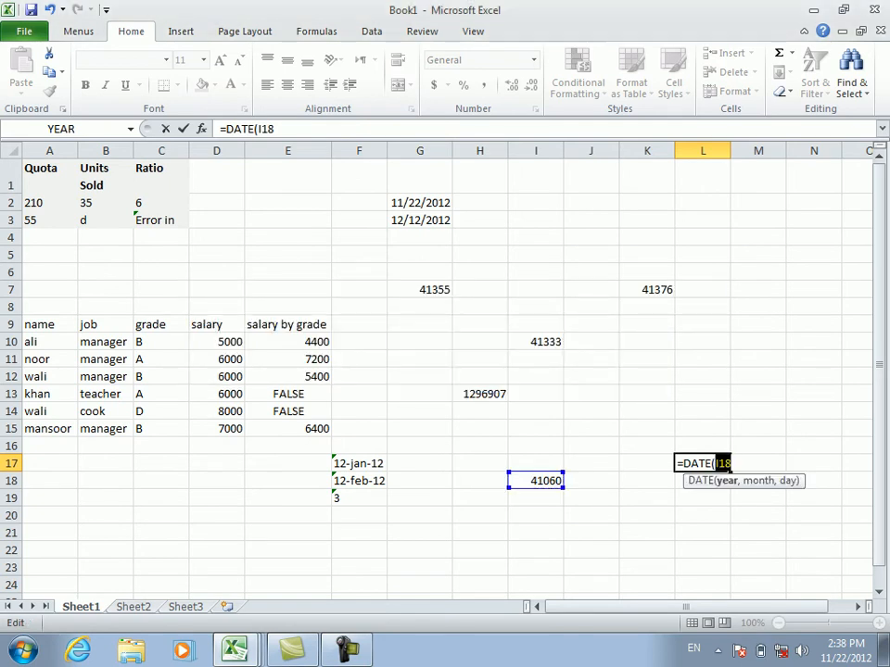
pyautogui.press('BackSpace')
pyautogui.press('Escape')
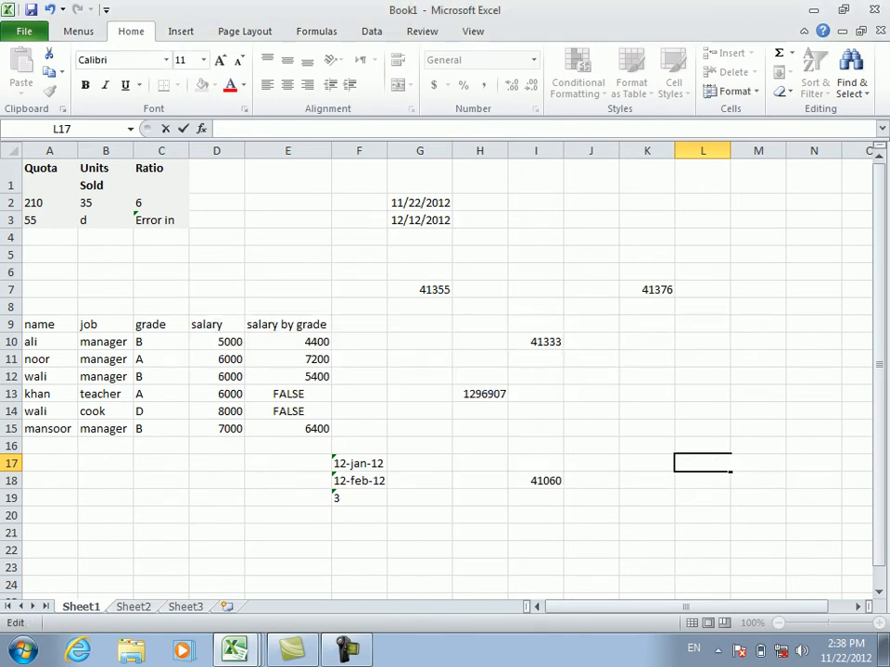
pyautogui.click(536, 481)
pyautogui.click(480, 481)
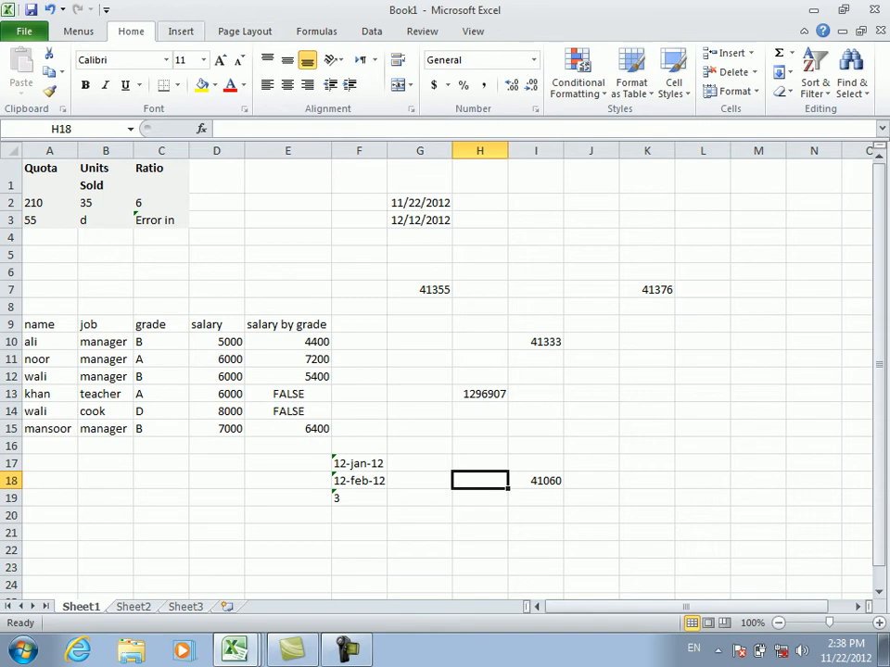
pyautogui.click(316, 30)
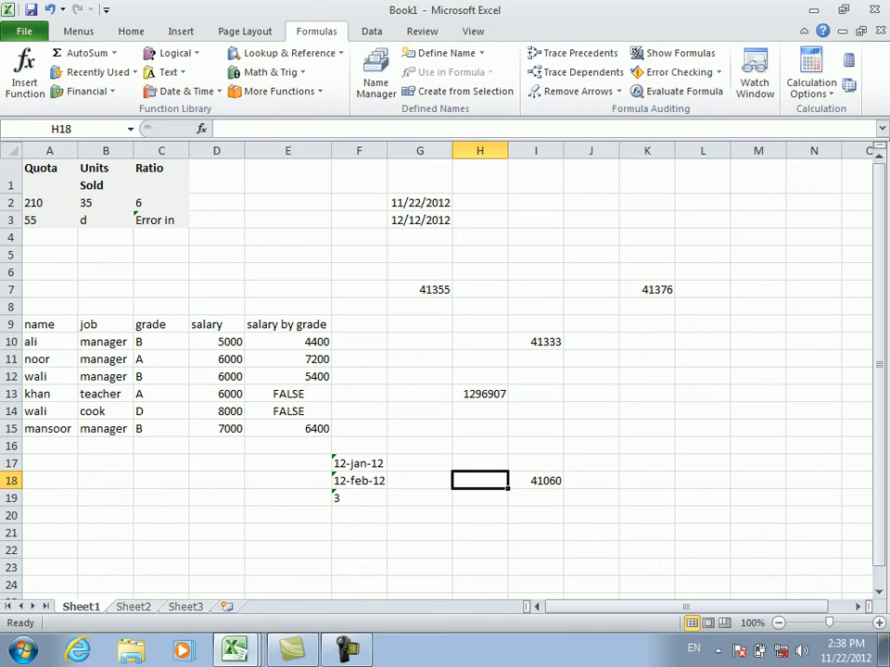
# - Enter an EOMONTH formula in I6 with G2 as the start date and 4 as the number of months
pyautogui.click(535, 273)
pyautogui.write('=')
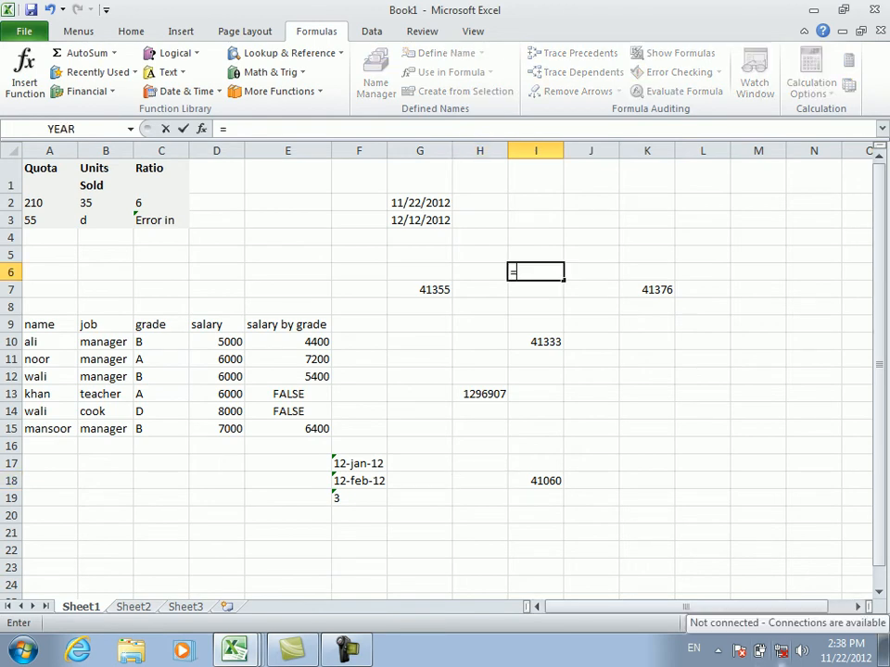
pyautogui.write('mo')
pyautogui.press('BackSpace')
pyautogui.press('BackSpace')
pyautogui.write('eom')
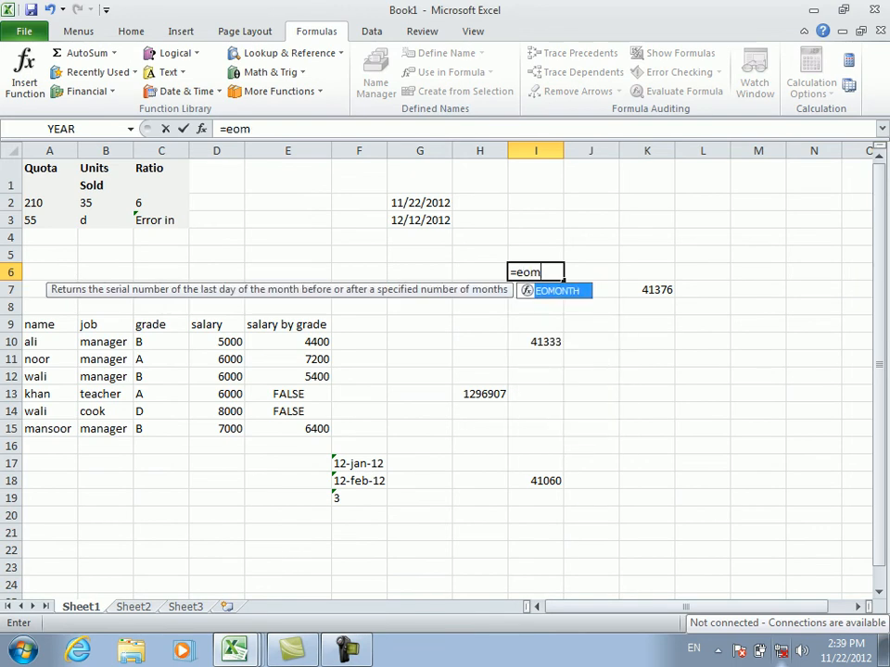
pyautogui.press('Tab')
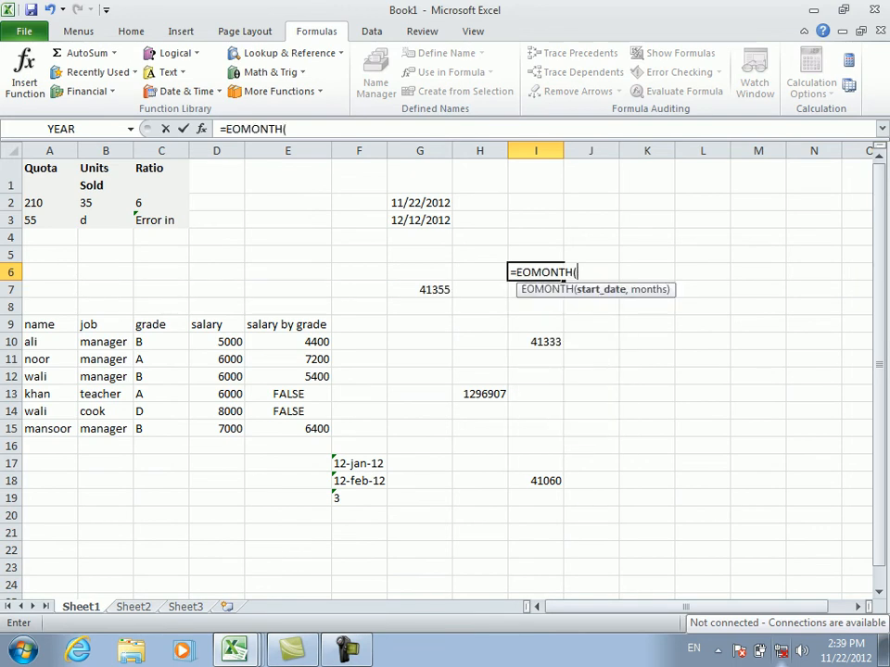
pyautogui.click(419, 203)
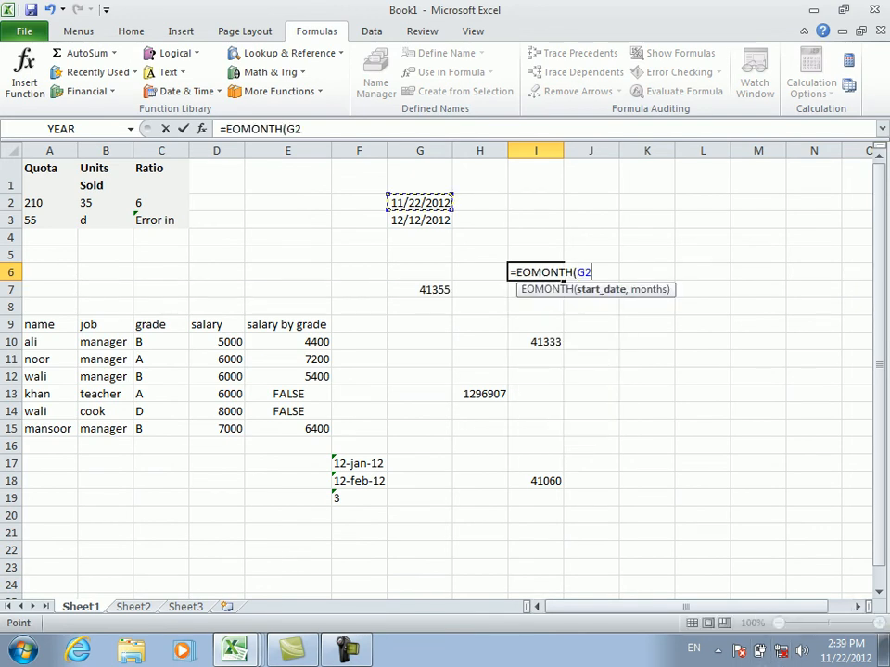
pyautogui.write(',4')
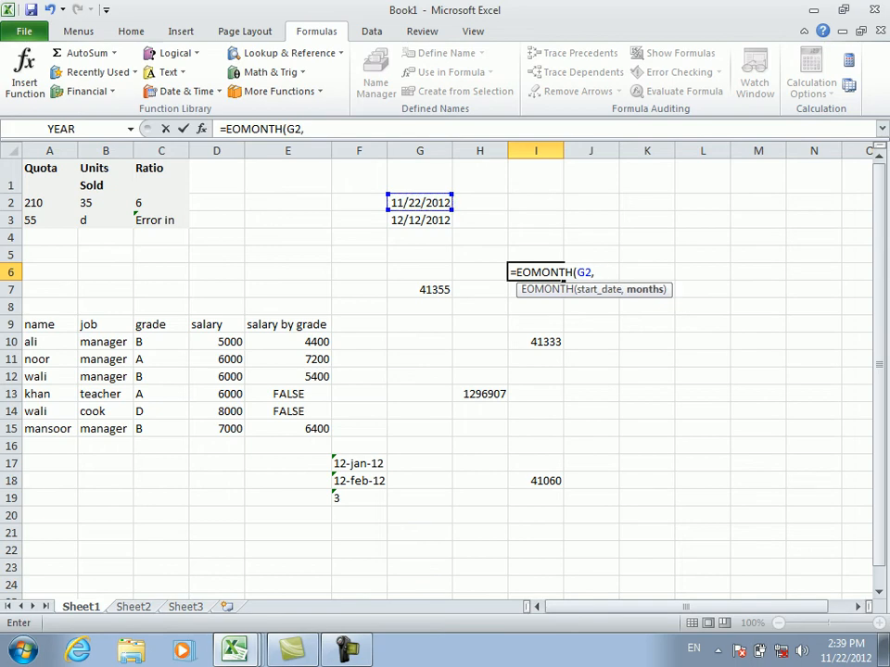
pyautogui.press('Return')
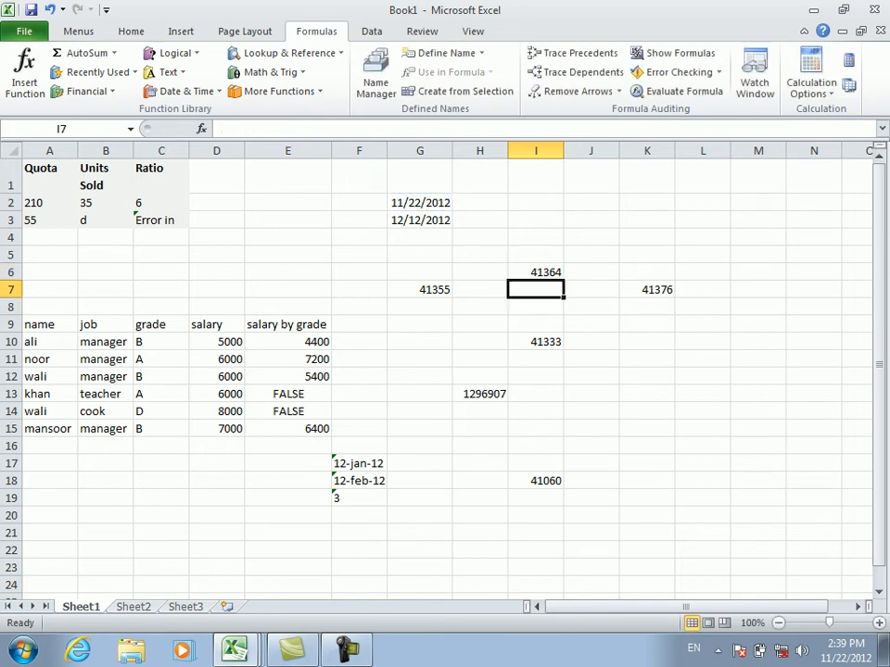
pyautogui.click(535, 272)
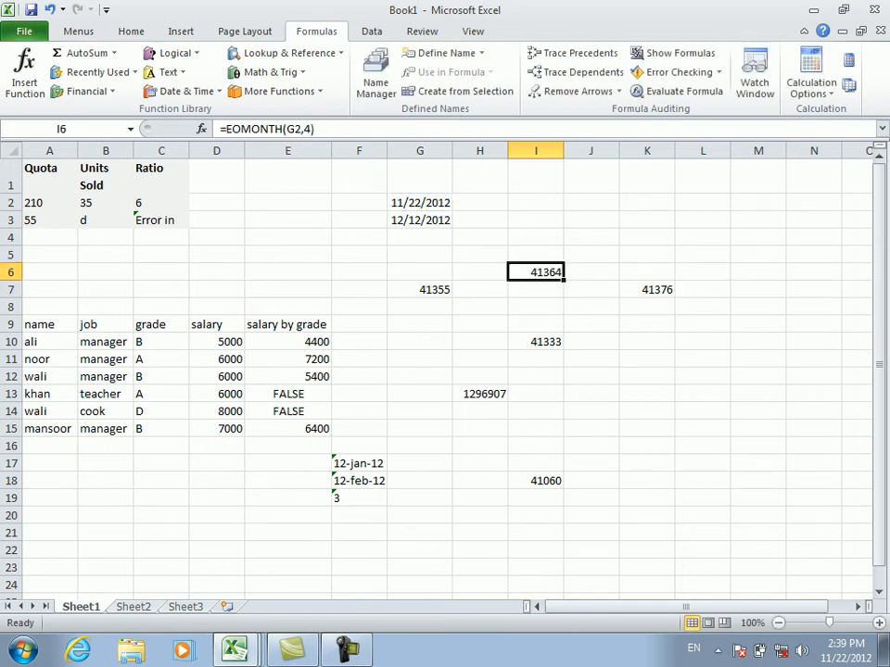
pyautogui.click(359, 516)
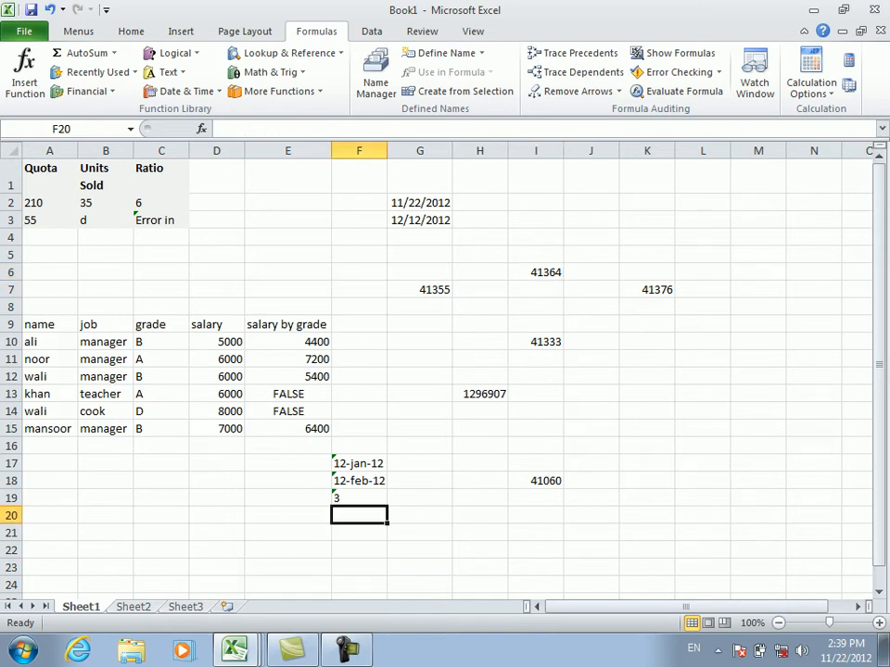
pyautogui.write('=ed')
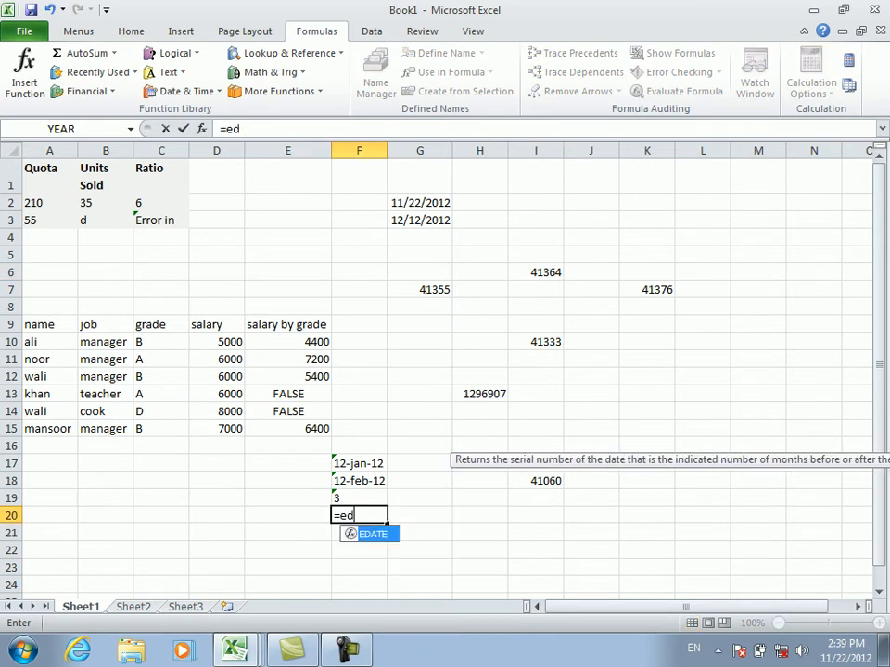
pyautogui.press('BackSpace')
pyautogui.press('BackSpace')
pyautogui.press('BackSpace')
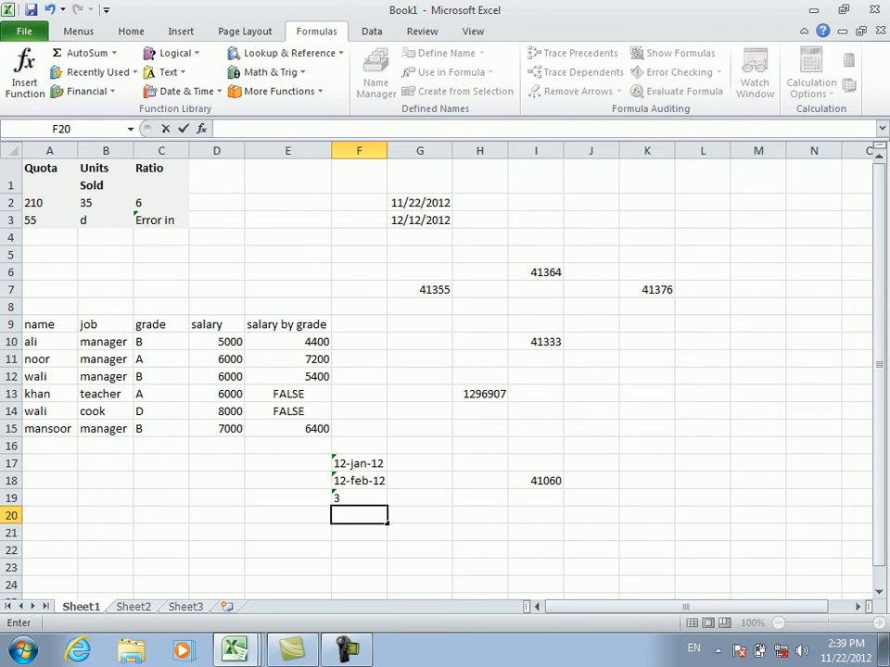
pyautogui.click(359, 306)
# - Insert the current time, 2:39 PM, as a static value in cell J4
pyautogui.click(185, 91)
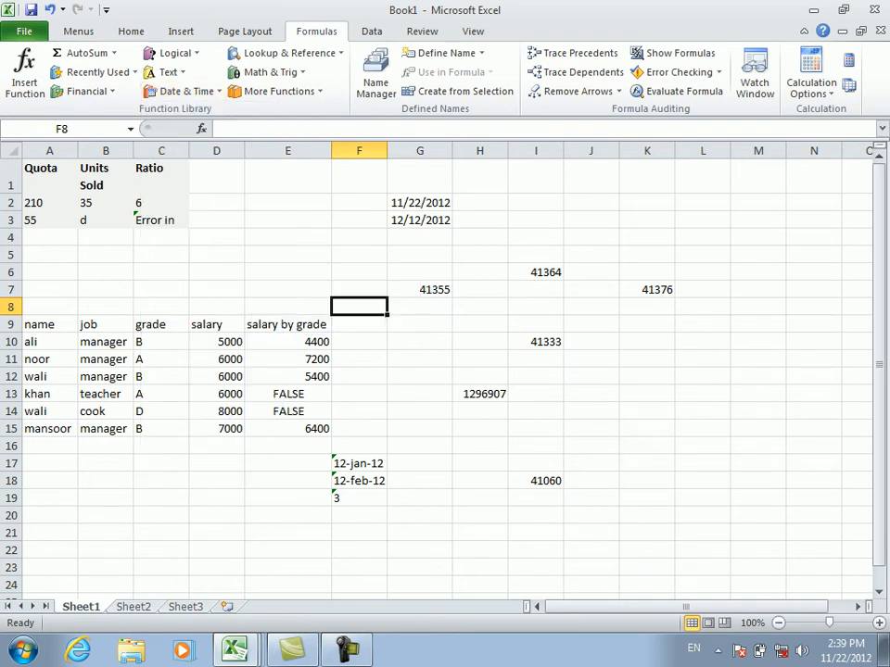
pyautogui.click(591, 176)
pyautogui.click(592, 237)
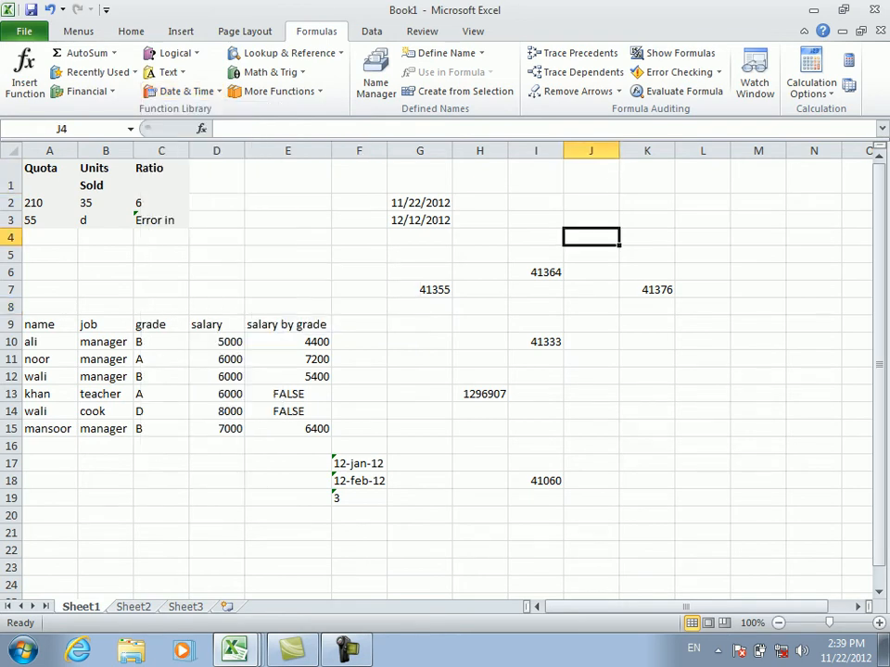
pyautogui.hotkey('ctrl', 'shift', ';')
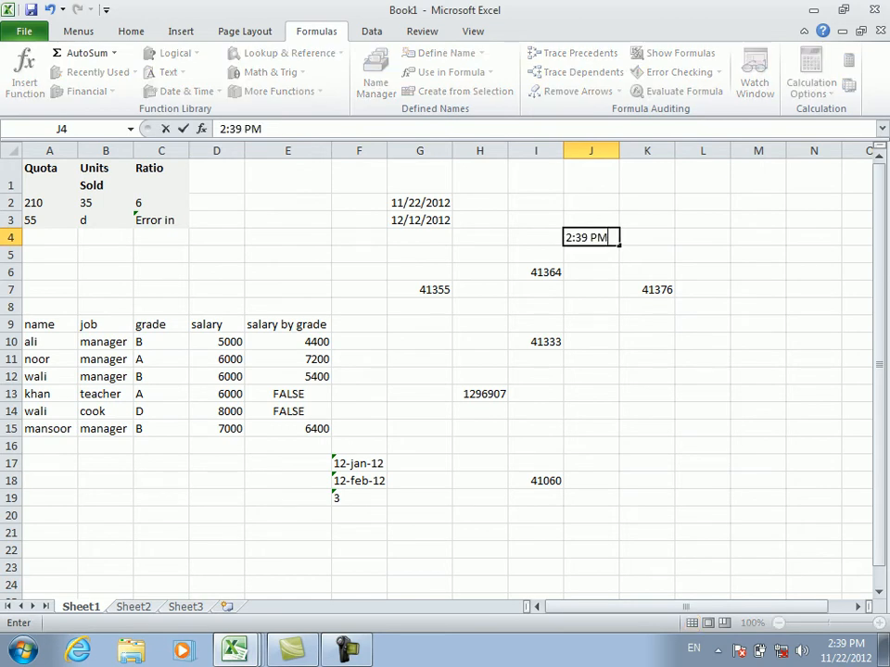
# - Enter an HOUR formula in K9 that extracts the hour from the time in J4
pyautogui.click(646, 324)
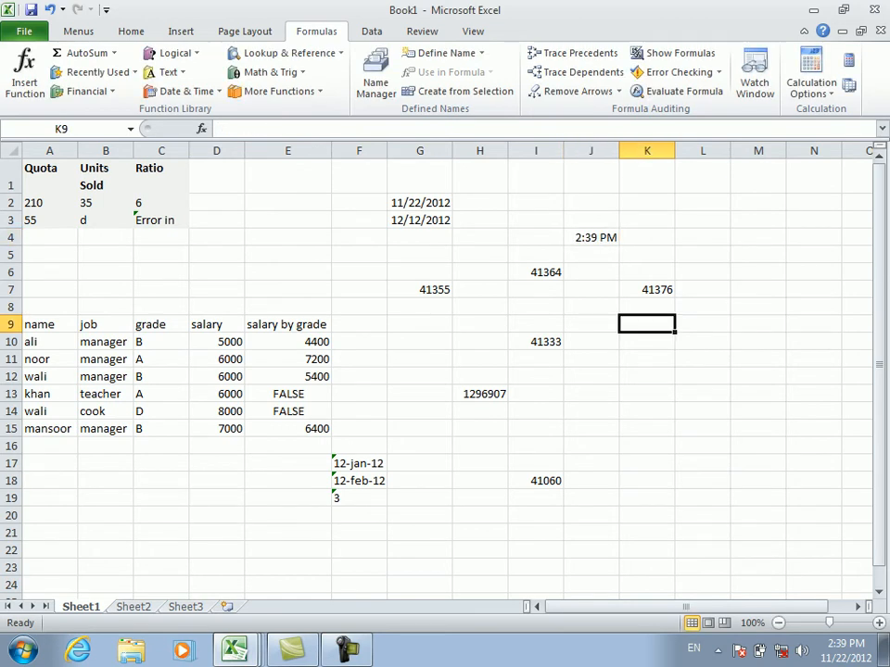
pyautogui.write('hour')
pyautogui.press('BackSpace')
pyautogui.press('BackSpace')
pyautogui.press('BackSpace')
pyautogui.press('BackSpace')
pyautogui.write('=hu')
pyautogui.press('BackSpace')
pyautogui.press('BackSpace')
pyautogui.write('hou')
pyautogui.press('Tab')
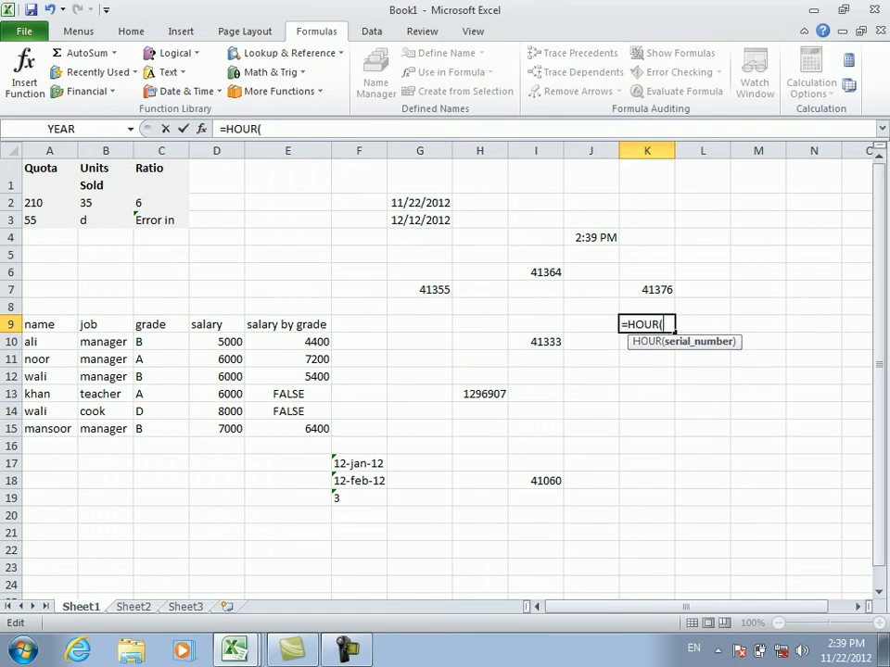
pyautogui.click(591, 238)
pyautogui.press('Return')
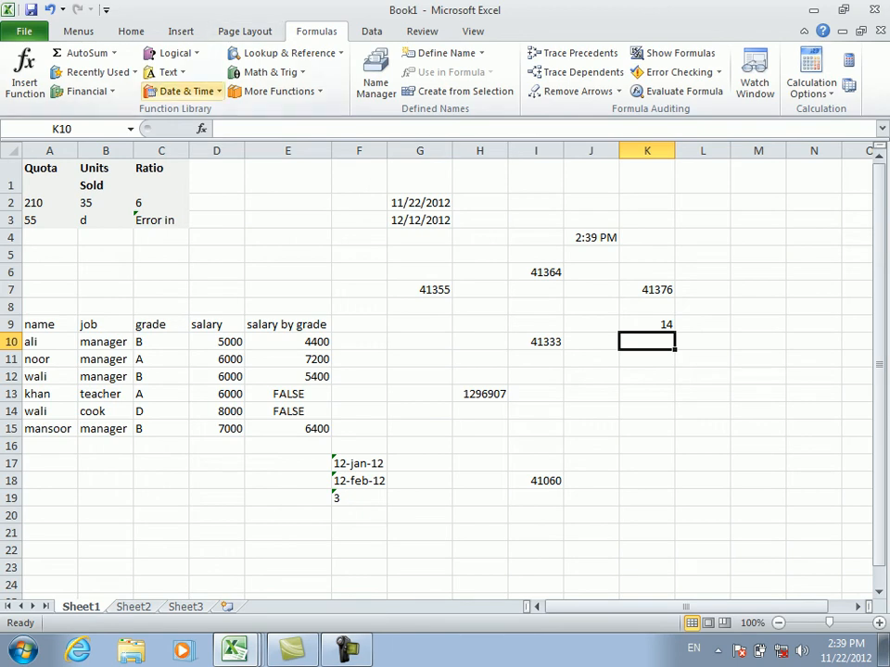
# - Enter a NETWORKDAYS formula in K12 with G2 as the start date and G3 as the end date
pyautogui.click(185, 91)
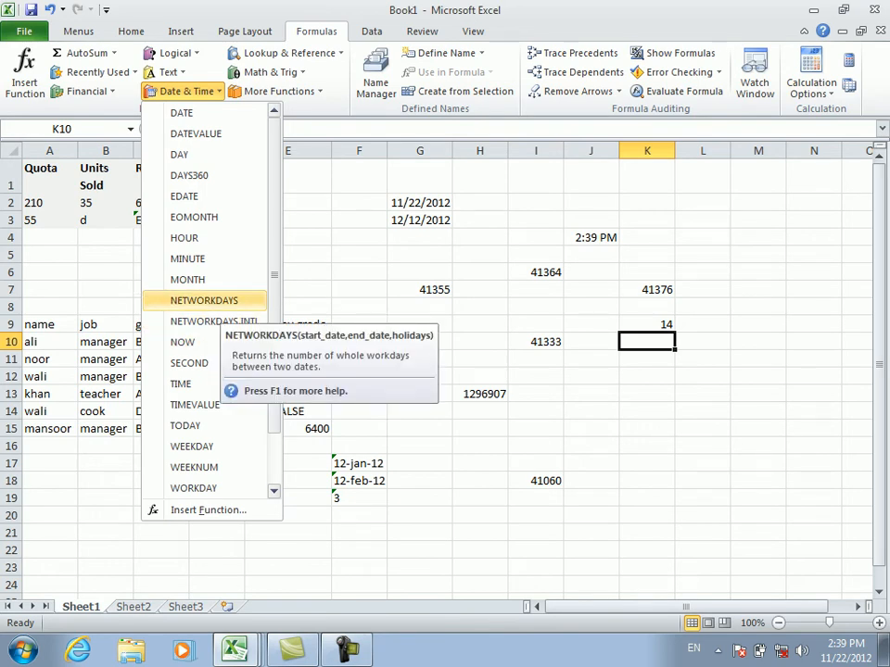
pyautogui.press('Escape')
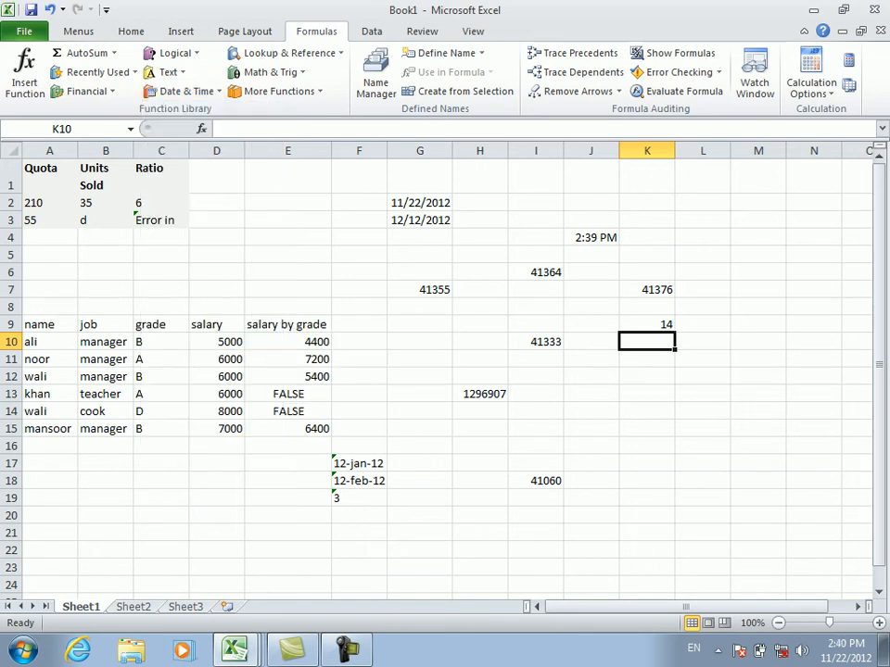
pyautogui.click(647, 376)
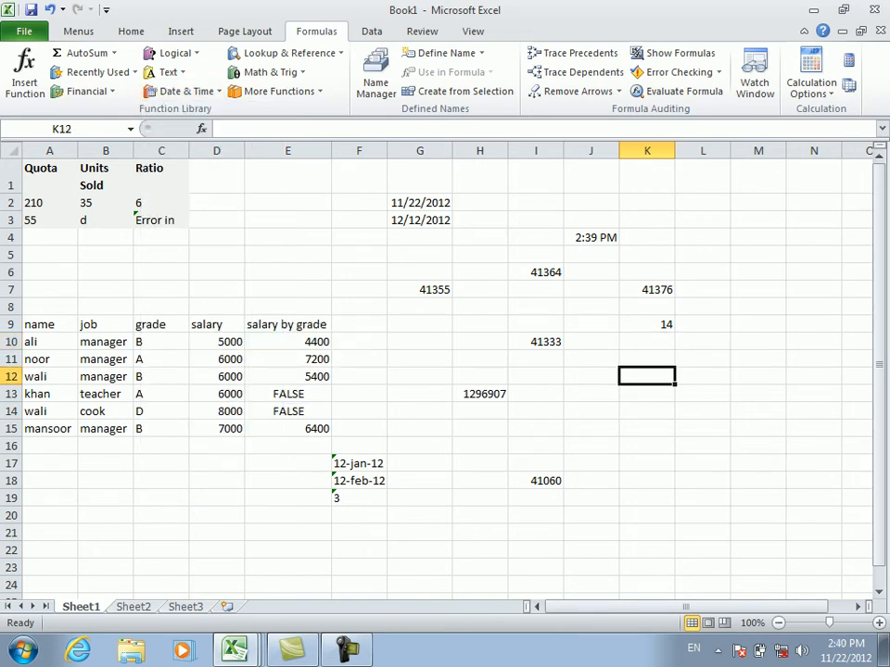
pyautogui.write('=')
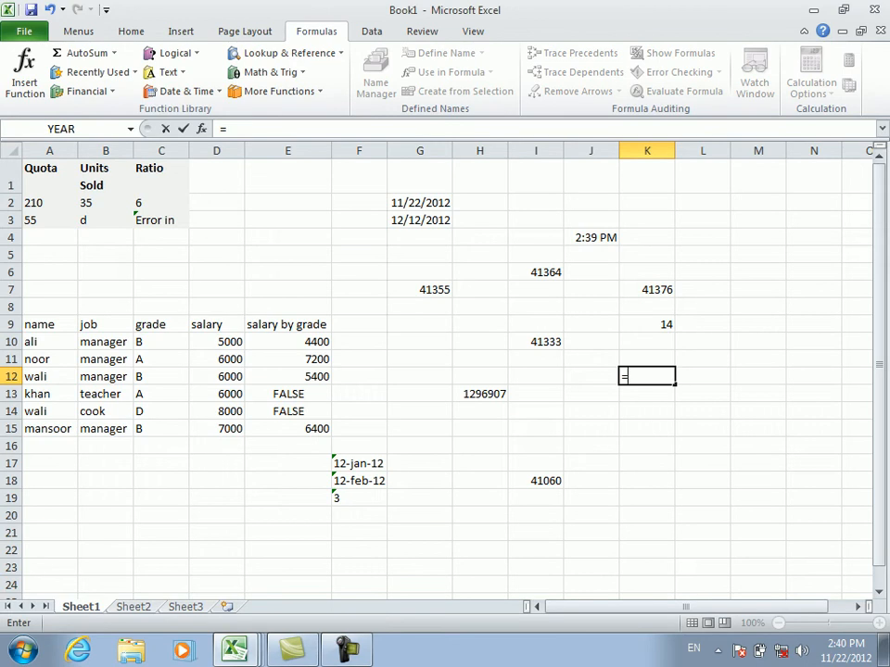
pyautogui.write('n')
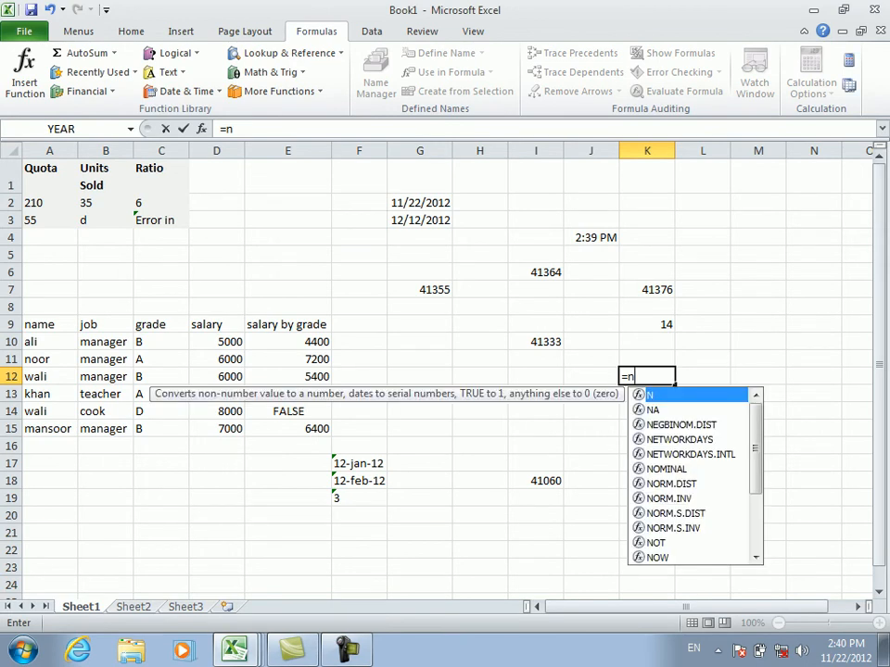
pyautogui.write('e')
pyautogui.press('Down')
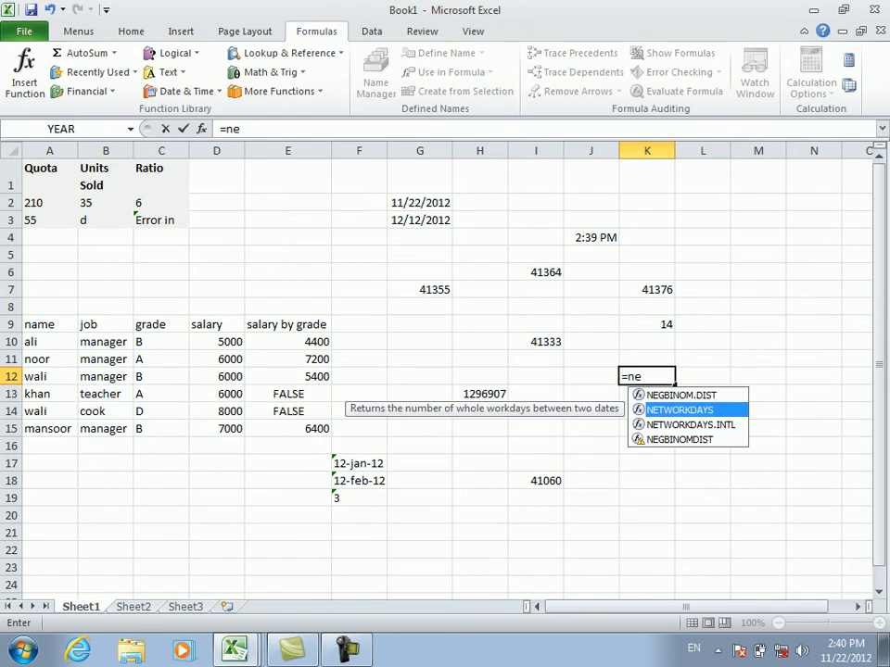
pyautogui.press('Down')
pyautogui.press('Up')
pyautogui.press('Tab')
pyautogui.click(419, 203)
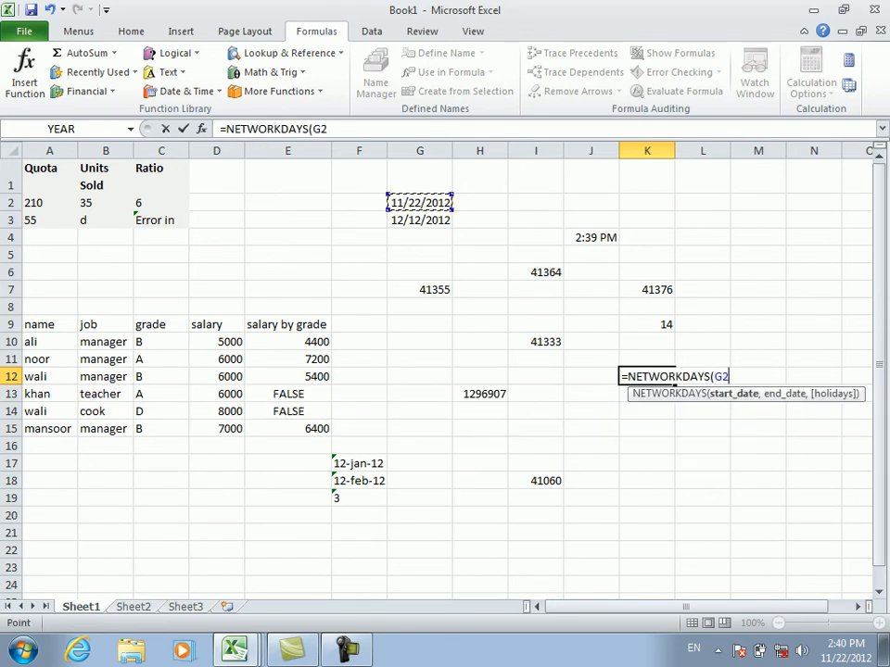
pyautogui.write(',')
pyautogui.click(420, 220)
pyautogui.press('Return')
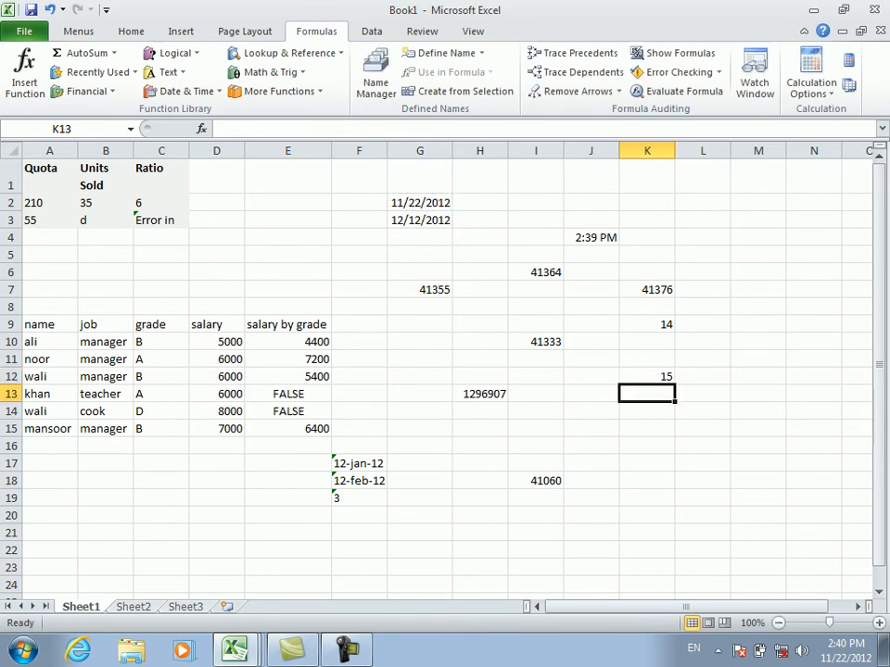
pyautogui.click(647, 376)
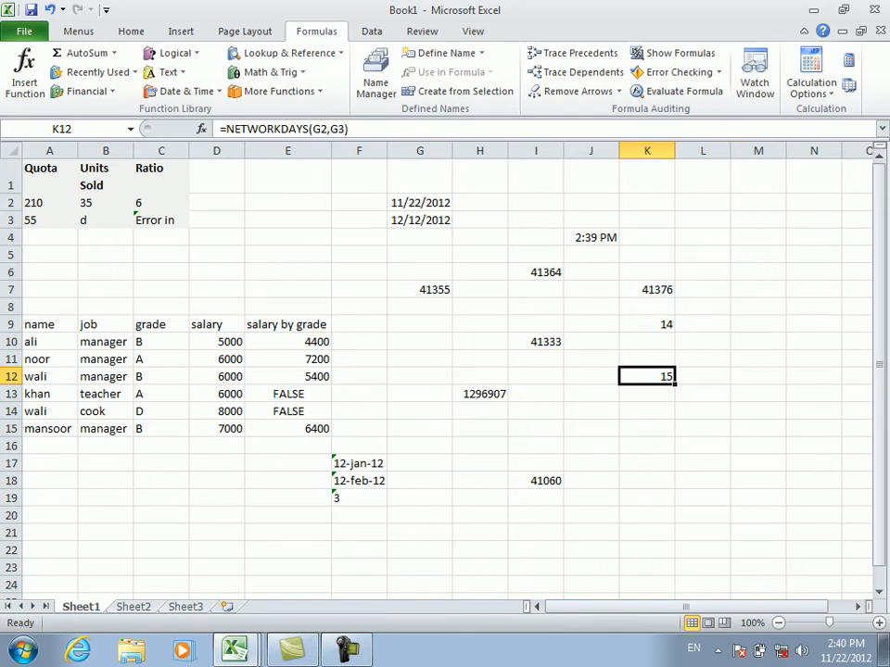
pyautogui.click(419, 220)
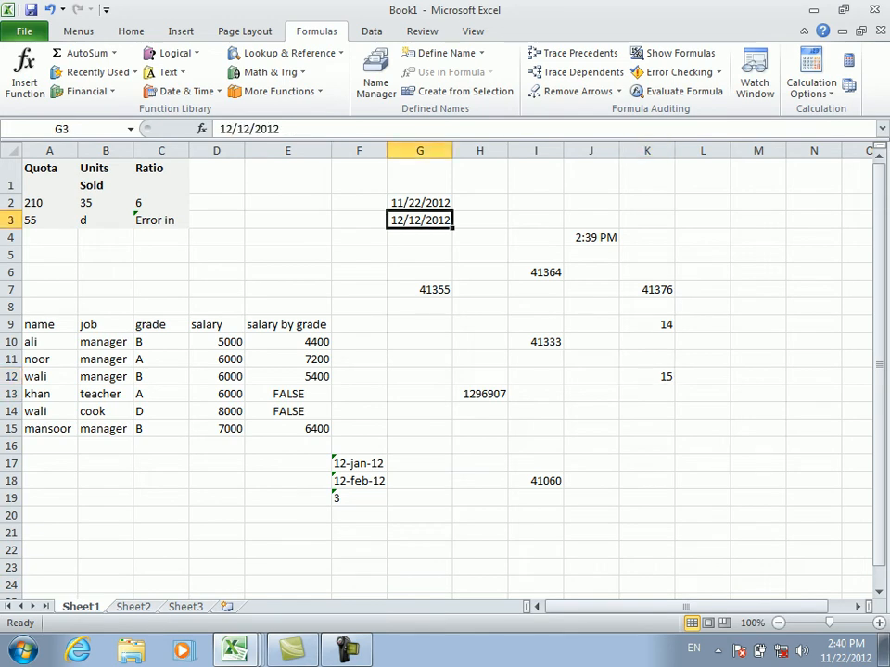
pyautogui.click(647, 377)
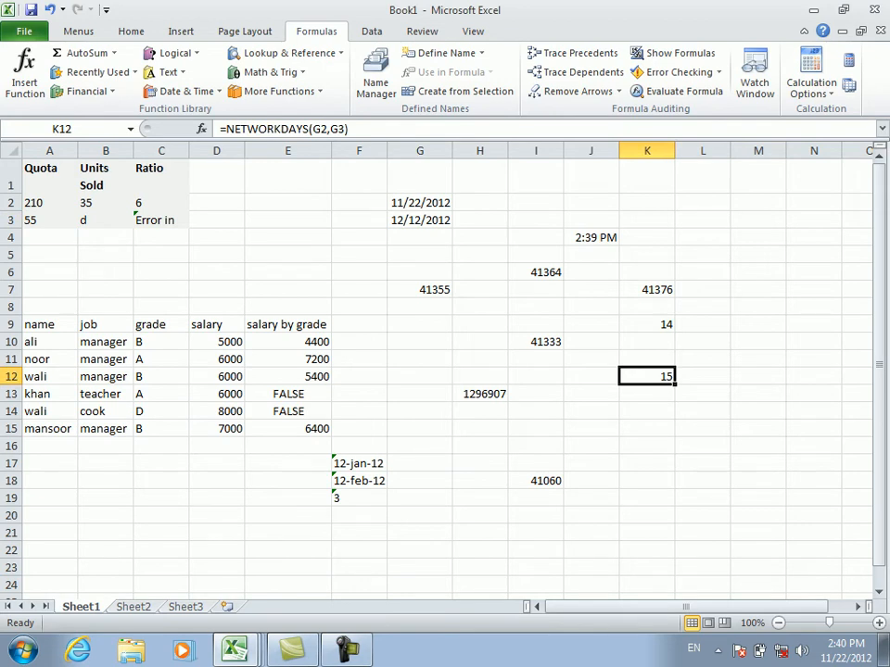
pyautogui.click(420, 464)
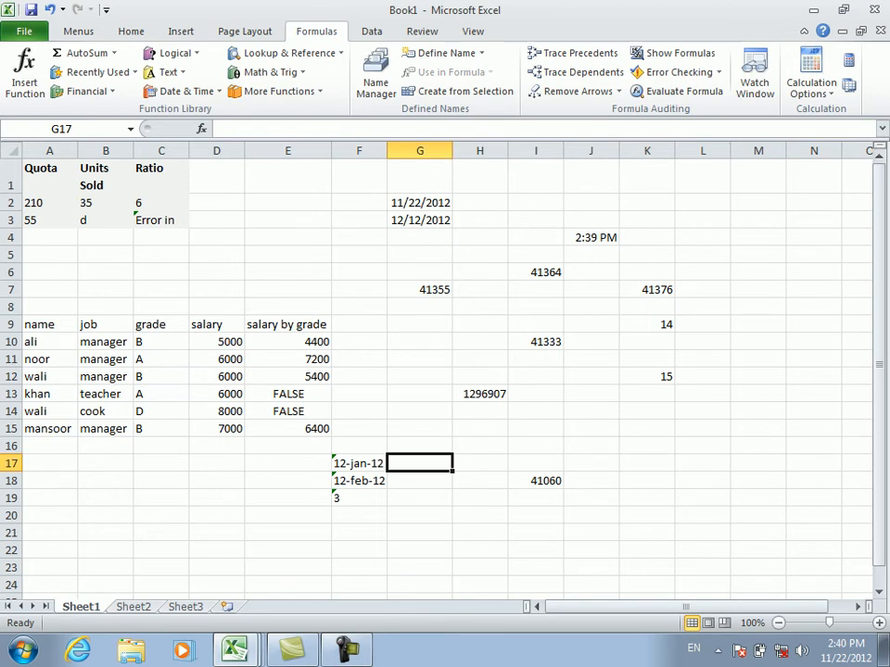
# - On Sheet2, enter the current date 11/22/2012 in G9 and the date 12/22/2012 in G10
pyautogui.hotkey('ctrl', 'pagedown')
pyautogui.click(383, 307)
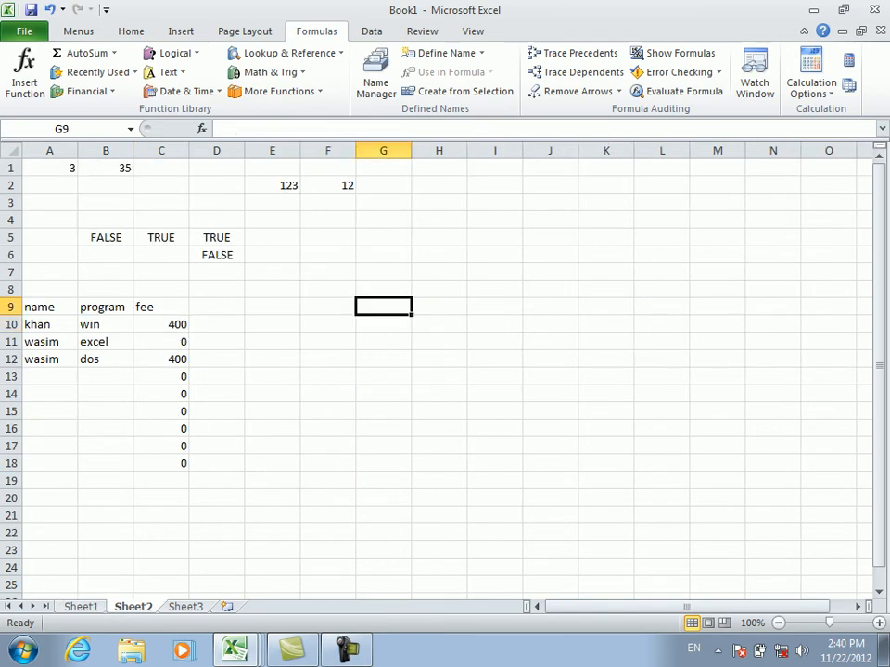
pyautogui.hotkey('ctrl', ';')
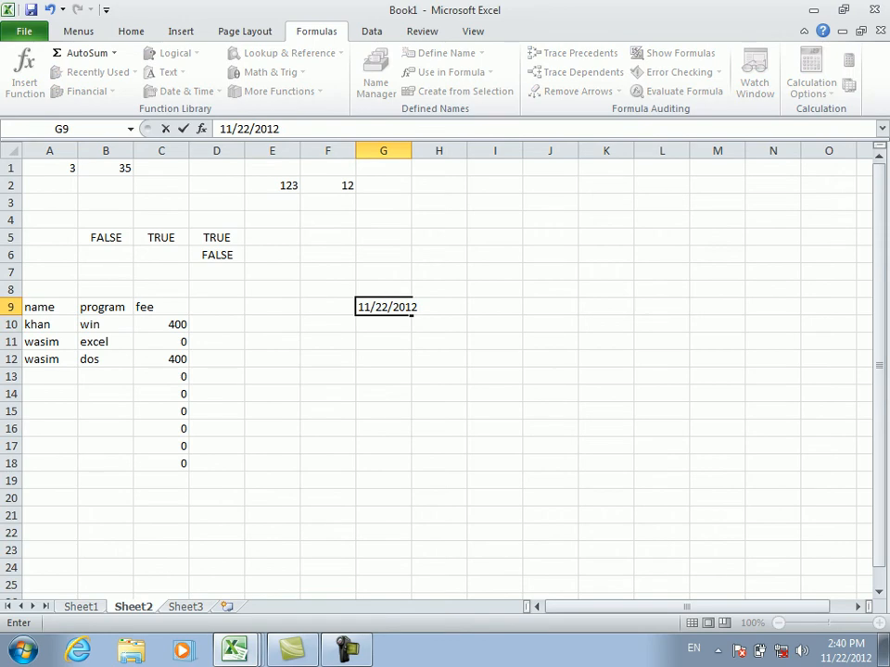
pyautogui.press('Return')
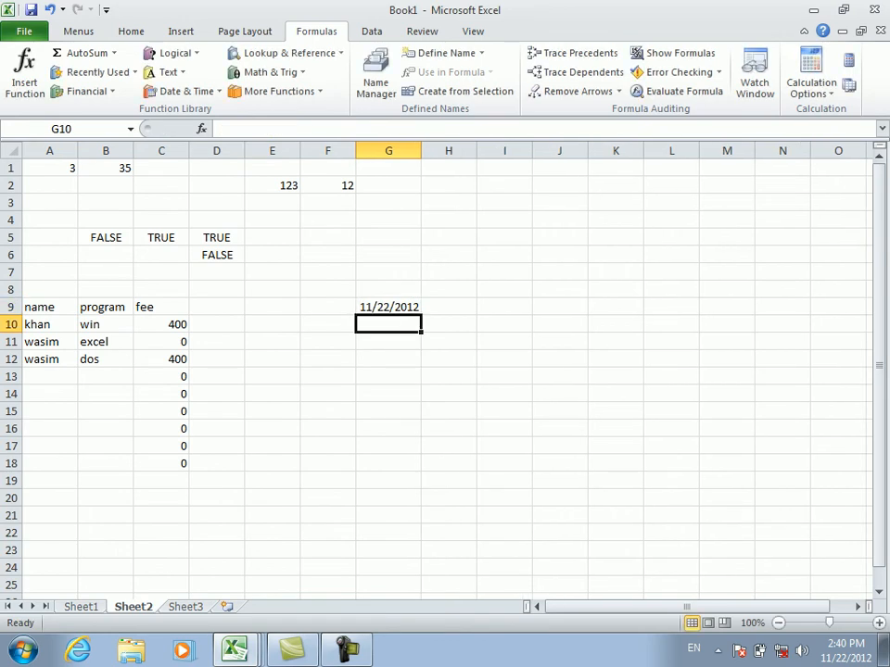
pyautogui.write('12')
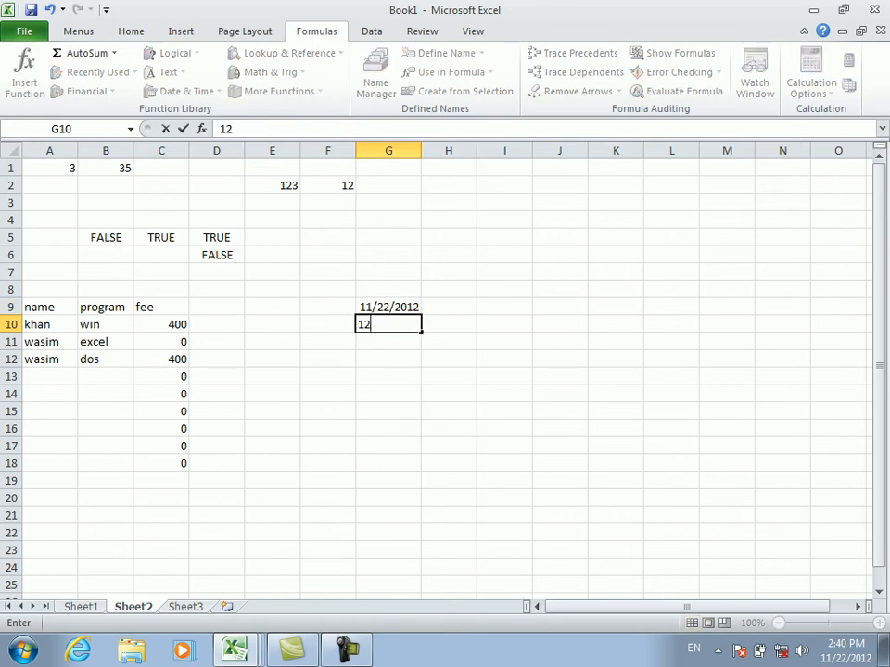
pyautogui.write('/22/201')
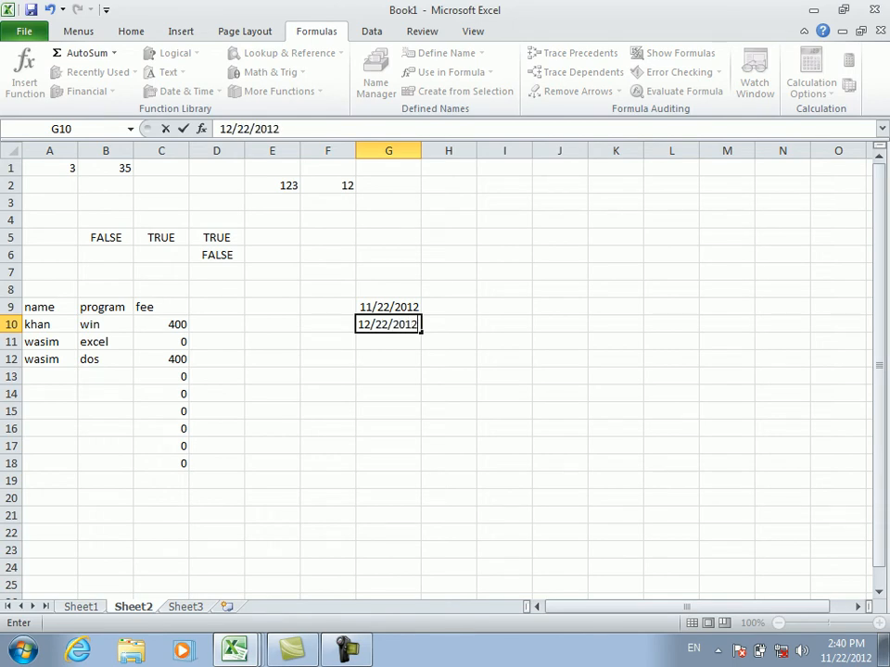
pyautogui.write('2')
pyautogui.press('Return')
# - Enter a NETWORKDAYS formula in G12 with G9 as the start date and G10 as the end date
pyautogui.press('Return')
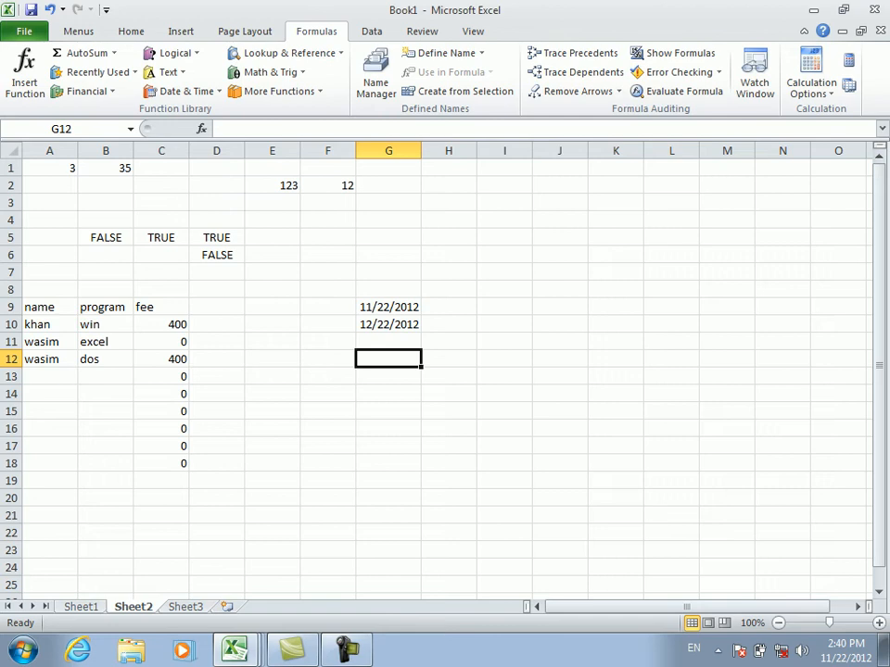
pyautogui.write('=')
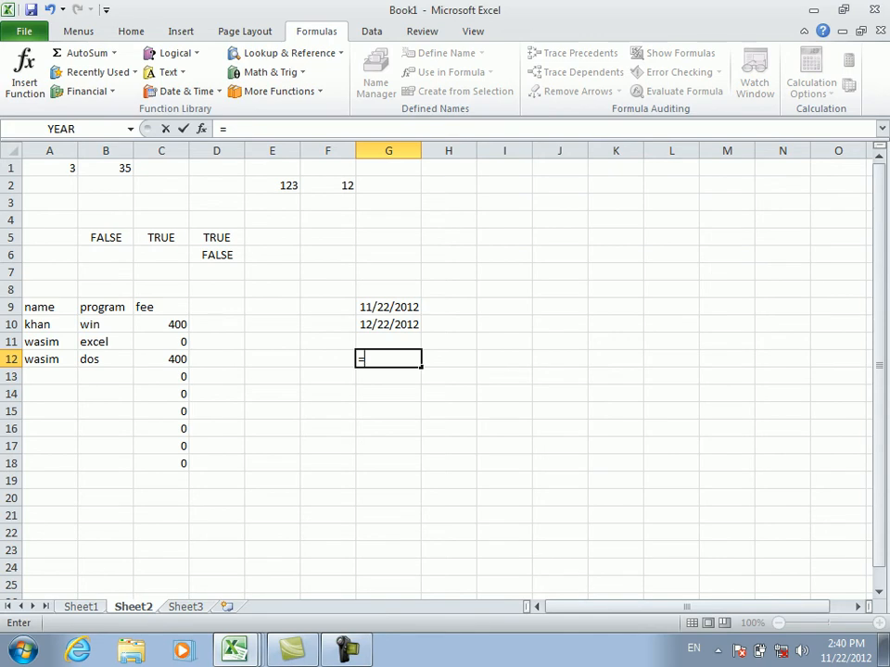
pyautogui.write('net')
pyautogui.press('Tab')
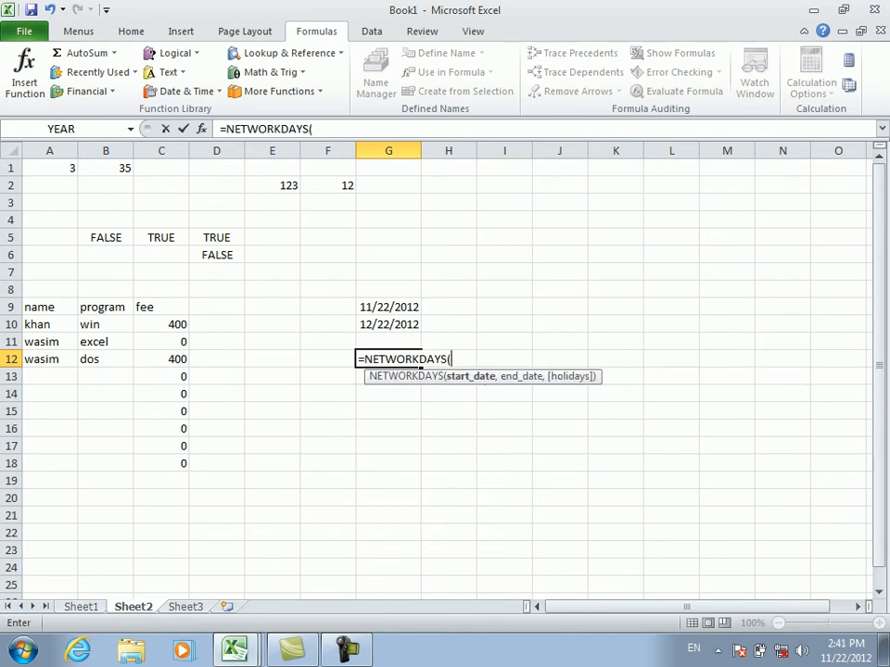
pyautogui.click(388, 307)
pyautogui.write(',')
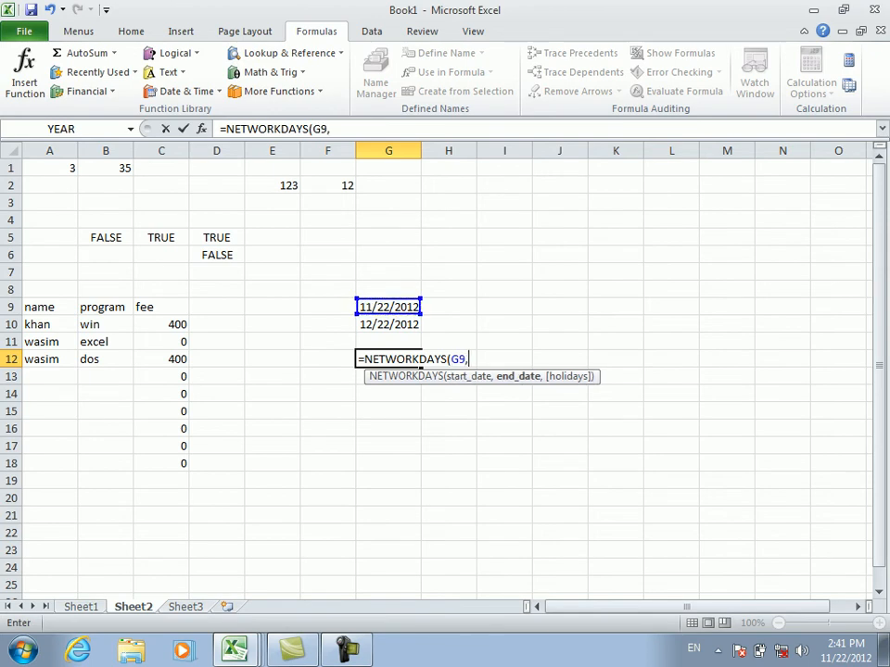
pyautogui.click(388, 325)
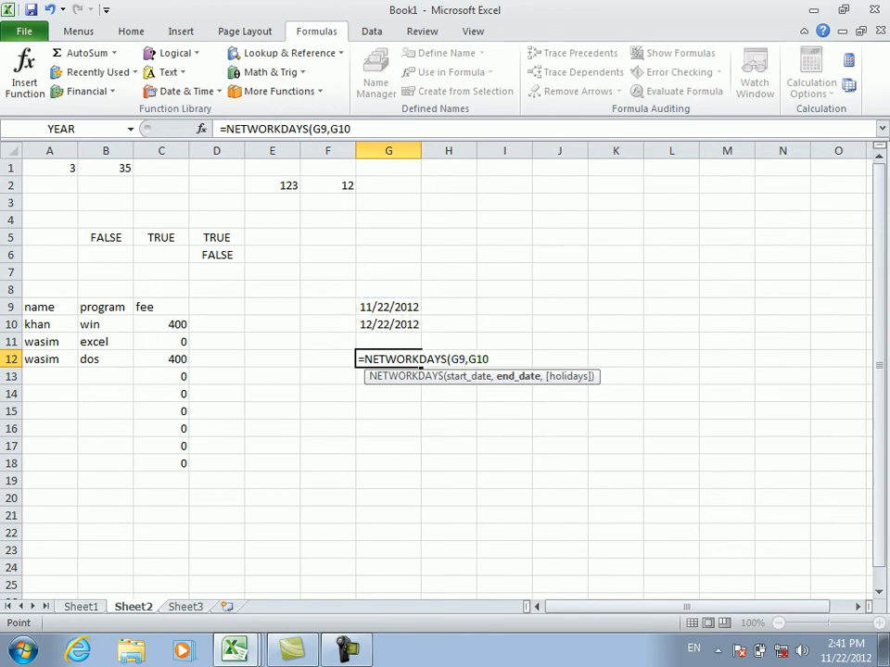
pyautogui.press('Return')
pyautogui.click(388, 358)
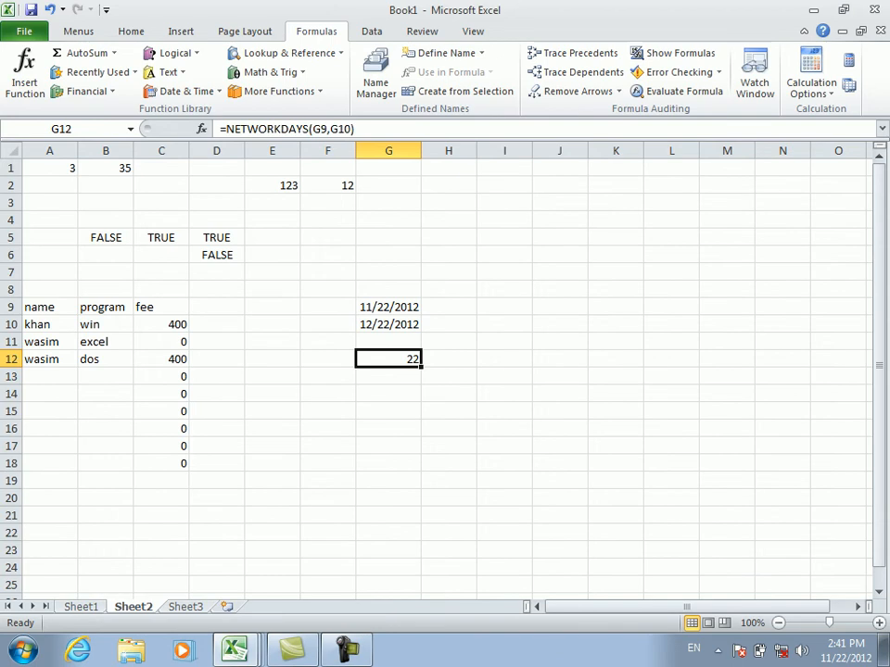
pyautogui.click(504, 376)
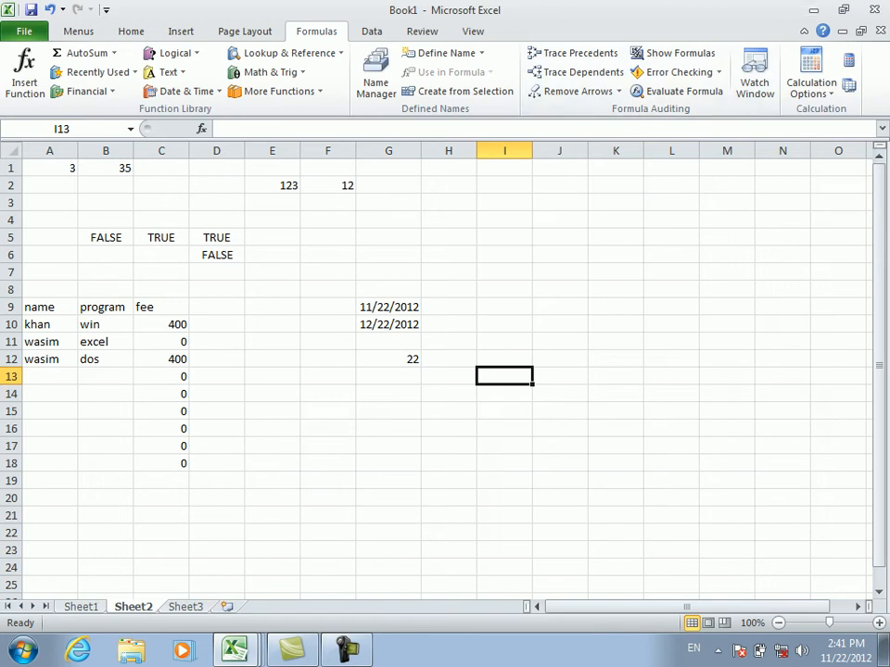
pyautogui.click(504, 307)
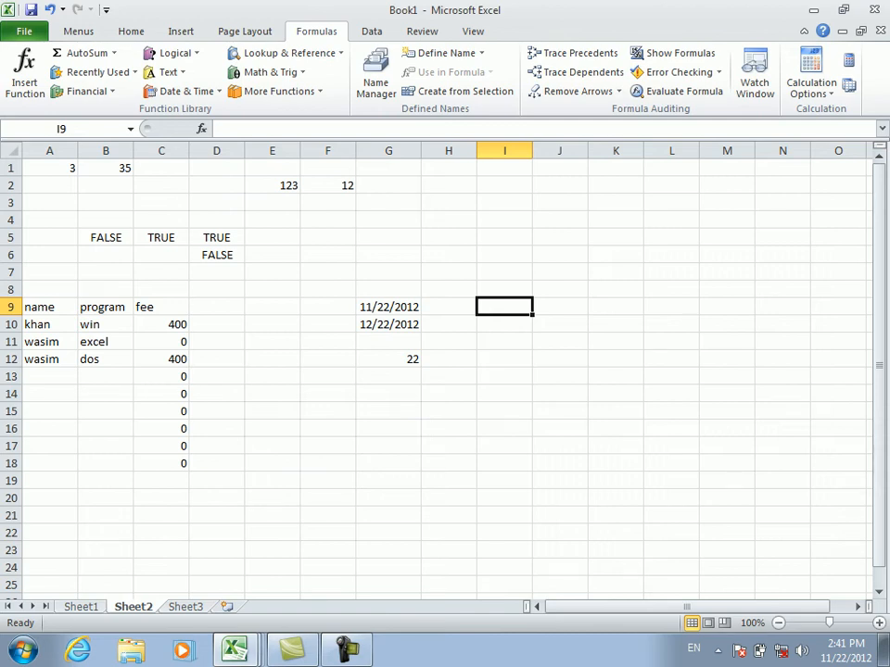
pyautogui.click(389, 342)
pyautogui.click(388, 359)
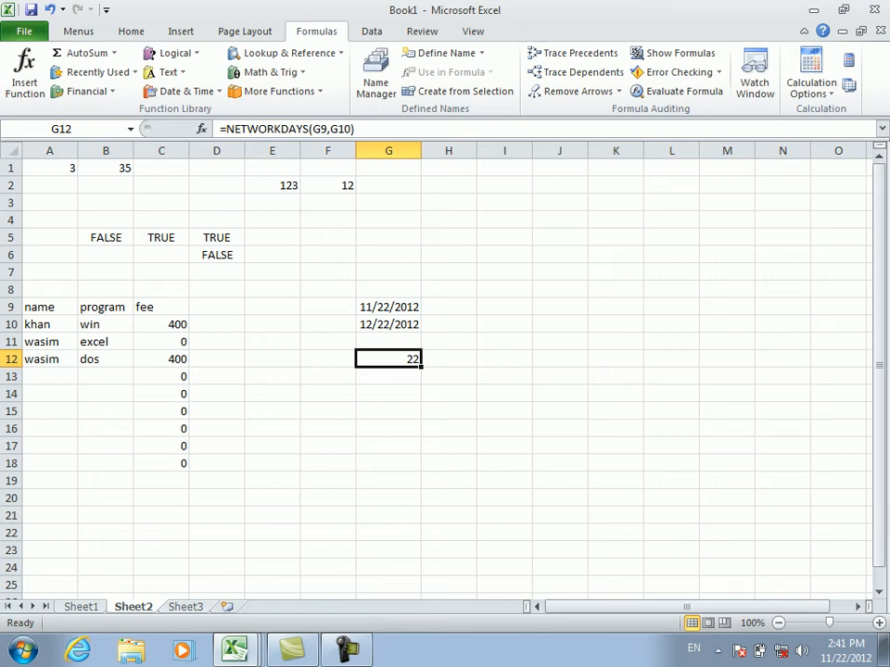
pyautogui.click(504, 255)
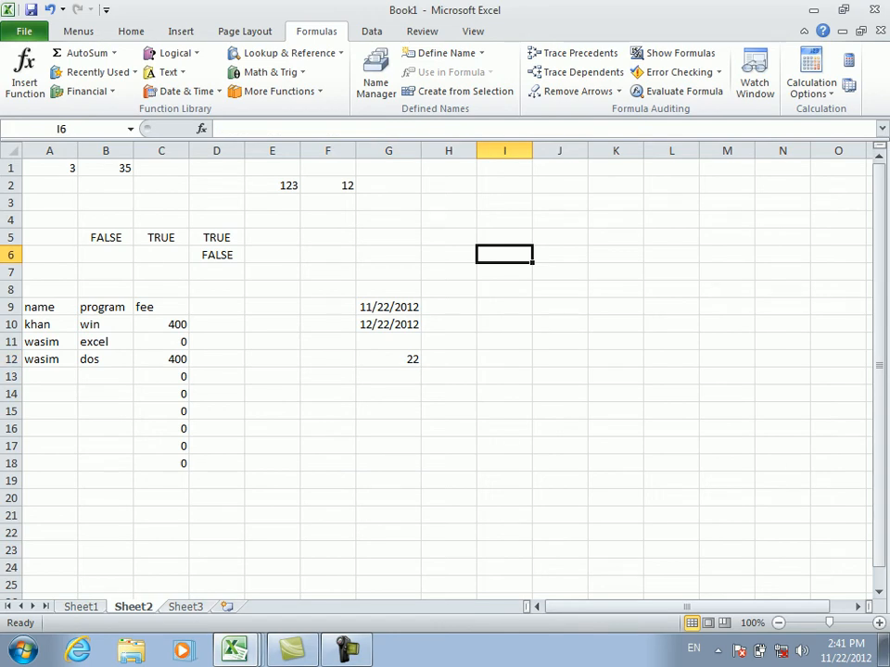
# - Add a new worksheet and enter the dates 12/2/2012 in D3 and 3/2/2013 in D4
pyautogui.click(227, 607)
pyautogui.click(217, 202)
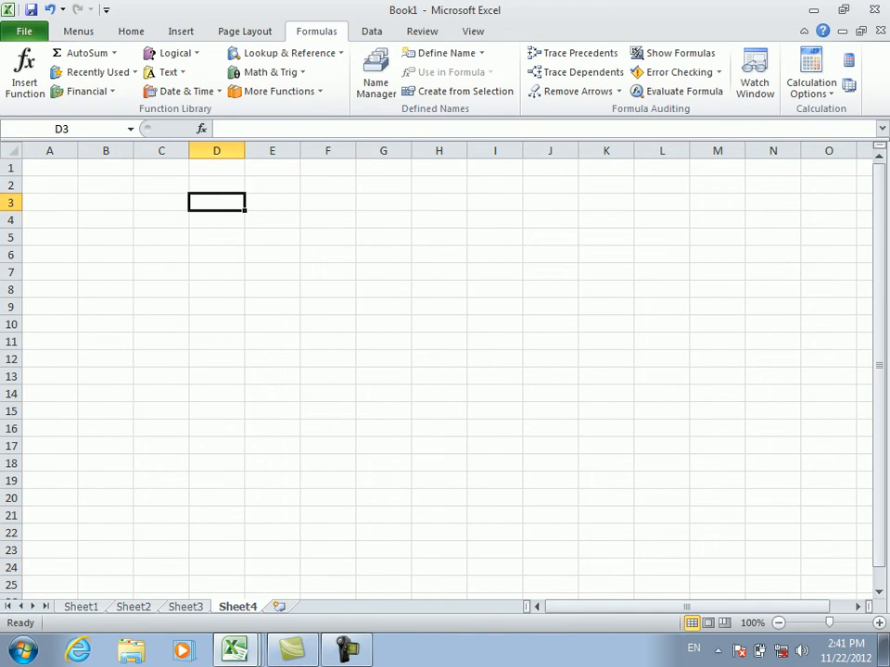
pyautogui.write('12/')
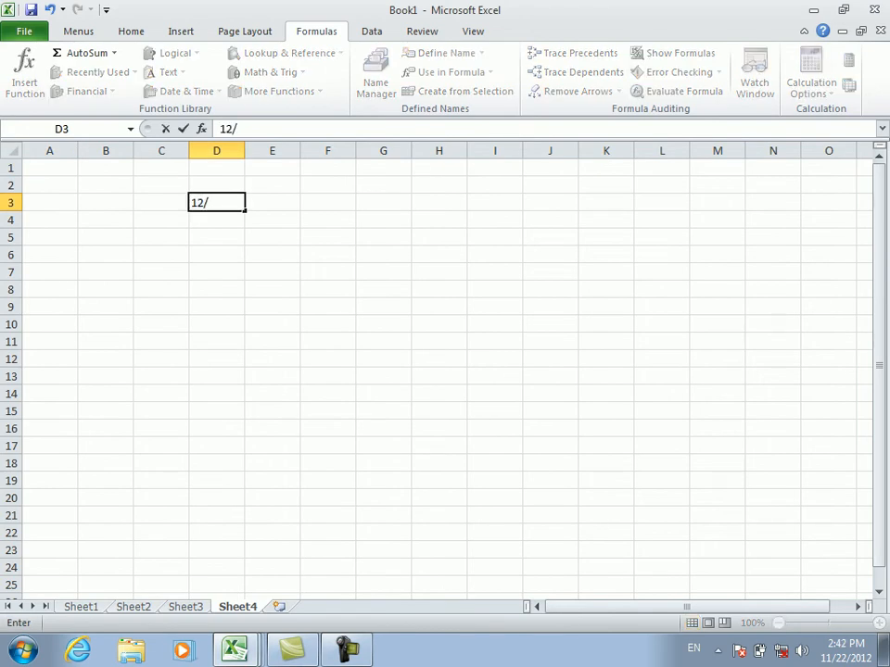
pyautogui.write('2/2012')
pyautogui.press('Return')
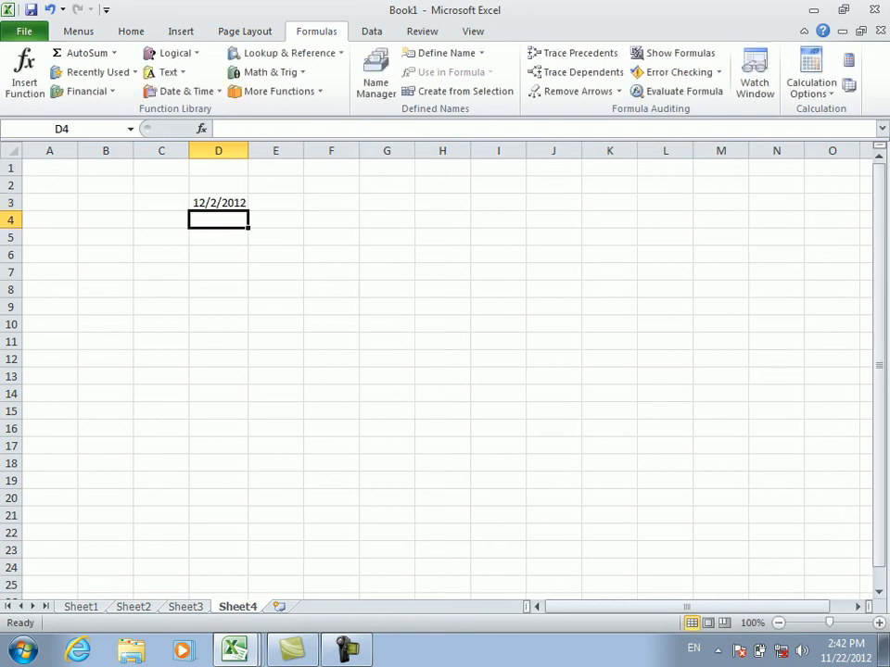
pyautogui.write('2')
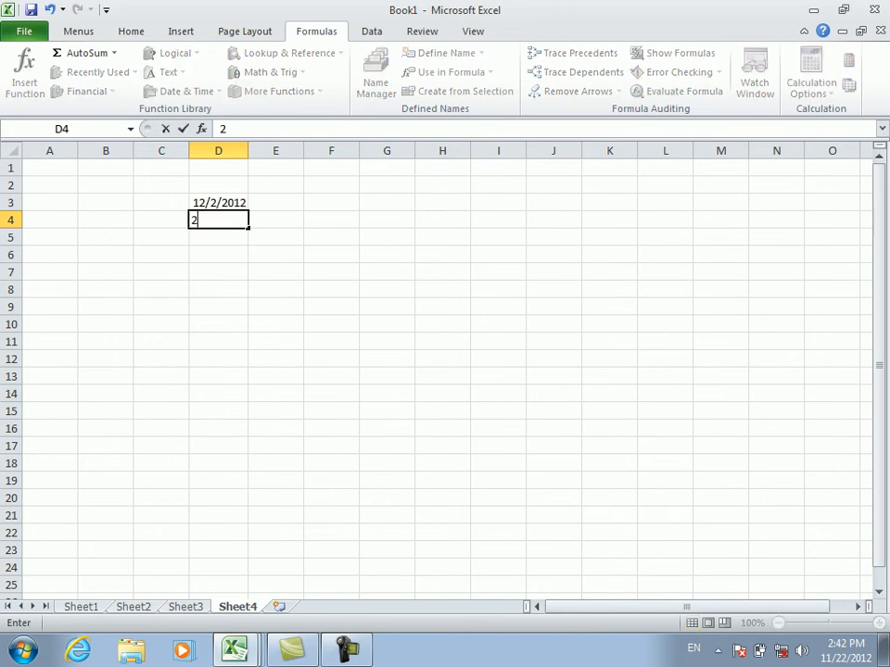
pyautogui.press('BackSpace')
pyautogui.write('3/2/')
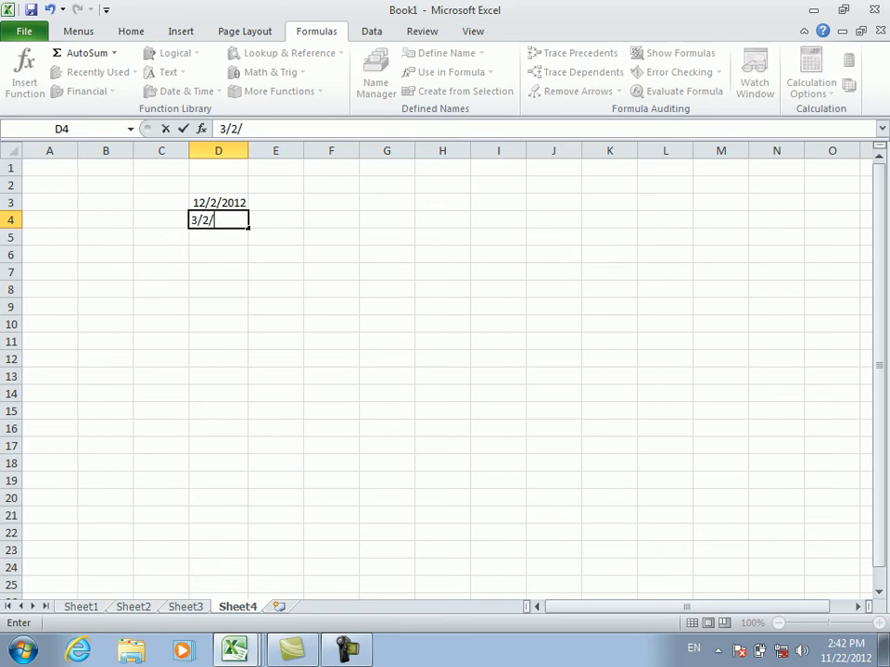
pyautogui.write('2013')
pyautogui.press('Return')
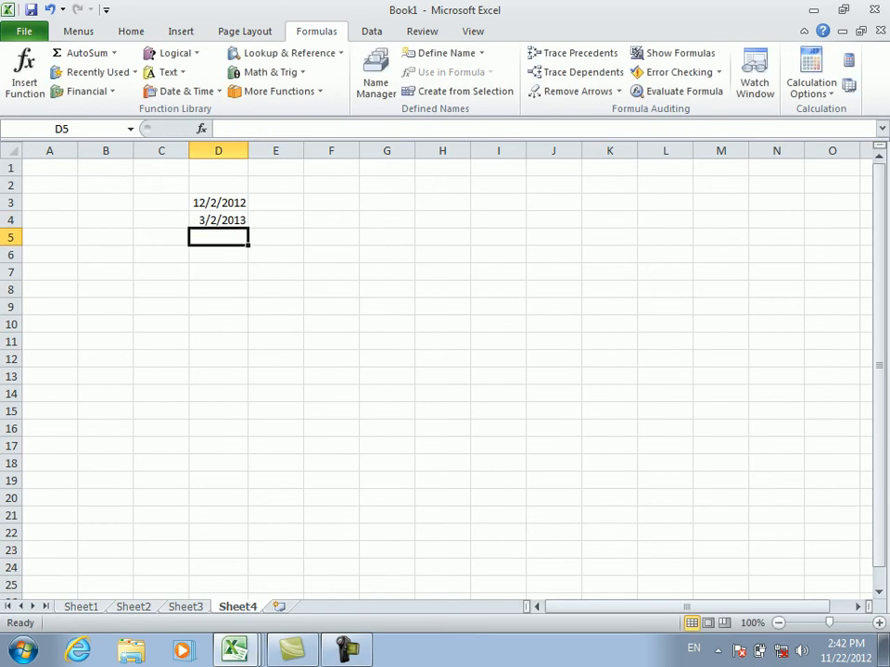
# - Begin a NETWORKDAYS.INTL formula in D8 with D3 as the start date and D4 as the end date
pyautogui.click(275, 289)
pyautogui.click(218, 289)
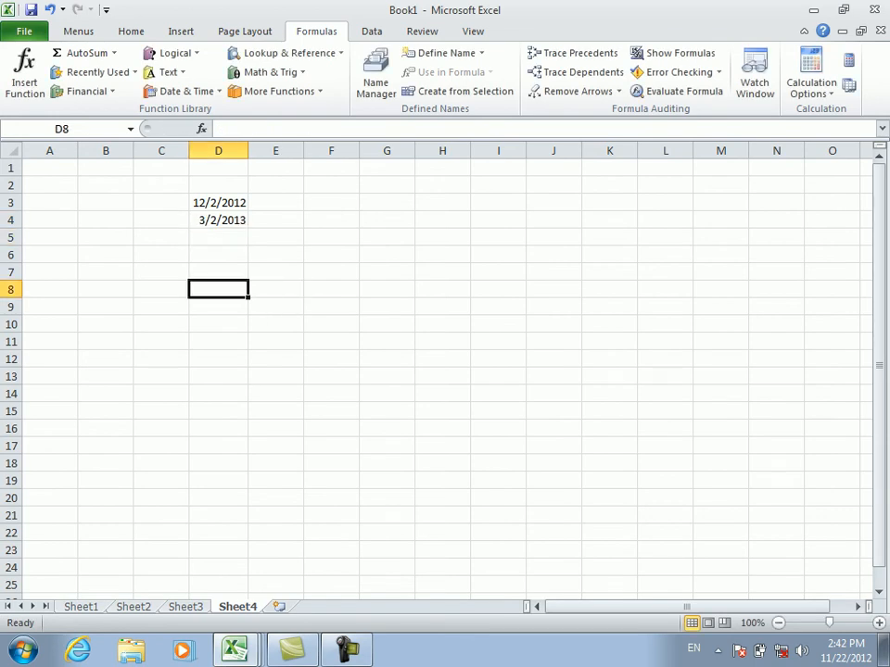
pyautogui.write('=net')
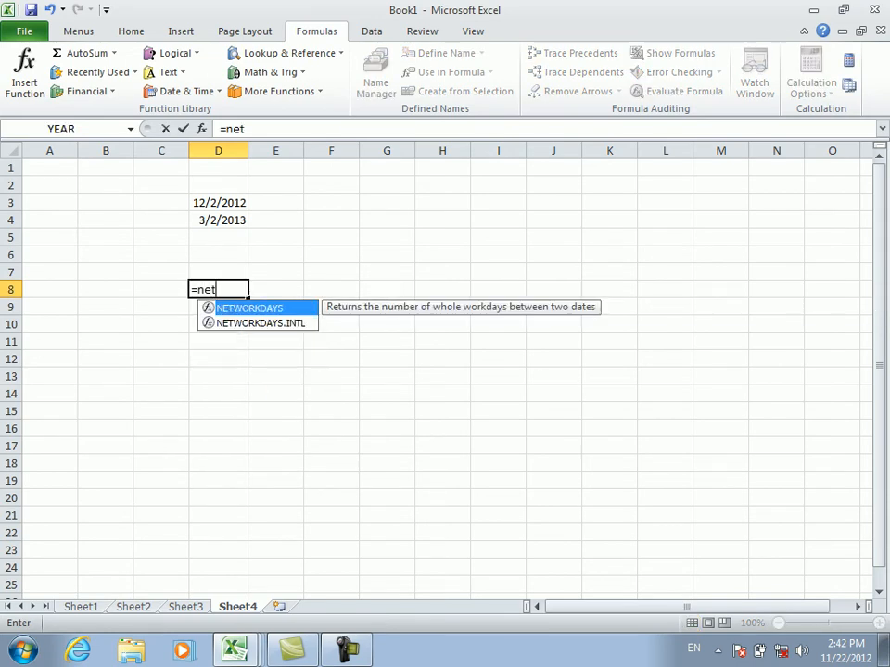
pyautogui.press('Down')
pyautogui.press('Tab')
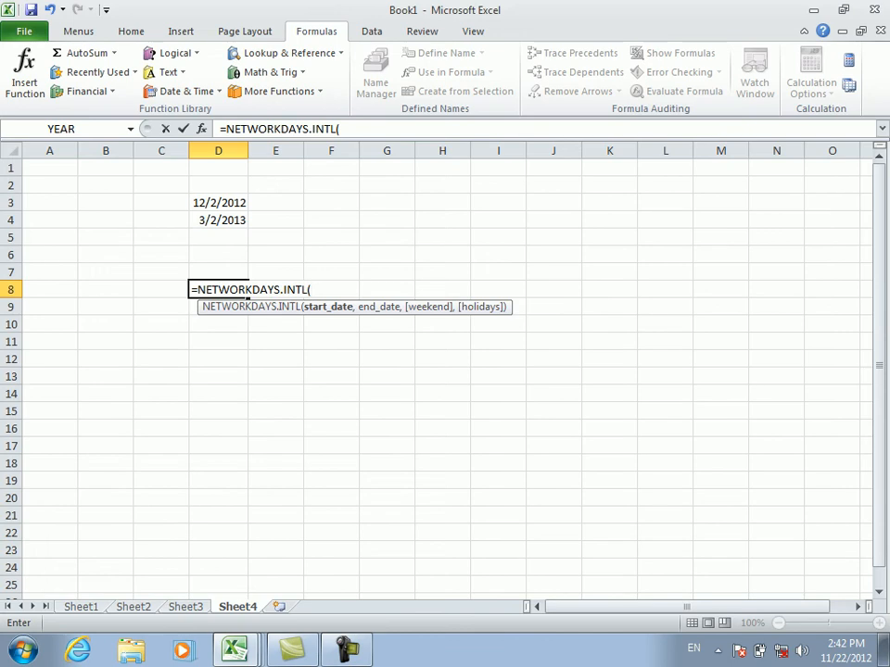
pyautogui.click(219, 203)
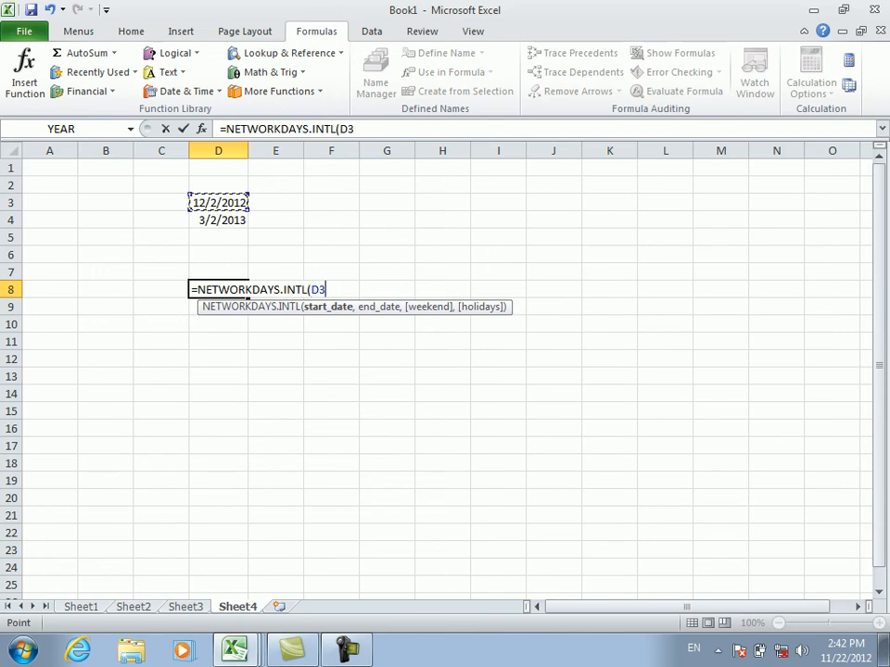
pyautogui.write(',')
pyautogui.click(219, 221)
pyautogui.write(',')
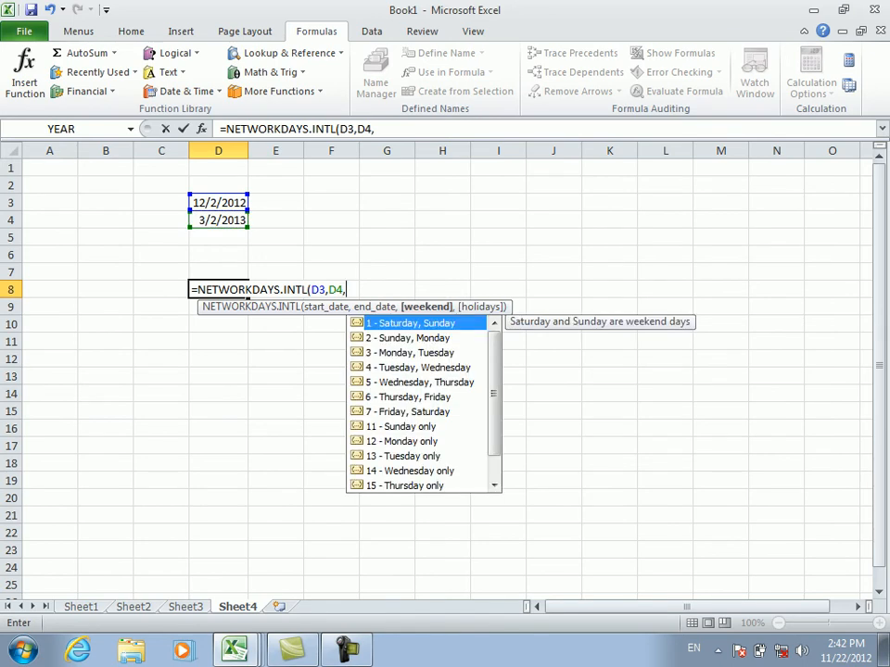
# - Look through the weekend options for the third argument and enter the D8 formula with that argument left empty
pyautogui.press('Down')
pyautogui.press('Down')
pyautogui.press('Down')
pyautogui.press('Down')
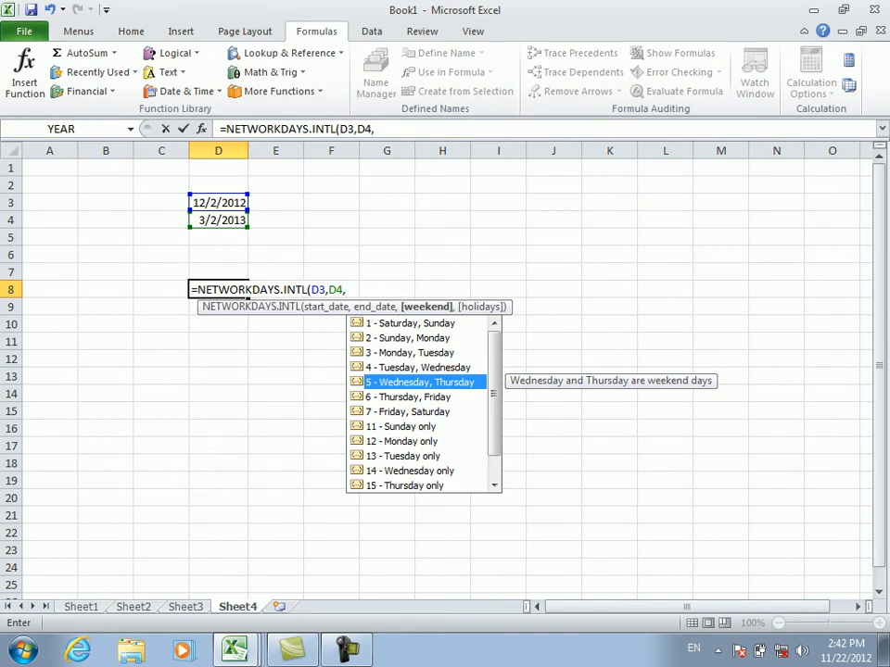
pyautogui.press('Down')
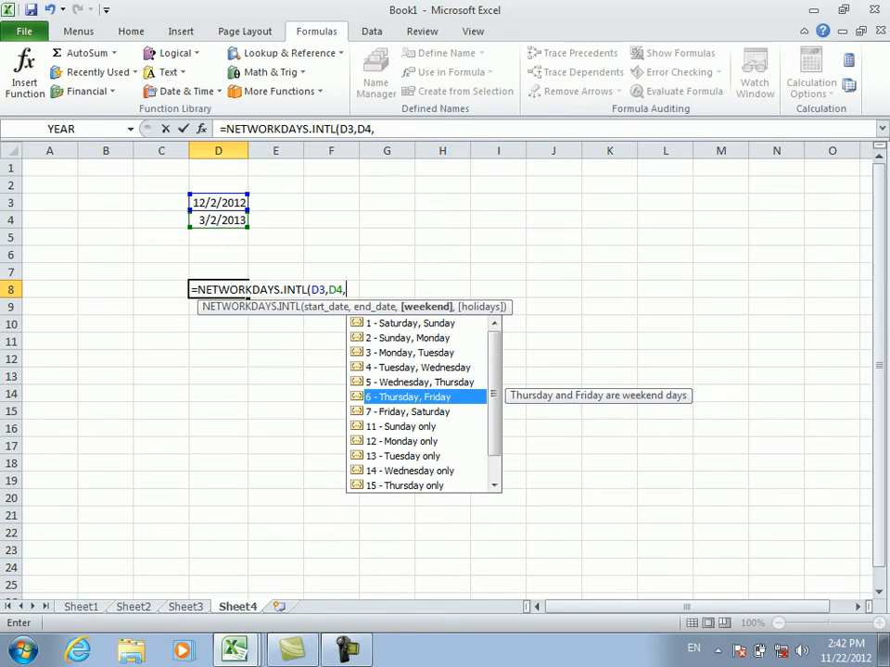
pyautogui.press('Down')
pyautogui.press('Down')
pyautogui.press('Down')
pyautogui.press('Down')
pyautogui.press('Down')
pyautogui.press('Down')
pyautogui.press('Down')
pyautogui.press('Down')
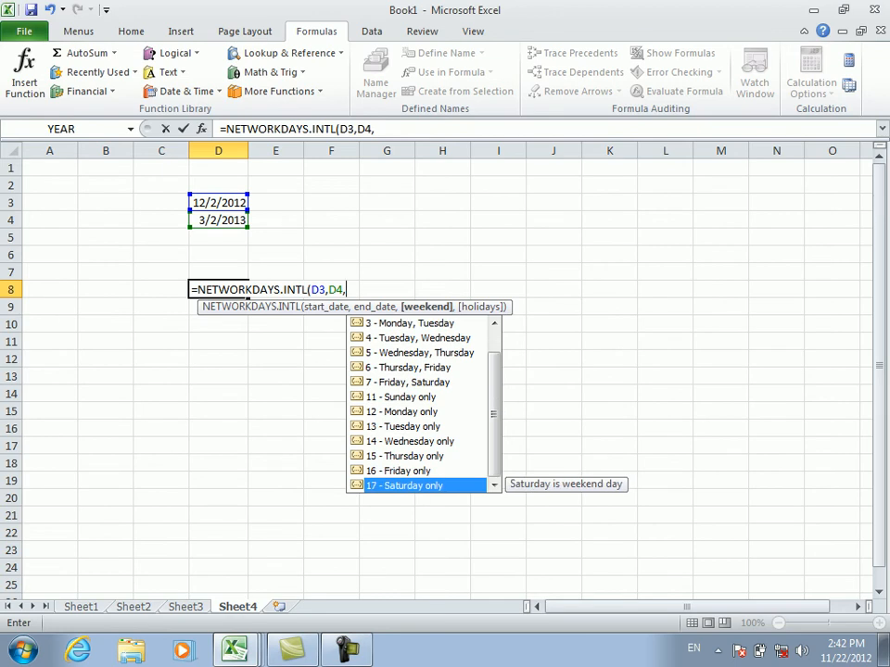
pyautogui.press('Up')
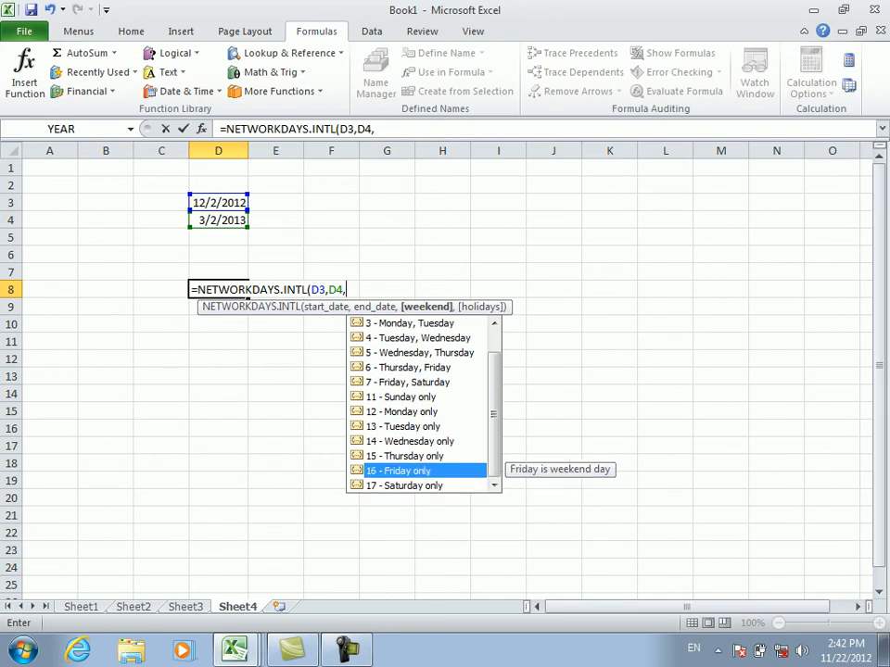
pyautogui.press('Return')
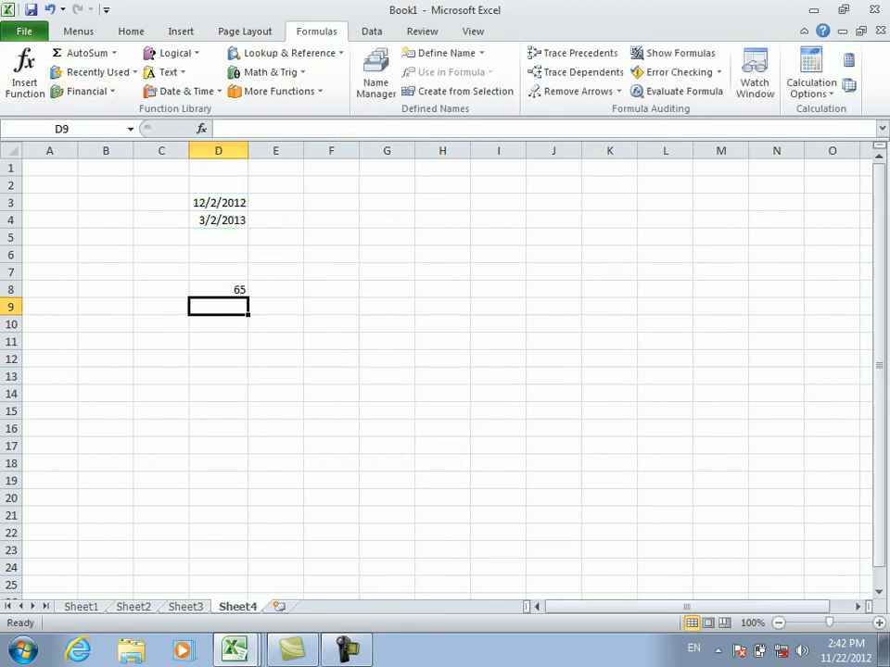
pyautogui.click(218, 290)
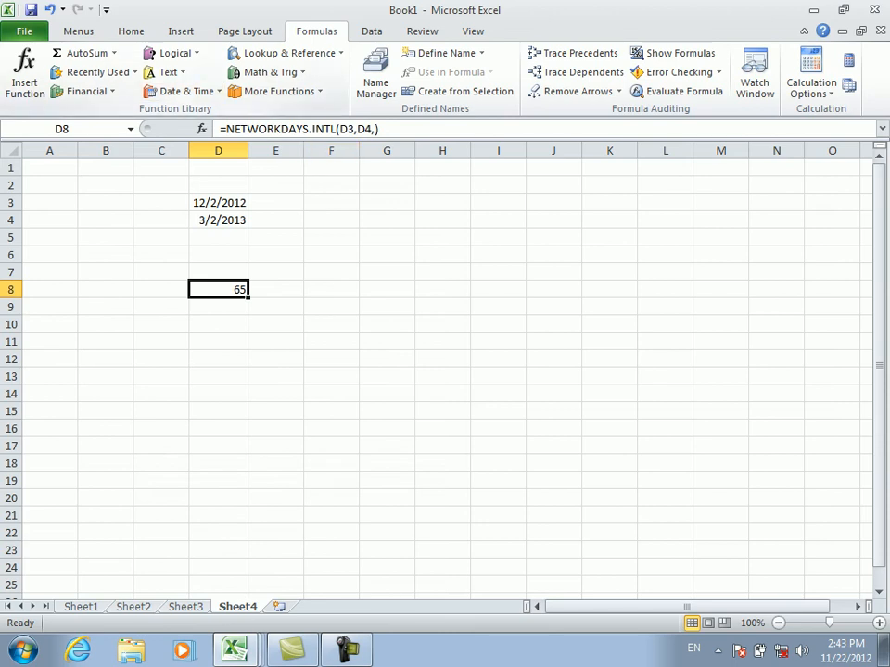
pyautogui.click(186, 91)
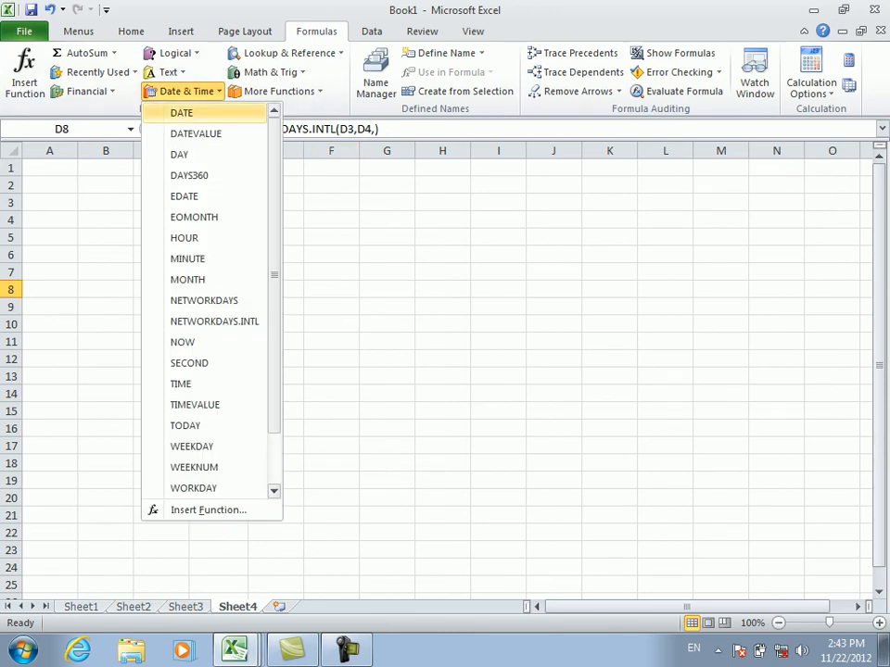
pyautogui.scroll(-1, 214, 306)
pyautogui.scroll(-2, 214, 306)
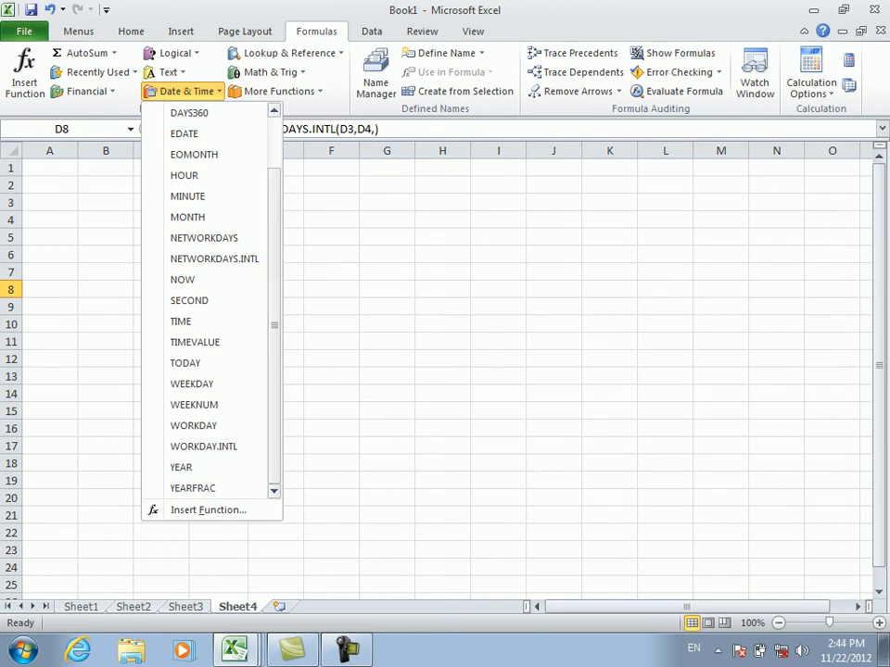
pyautogui.click(307, 128)
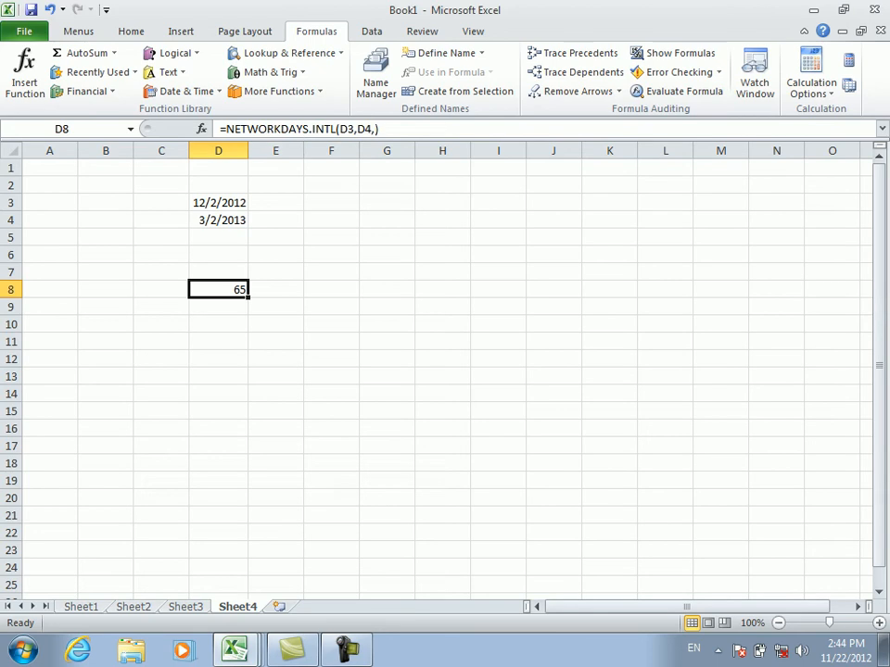
# - Enter a NOW formula in E10 to return the current date and time
pyautogui.click(275, 324)
pyautogui.write('=now')
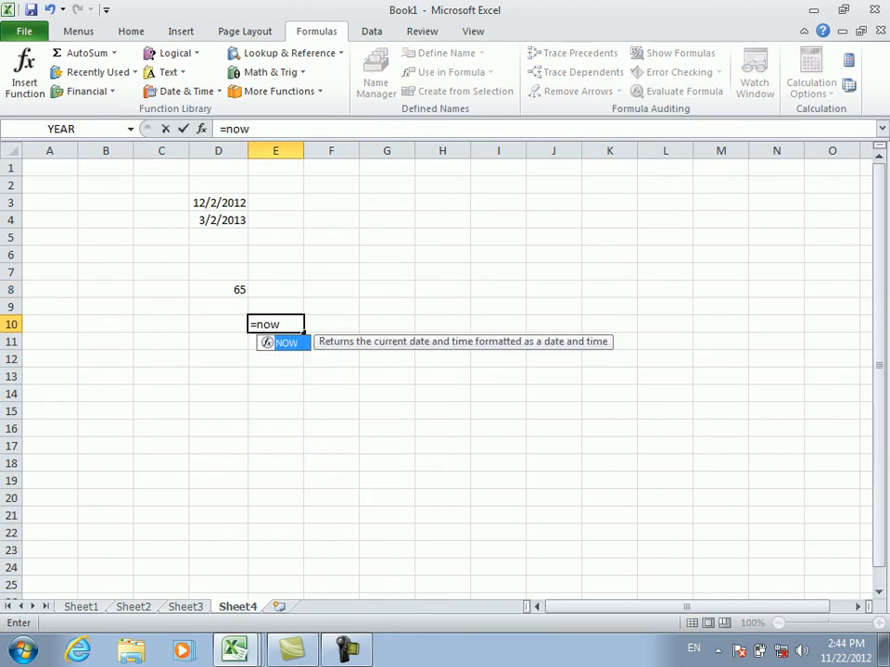
pyautogui.write('(')
pyautogui.press('Return')
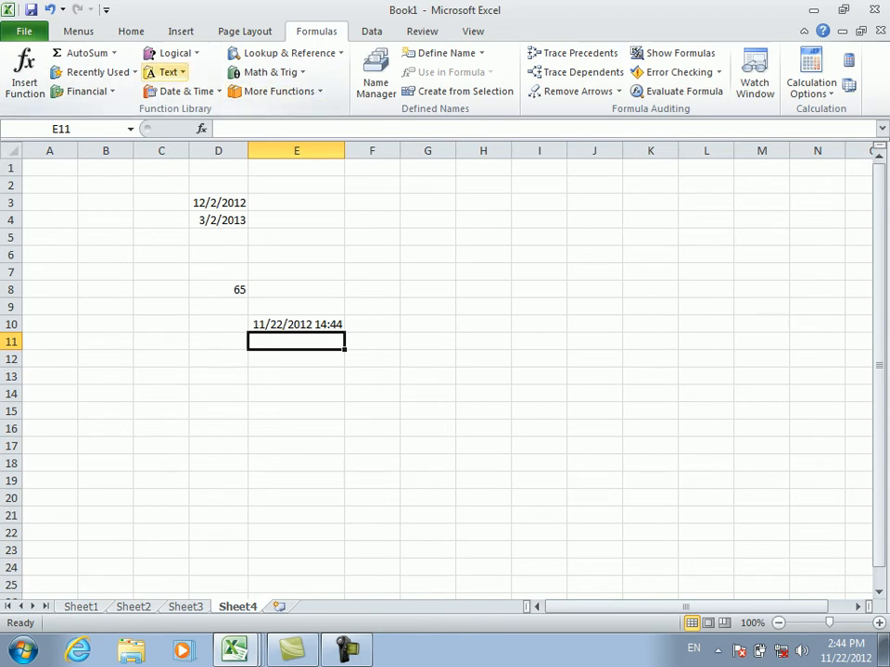
pyautogui.click(185, 91)
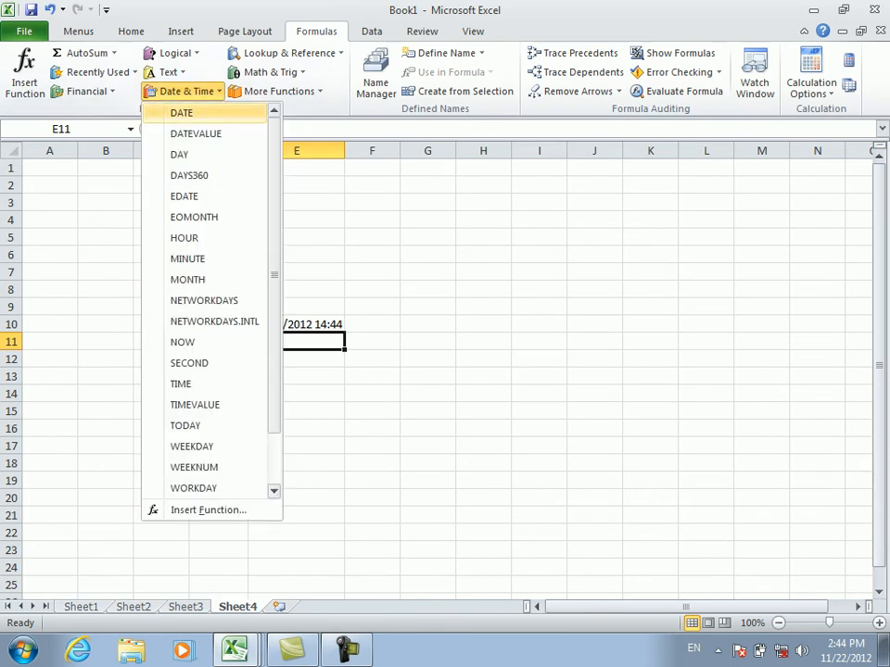
pyautogui.scroll(-3, 211, 305)
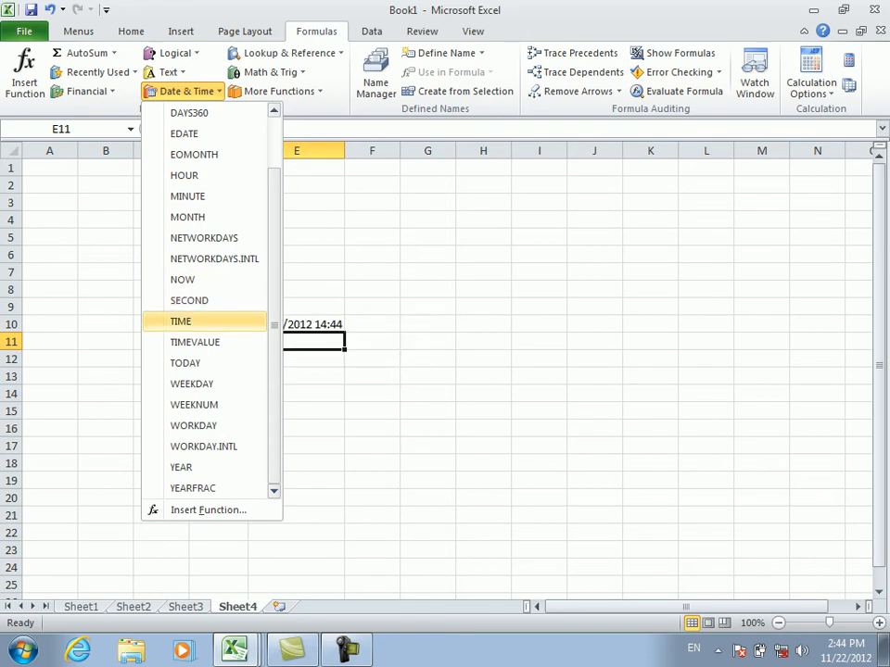
pyautogui.press('Escape')
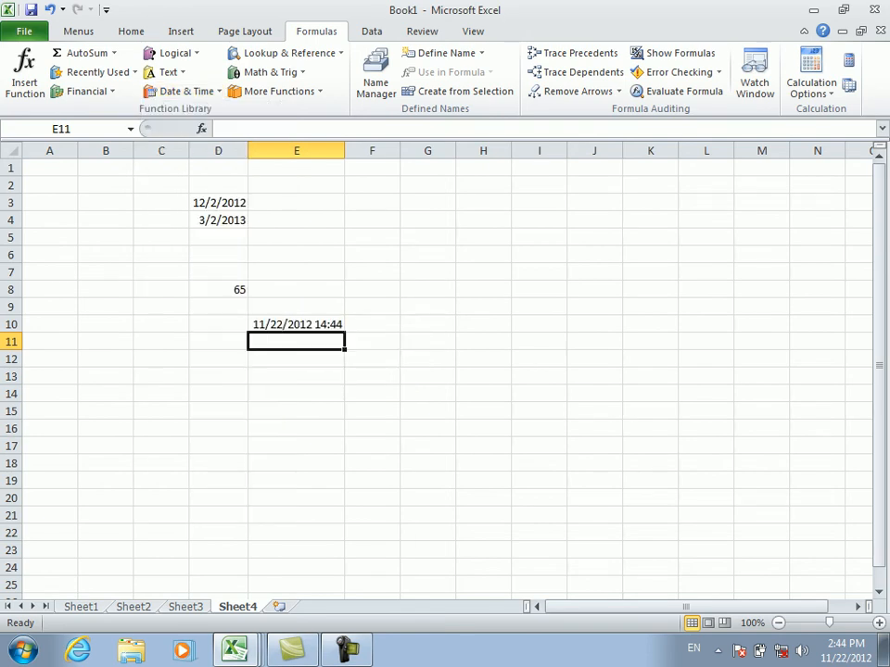
# - Enter a SECOND formula in G11 that extracts the seconds from the date and time in E10
pyautogui.click(427, 342)
pyautogui.write('=t')
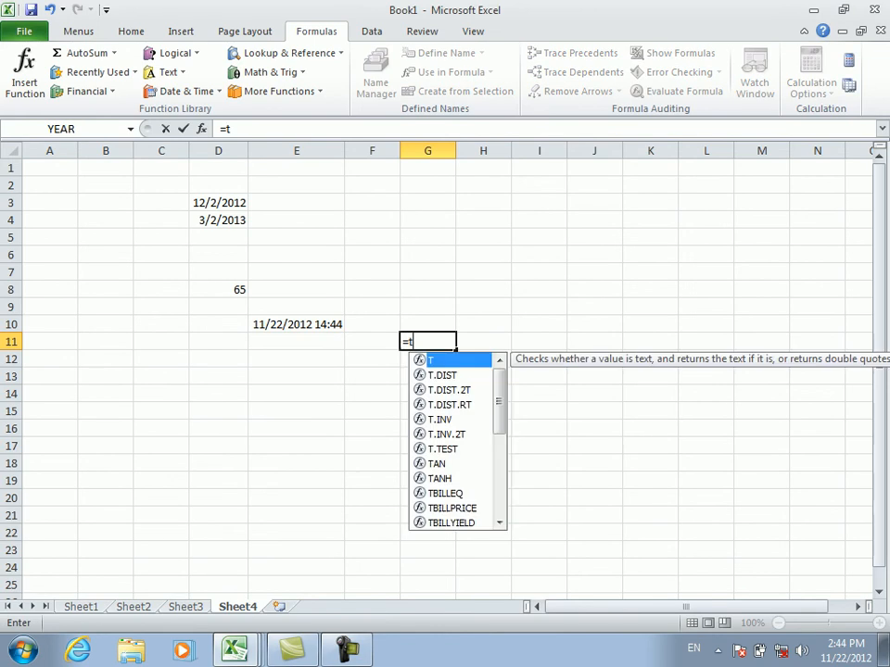
pyautogui.press('BackSpace')
pyautogui.write('sec')
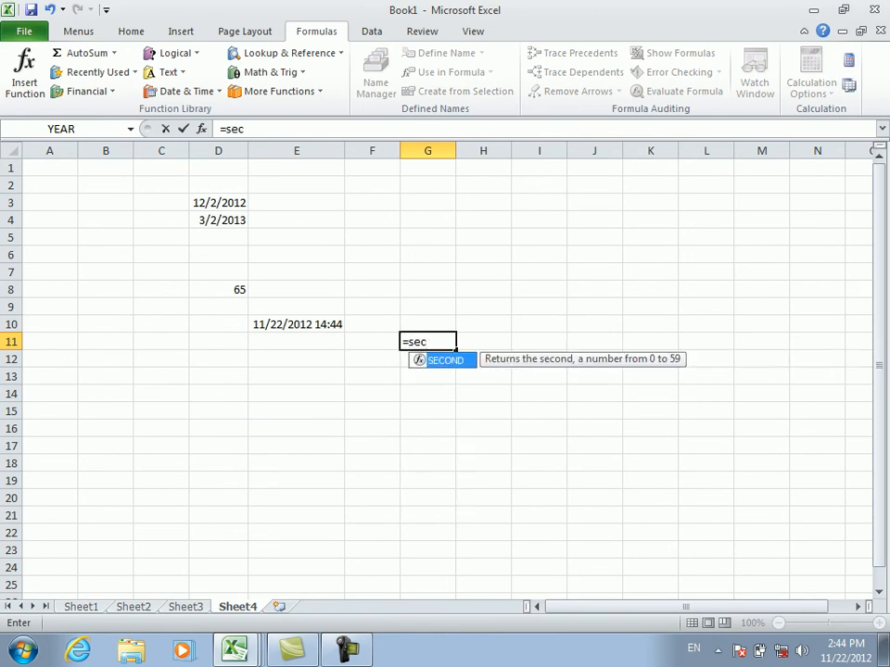
pyautogui.press('Tab')
pyautogui.click(296, 325)
pyautogui.write(')')
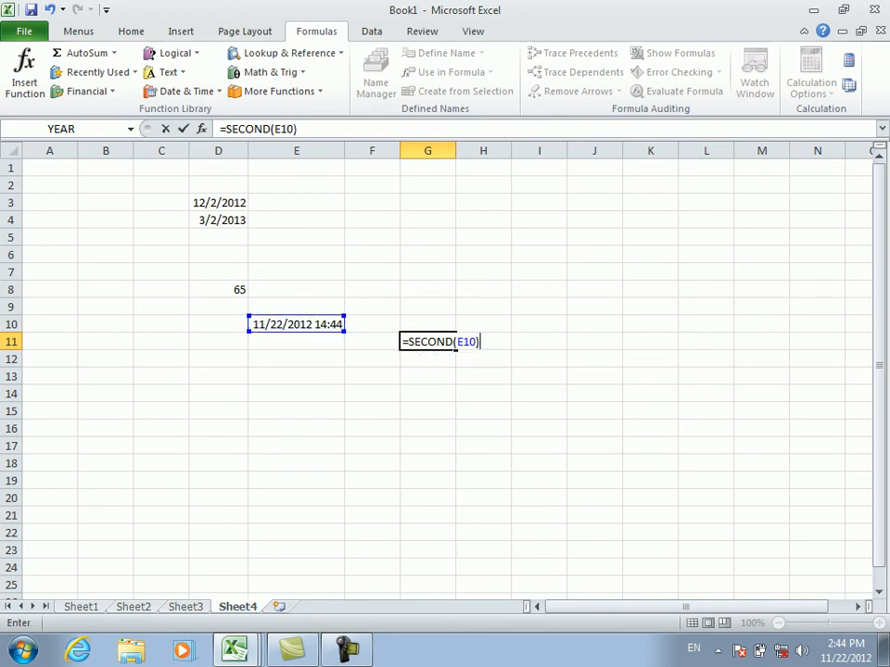
pyautogui.press('Return')
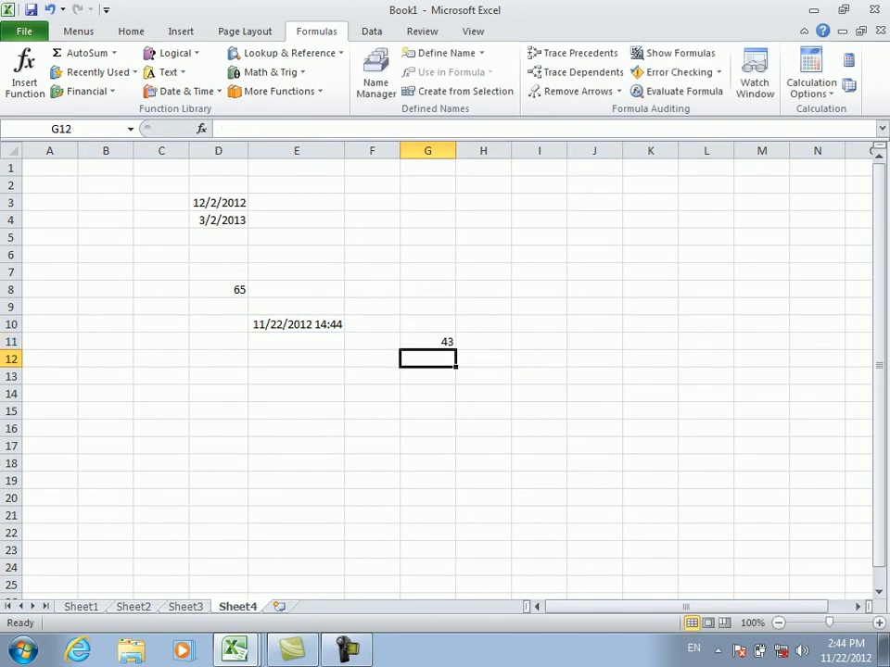
pyautogui.click(371, 376)
pyautogui.click(427, 342)
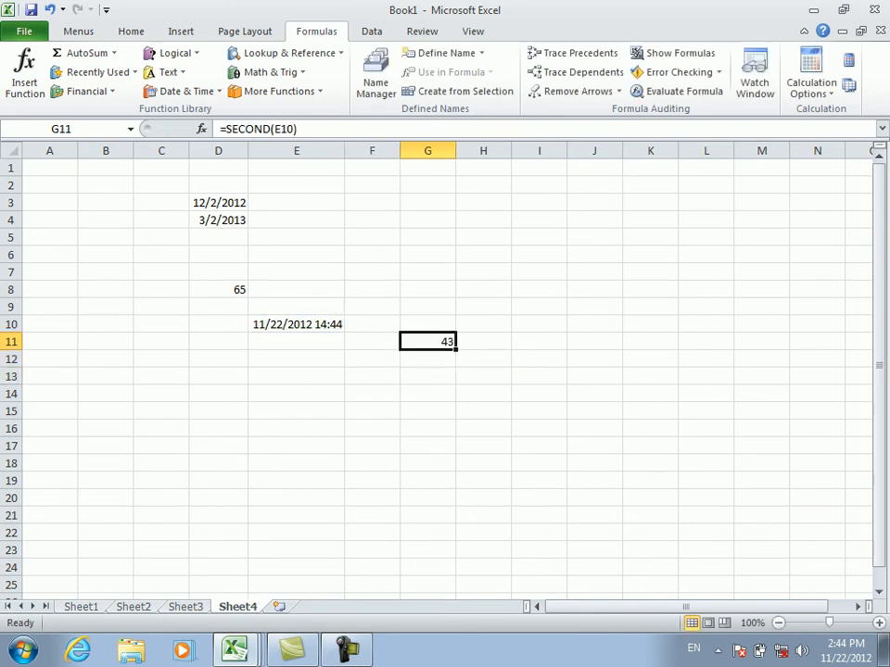
# - Read the description of the TIMEVALUE function and format the cells H8:H15 as Text
pyautogui.click(428, 394)
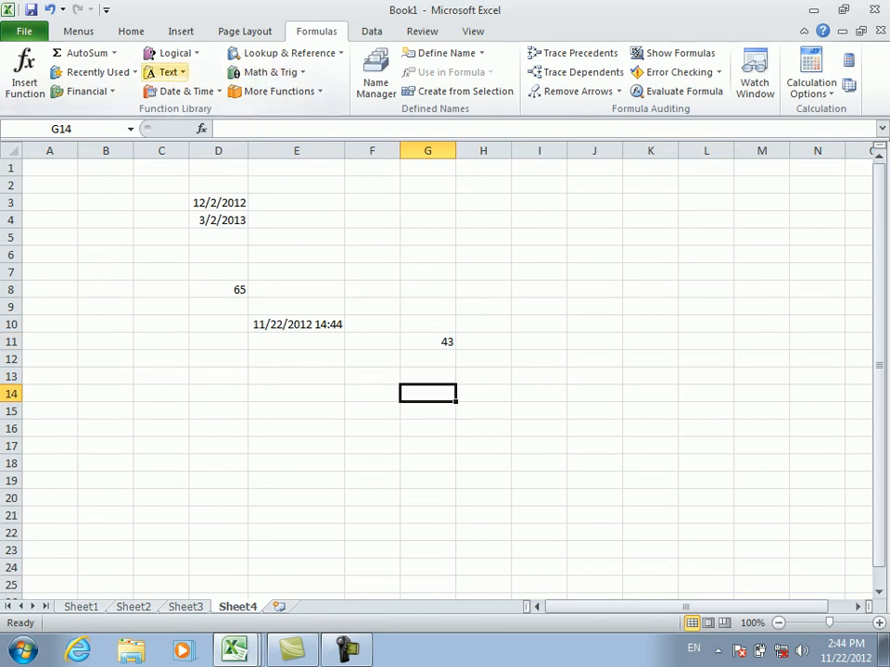
pyautogui.click(185, 91)
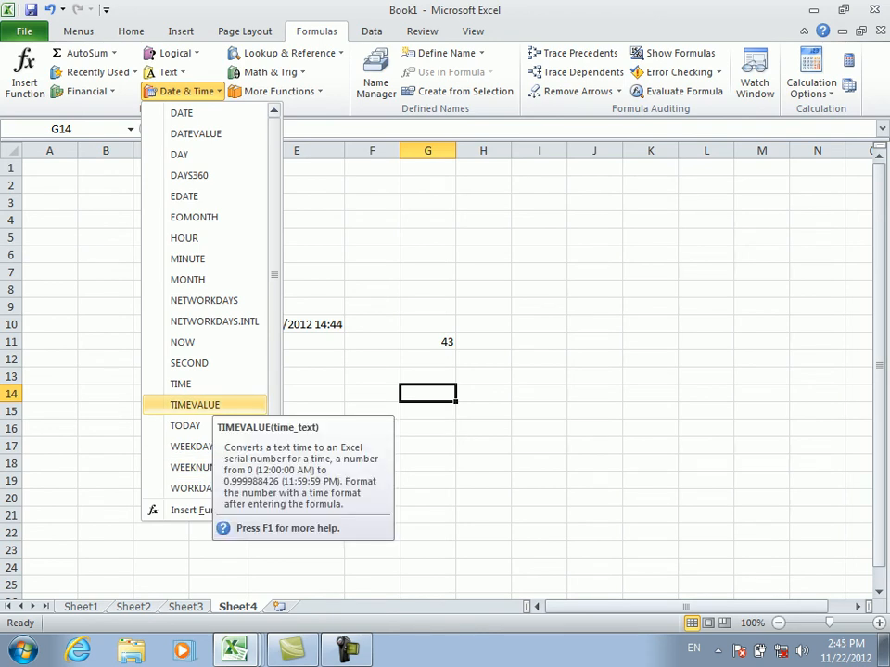
pyautogui.press('Escape')
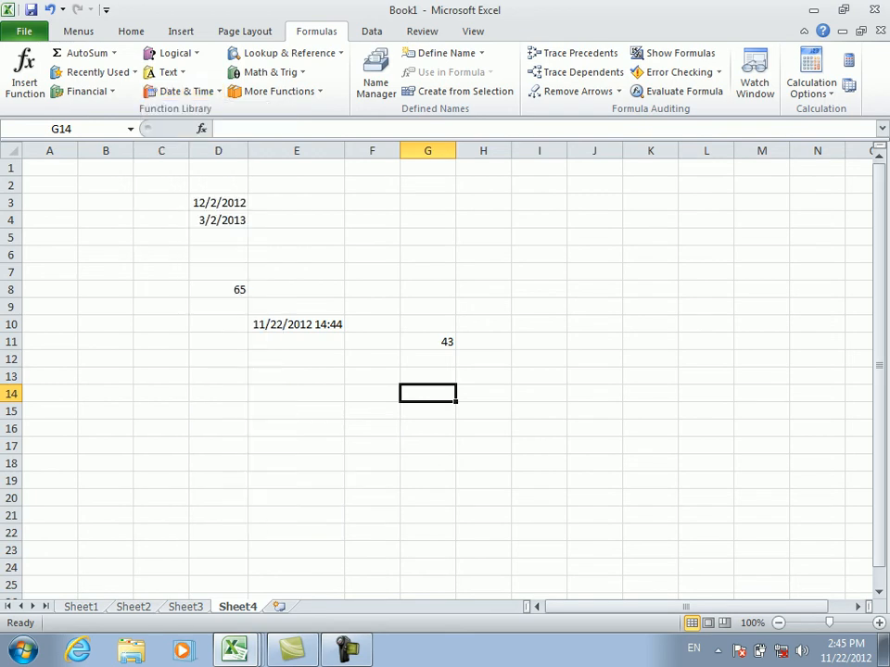
pyautogui.moveTo(482, 290); pyautogui.dragTo(483, 412)
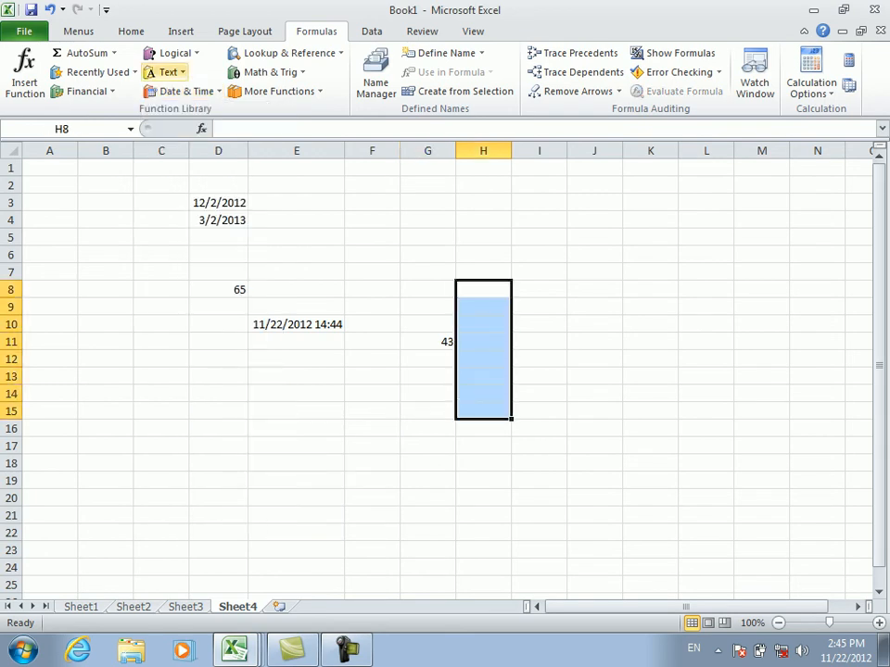
pyautogui.click(131, 31)
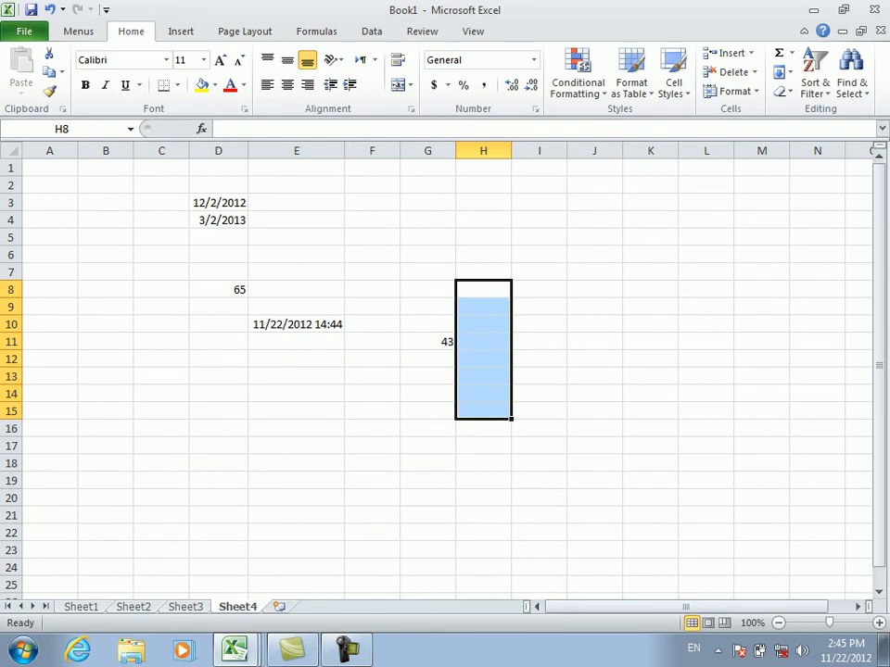
pyautogui.click(534, 61)
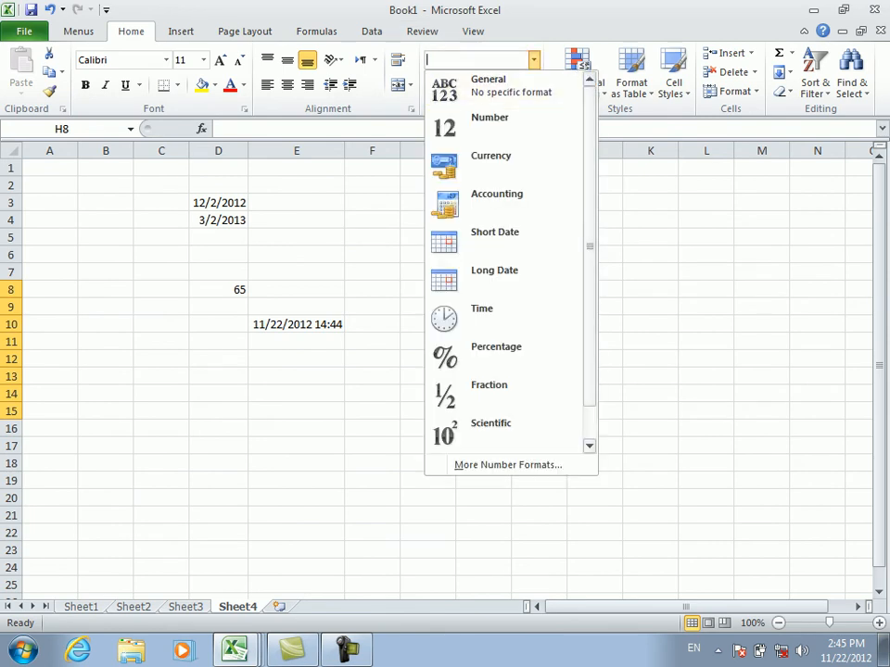
pyautogui.moveTo(589, 209); pyautogui.dragTo(589, 242)
pyautogui.click(481, 426)
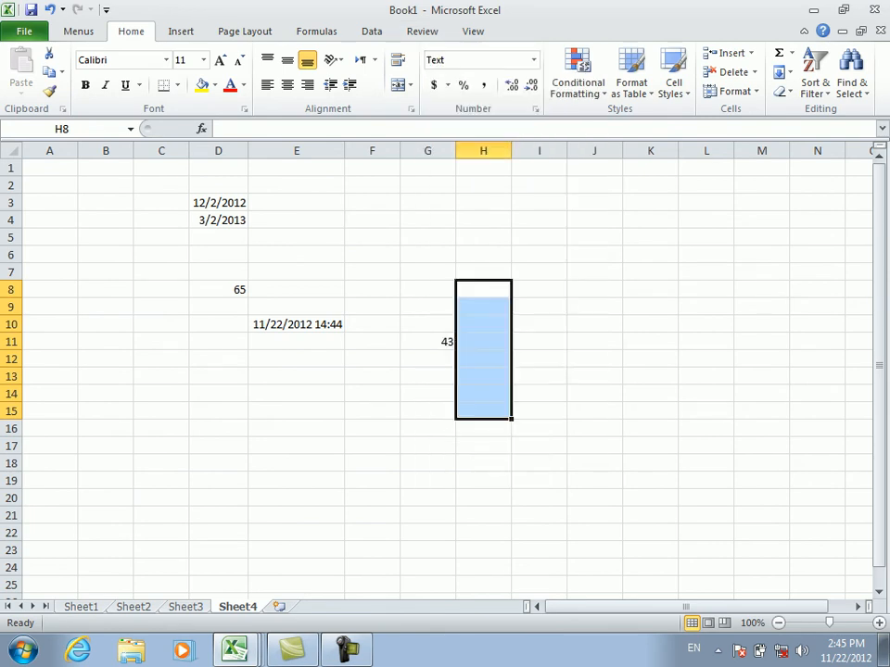
# - Enter the time 12:22 in the text-formatted cell H10
pyautogui.click(483, 325)
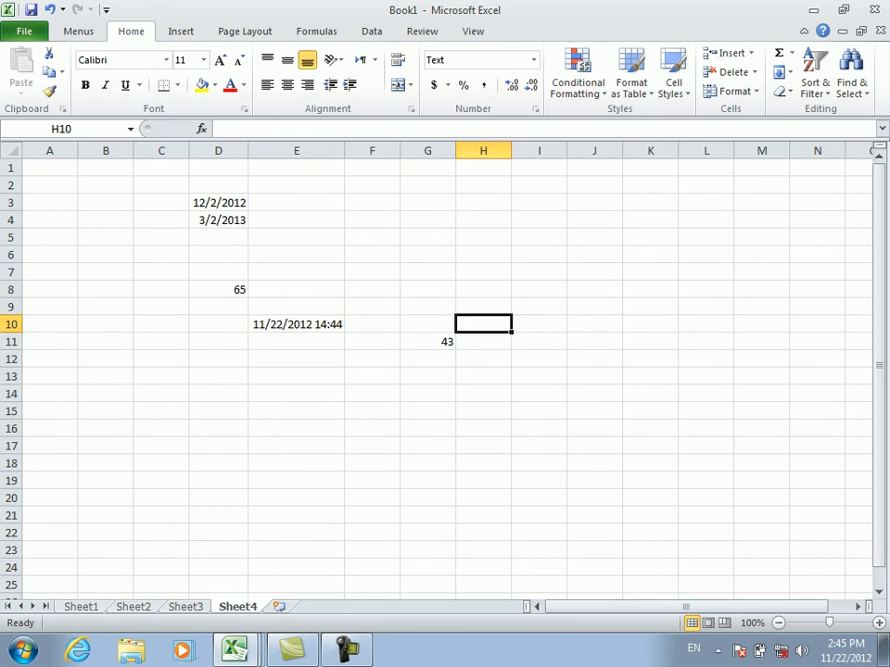
pyautogui.write('12:22')
pyautogui.press('Return')
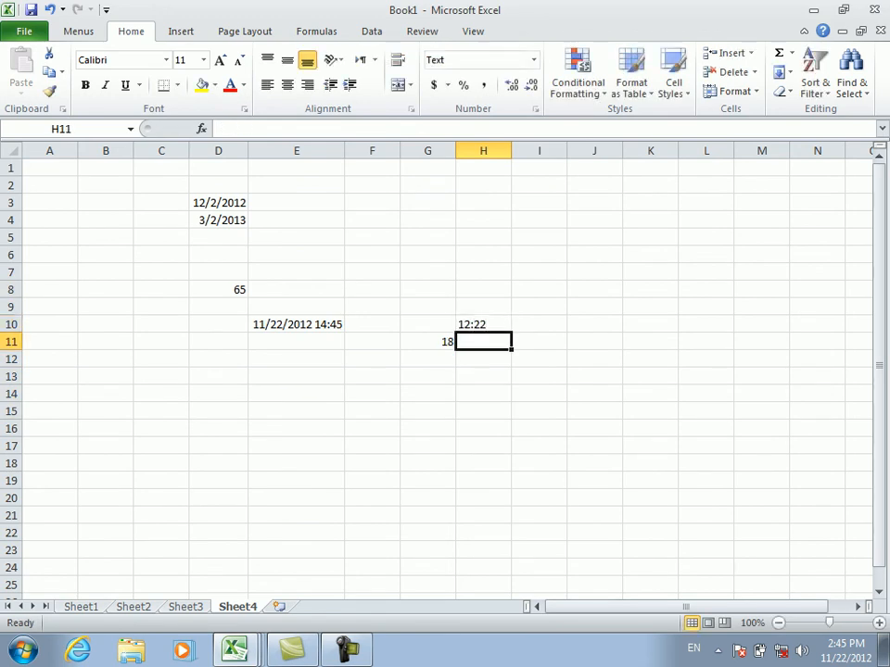
# - Enter a TIMEVALUE formula in J11 that converts the text time in H10 to a serial number
pyautogui.click(594, 342)
pyautogui.write('=')
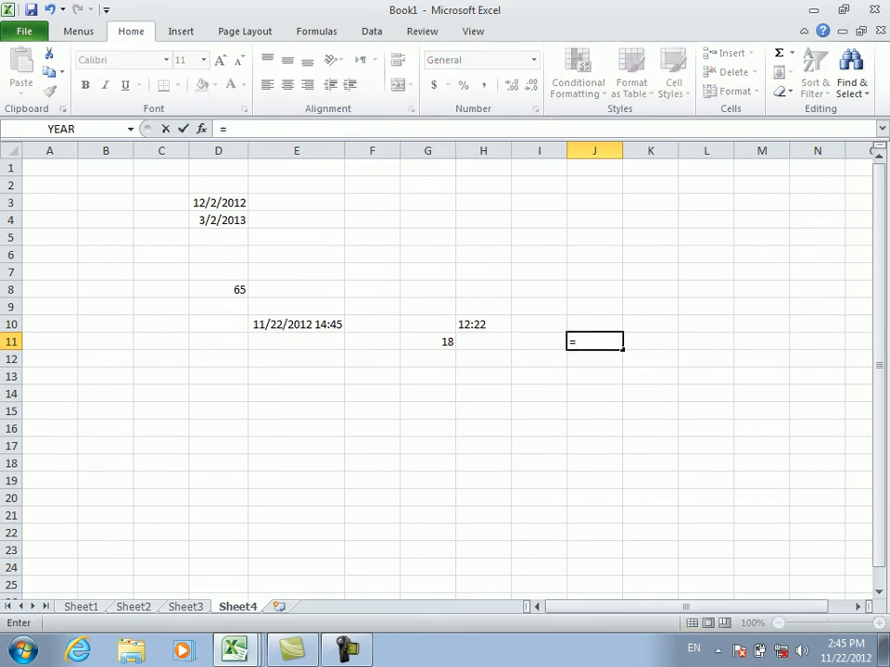
pyautogui.write('tim')
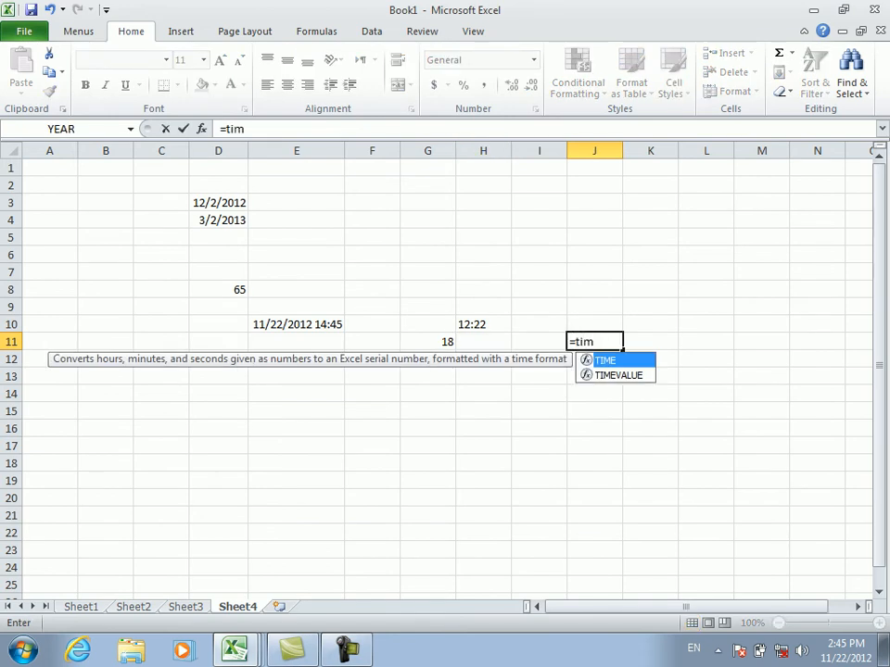
pyautogui.write('w')
pyautogui.press('BackSpace')
pyautogui.press('Down')
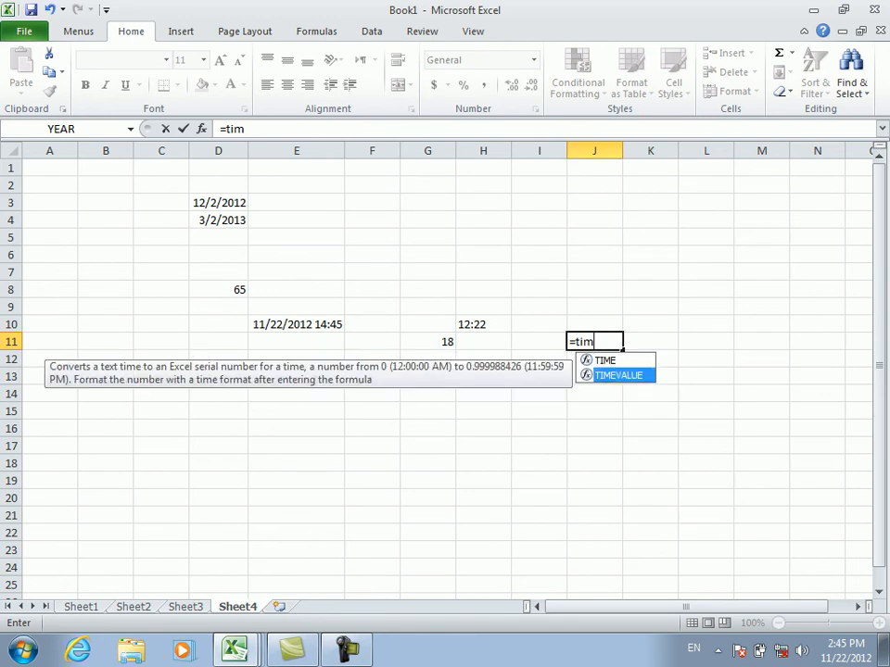
pyautogui.press('Tab')
pyautogui.click(483, 324)
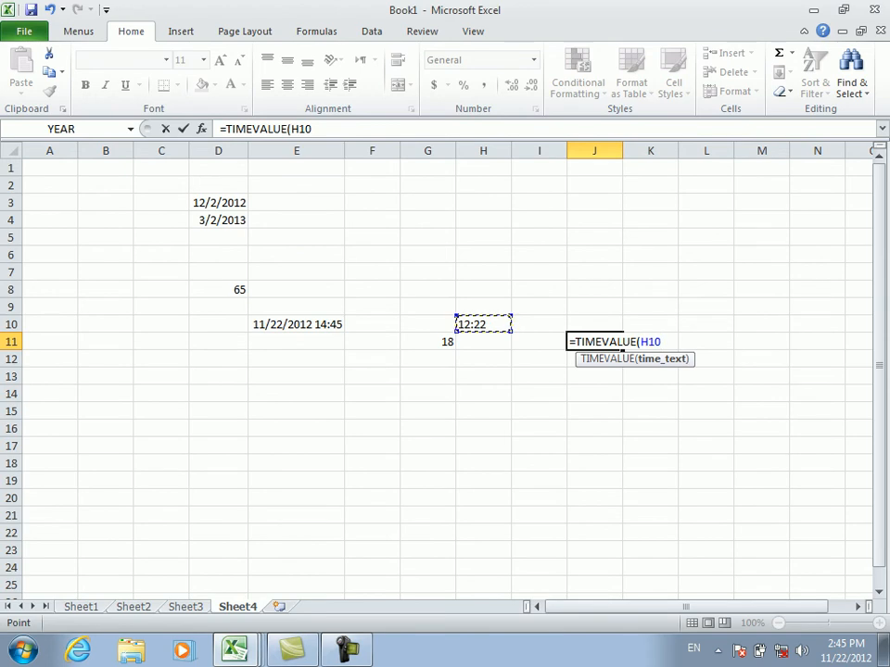
pyautogui.press('Return')
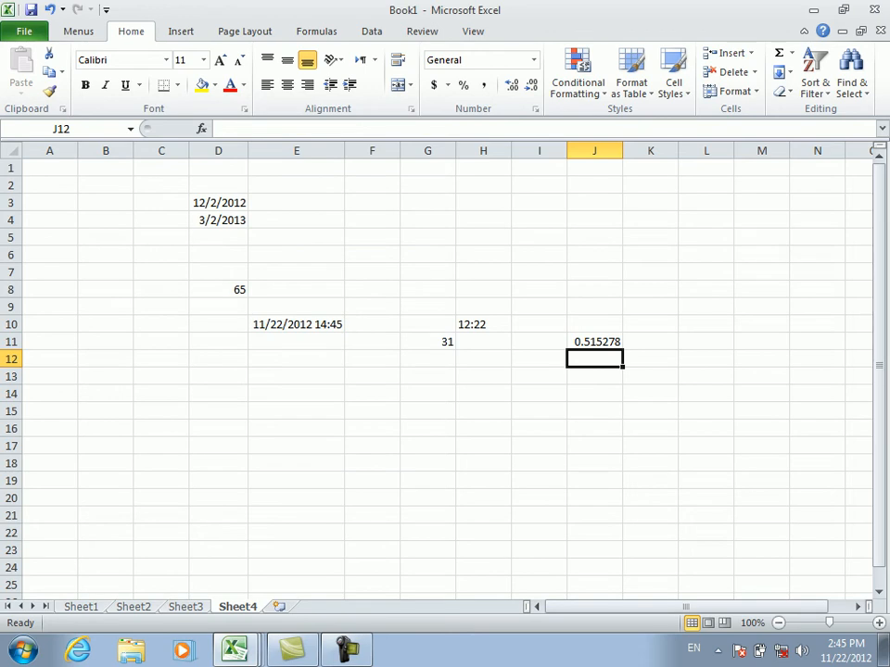
pyautogui.click(594, 342)
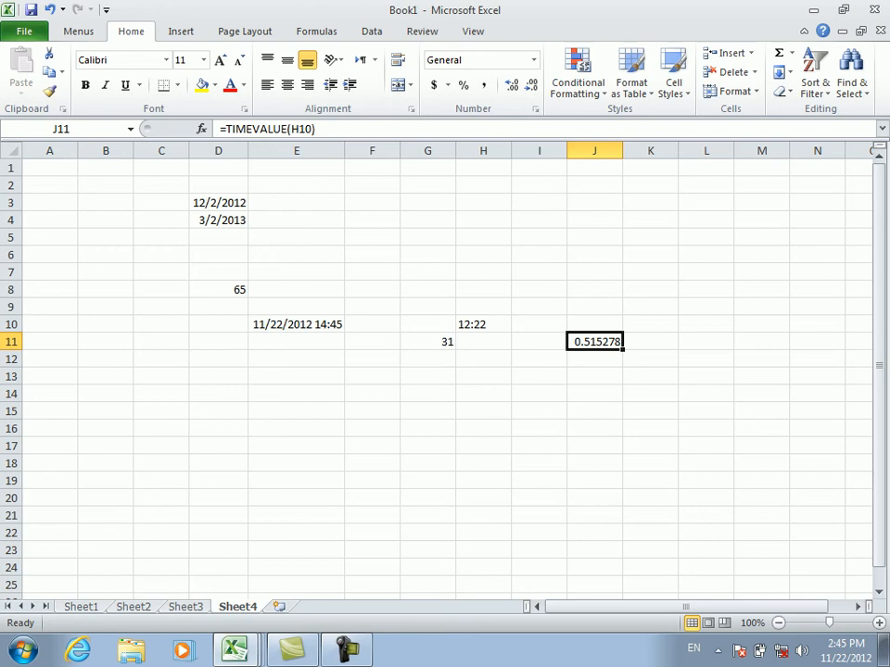
# - Insert the current time as a fixed value in L10
pyautogui.click(705, 324)
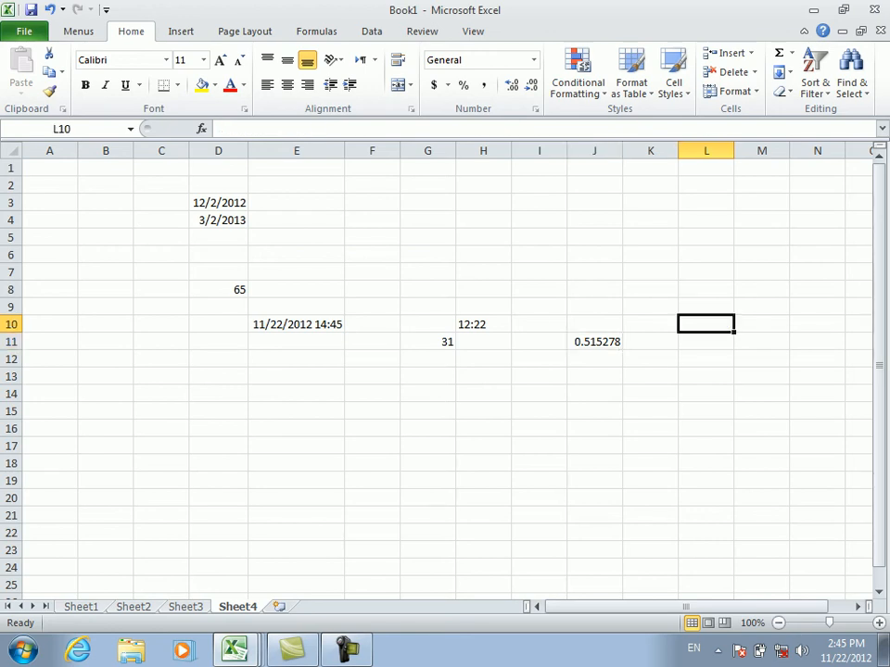
pyautogui.hotkey('ctrl', 'shift', ';')
pyautogui.press('Return')
# - Enter a TIMEVALUE formula in L12 that refers to the time in L10, and compare with the text time in H10
pyautogui.press('Return')
pyautogui.write('=')
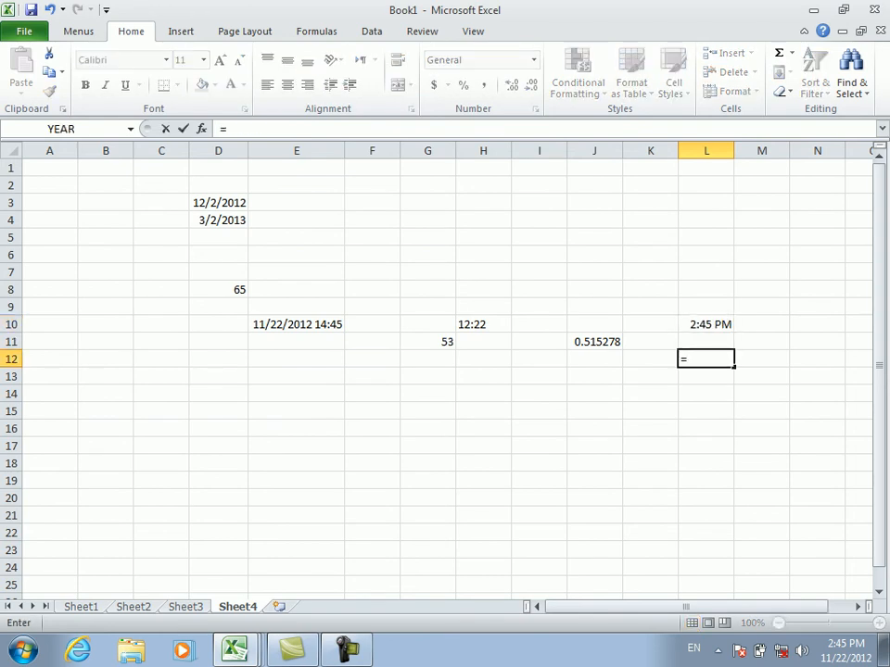
pyautogui.write('tim')
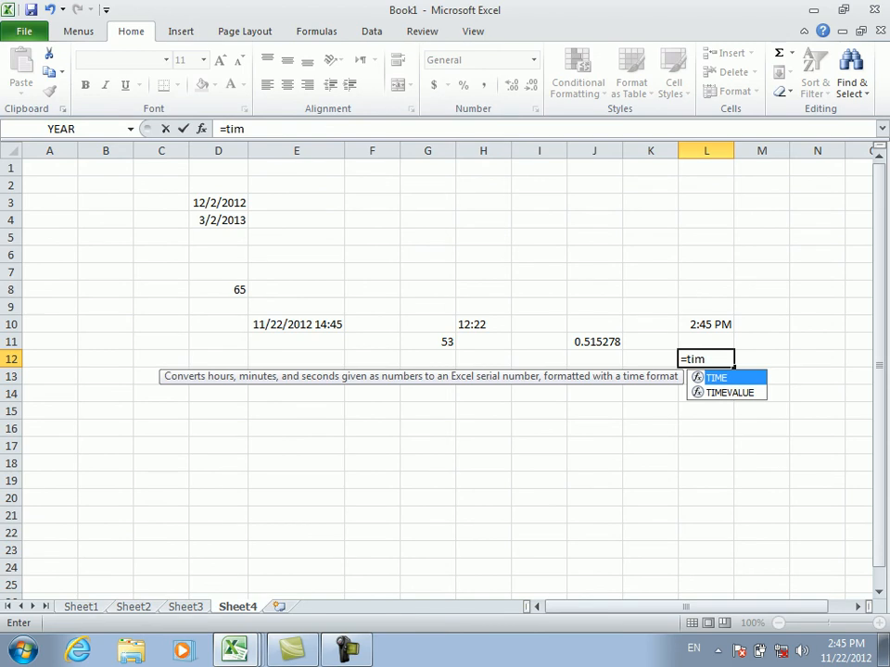
pyautogui.press('Down')
pyautogui.press('Tab')
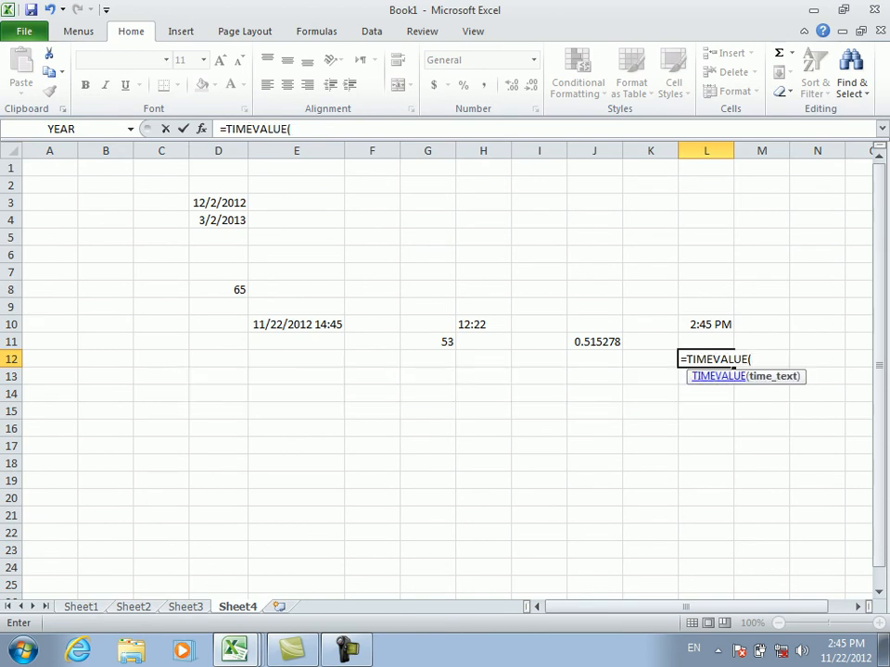
pyautogui.press('Up')
pyautogui.press('Up')
pyautogui.press('Return')
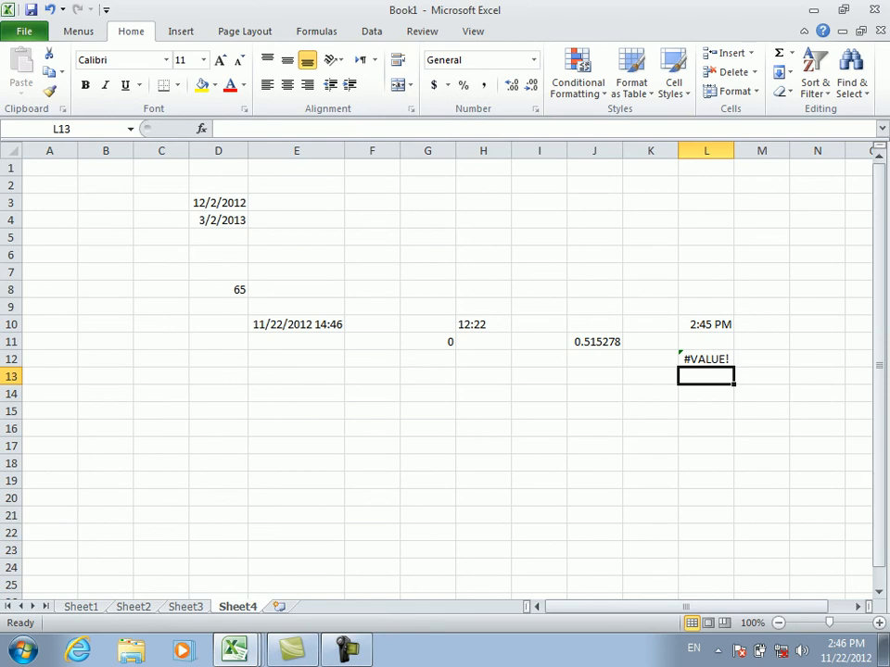
pyautogui.click(482, 325)
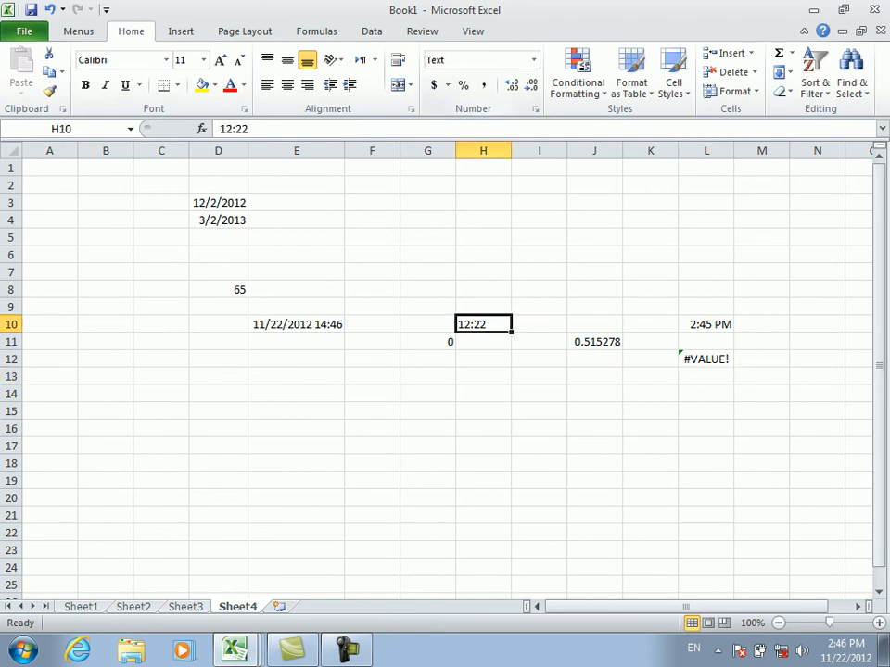
pyautogui.click(761, 428)
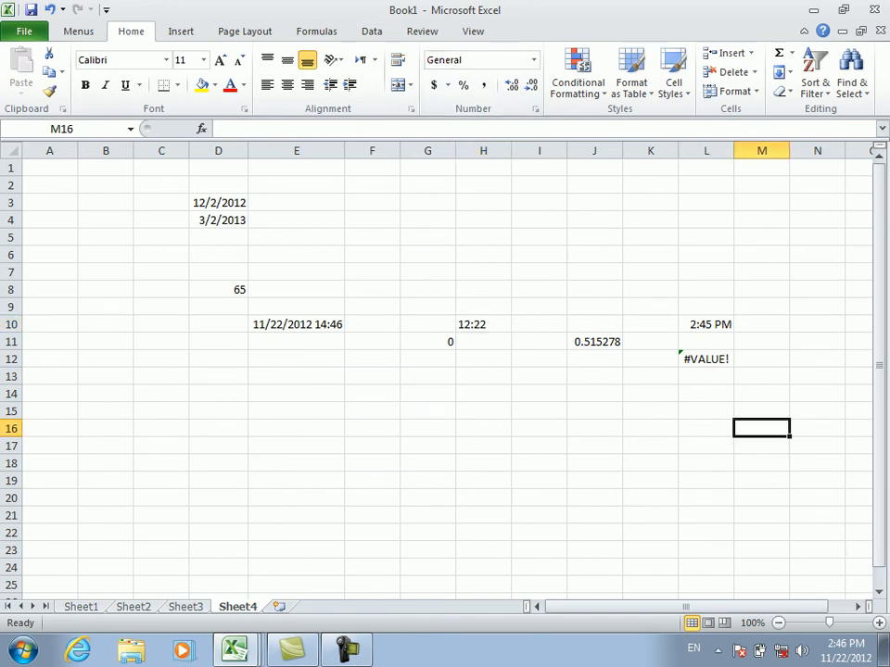
# - Look through the Date & Time functions and enter =today without parentheses in F15
pyautogui.click(594, 342)
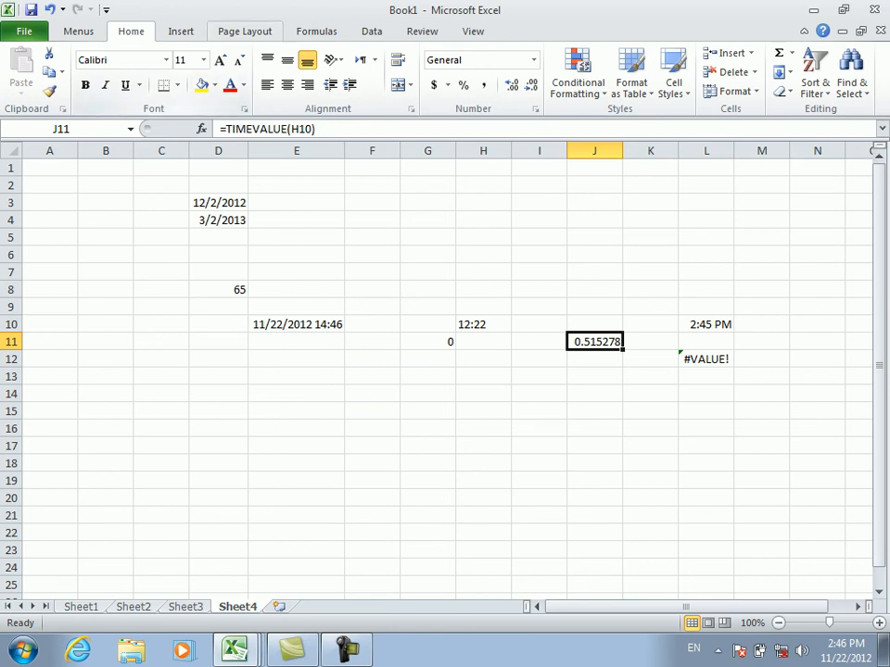
pyautogui.click(316, 31)
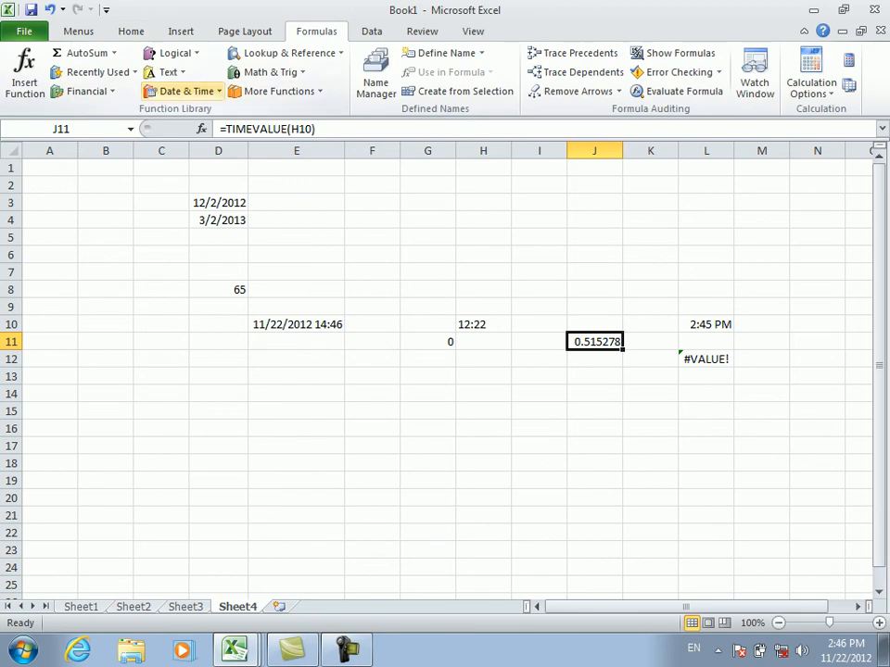
pyautogui.click(185, 91)
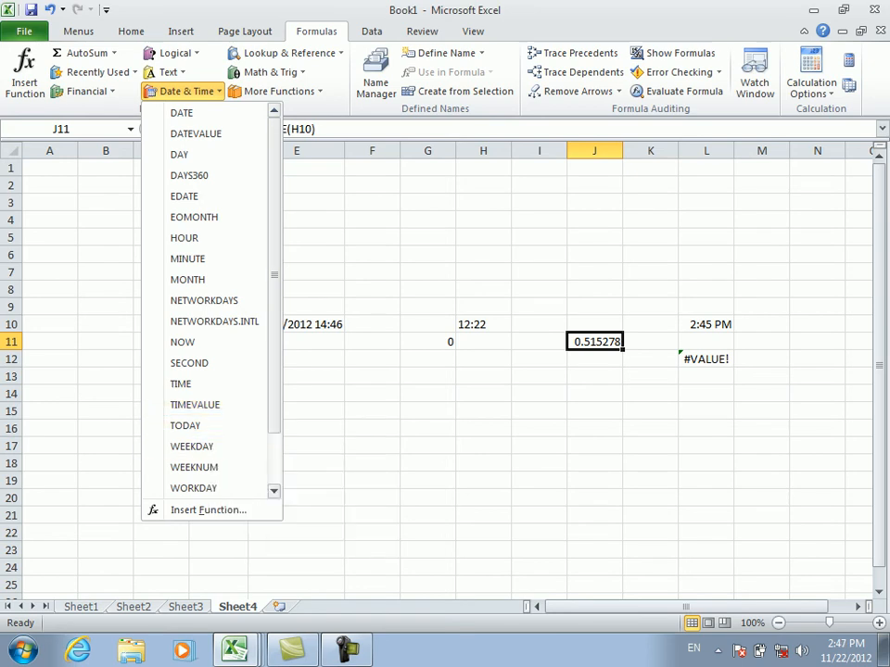
pyautogui.press('Escape')
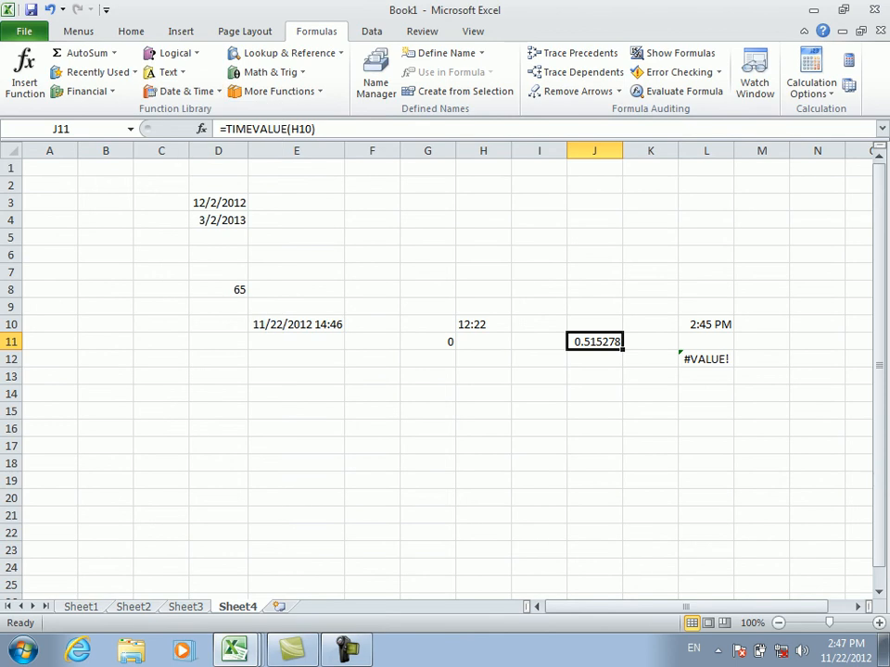
pyautogui.click(372, 410)
pyautogui.write('=t')
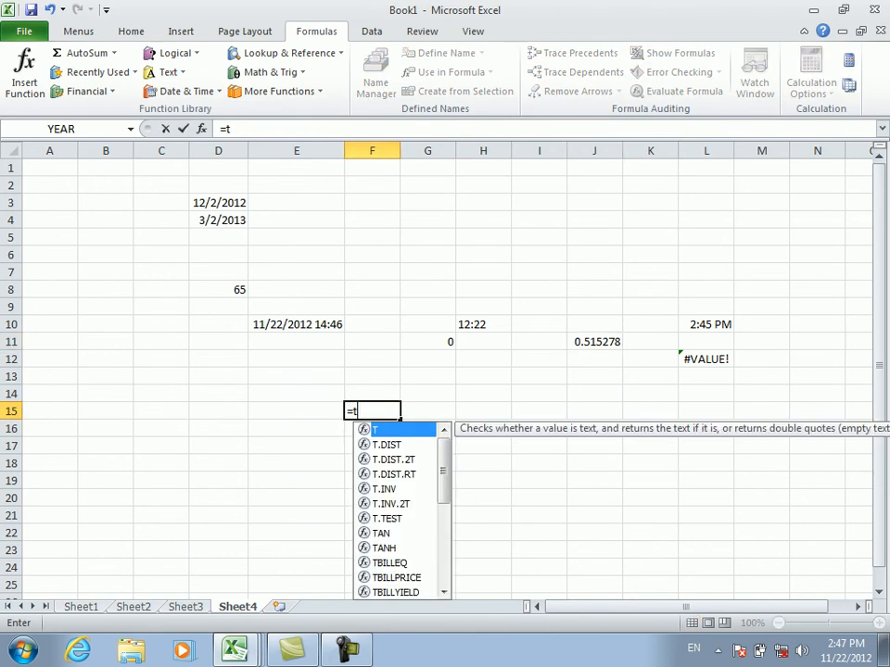
pyautogui.write('oday')
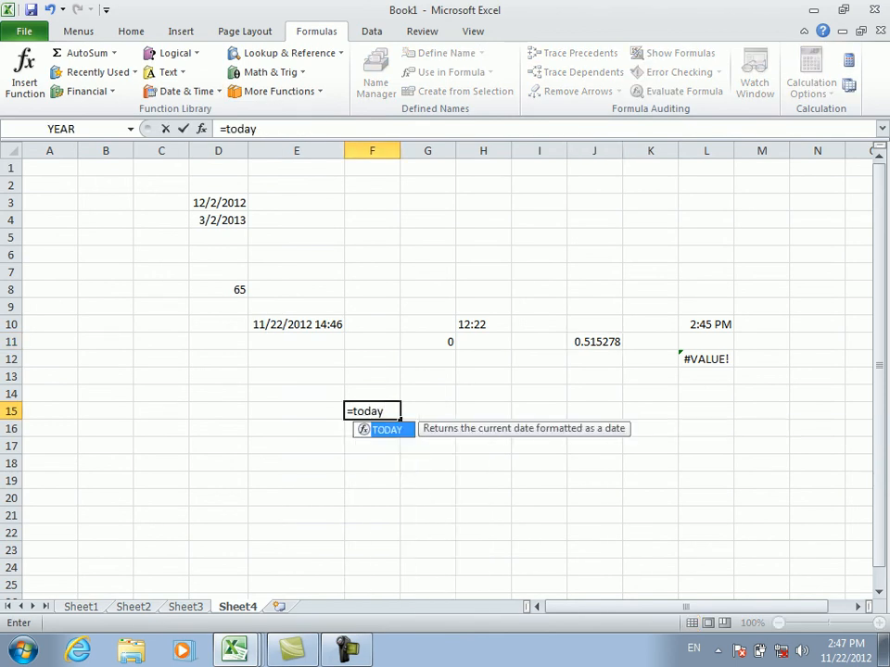
pyautogui.press('Return')
# - Enter the formula =TODAY() with its parentheses in F16
pyautogui.write('=tao')
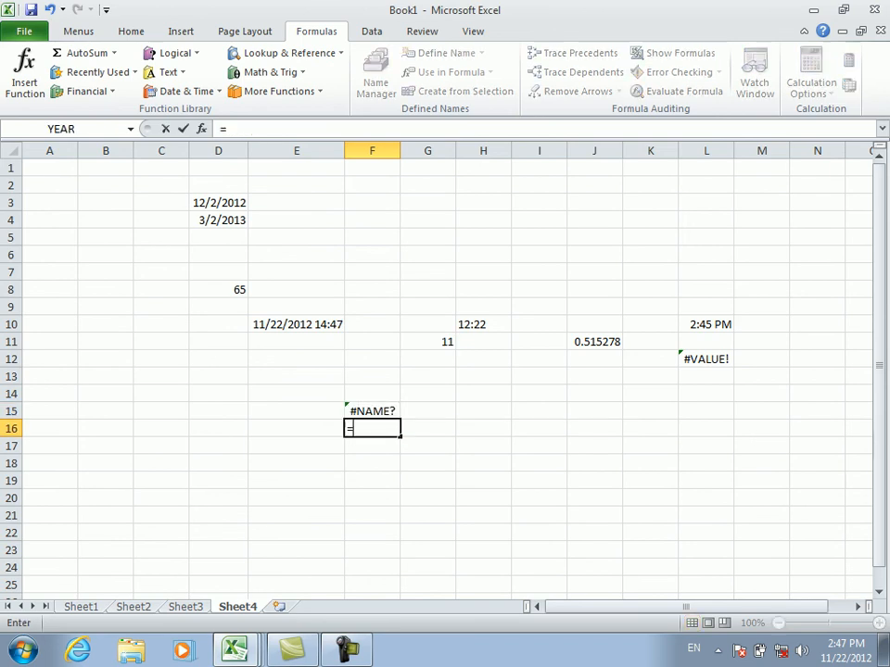
pyautogui.press('BackSpace')
pyautogui.press('BackSpace')
pyautogui.write('od')
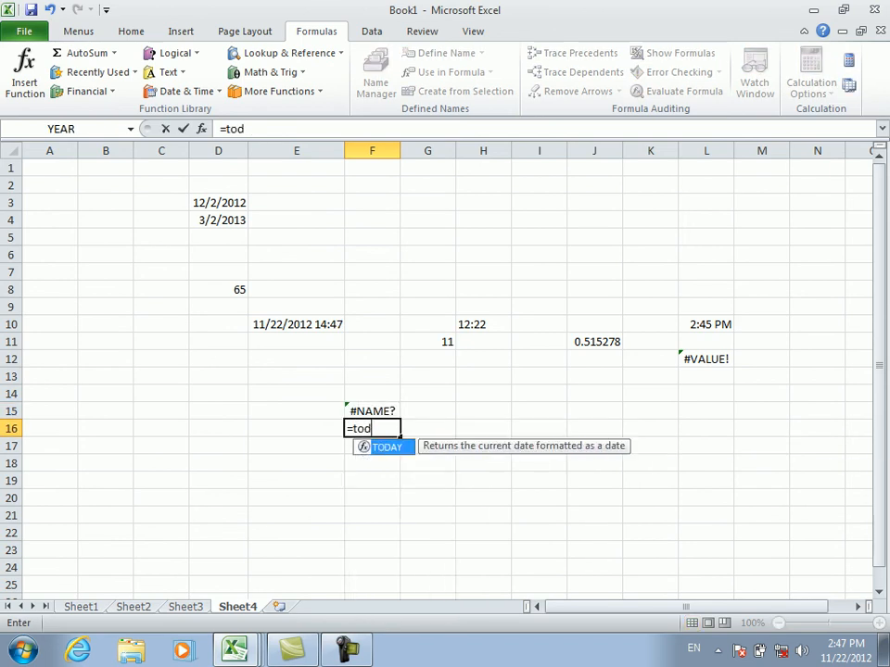
pyautogui.press('Tab')
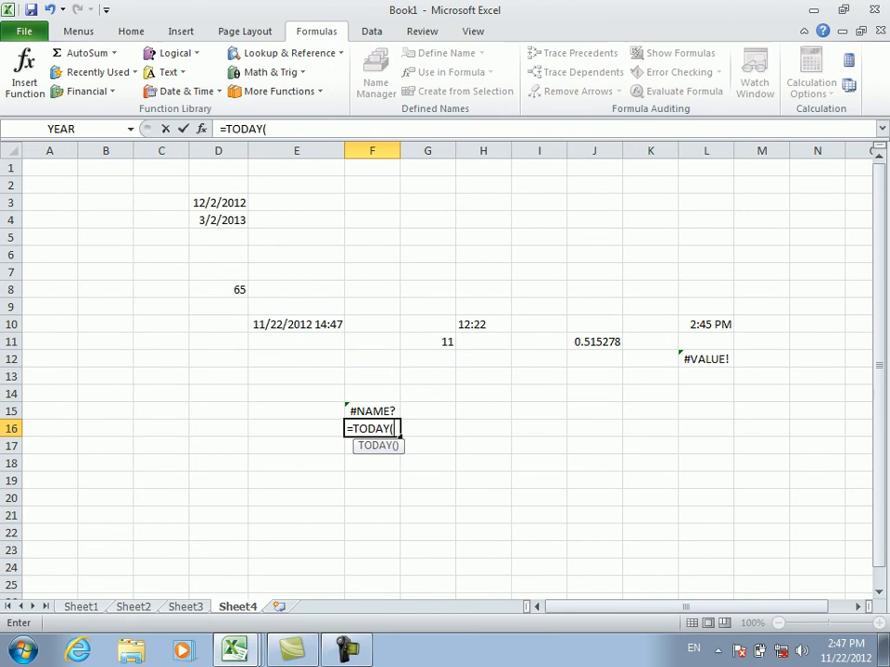
pyautogui.write(')')
pyautogui.press('Return')
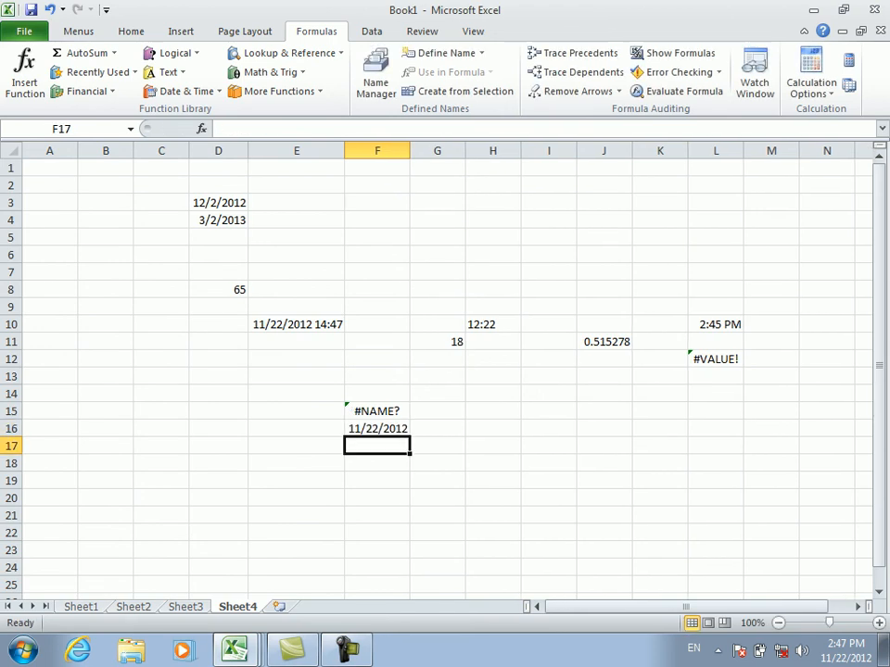
pyautogui.press('Right')
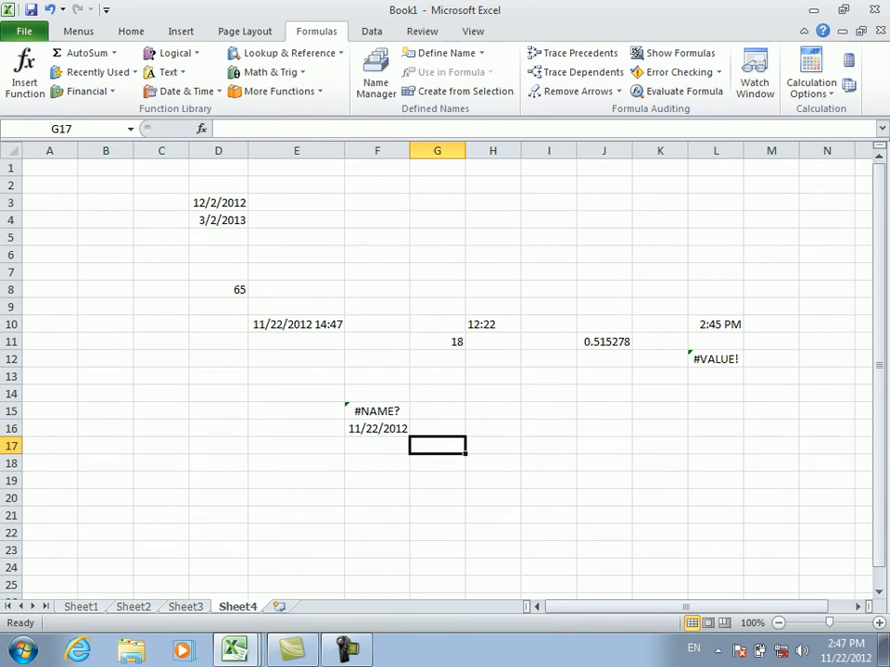
# - Look through the Date & Time function list down to its last entries for the functions after TODAY
pyautogui.click(218, 324)
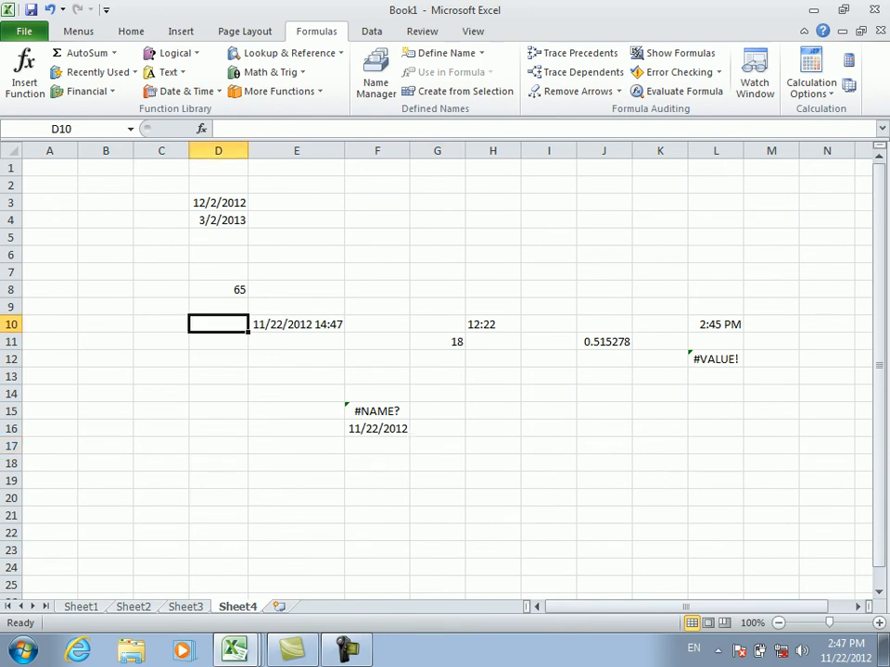
pyautogui.click(438, 185)
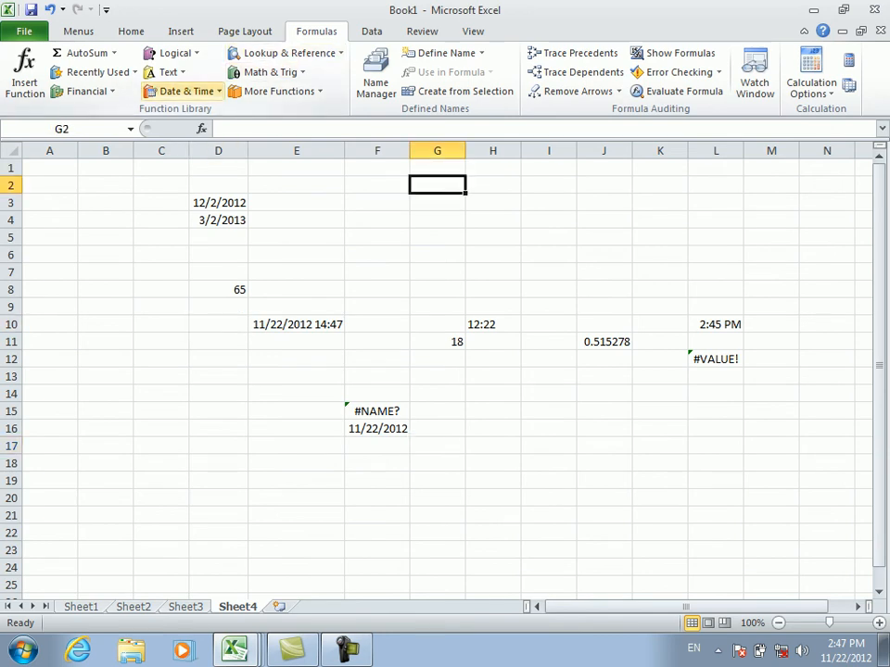
pyautogui.click(165, 72)
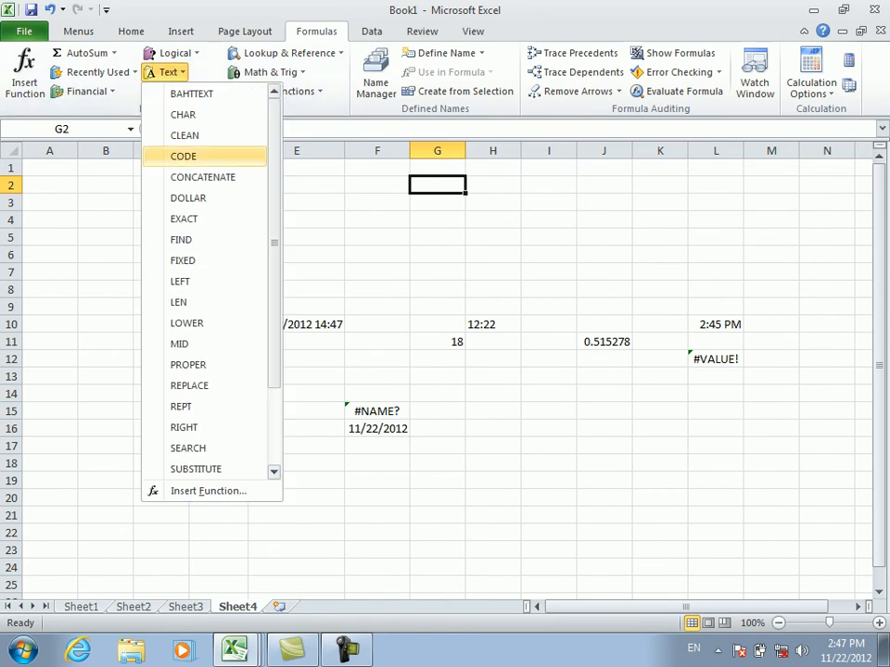
pyautogui.click(165, 71)
pyautogui.click(185, 91)
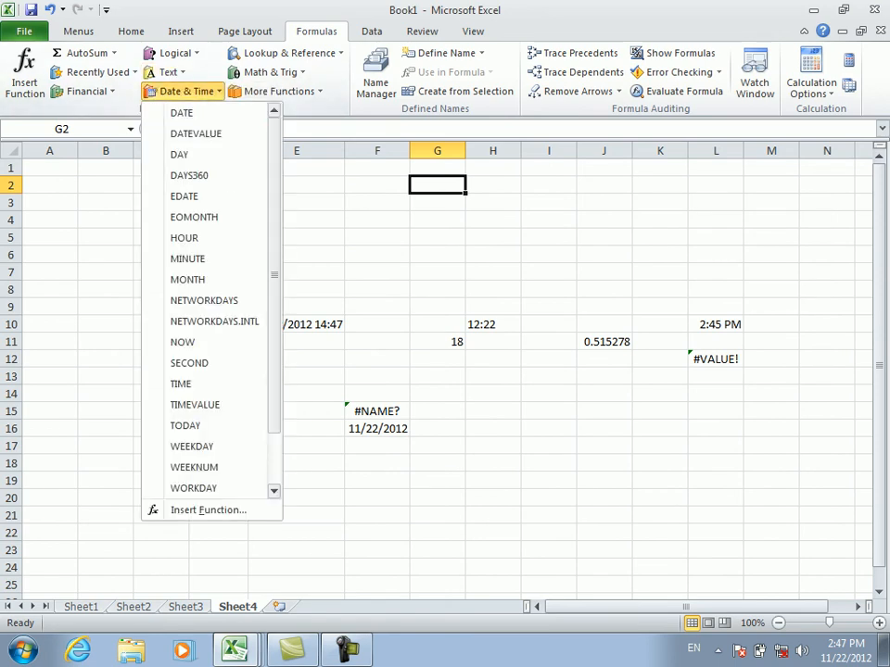
pyautogui.scroll(-1, 209, 306)
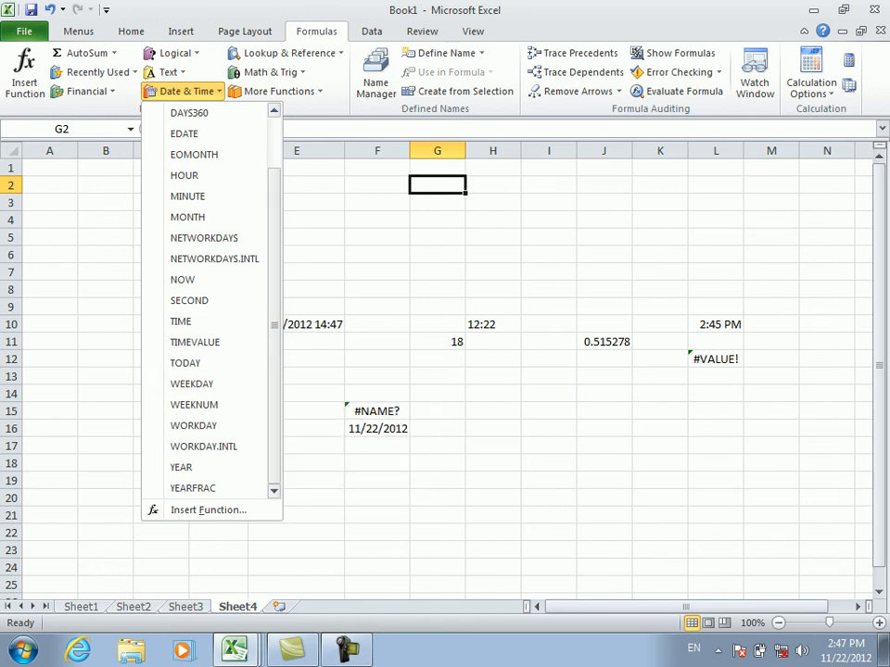
pyautogui.press('Escape')
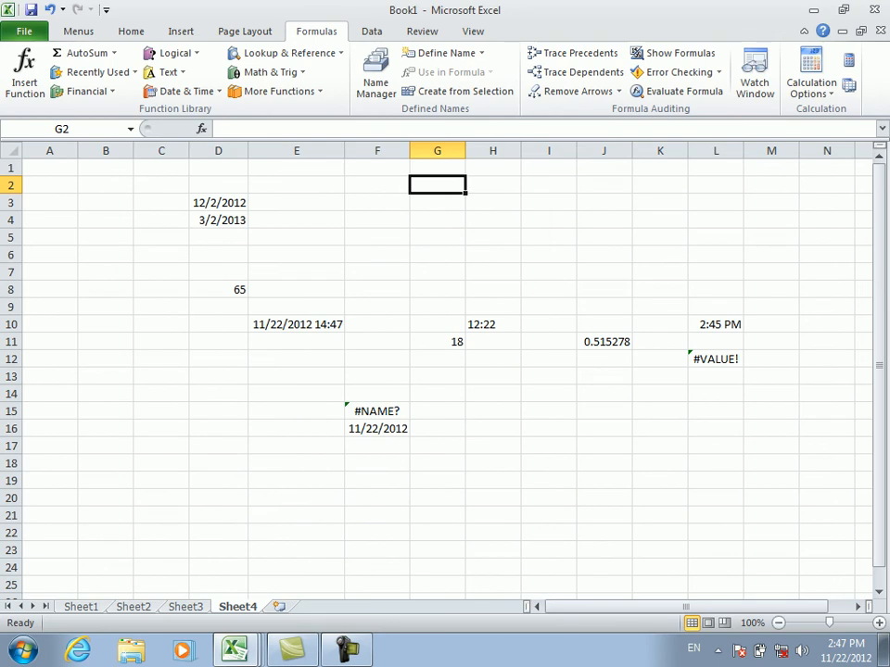
pyautogui.click(548, 377)
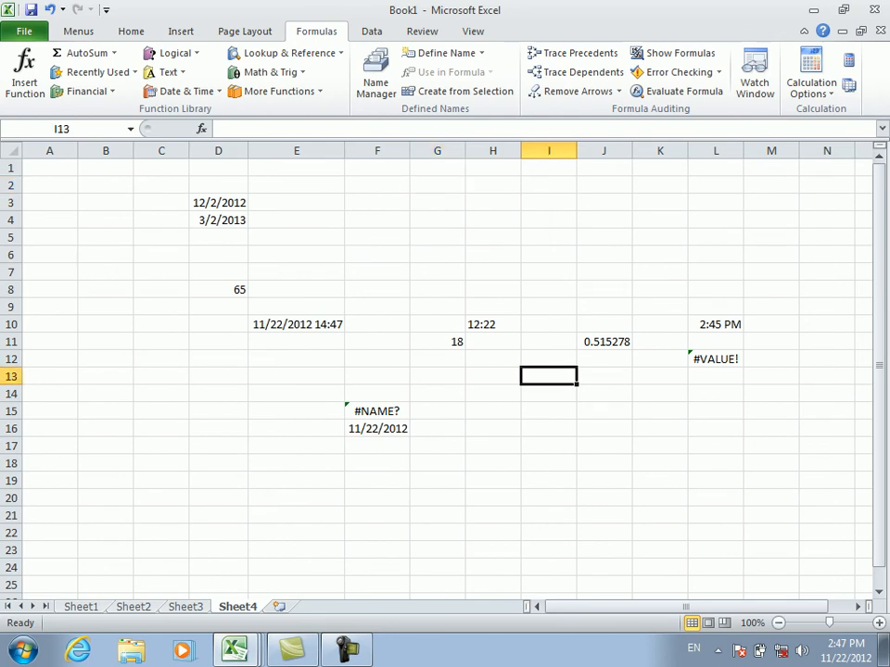
# - Enter a WEEKDAY formula in F6 that refers to the time serial number in J11
pyautogui.click(219, 220)
pyautogui.click(378, 255)
pyautogui.write('=we')
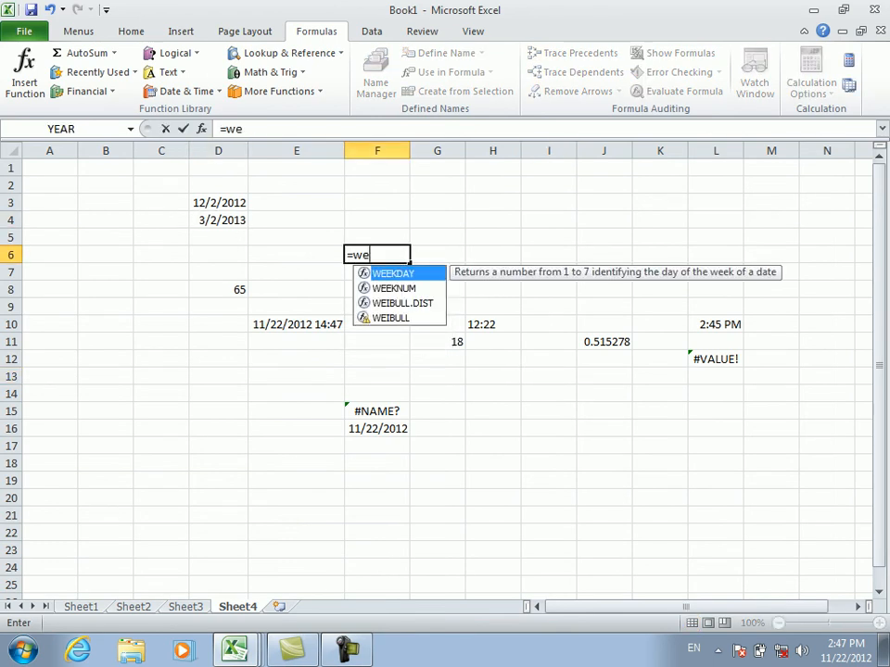
pyautogui.press('Tab')
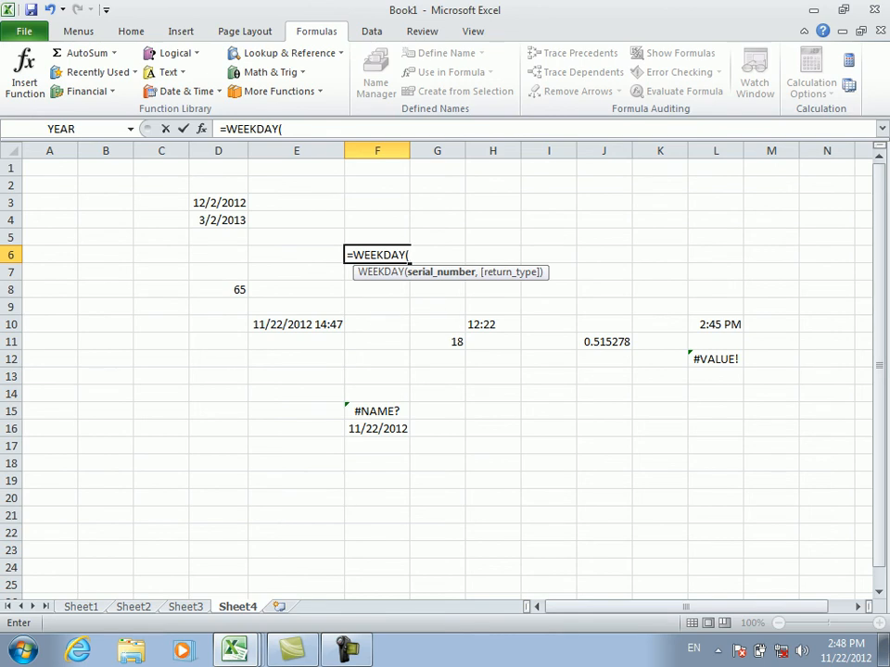
pyautogui.click(603, 341)
pyautogui.press('Return')
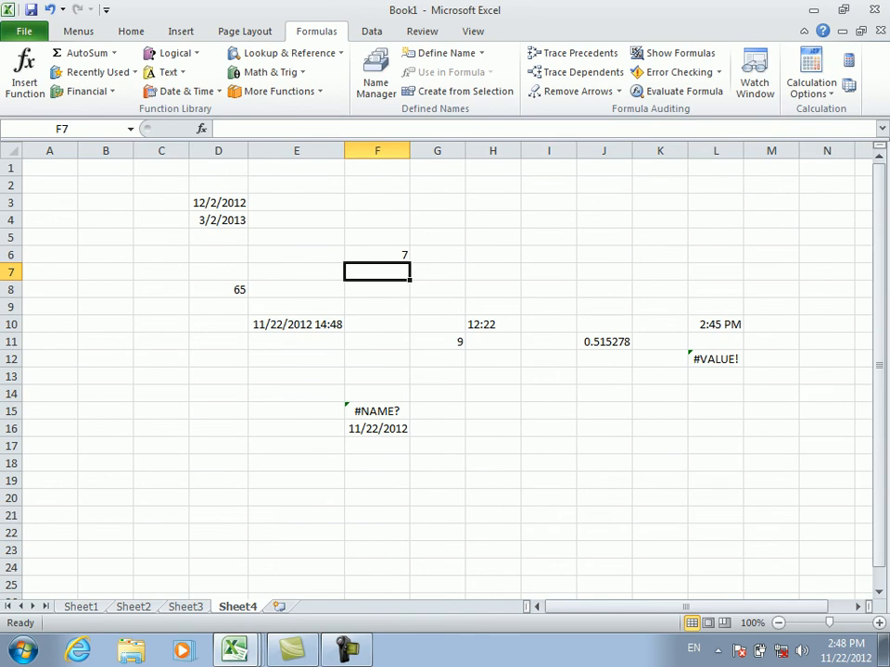
pyautogui.click(604, 410)
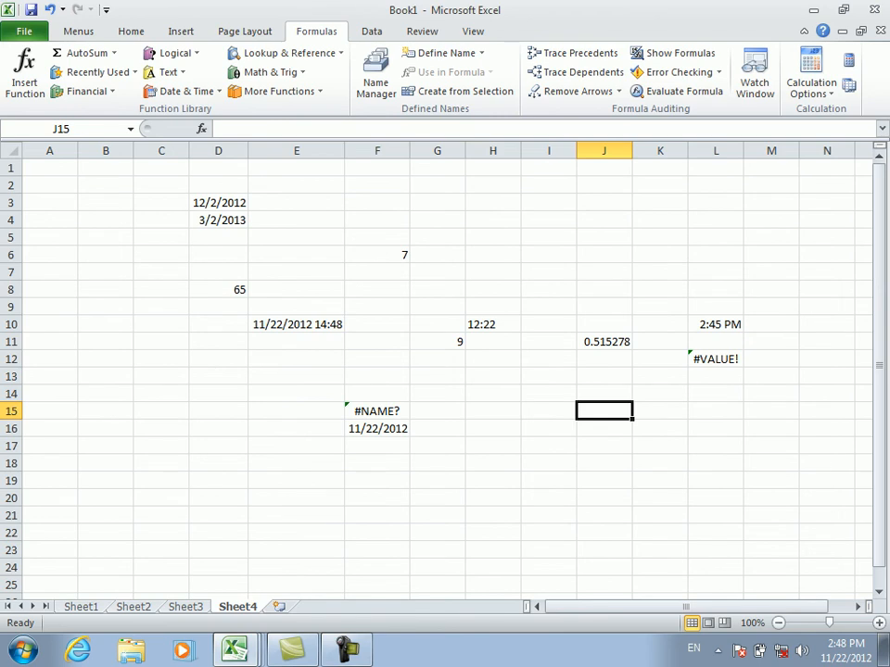
# - On Sheet1, enter a WEEKDAY formula in L14 that refers to the EDATE formula in H13
pyautogui.hotkey('ctrl', 'pageup')
pyautogui.hotkey('ctrl', 'pageup')
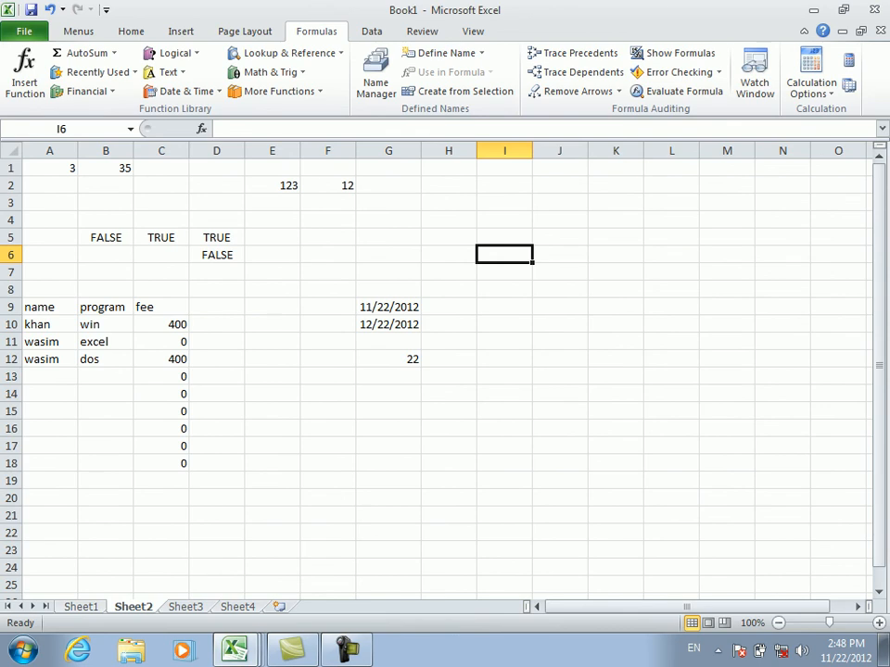
pyautogui.hotkey('ctrl', 'pageup')
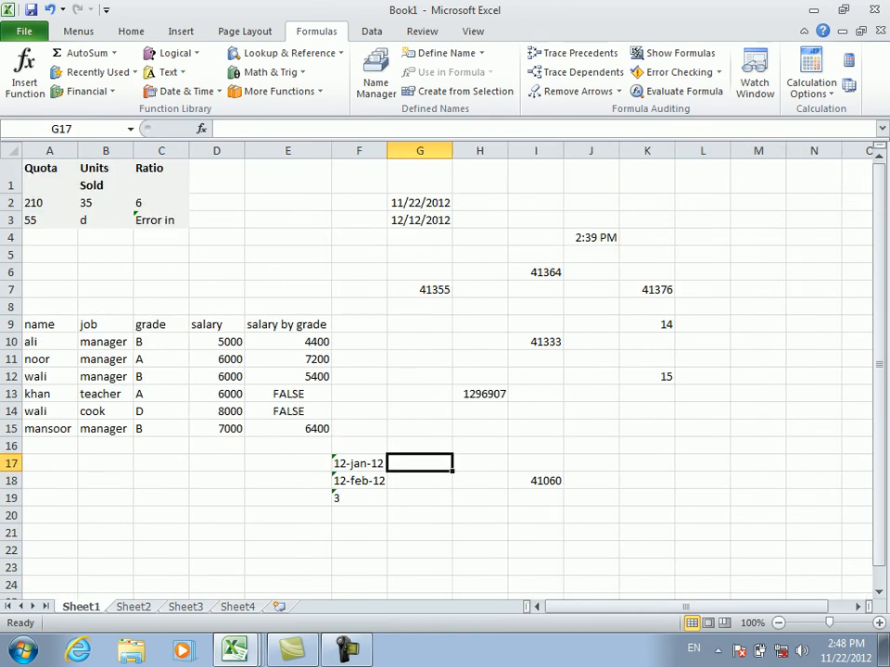
pyautogui.click(480, 394)
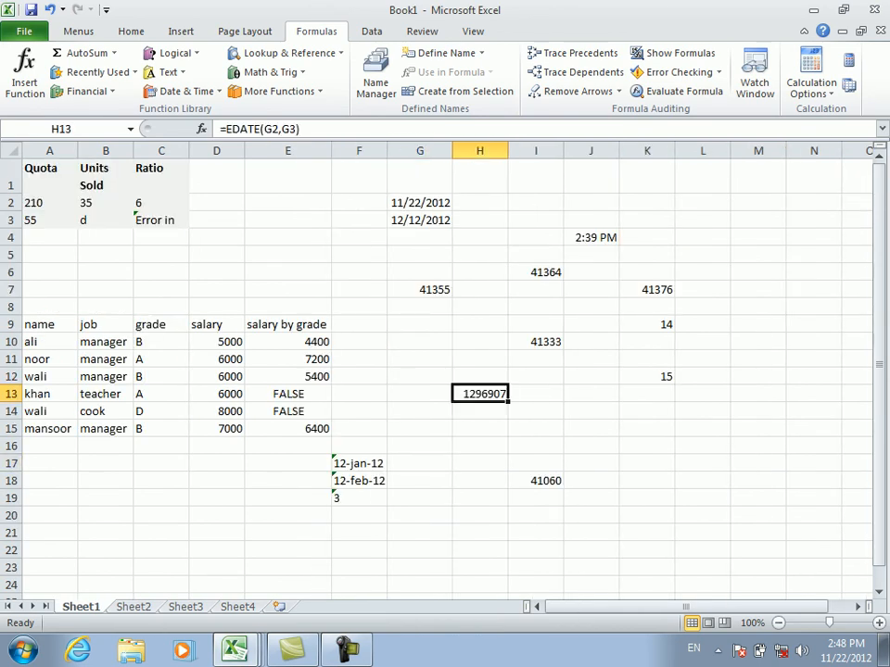
pyautogui.click(702, 411)
pyautogui.write('=')
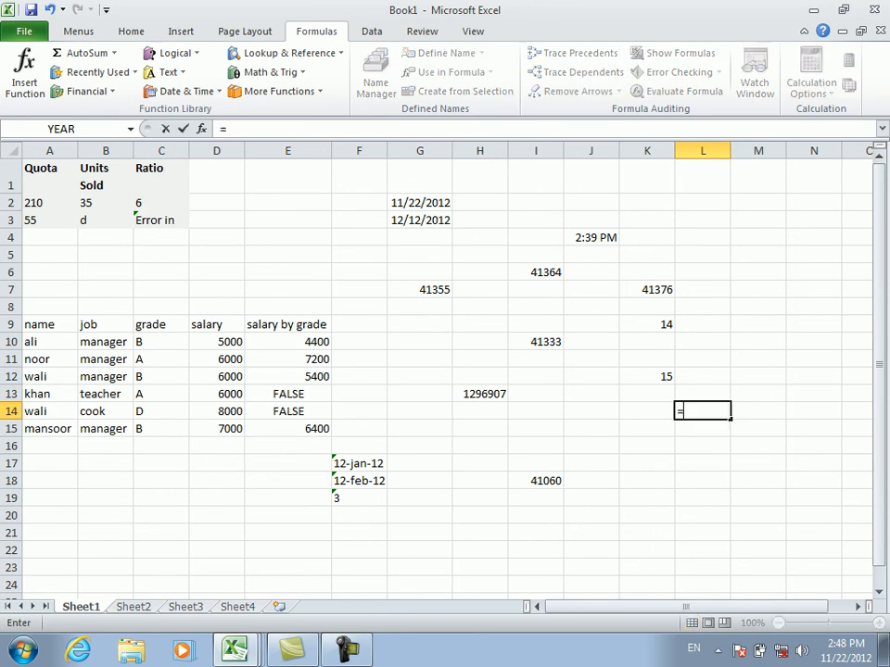
pyautogui.write('d')
pyautogui.press('BackSpace')
pyautogui.write('we')
pyautogui.press('Tab')
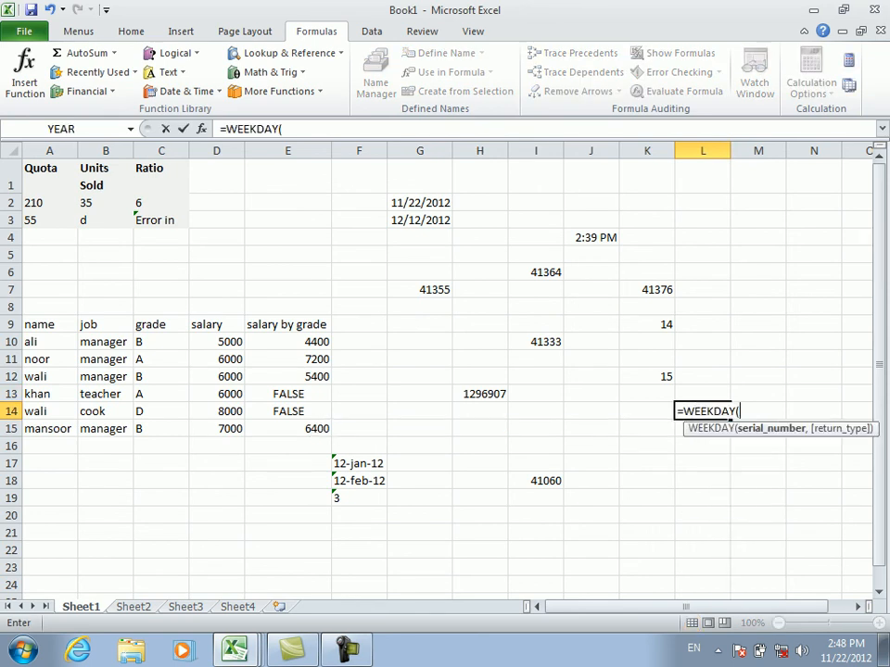
pyautogui.click(480, 394)
pyautogui.press('Return')
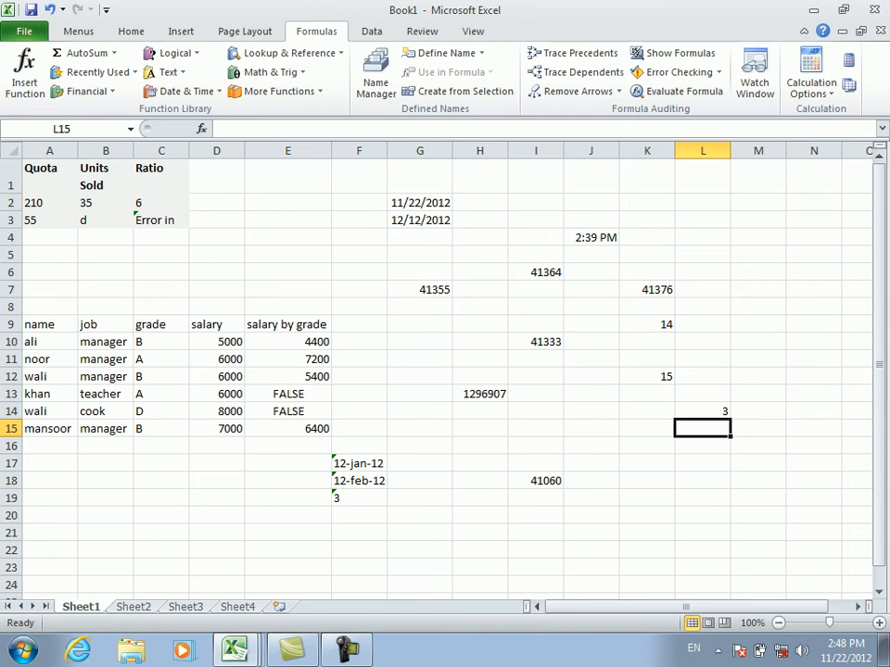
# - Enter a WEEKDAY formula in L3 that returns the day of the week for the date in G2
pyautogui.click(702, 219)
pyautogui.write('=')
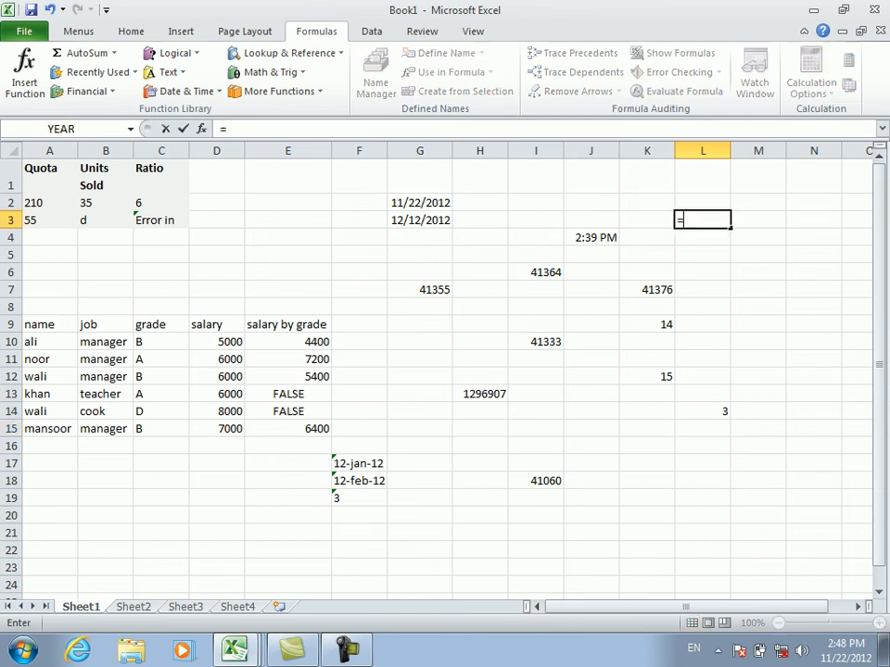
pyautogui.write('wee')
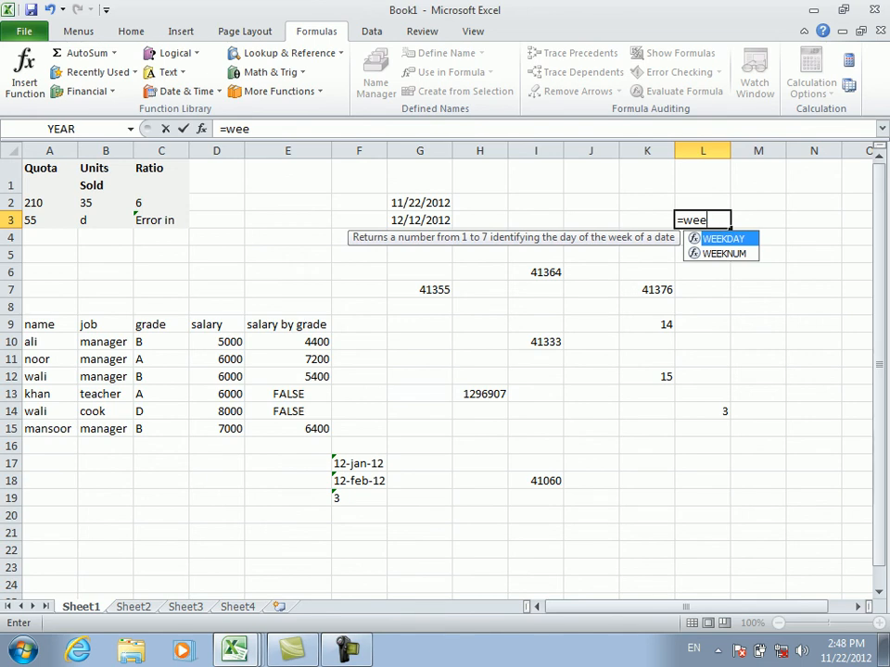
pyautogui.press('Tab')
pyautogui.click(420, 203)
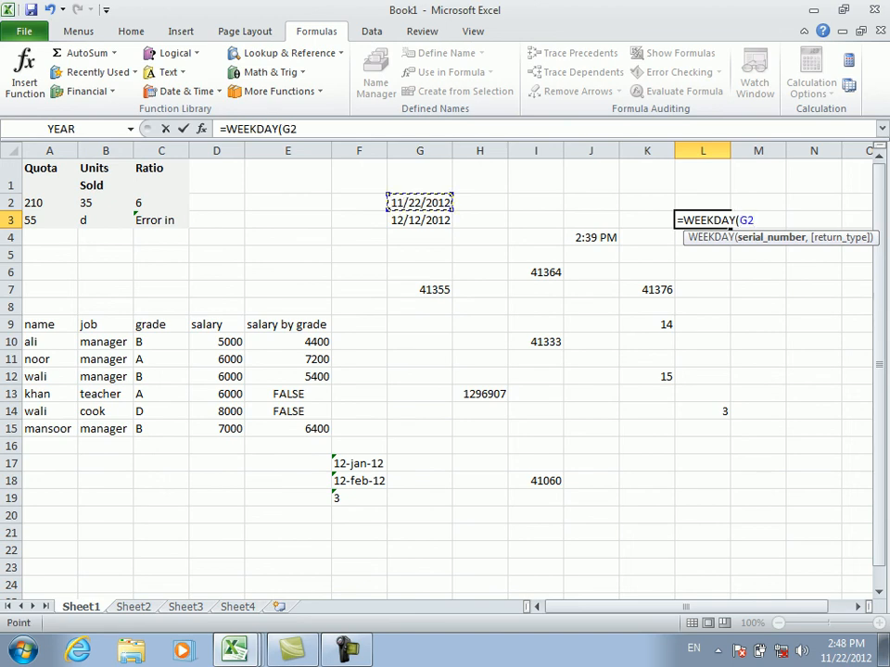
pyautogui.press('Return')
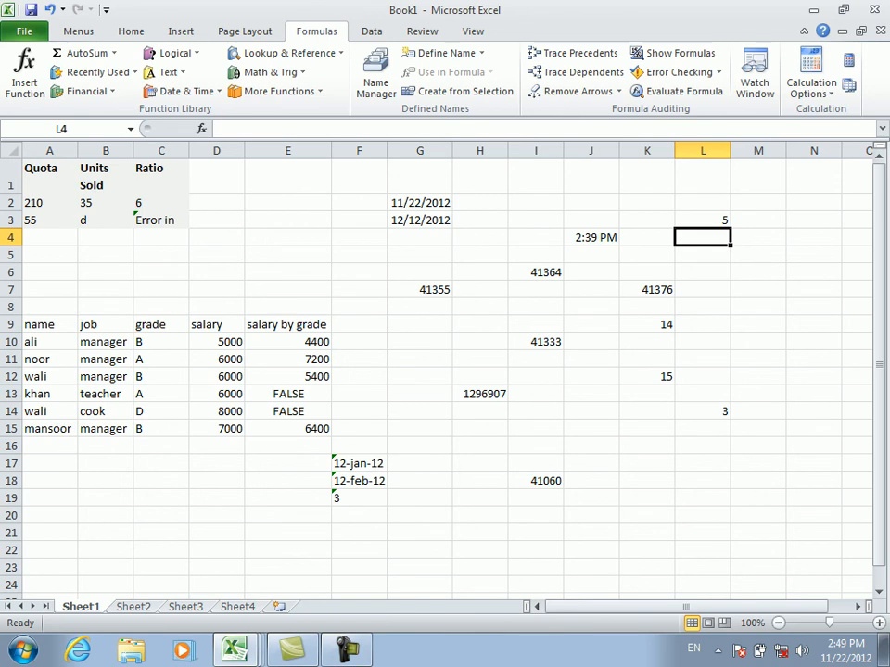
# - Enter a WEEKNUM formula in K15 that returns the week number for the date in G2
pyautogui.click(480, 428)
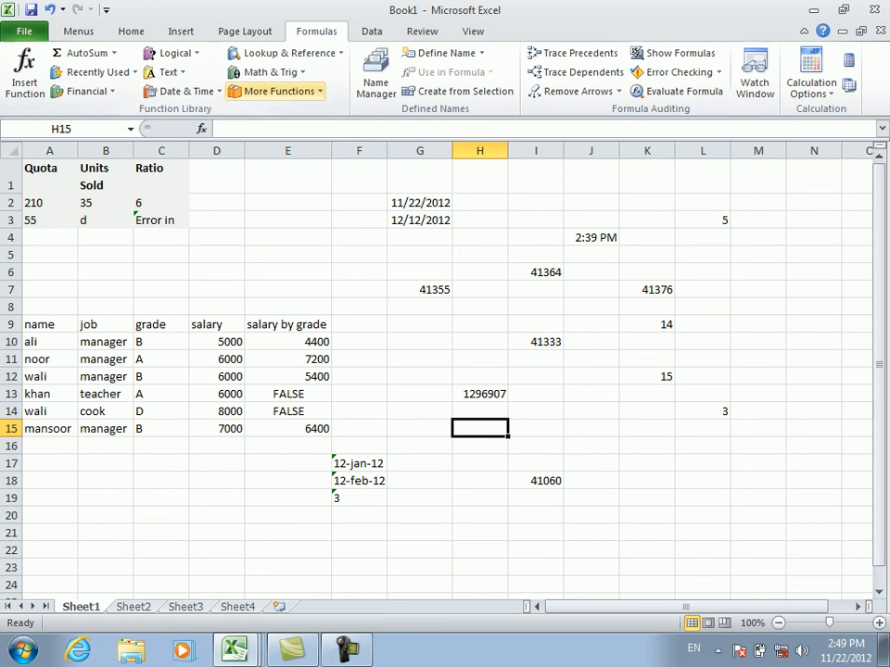
pyautogui.click(185, 91)
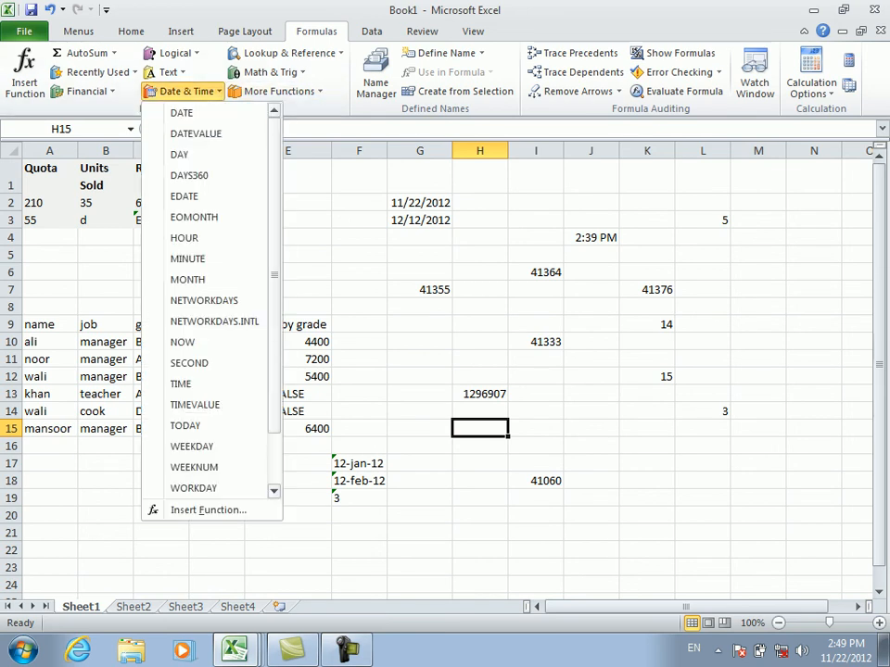
pyautogui.scroll(-3, 192, 387)
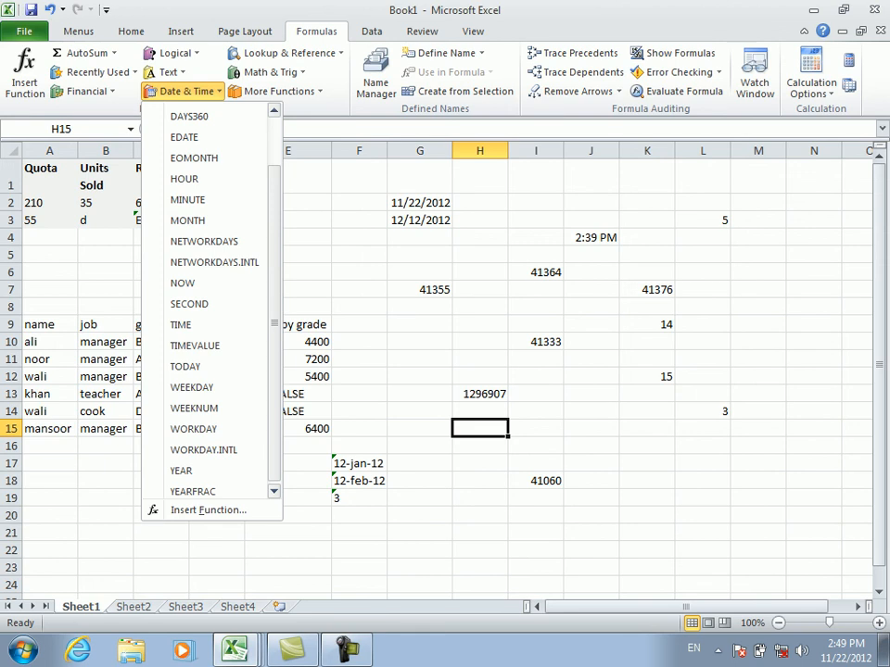
pyautogui.press('Escape')
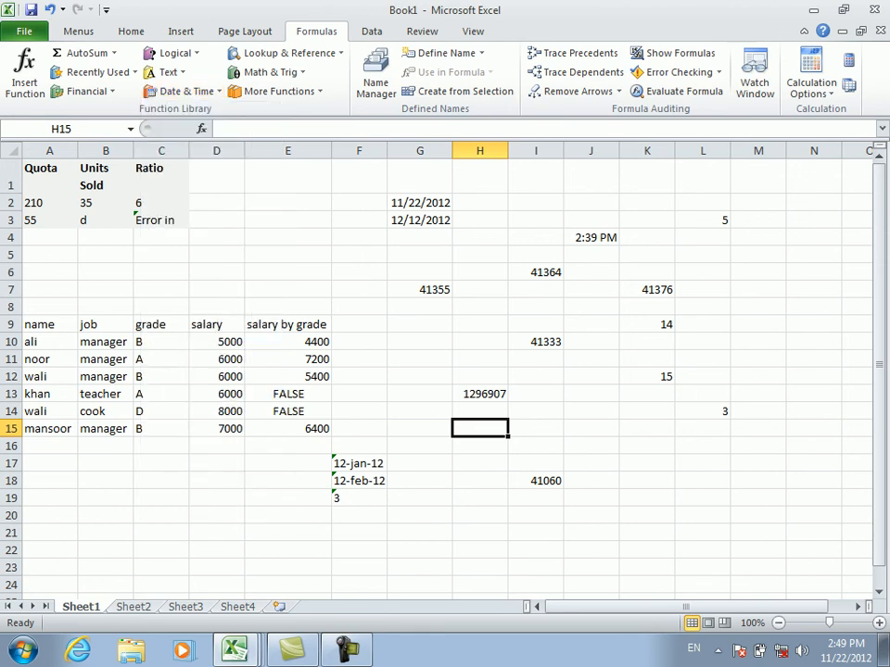
pyautogui.click(647, 428)
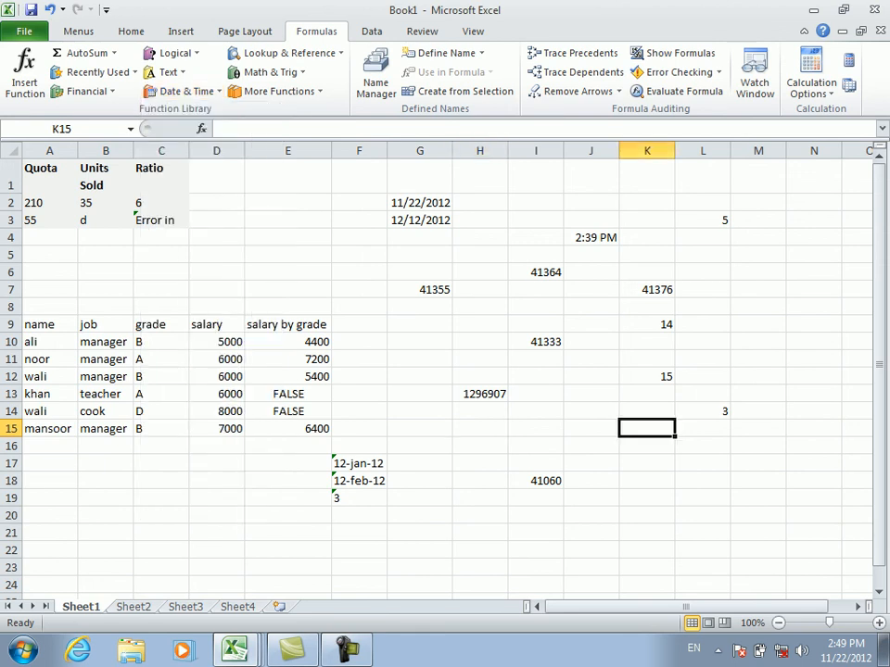
pyautogui.write('=s')
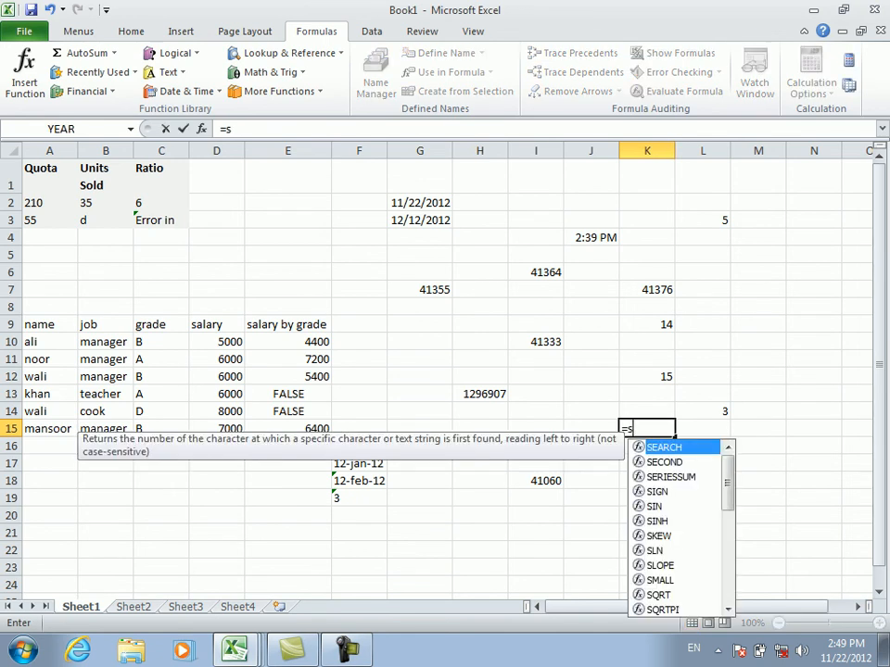
pyautogui.press('BackSpace')
pyautogui.write('wee')
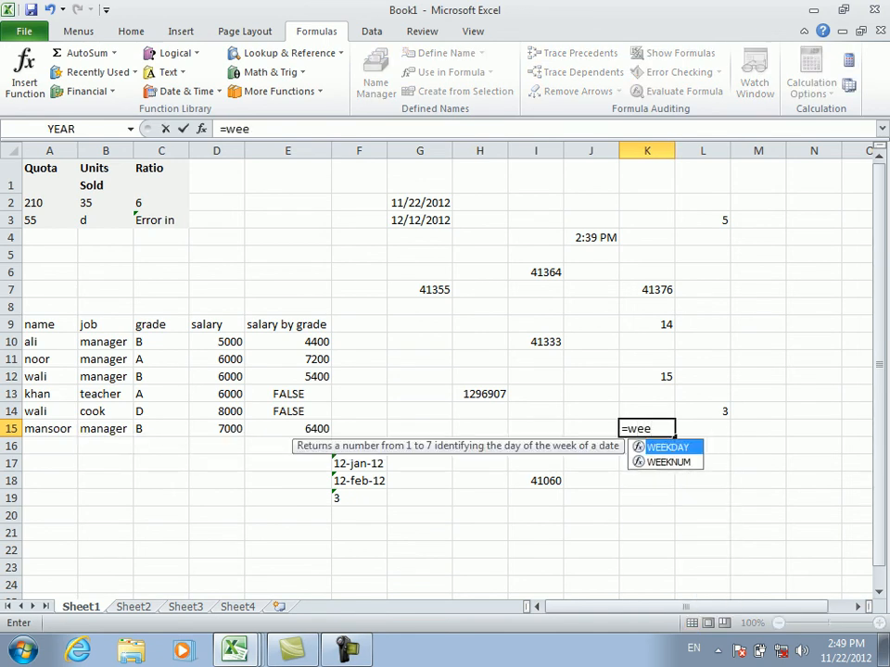
pyautogui.press('Down')
pyautogui.press('Tab')
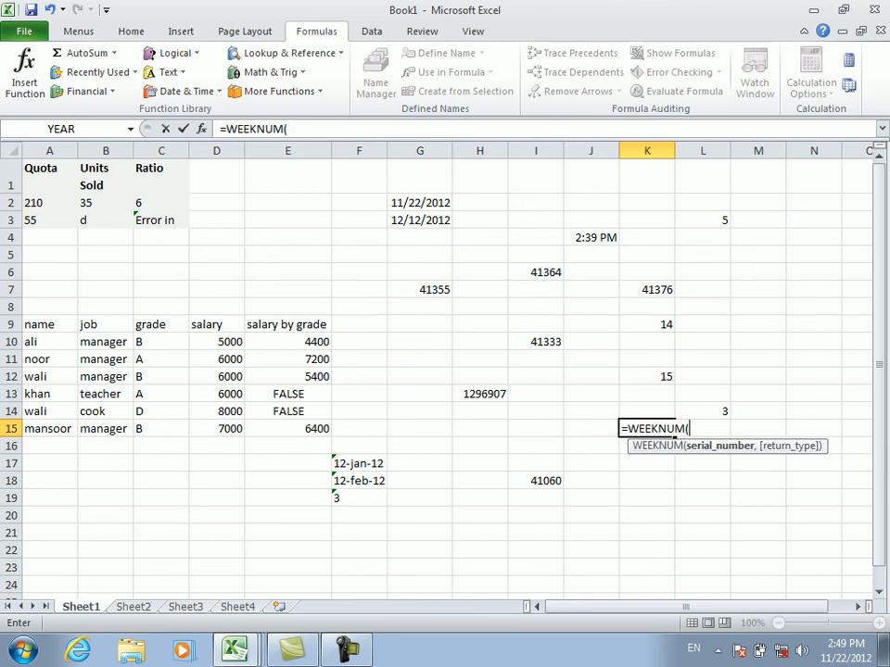
pyautogui.click(420, 203)
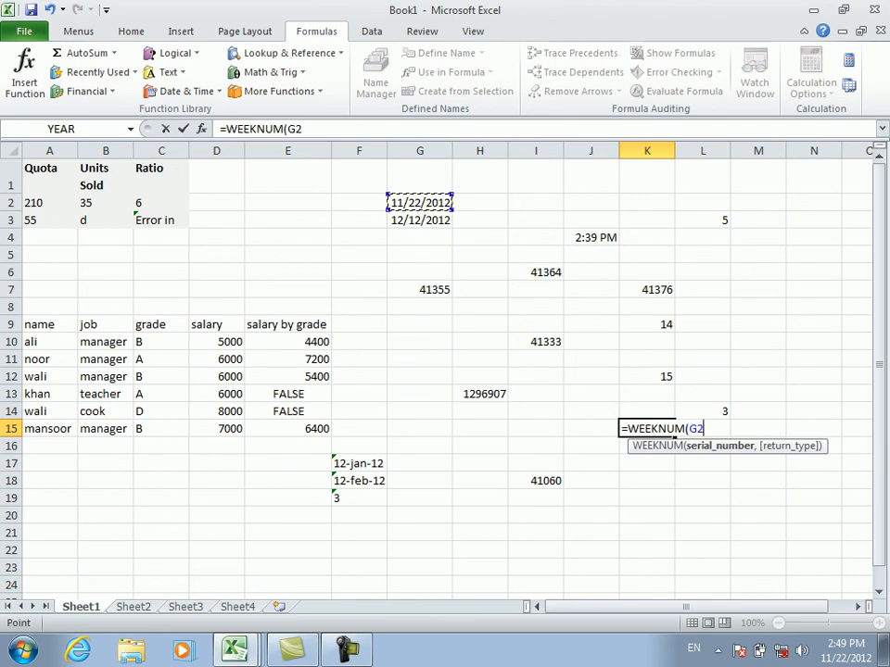
pyautogui.press('Return')
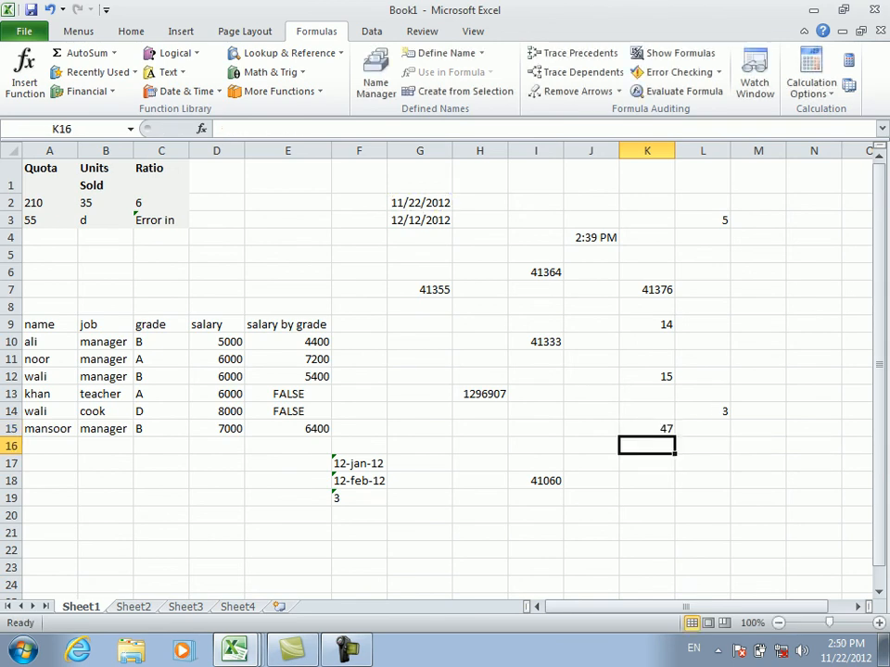
pyautogui.click(647, 429)
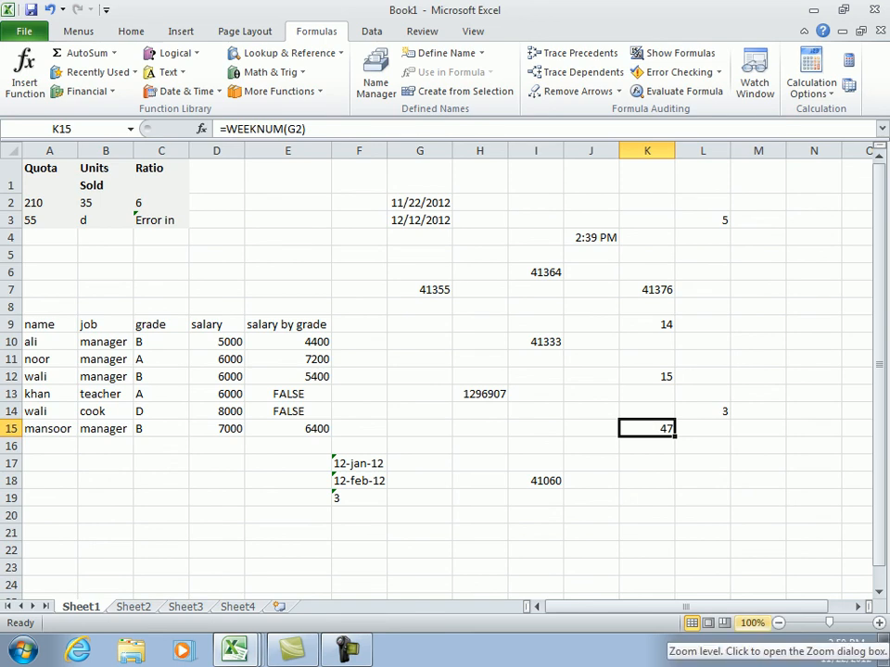
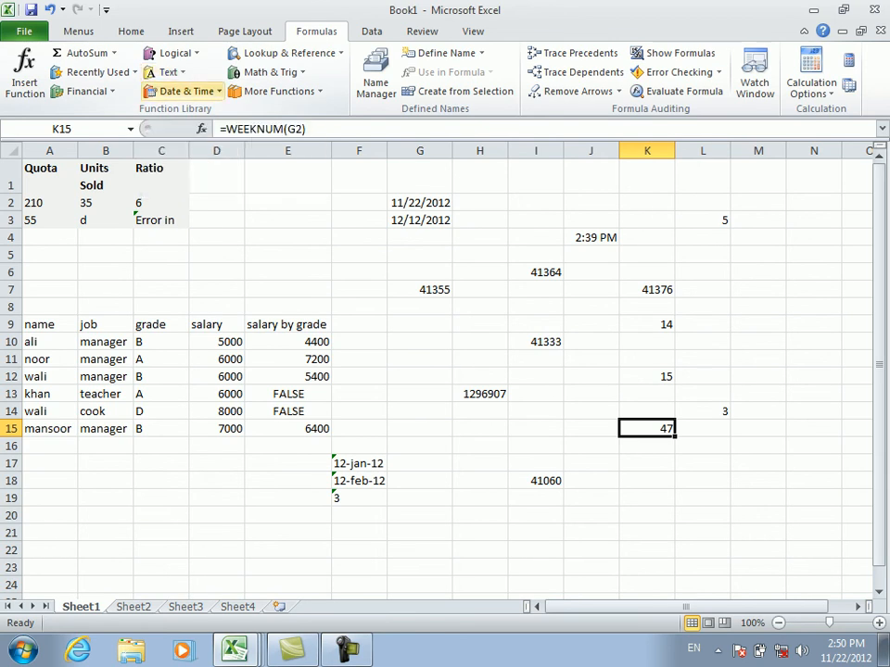
pyautogui.click(186, 91)
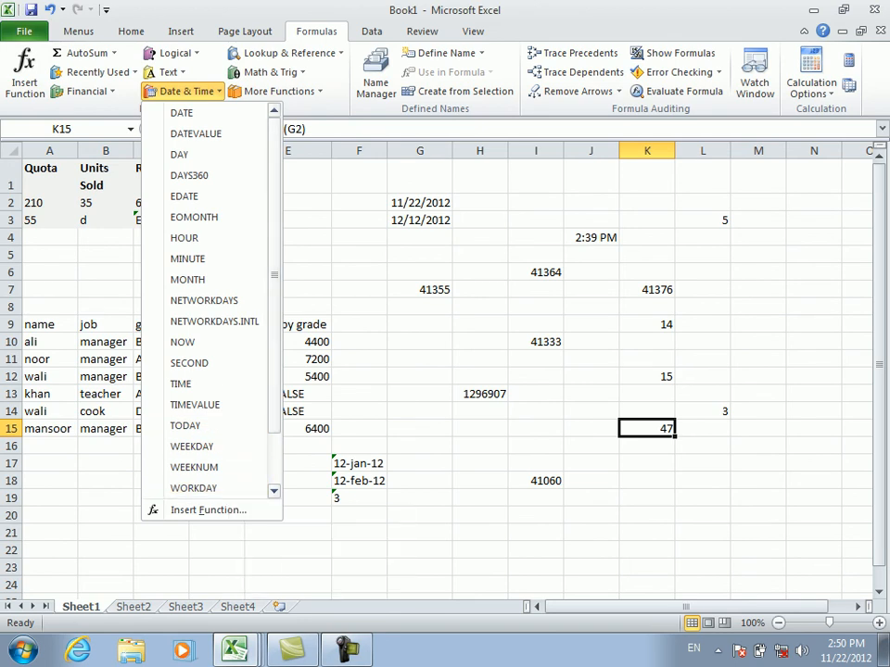
pyautogui.scroll(-1, 213, 296)
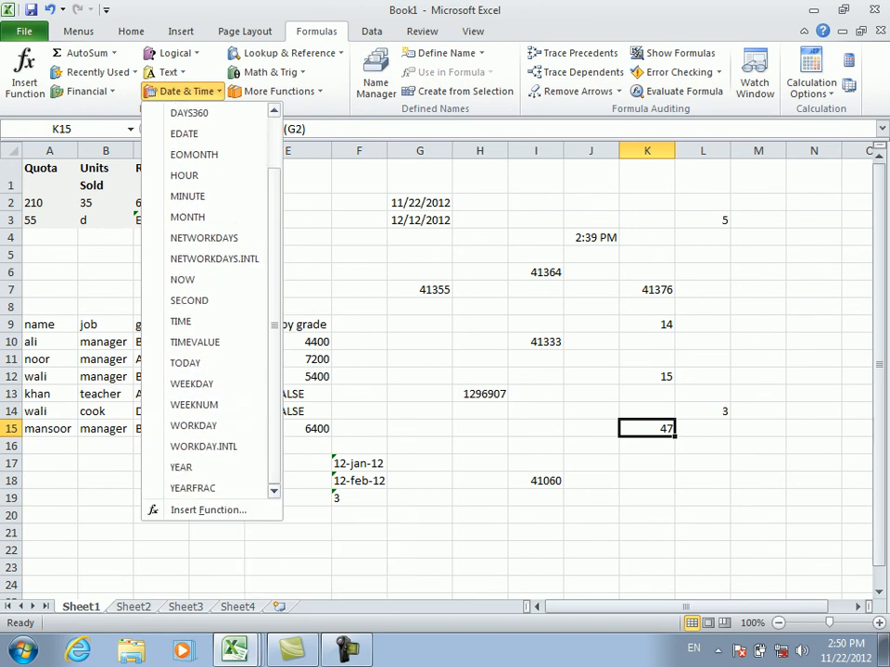
pyautogui.press('Escape')
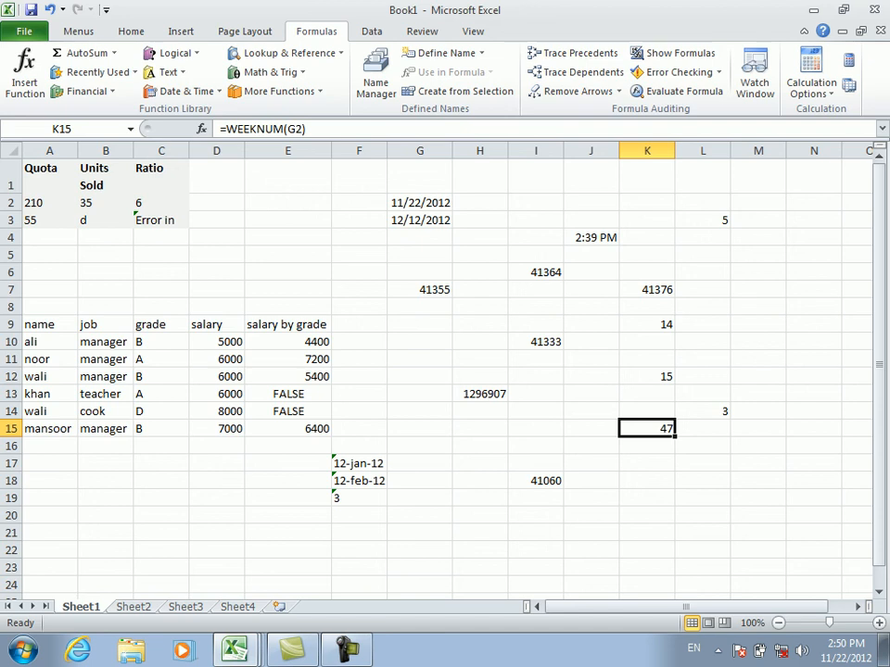
pyautogui.click(358, 255)
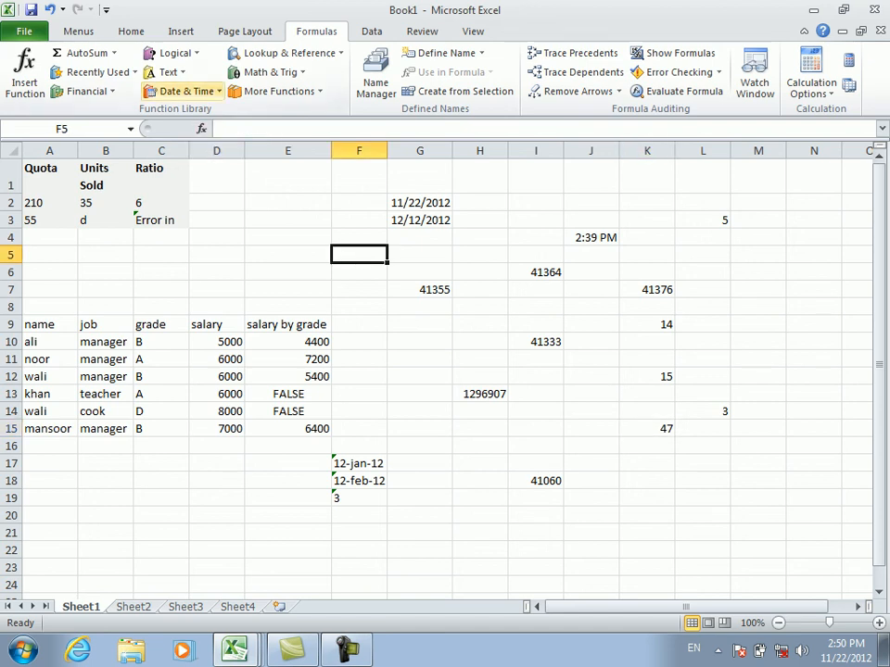
pyautogui.click(185, 91)
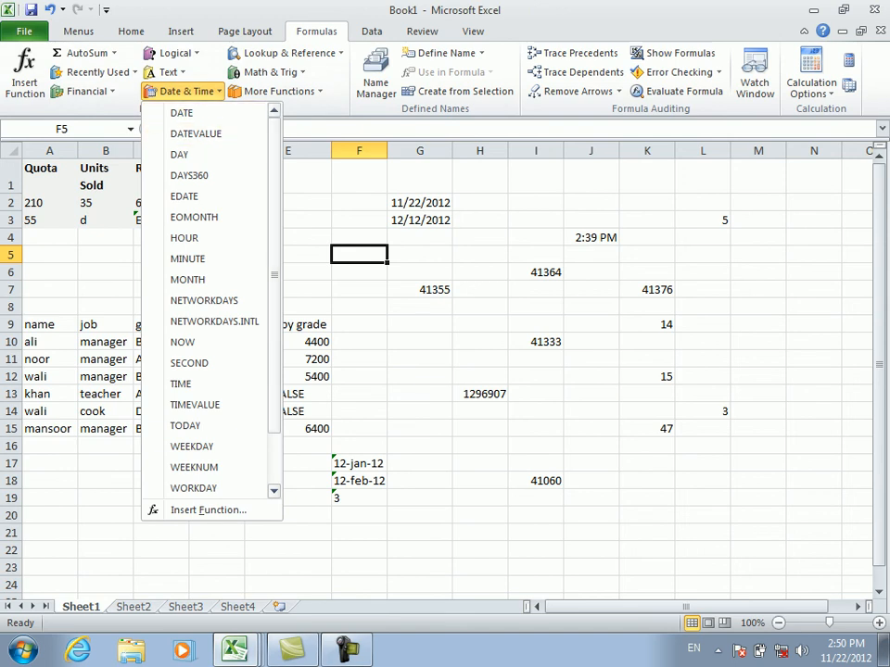
pyautogui.scroll(-3, 204, 435)
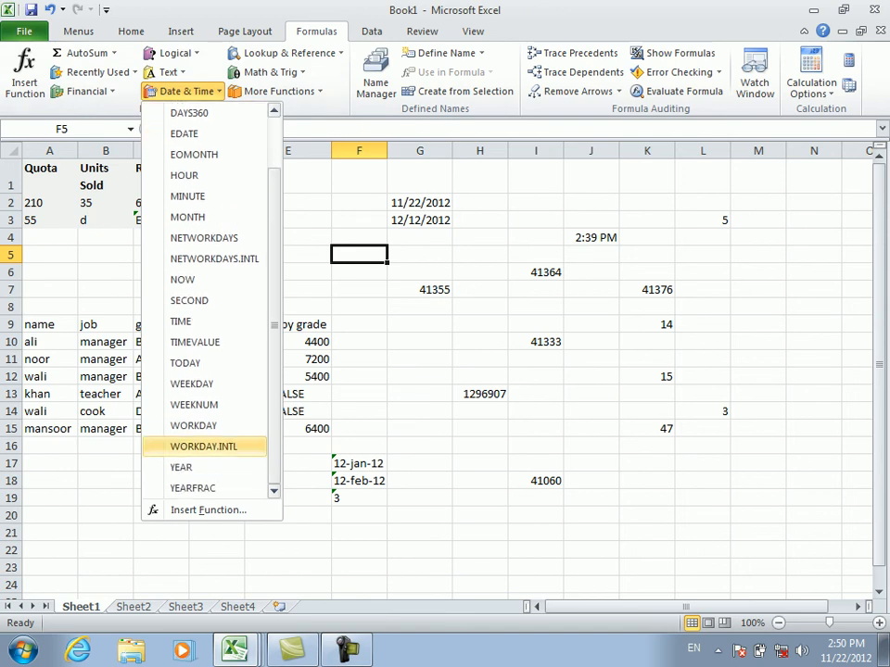
pyautogui.click(193, 425)
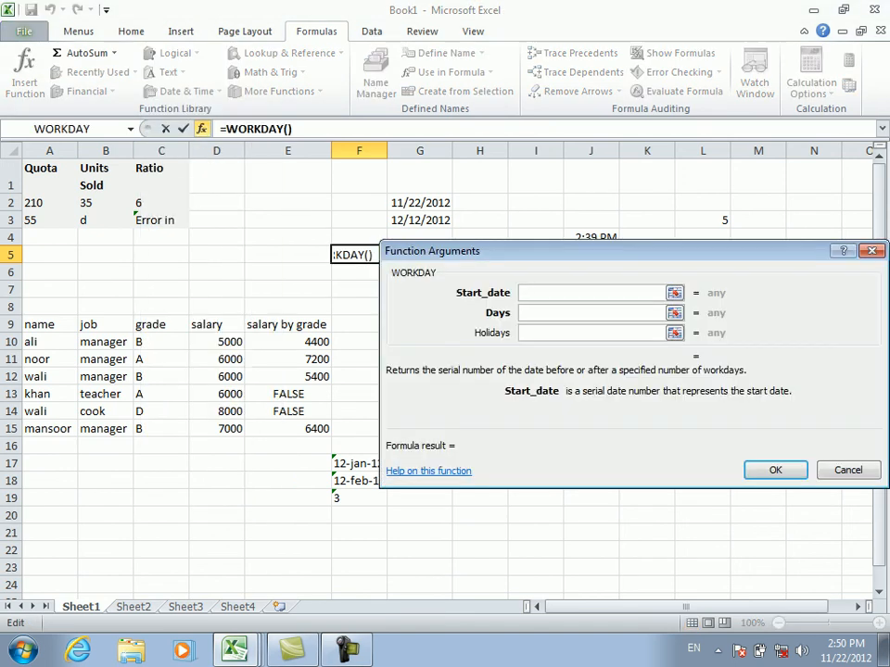
pyautogui.click(814, 236)
pyautogui.press('Escape')
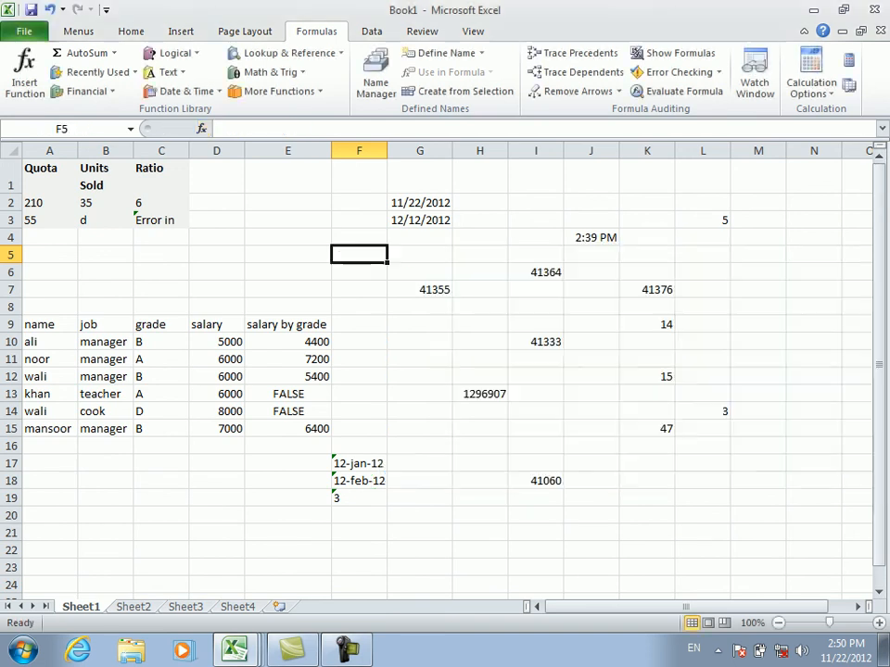
# - Enter a WORKDAY formula in H11 with G2 as the start date, 33 days and an empty holidays argument
pyautogui.click(479, 359)
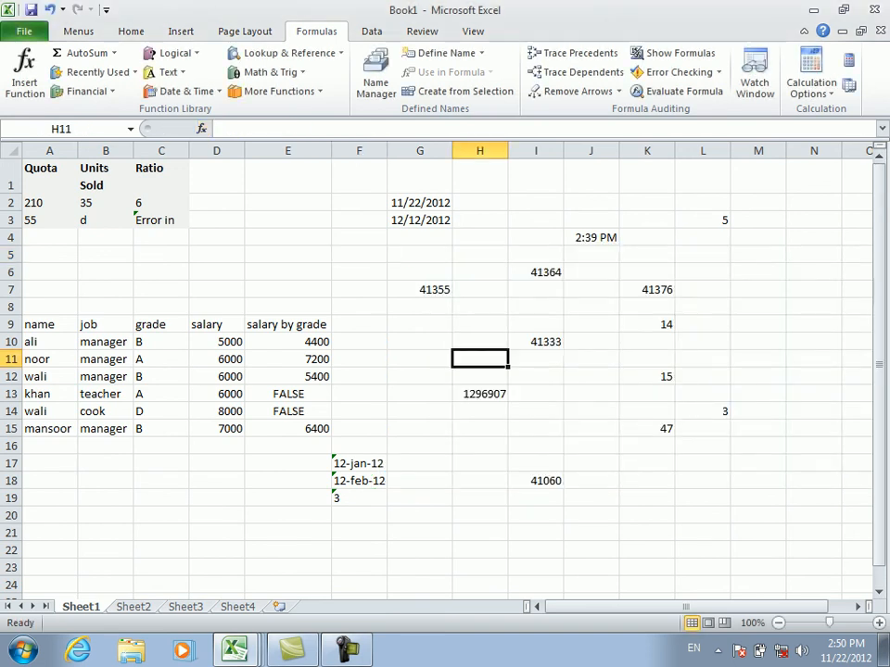
pyautogui.write('=wor')
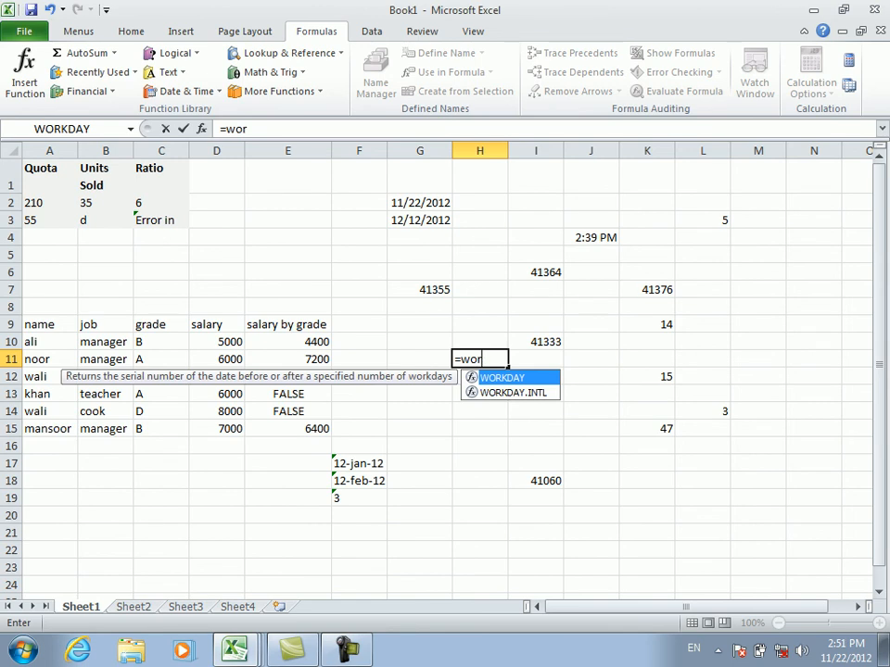
pyautogui.press('Tab')
pyautogui.click(419, 203)
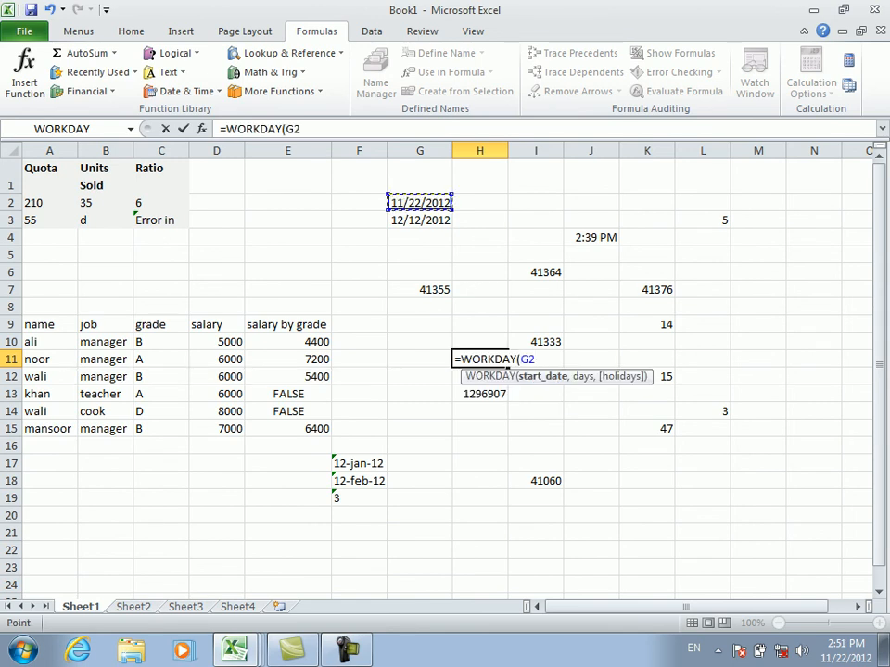
pyautogui.write(',33')
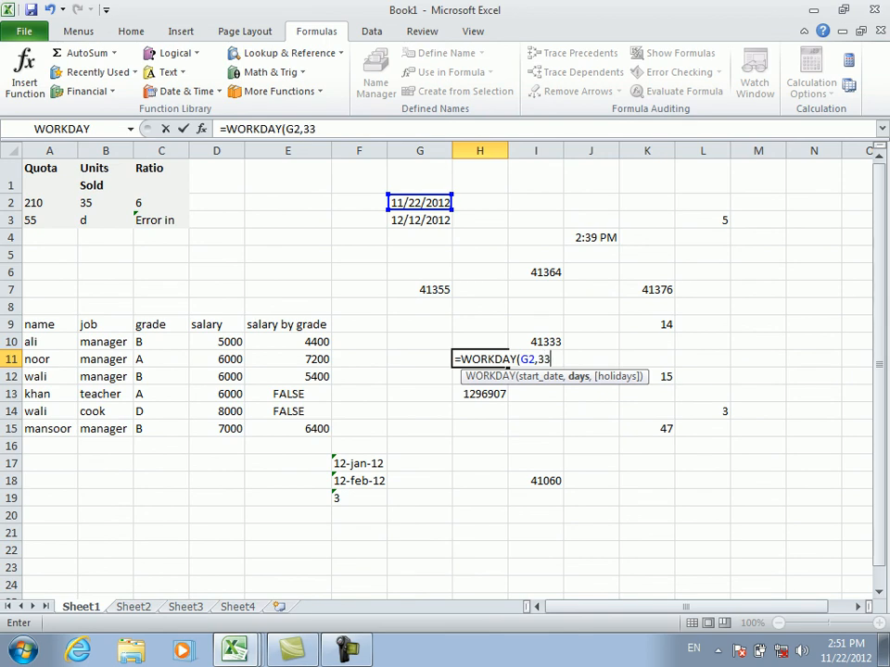
pyautogui.write(',')
pyautogui.press('Return')
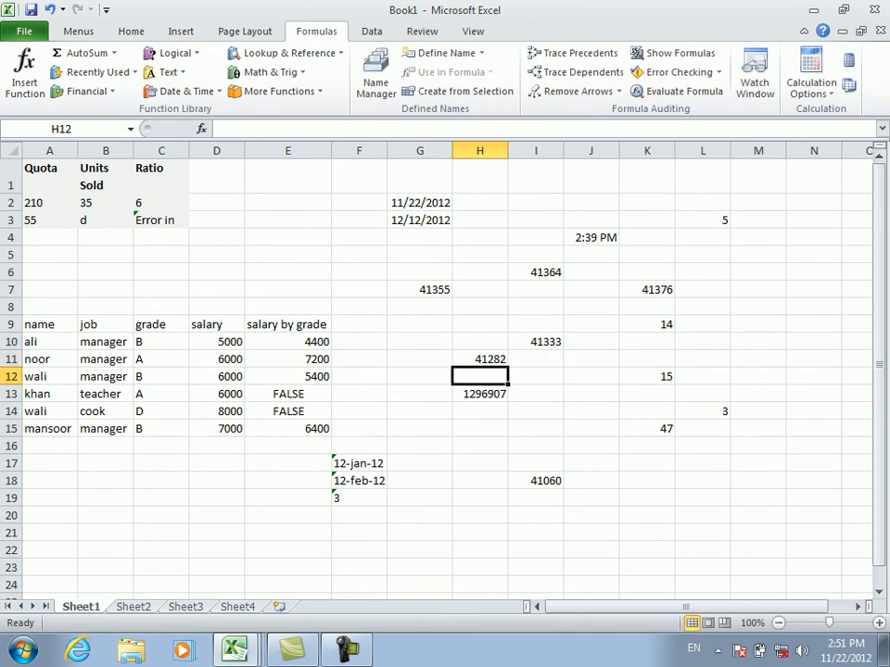
pyautogui.click(480, 359)
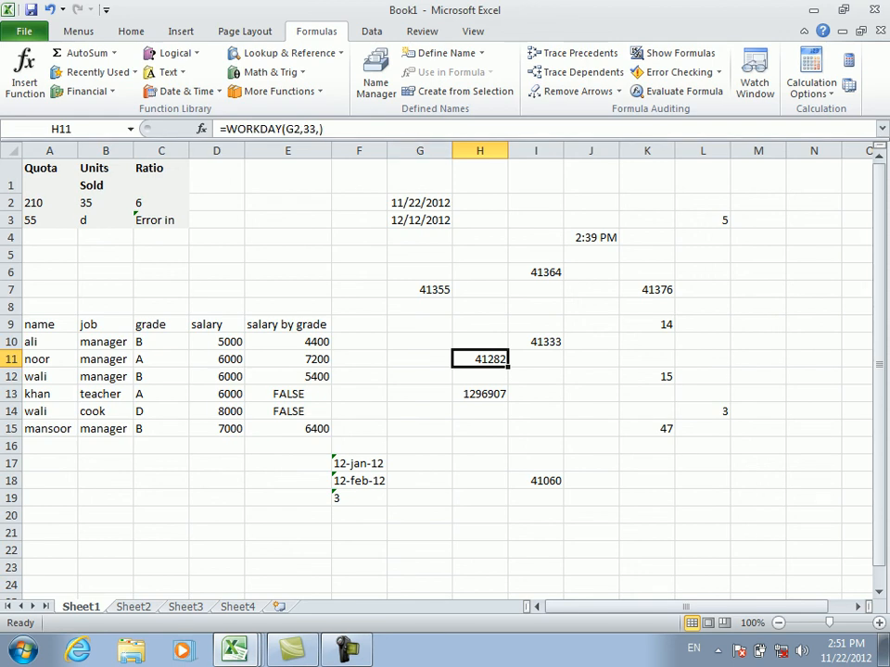
pyautogui.click(186, 90)
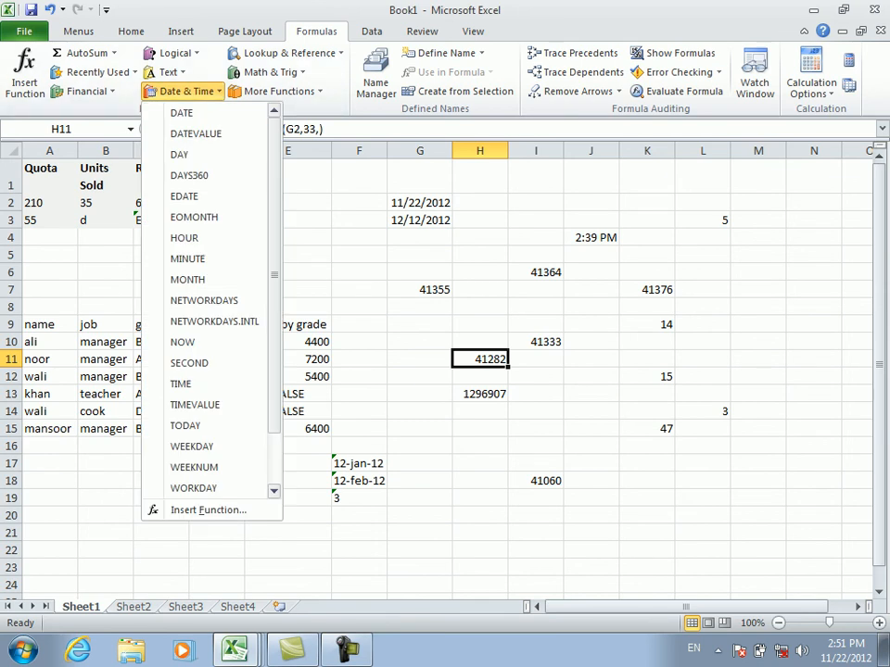
pyautogui.scroll(-1, 204, 278)
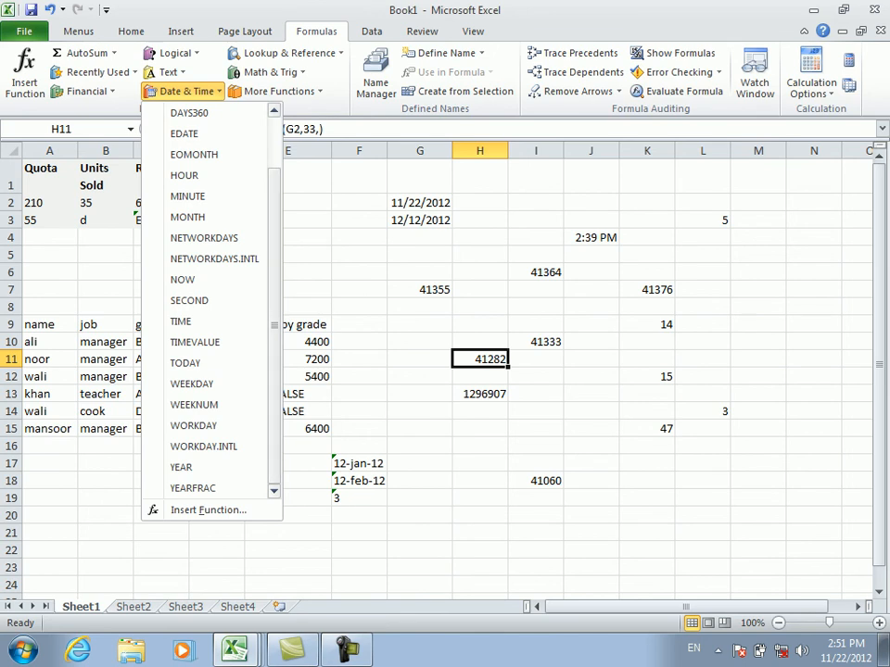
pyautogui.click(304, 128)
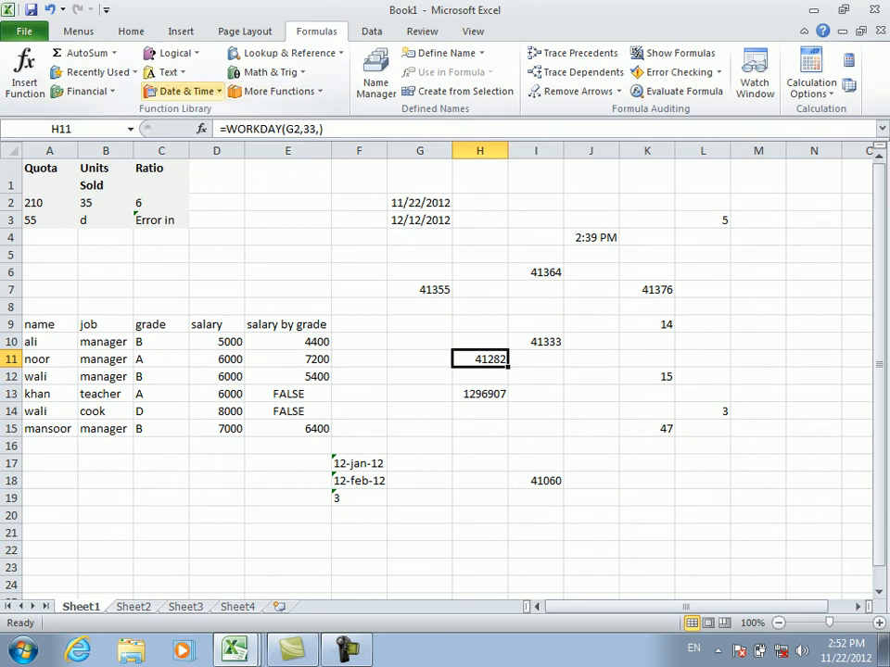
pyautogui.click(185, 90)
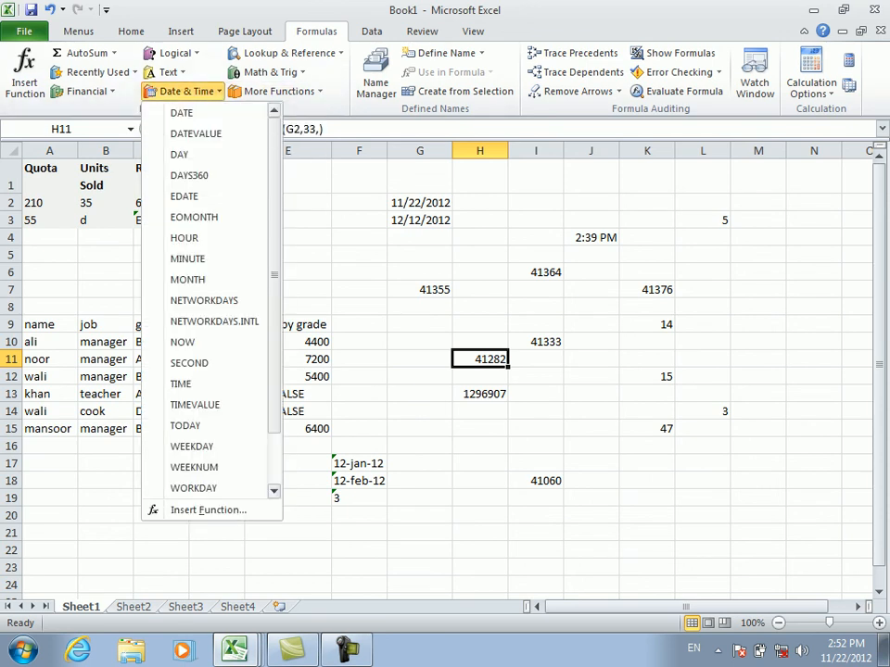
pyautogui.scroll(-1, 213, 302)
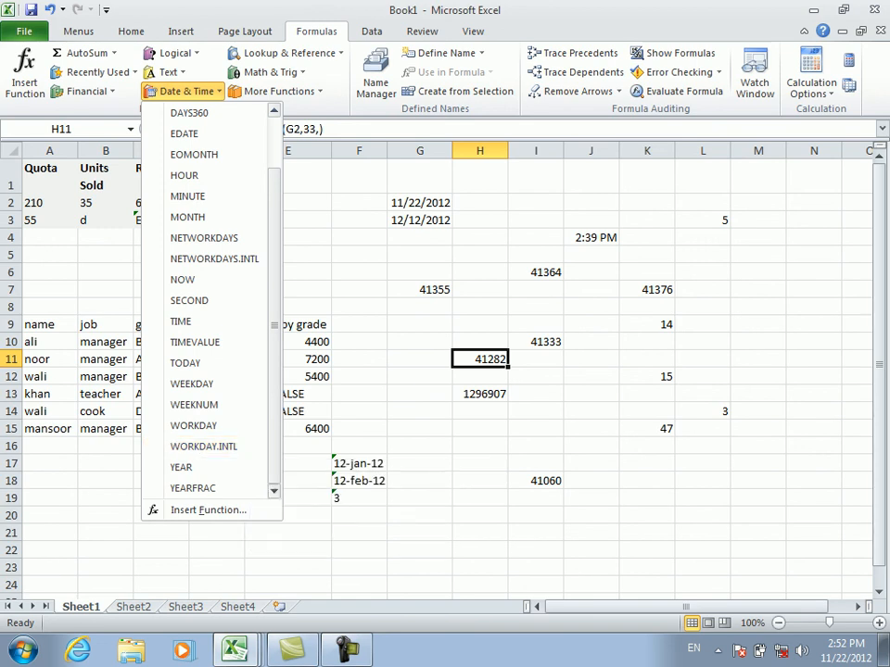
# - Enter a WORKDAY.INTL formula in H16 with G2 as the start date, 12 days and an empty weekend argument
pyautogui.click(479, 445)
pyautogui.click(479, 446)
pyautogui.write('=wo')
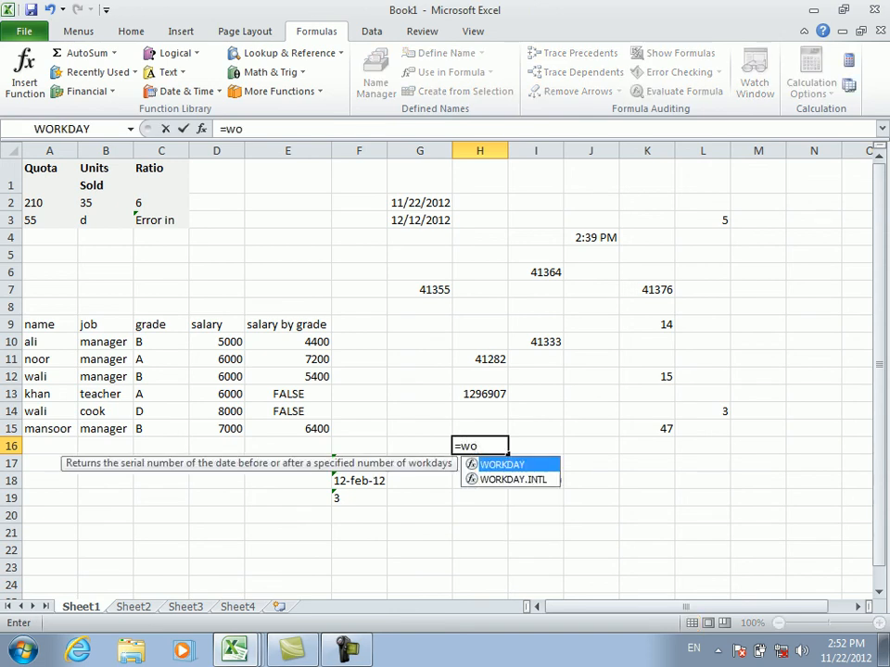
pyautogui.press('Down')
pyautogui.press('Tab')
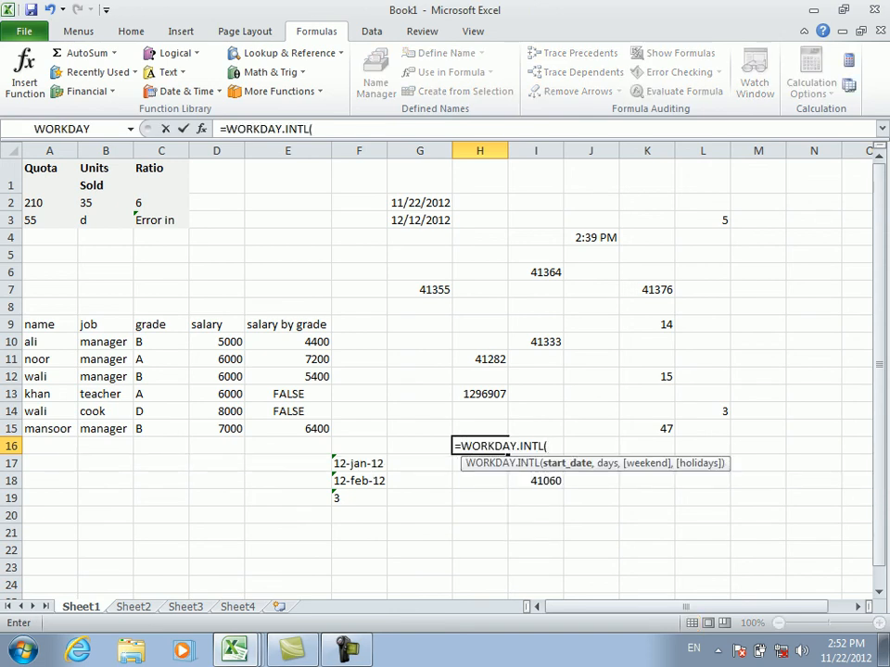
pyautogui.click(419, 203)
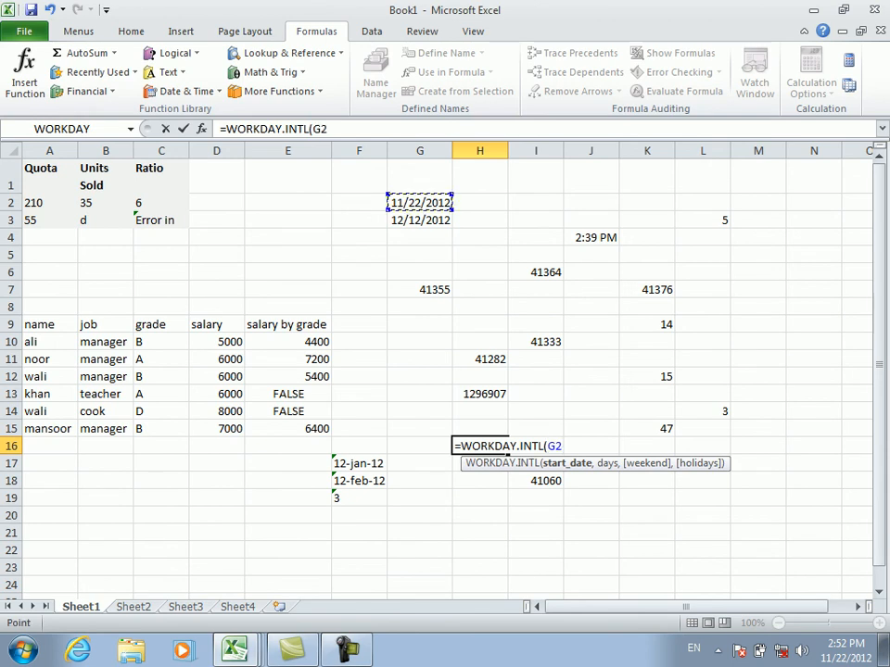
pyautogui.write(',12')
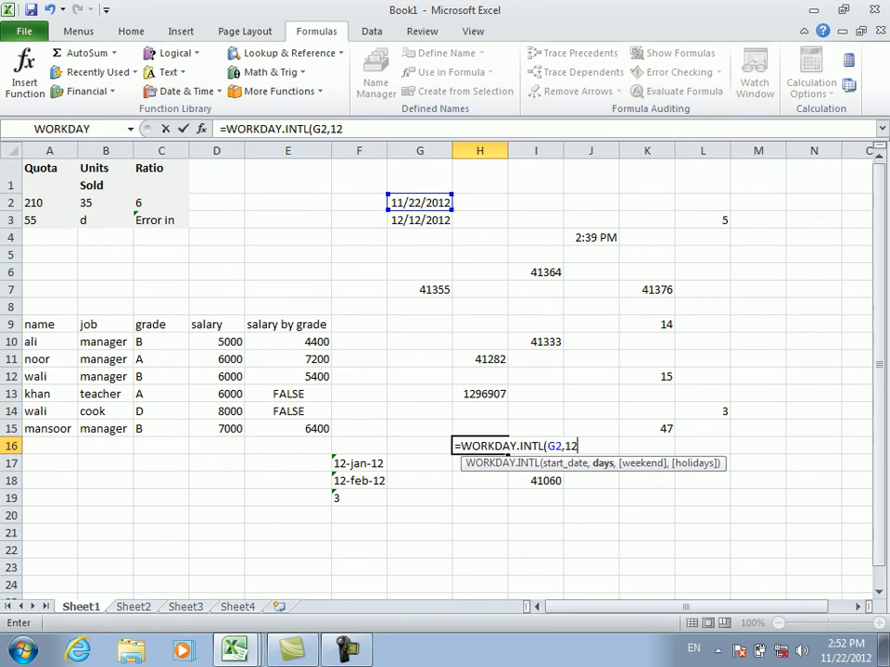
pyautogui.write(',')
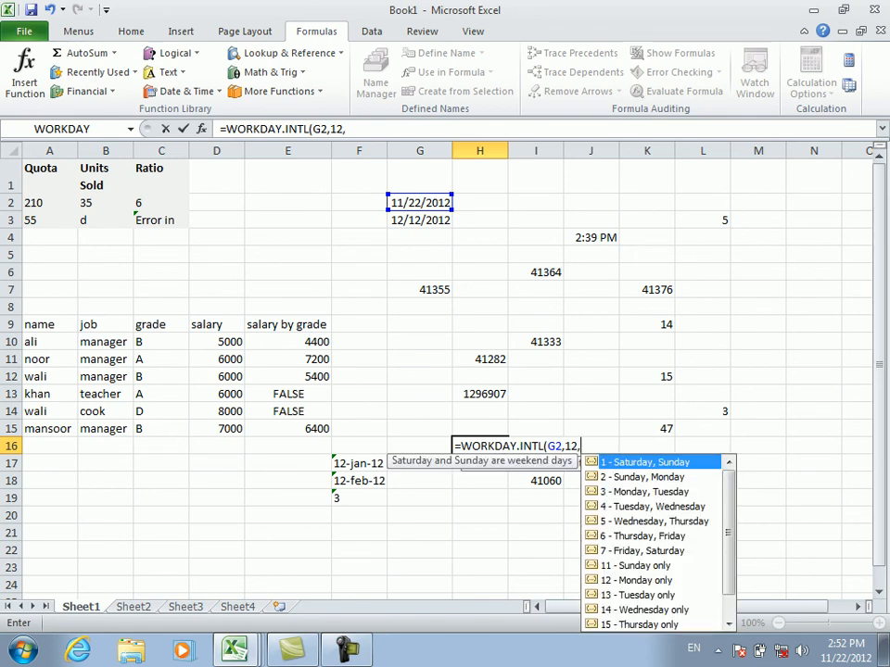
pyautogui.click(655, 522)
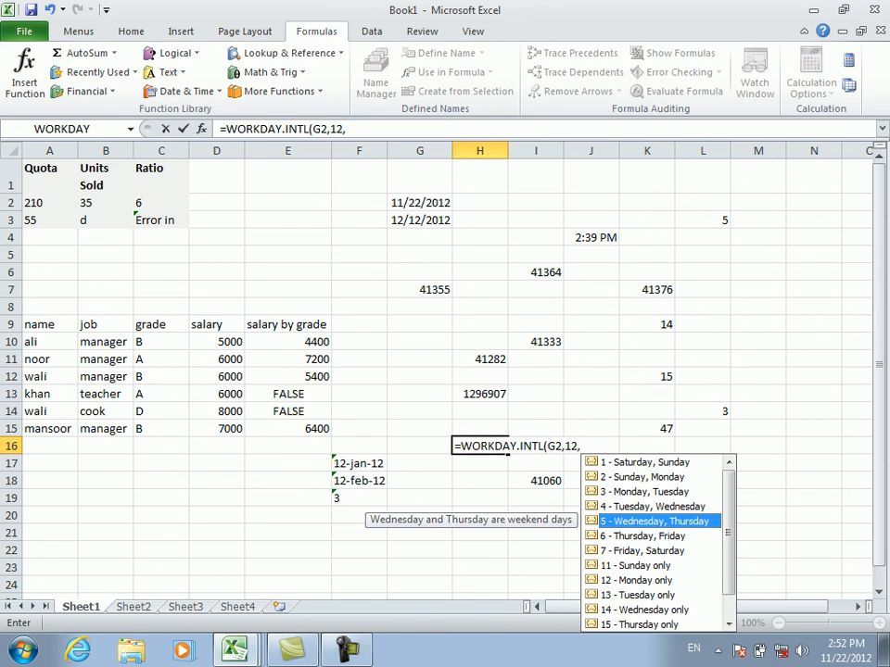
pyautogui.press('Return')
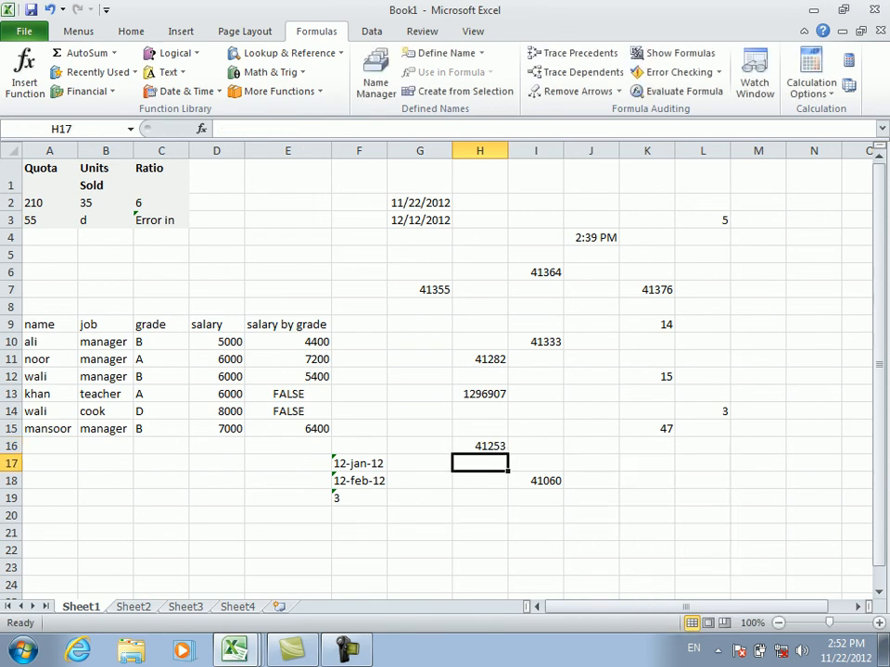
pyautogui.click(480, 446)
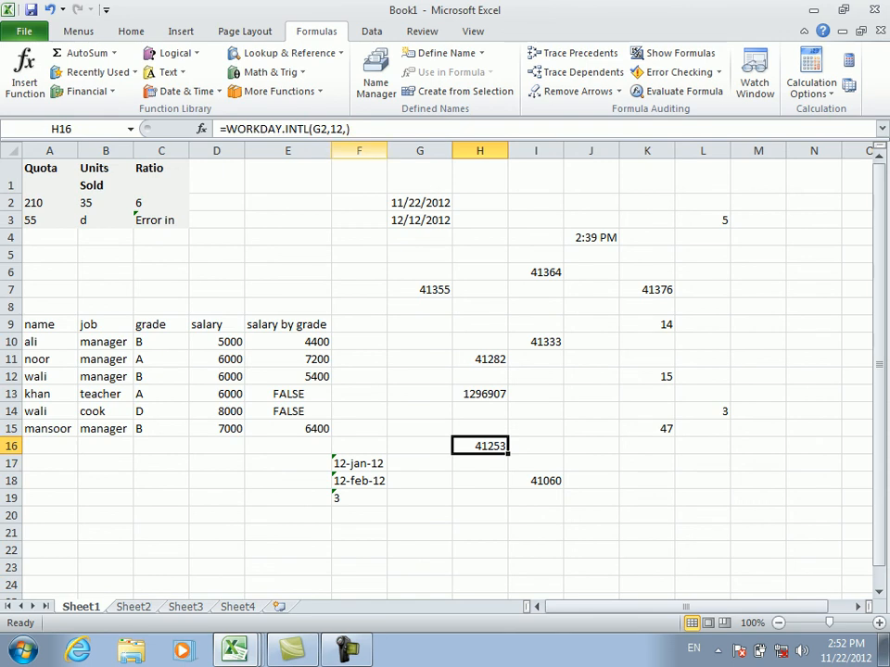
pyautogui.click(359, 376)
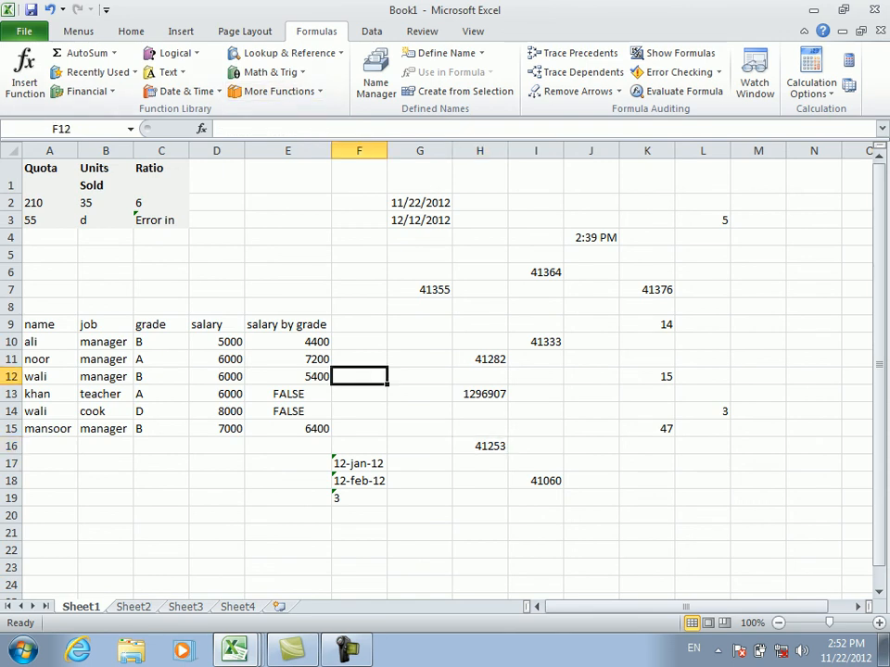
pyautogui.click(480, 446)
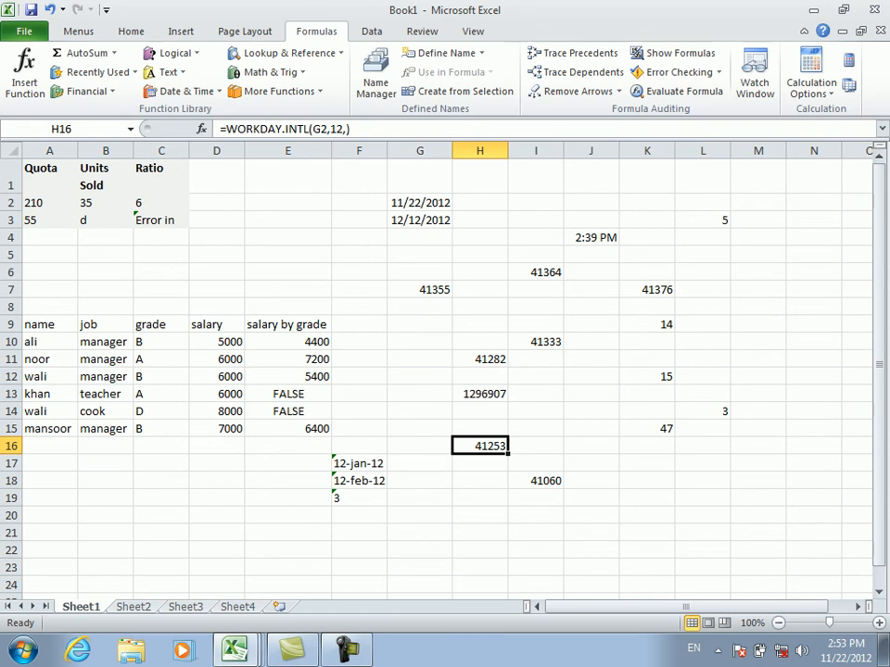
# - Try to add a YEAR function with J15 as its argument to the WORKDAY.INTL formula in H16
pyautogui.click(185, 91)
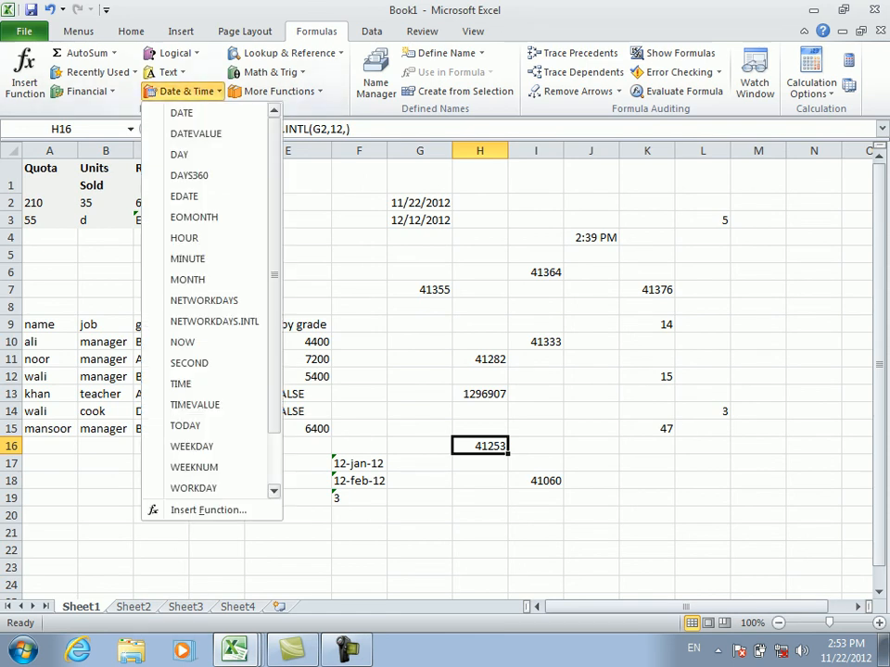
pyautogui.scroll(-1, 213, 296)
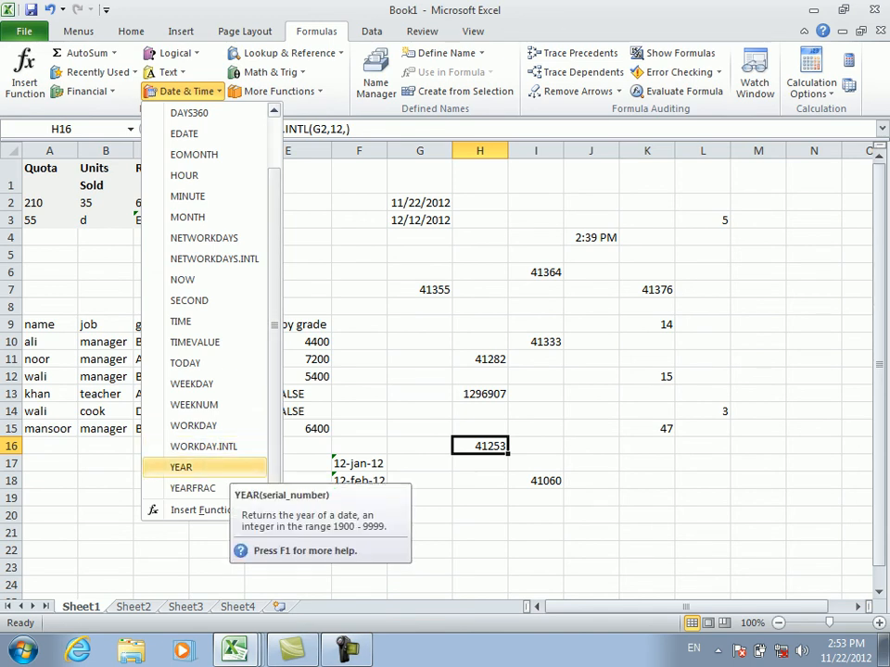
pyautogui.click(181, 467)
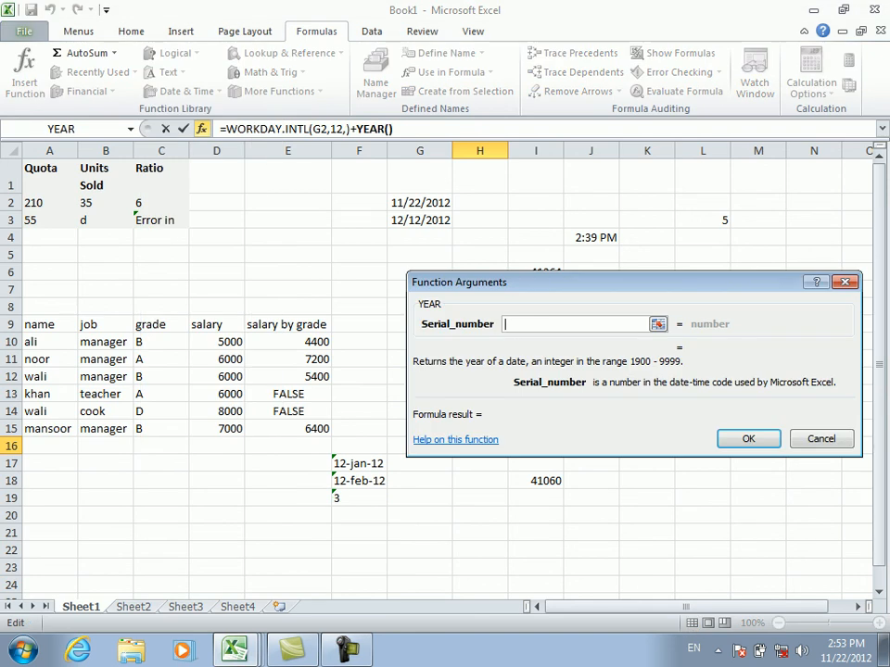
pyautogui.press('Return')
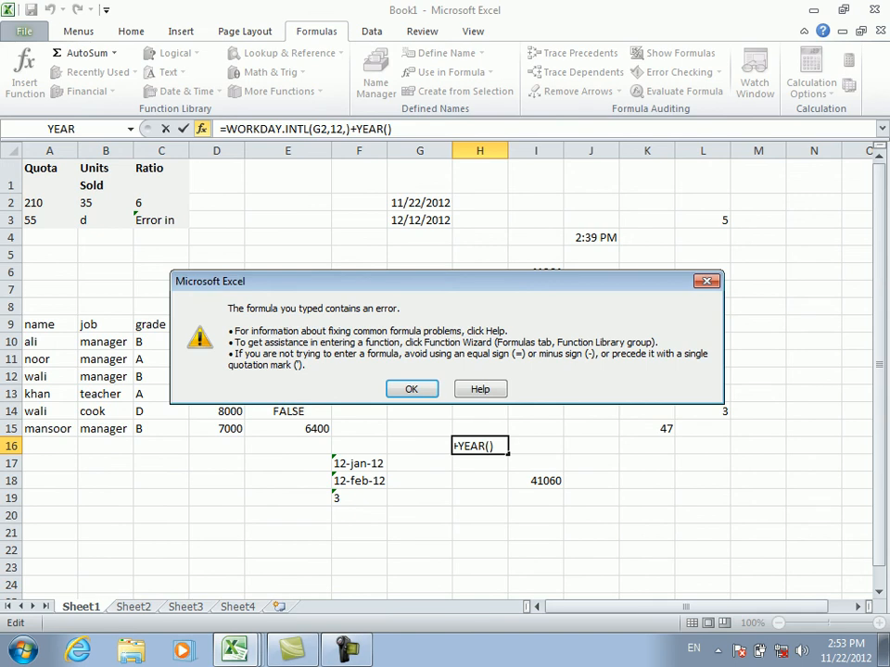
pyautogui.click(411, 390)
pyautogui.click(591, 428)
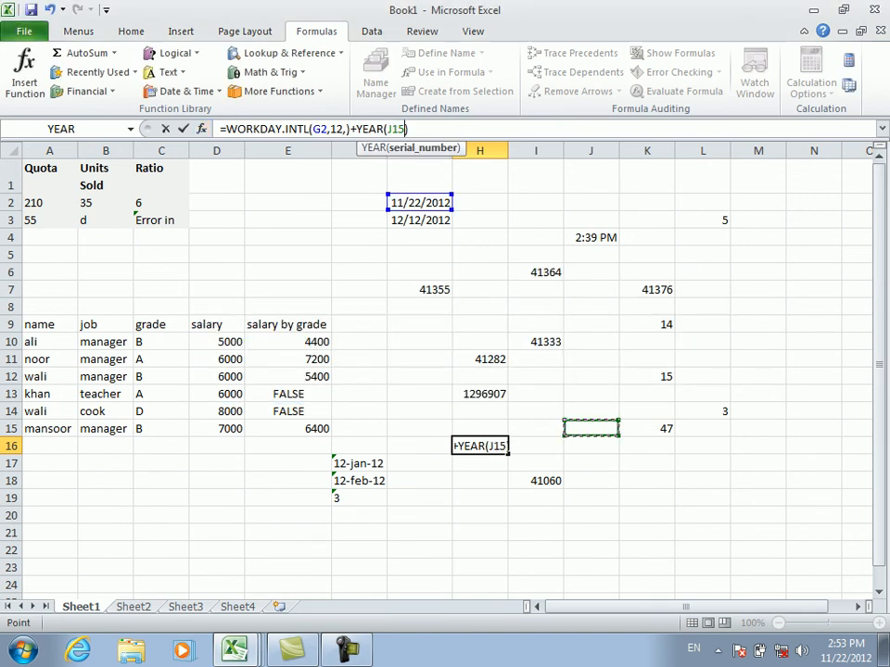
# - Erase the formula in H16 up to its closing parenthesis and commit the cell
pyautogui.press('BackSpace')
pyautogui.press('BackSpace')
pyautogui.press('BackSpace')
pyautogui.press('BackSpace')
pyautogui.press('BackSpace')
pyautogui.press('BackSpace')
pyautogui.press('BackSpace')
pyautogui.press('BackSpace')
pyautogui.press('BackSpace')
pyautogui.press('BackSpace')
pyautogui.press('BackSpace')
pyautogui.press('BackSpace')
pyautogui.press('BackSpace')
pyautogui.press('BackSpace')
pyautogui.press('BackSpace')
pyautogui.press('BackSpace')
pyautogui.press('BackSpace')
pyautogui.press('BackSpace')
pyautogui.press('BackSpace')
pyautogui.press('BackSpace')
pyautogui.press('BackSpace')
pyautogui.press('BackSpace')
pyautogui.press('BackSpace')
pyautogui.press('BackSpace')
pyautogui.press('BackSpace')
pyautogui.press('BackSpace')
pyautogui.press('BackSpace')
pyautogui.press('BackSpace')
pyautogui.press('BackSpace')
pyautogui.press('BackSpace')
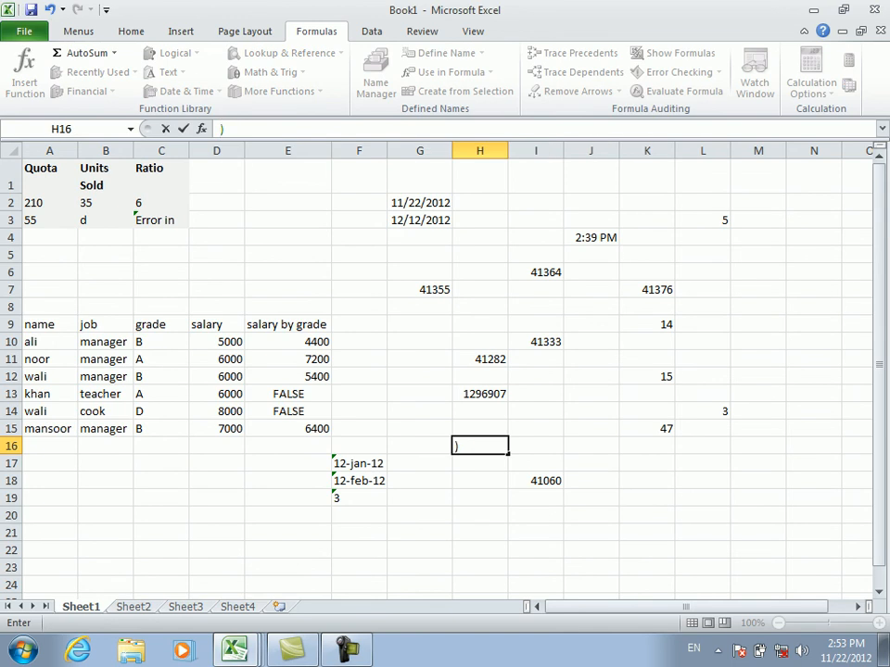
pyautogui.click(419, 377)
pyautogui.write('=')
pyautogui.click(390, 377)
pyautogui.write('ye')
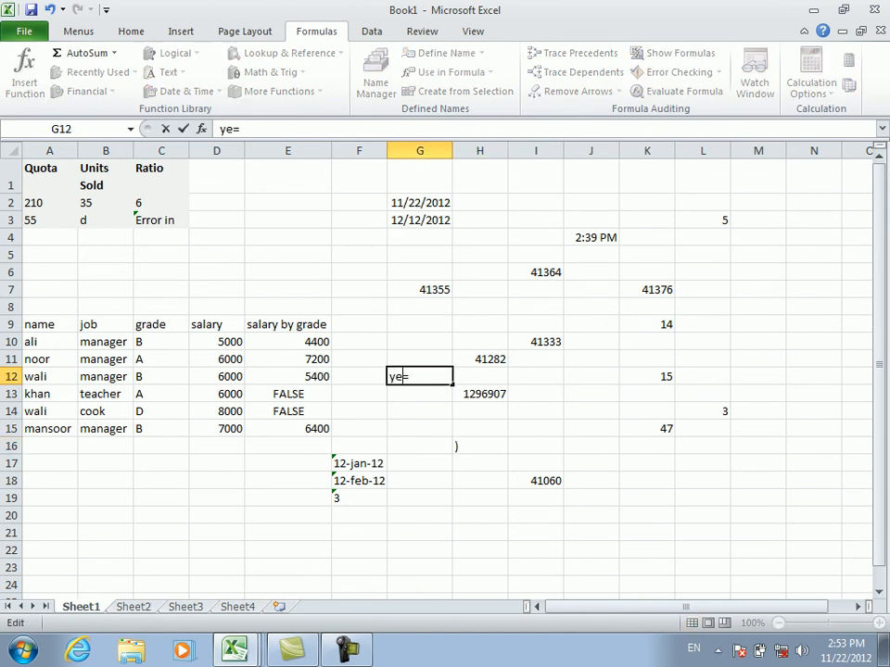
pyautogui.press('BackSpace')
pyautogui.press('BackSpace')
pyautogui.press('Escape')
# - Enter a YEAR formula in G12 that returns the year of the WORKDAY date in H11
pyautogui.write('=r')
pyautogui.press('BackSpace')
pyautogui.write('ye')
pyautogui.press('Tab')
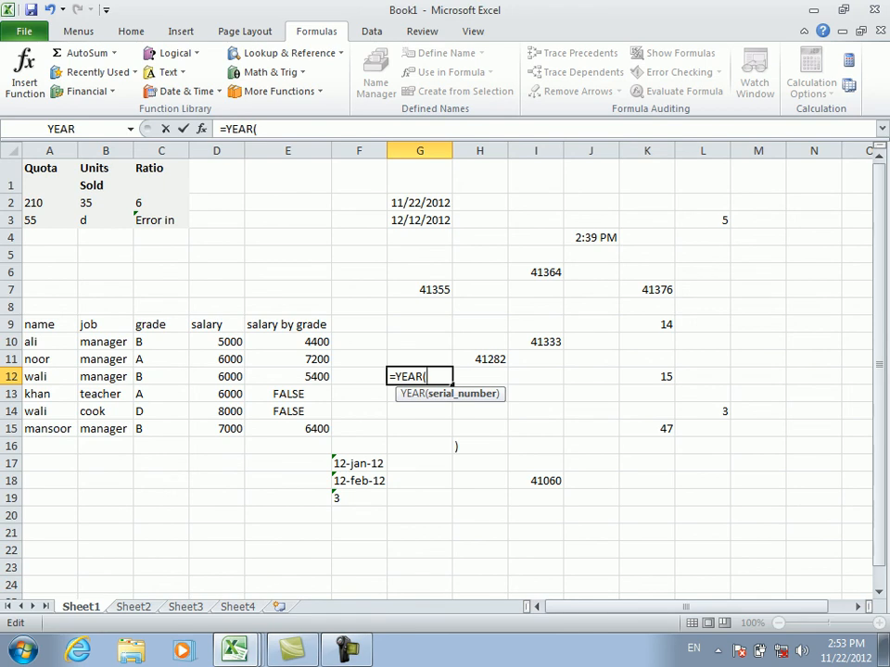
pyautogui.click(454, 363)
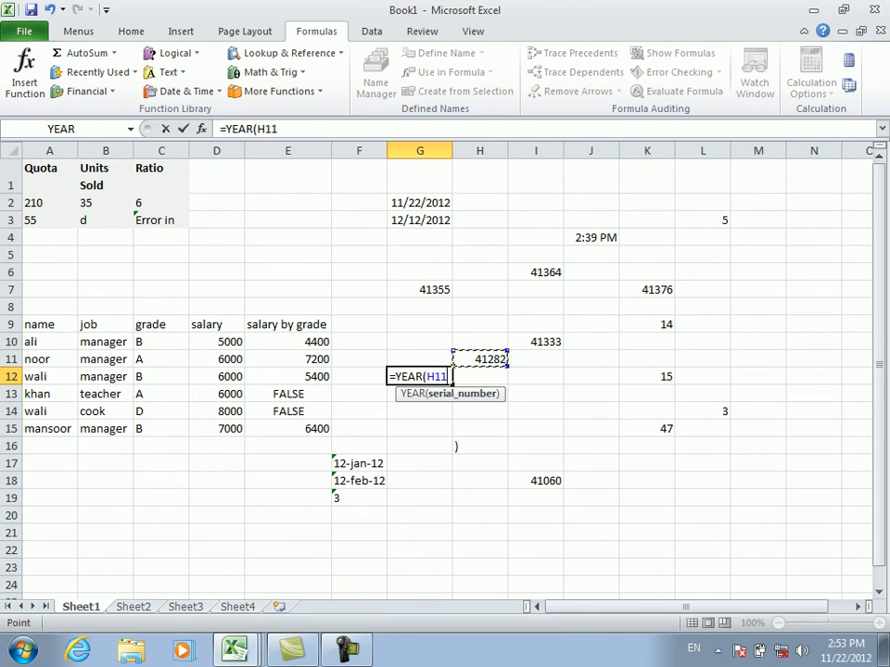
pyautogui.press('Return')
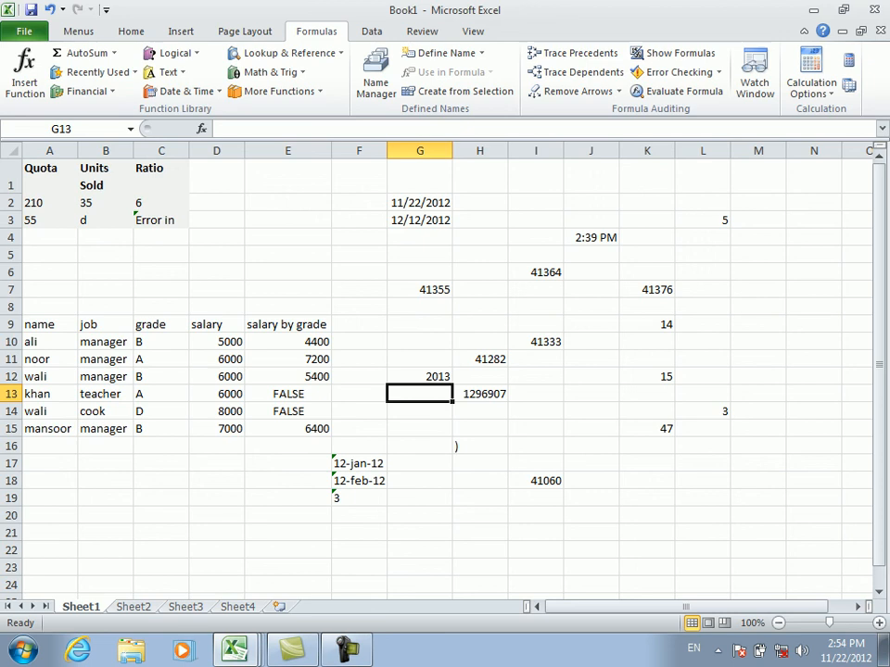
# - Enter a YEAR formula in M10 that returns the year of the EDATE result in K7
pyautogui.click(419, 290)
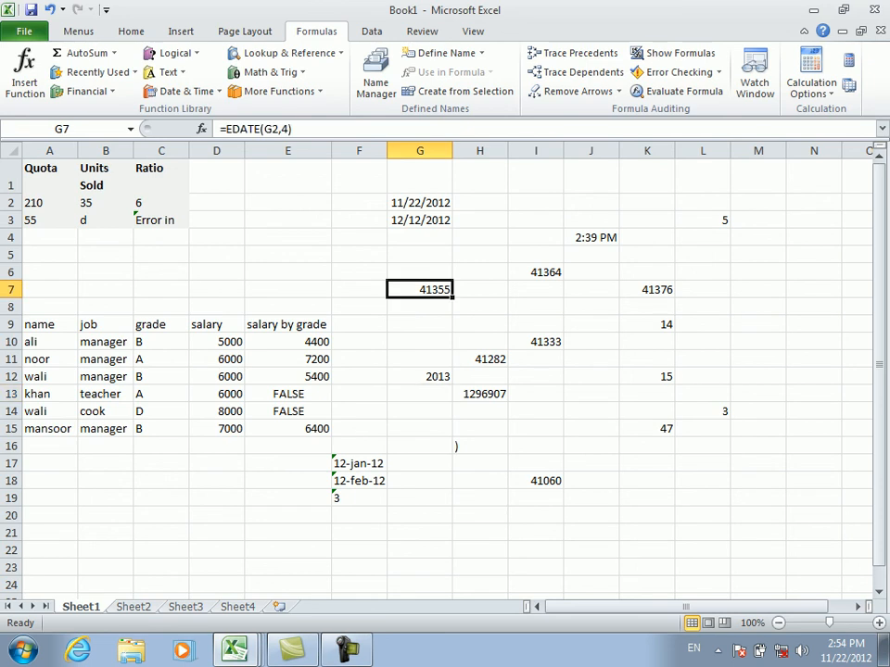
pyautogui.click(420, 376)
pyautogui.click(646, 290)
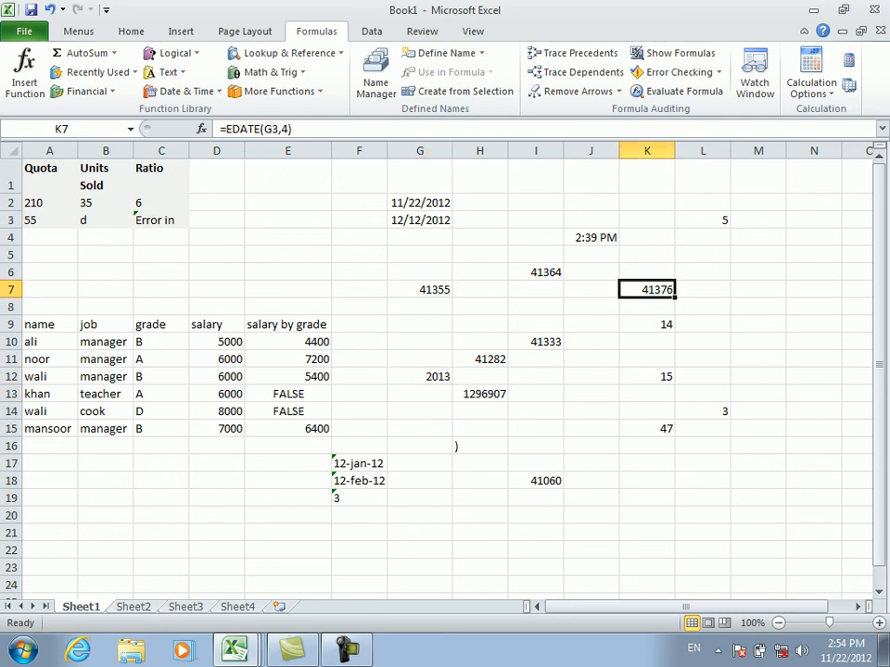
pyautogui.click(758, 342)
pyautogui.write('=ye')
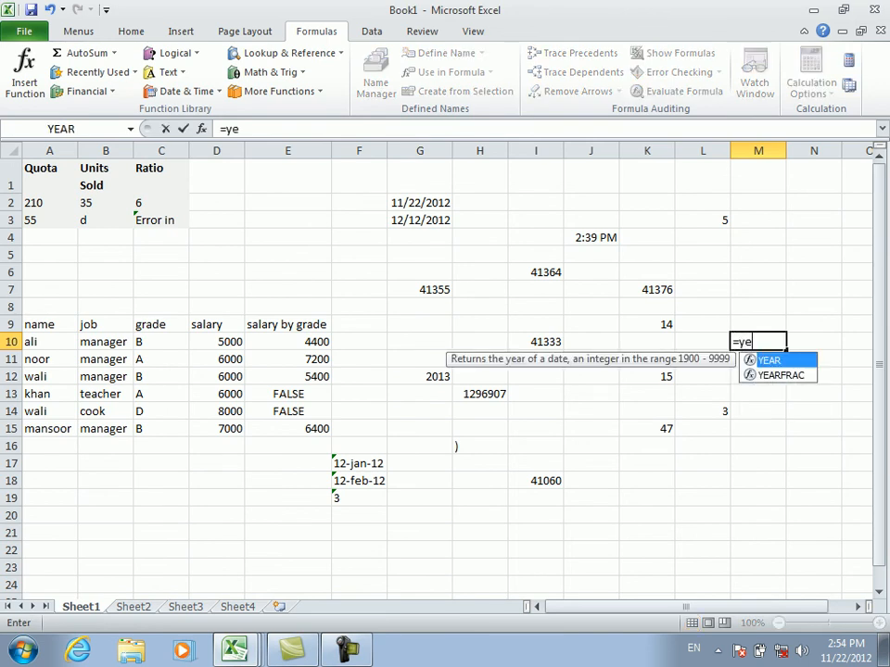
pyautogui.press('Tab')
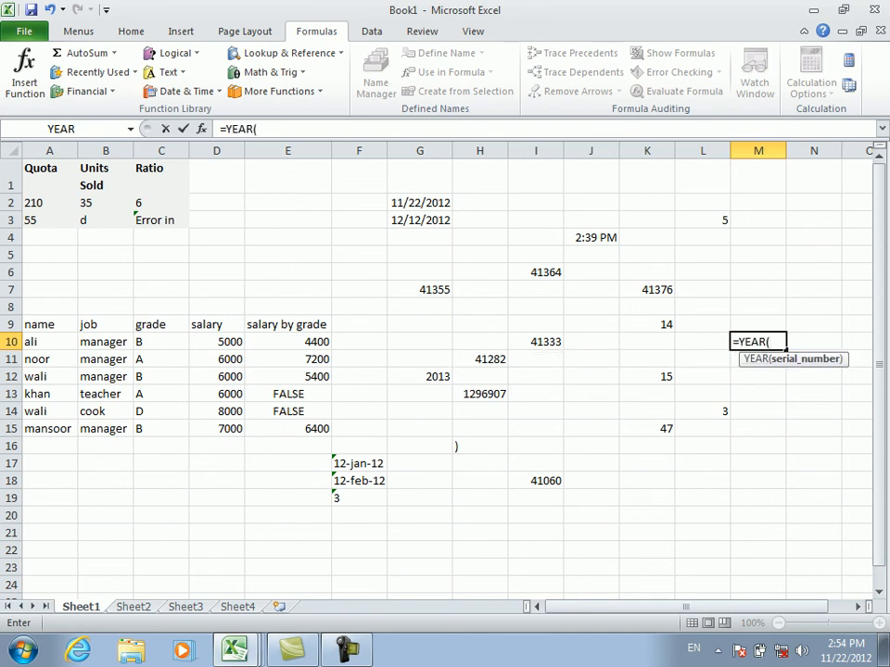
pyautogui.click(646, 290)
pyautogui.press('Return')
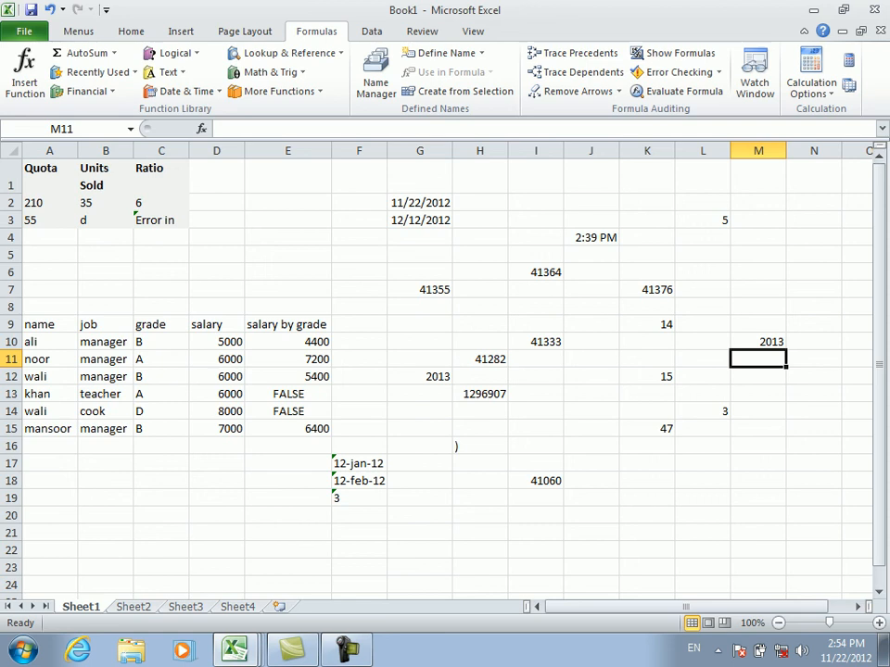
# - Enter the sample serial number 34234 in M6
pyautogui.click(287, 255)
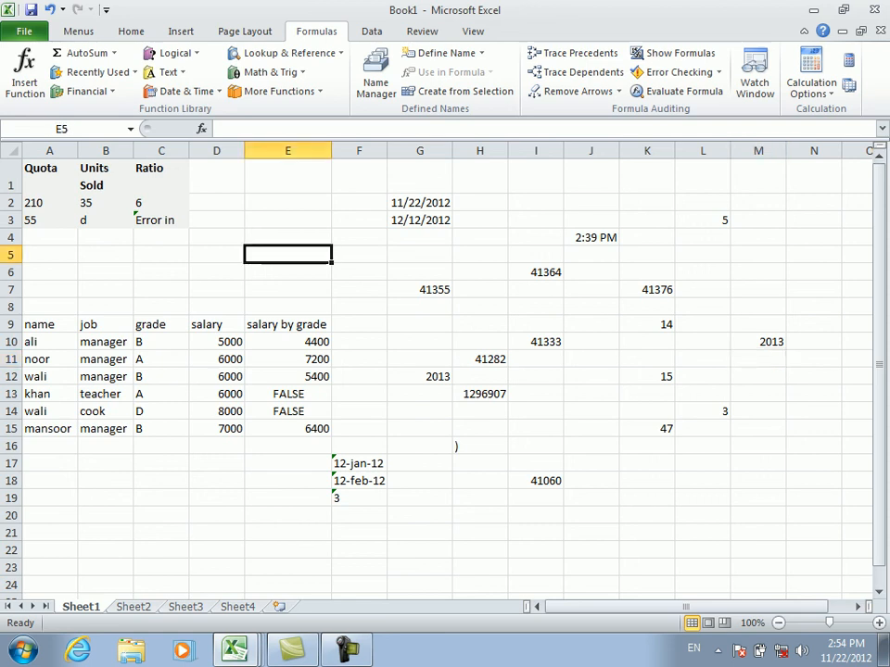
pyautogui.click(591, 307)
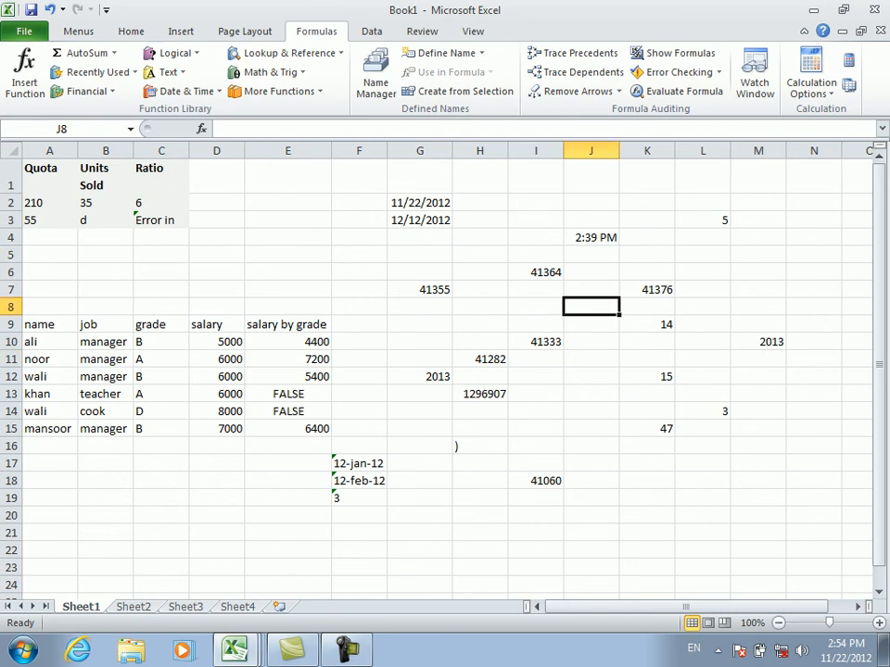
pyautogui.click(758, 272)
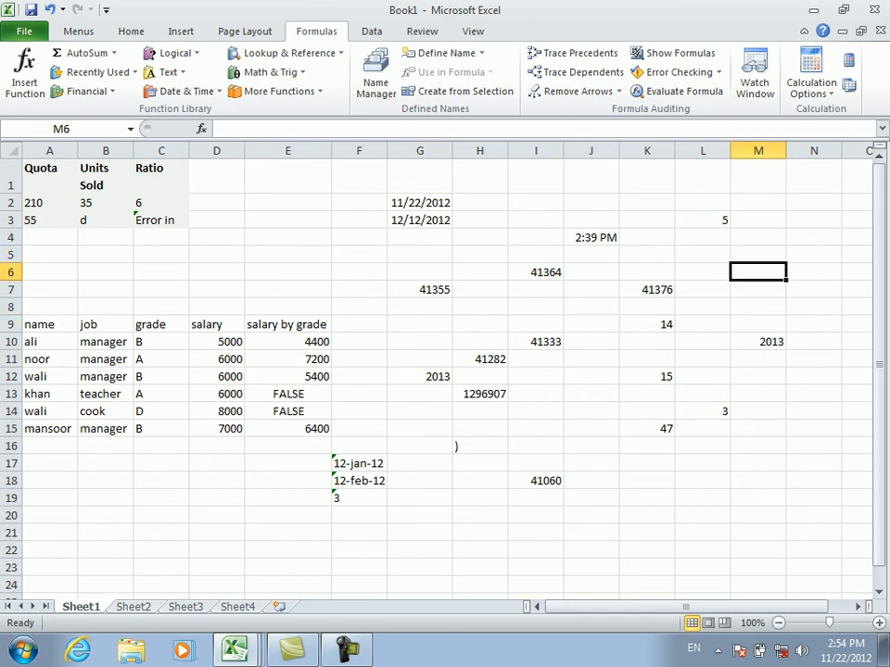
pyautogui.write('34234')
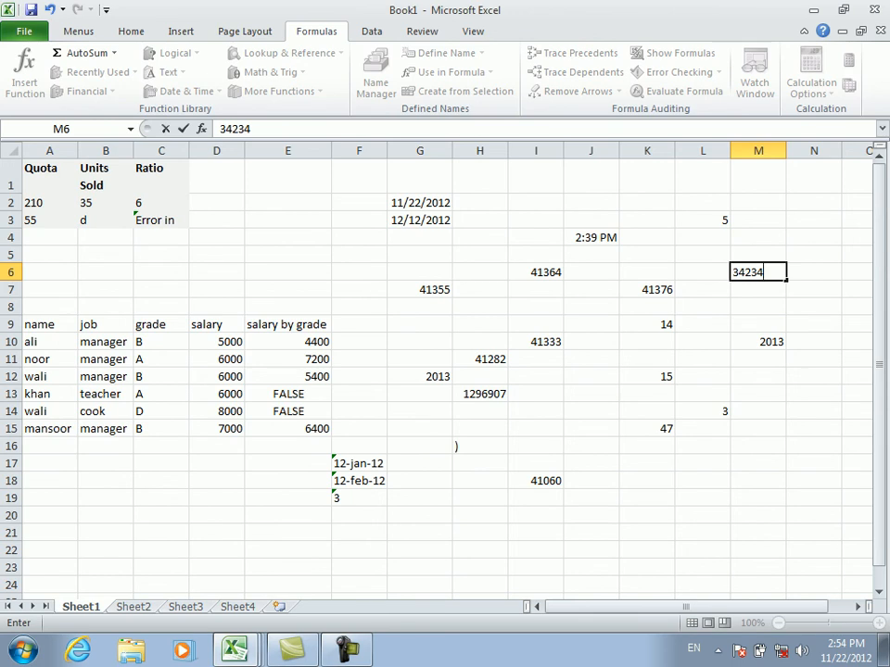
pyautogui.press('Return')
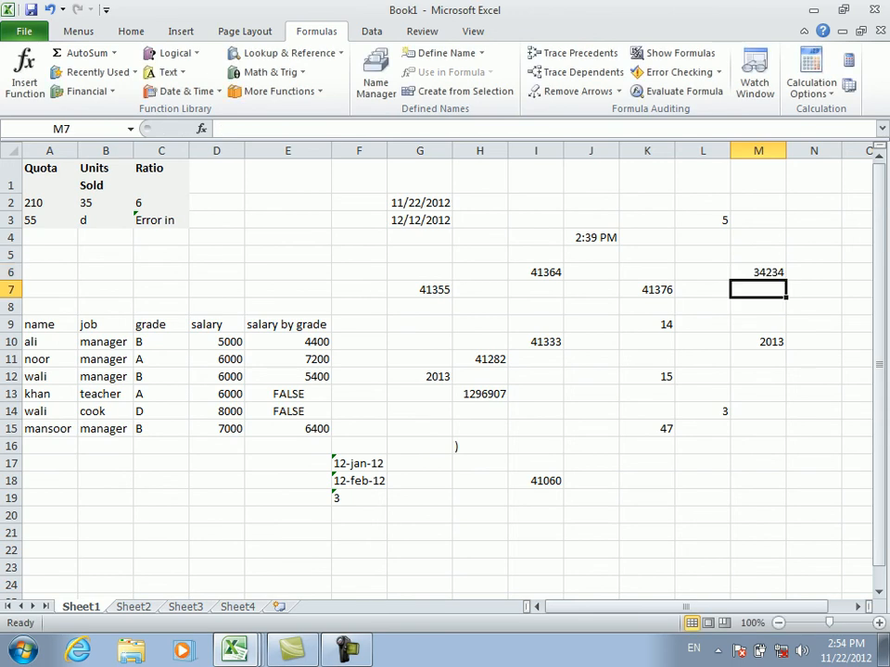
# - Enter a YEAR formula in M7 that returns the year of the serial number in M6
pyautogui.write('=ye')
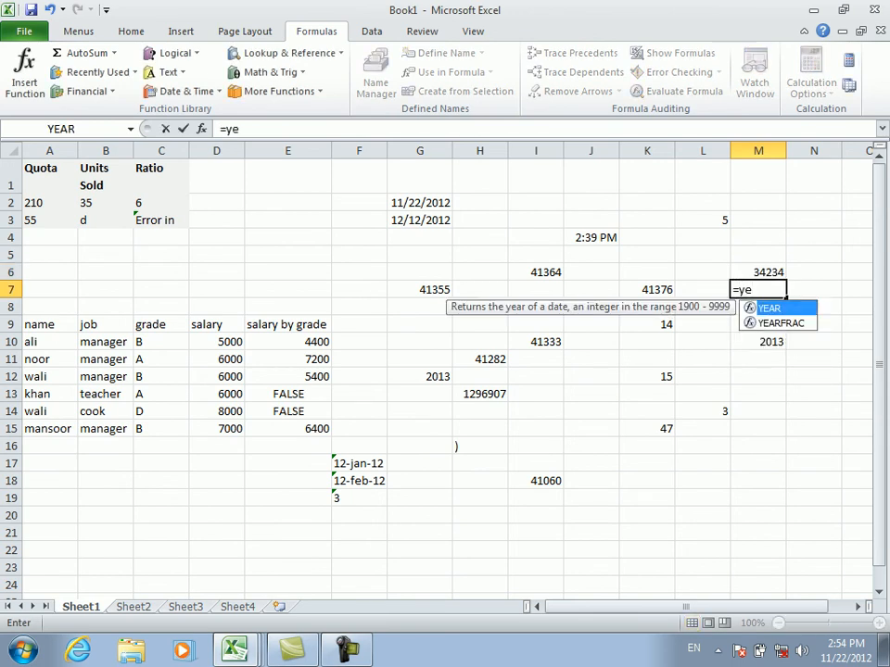
pyautogui.press('Escape')
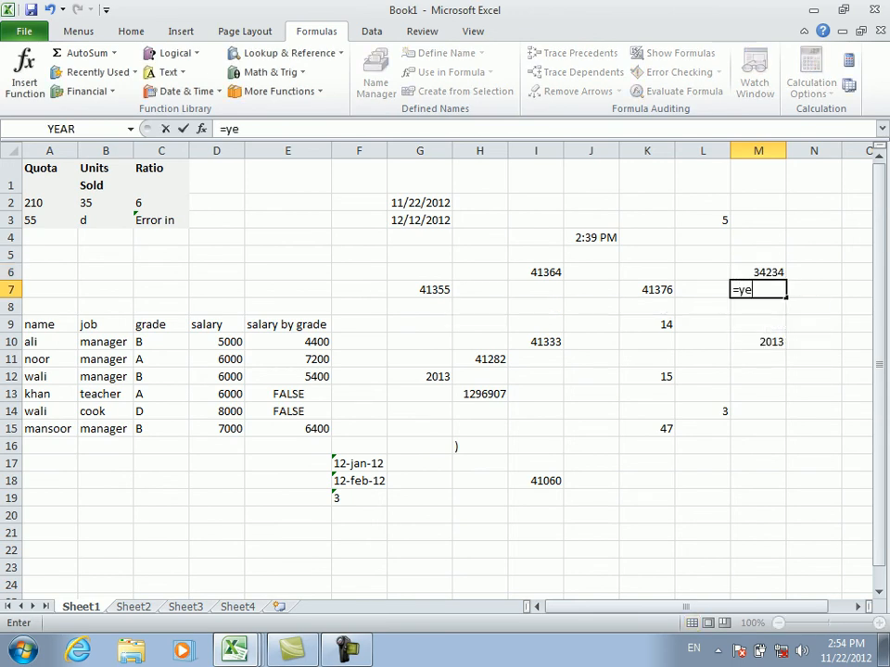
pyautogui.press('BackSpace')
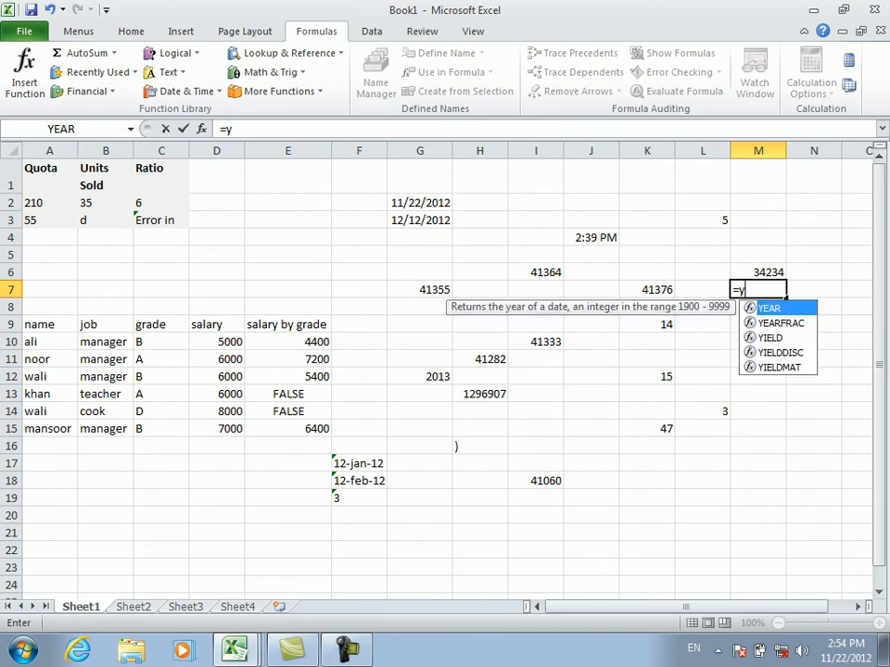
pyautogui.press('Tab')
pyautogui.press('Up')
pyautogui.press('Return')
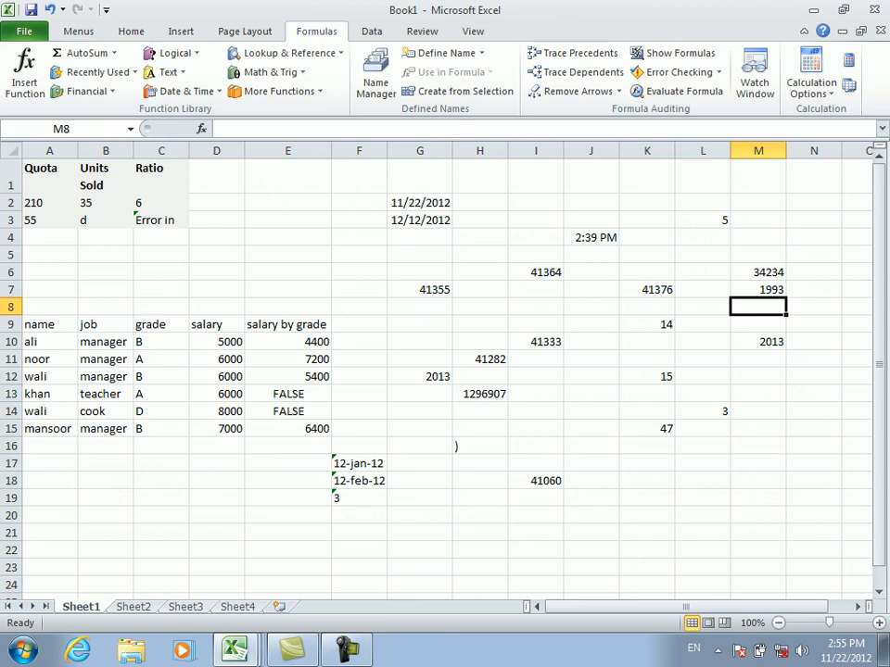
# - Enter a YEARFRAC formula in J20 with G2 as the start date and G3 as the end date
pyautogui.click(647, 376)
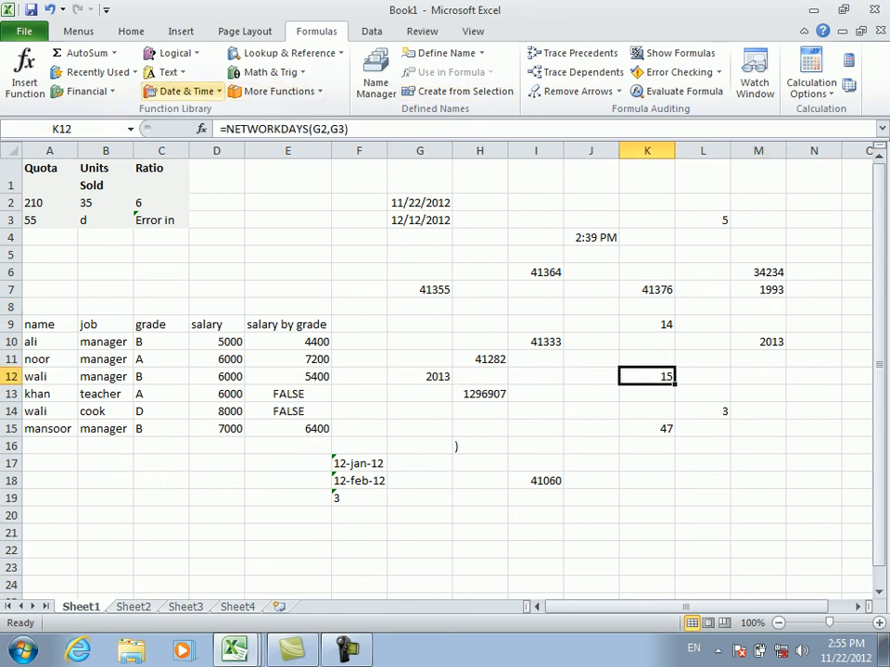
pyautogui.click(185, 91)
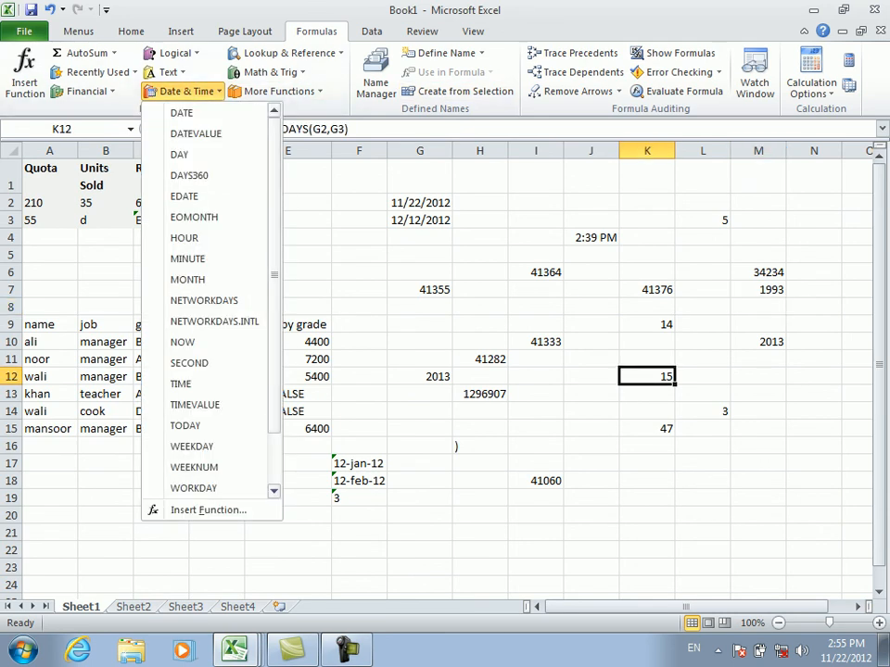
pyautogui.scroll(-3, 200, 362)
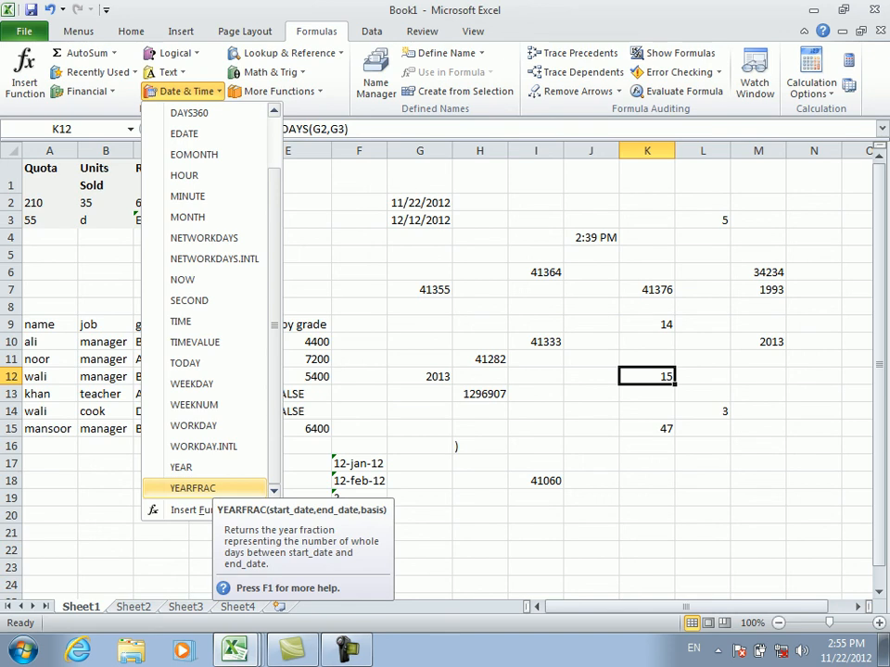
pyautogui.press('Escape')
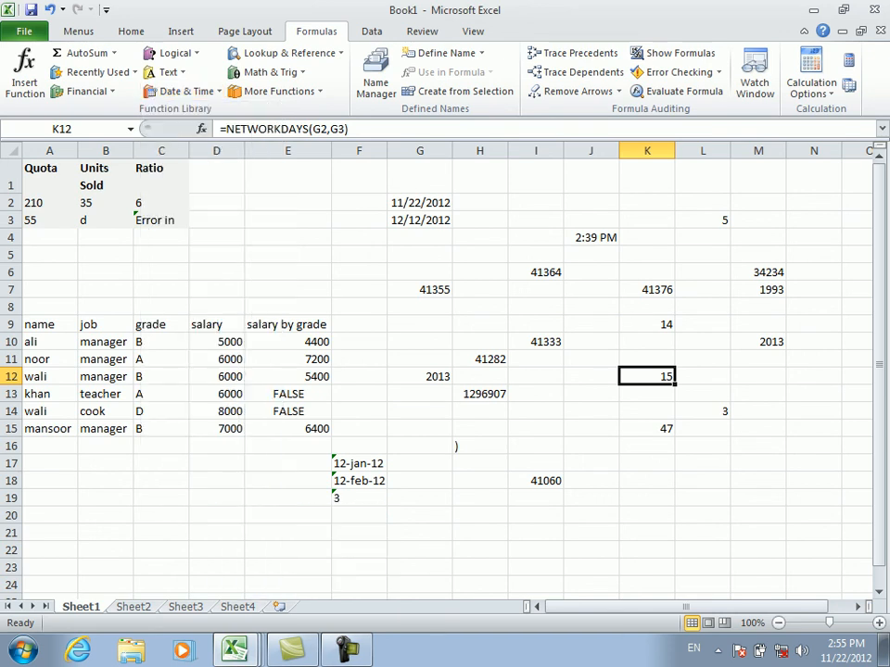
pyautogui.click(591, 515)
pyautogui.write('=YE')
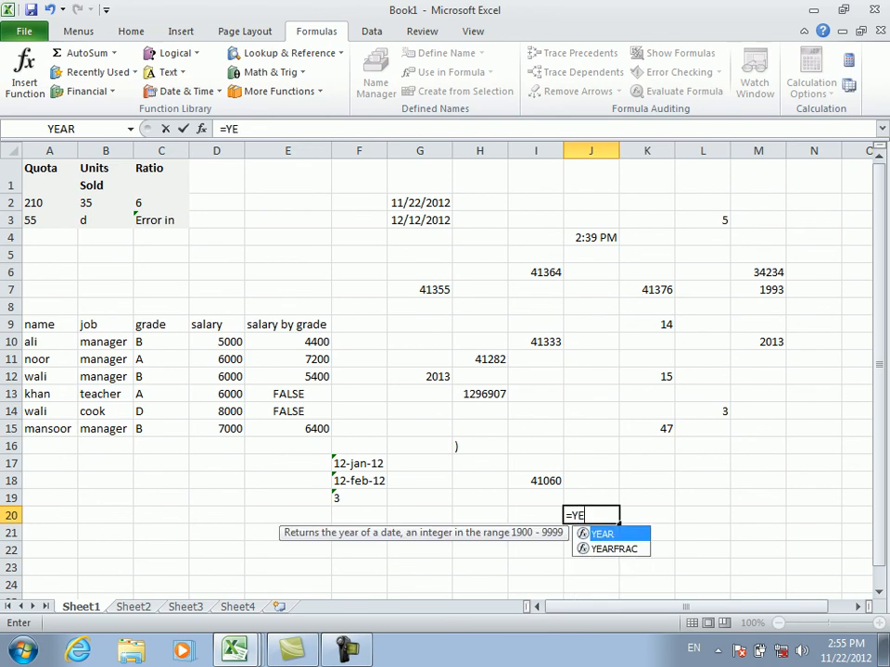
pyautogui.press('Down')
pyautogui.press('Tab')
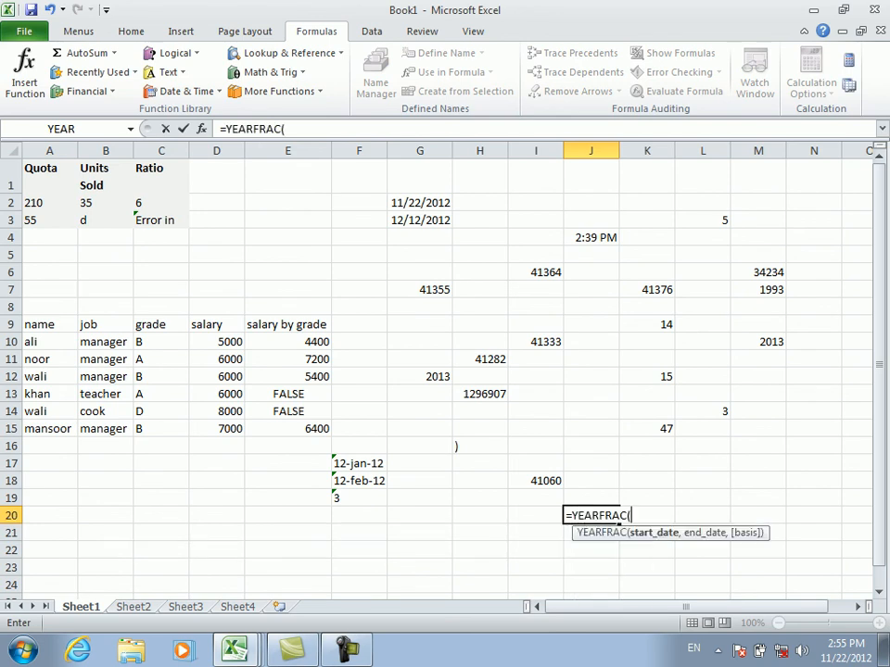
pyautogui.click(420, 203)
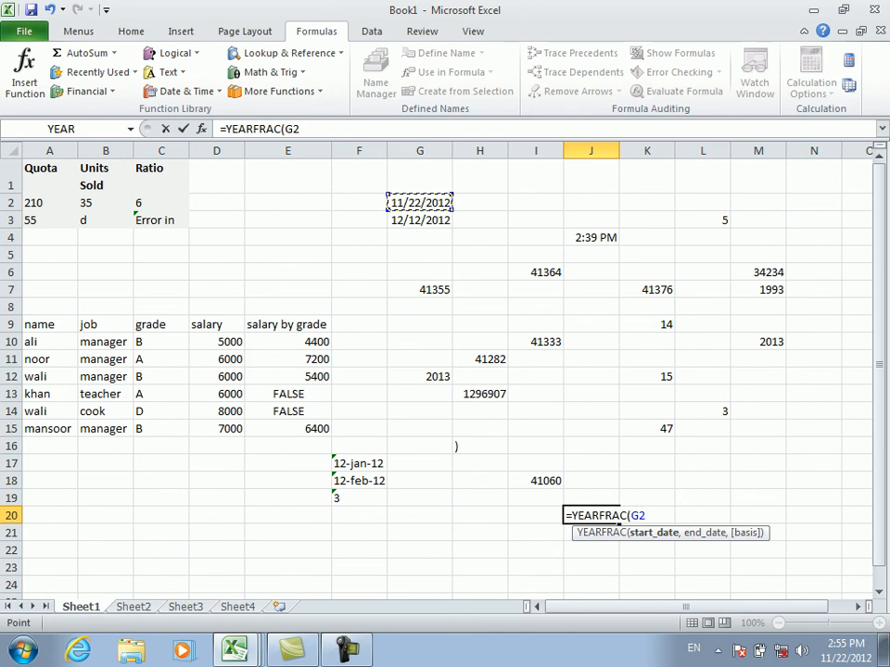
pyautogui.write(',')
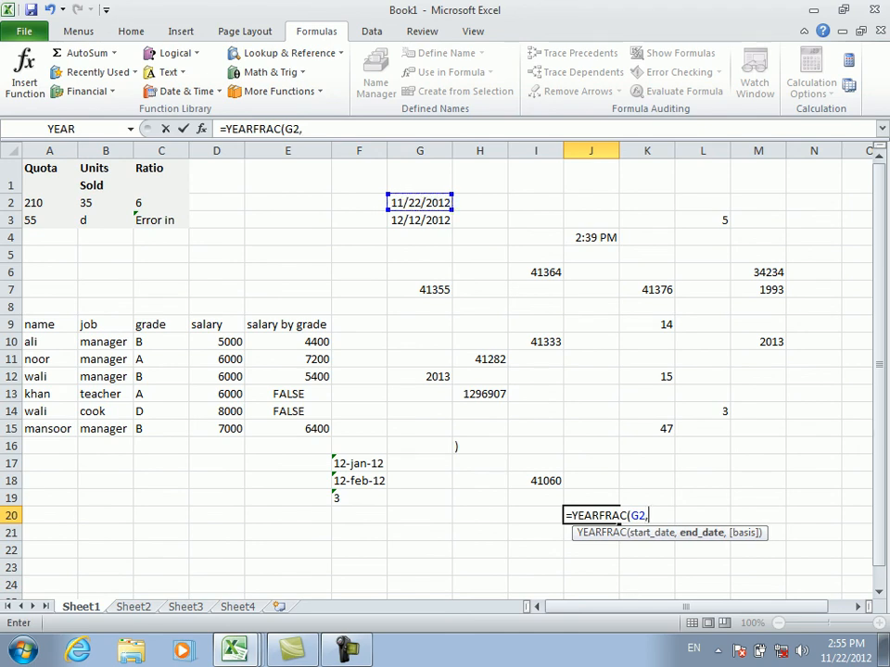
pyautogui.click(419, 220)
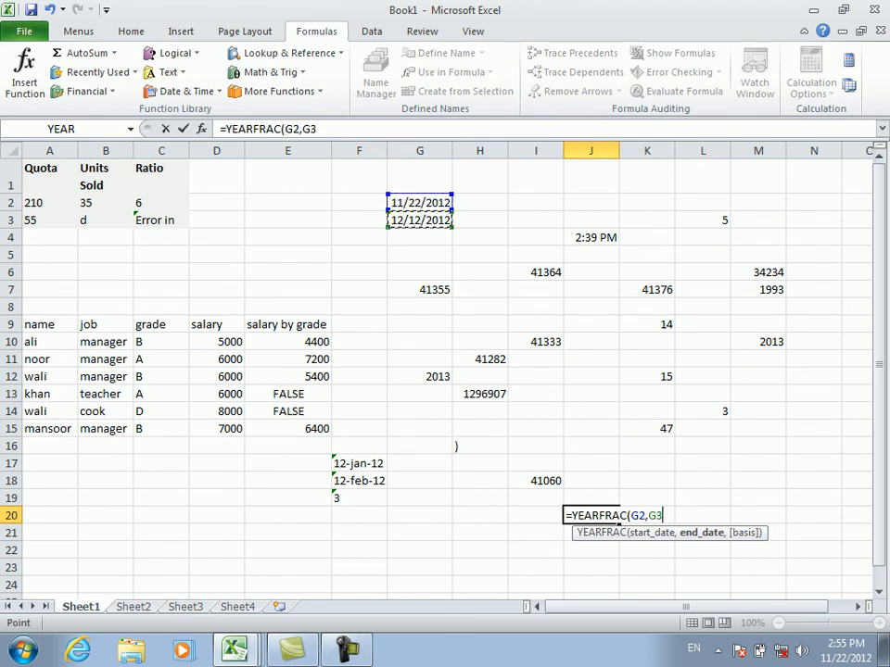
pyautogui.press('Return')
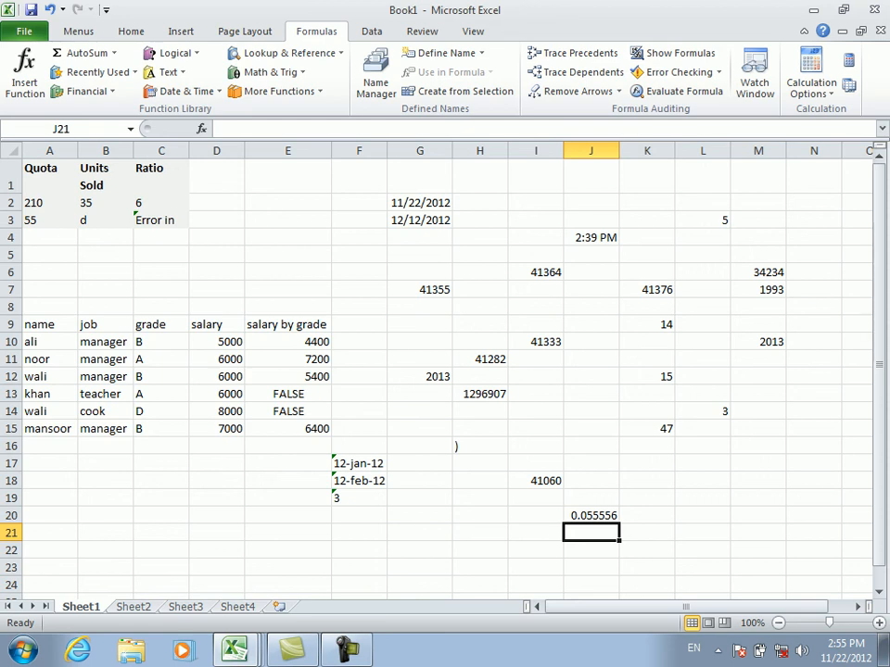
# - Review the end date in G3 and the YEARFRAC formula in J20, and look through the list of date and time functions
pyautogui.click(420, 220)
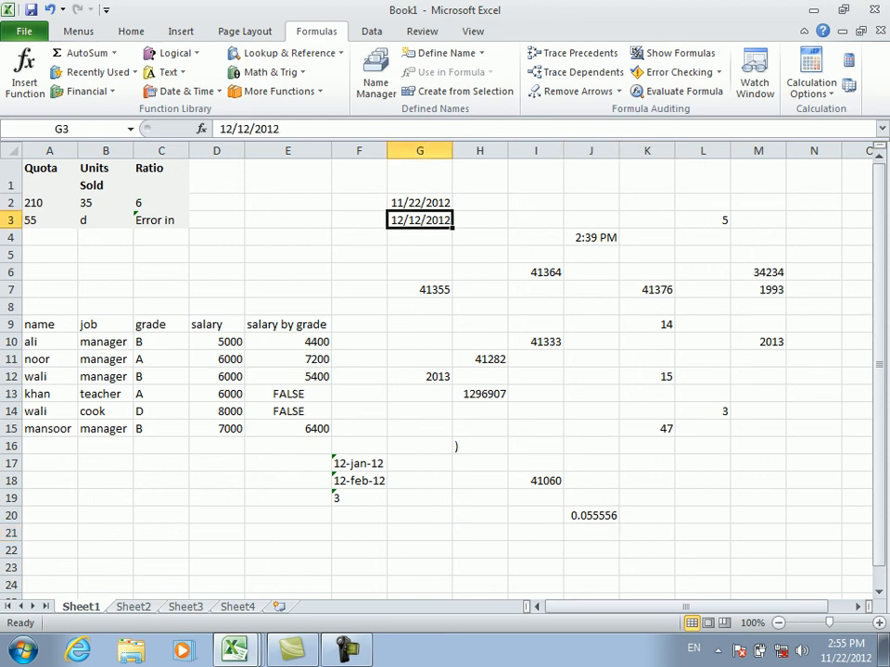
pyautogui.click(591, 515)
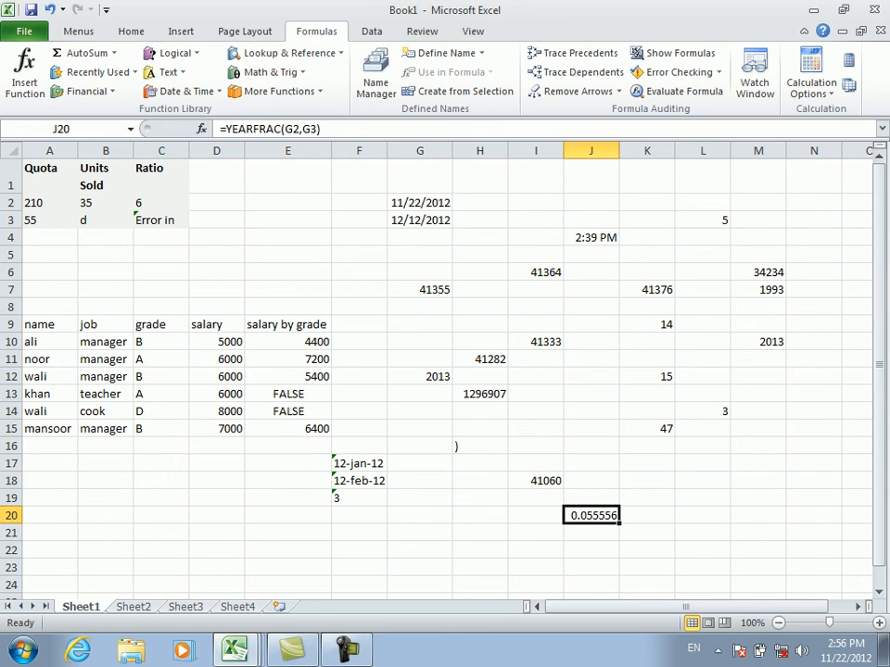
pyautogui.click(186, 91)
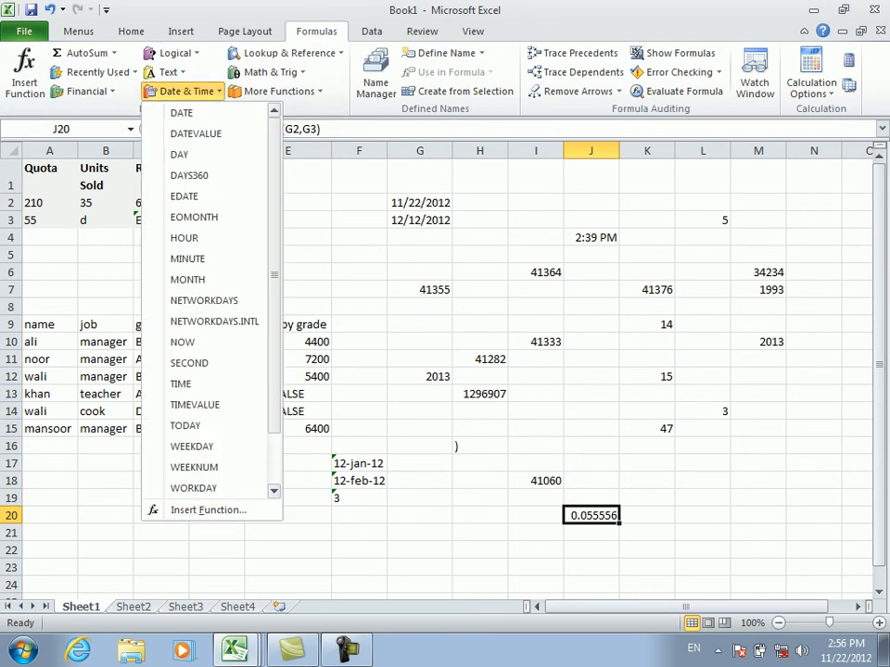
pyautogui.click(274, 492)
pyautogui.click(274, 491)
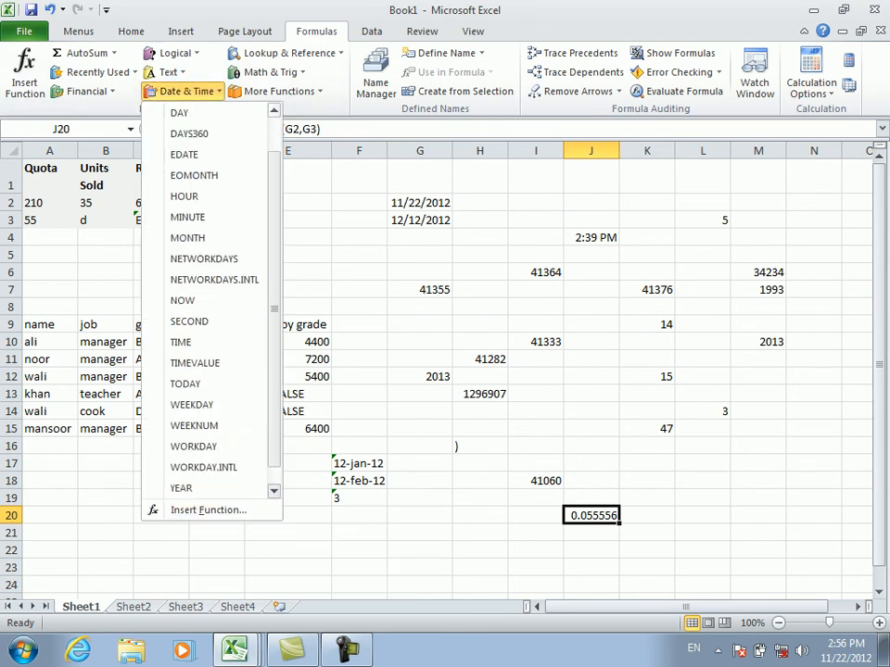
pyautogui.click(275, 491)
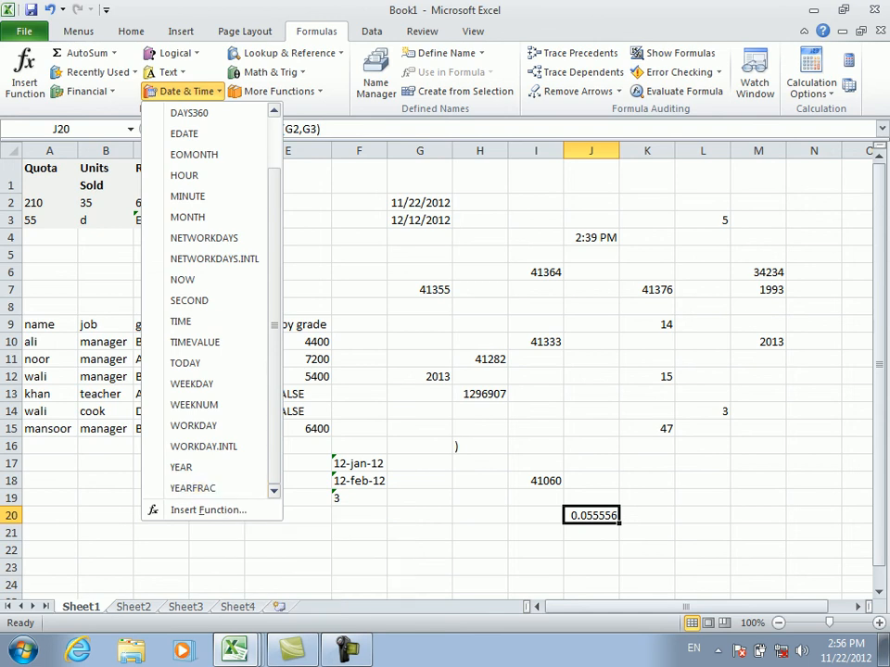
pyautogui.press('Escape')
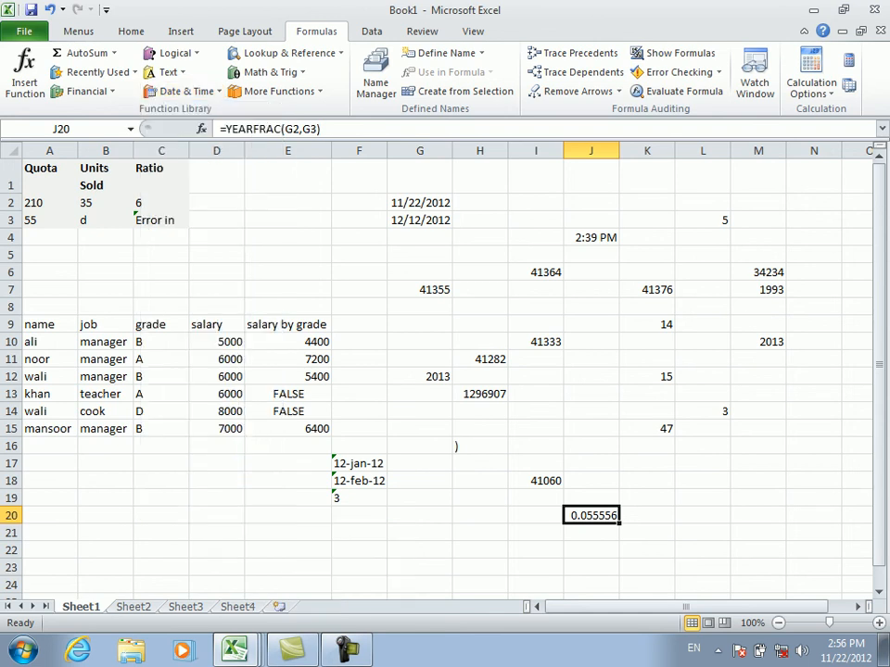
pyautogui.click(420, 220)
pyautogui.write(':')
pyautogui.press('Return')
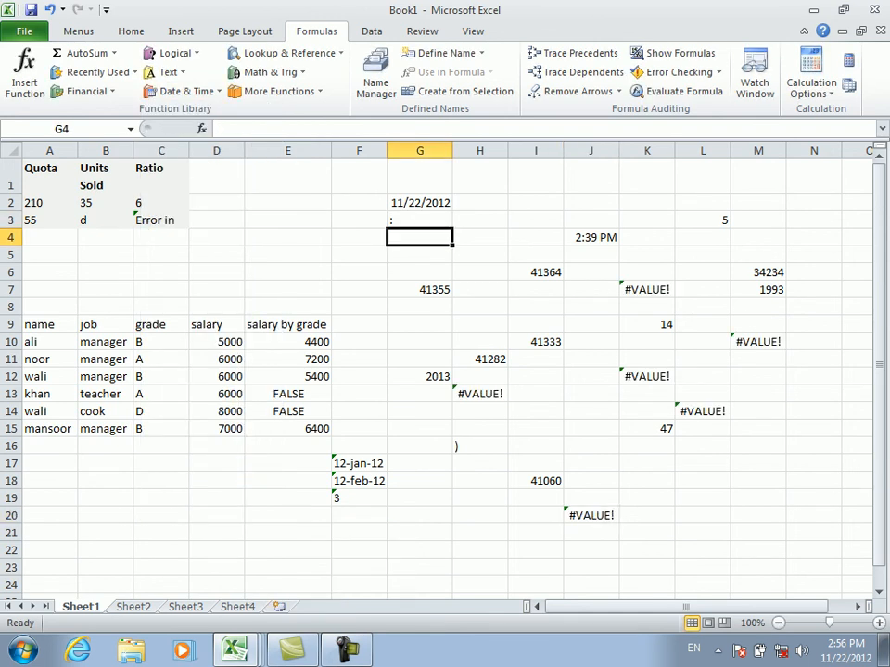
# - Enter the current date, 11/22/2012, in G3 and check the YEARFRAC cell J20
pyautogui.click(420, 221)
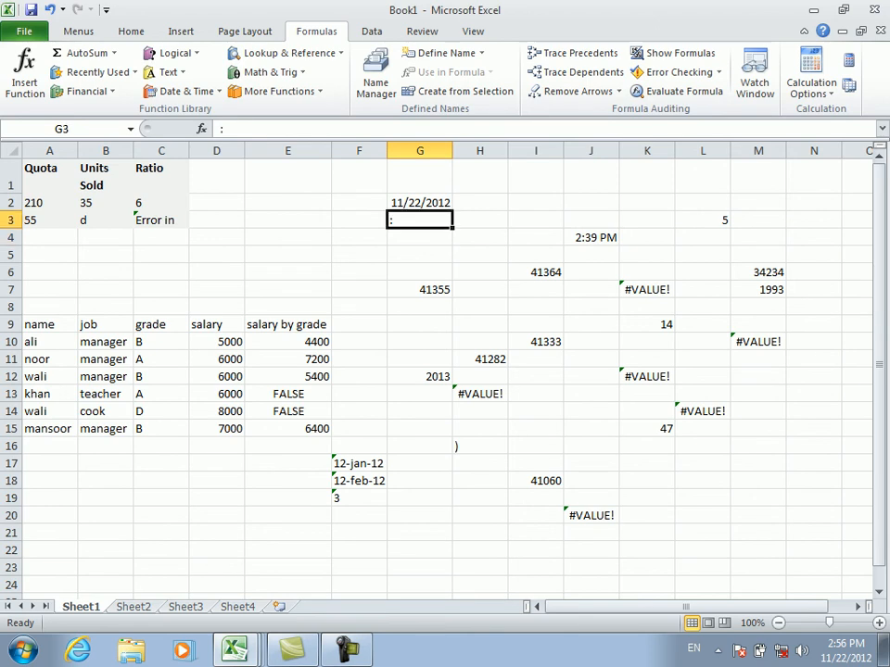
pyautogui.hotkey('ctrl', ';')
pyautogui.press('Return')
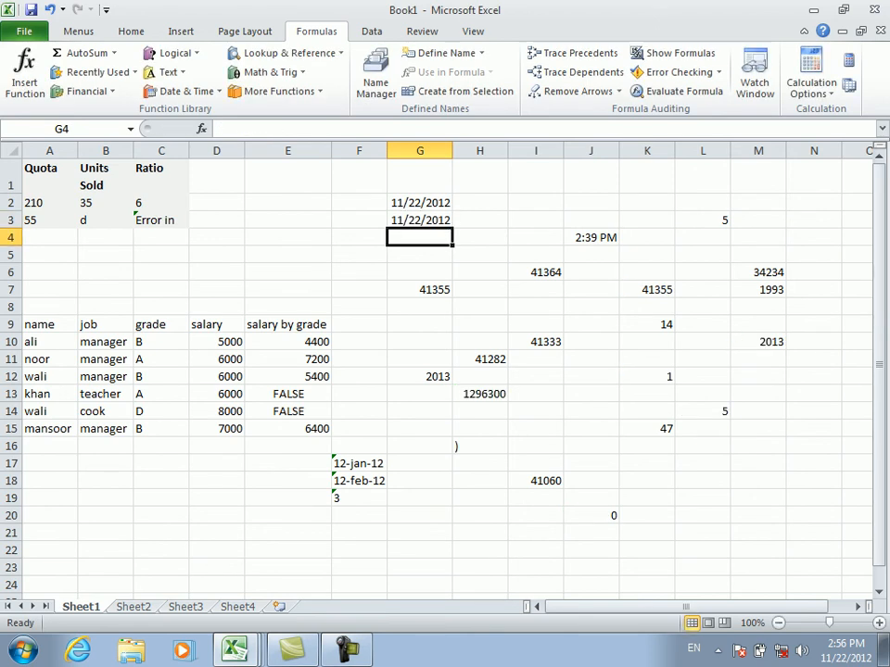
pyautogui.click(420, 203)
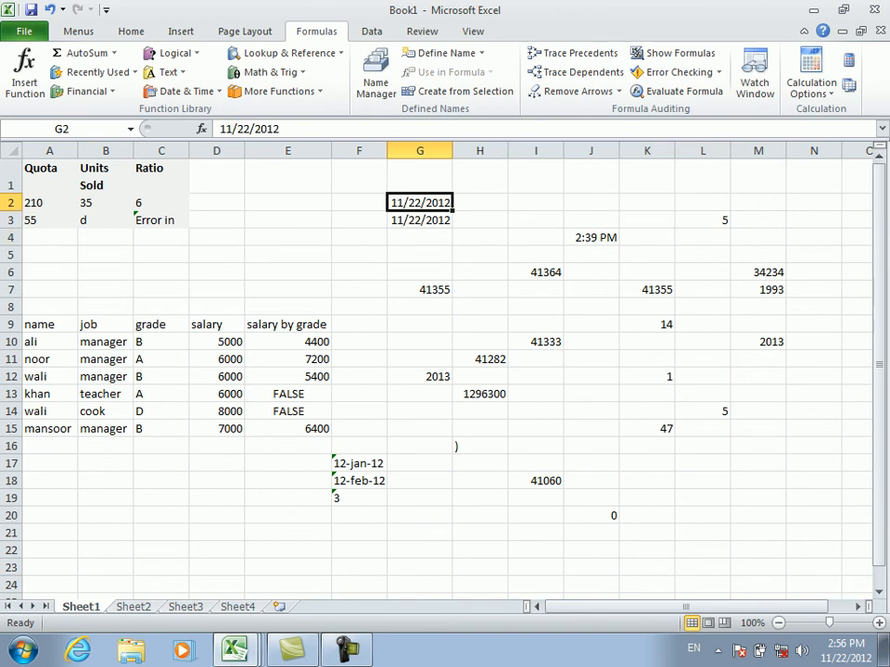
pyautogui.click(591, 515)
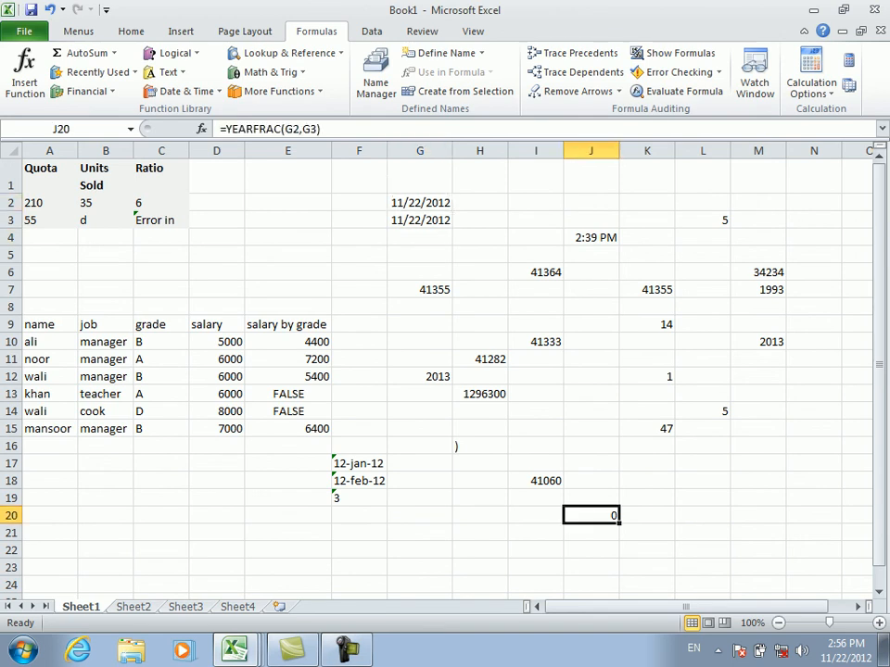
# - Change the month of the date in G3 so that it reads 3/22/2012
pyautogui.doubleClick(395, 221)
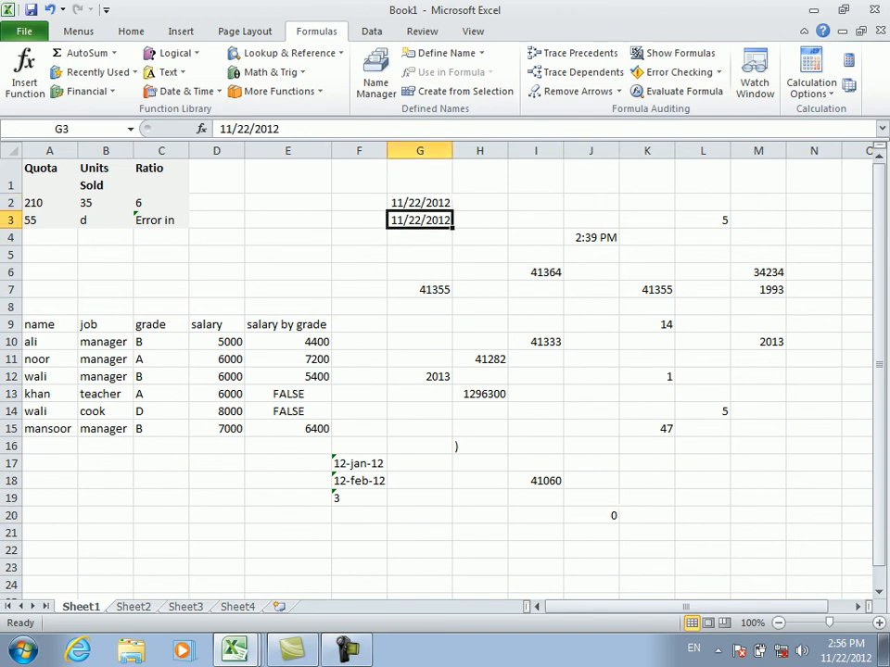
pyautogui.press('Delete')
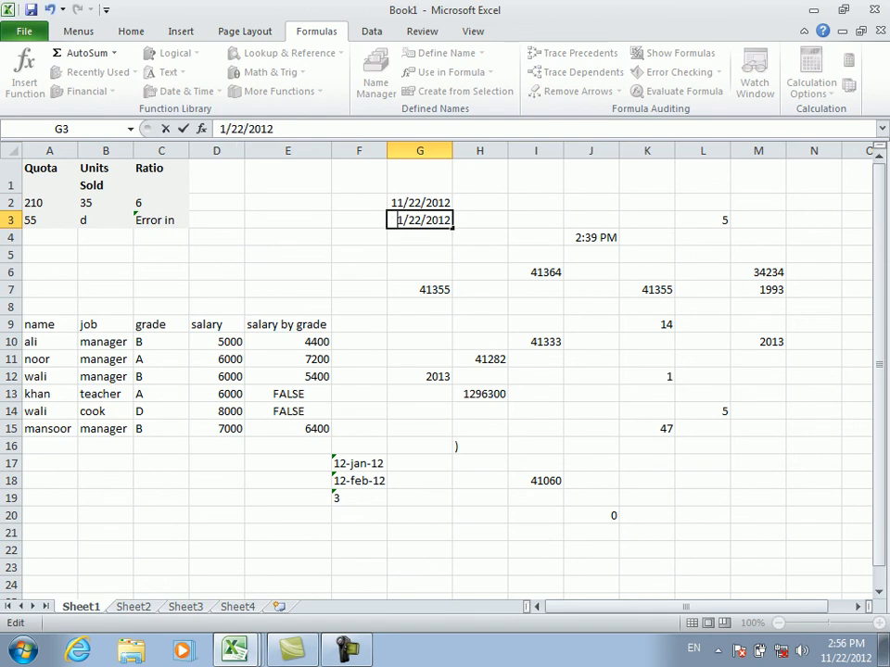
pyautogui.write('3')
pyautogui.press('Delete')
pyautogui.press('Return')
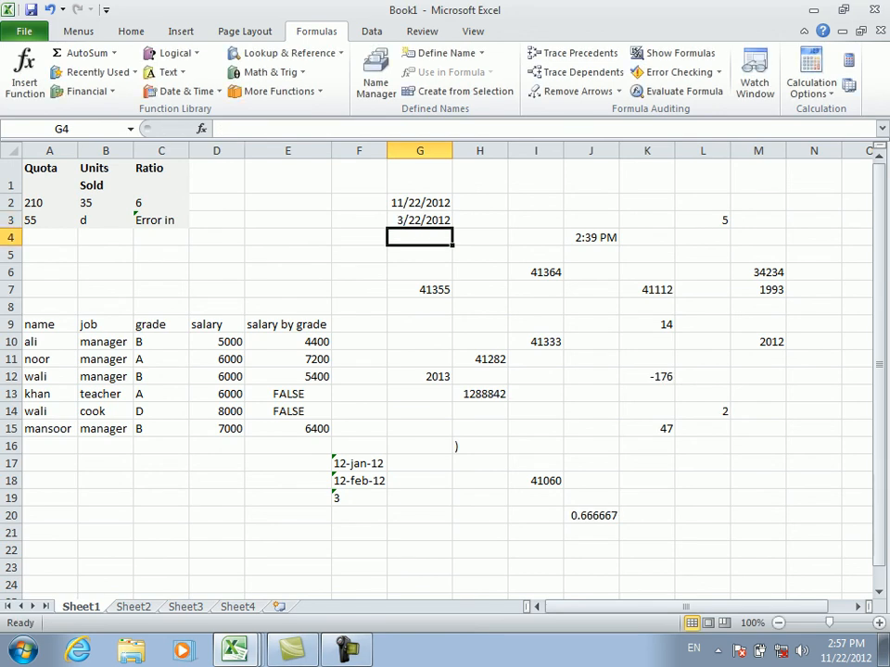
# - Close Book1 and Book2 without saving their changes, and close the Functions All workbook
pyautogui.click(535, 411)
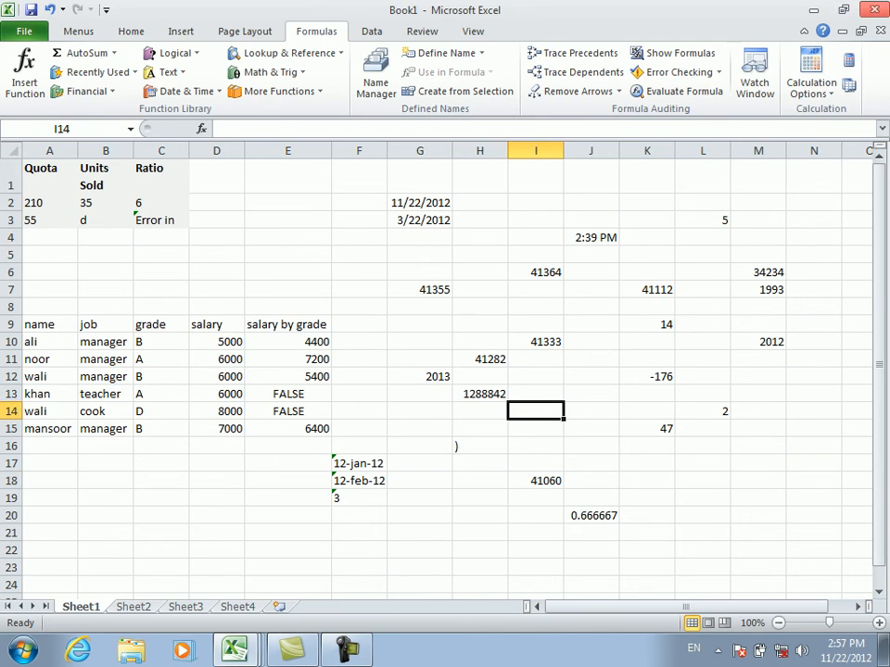
pyautogui.click(874, 9)
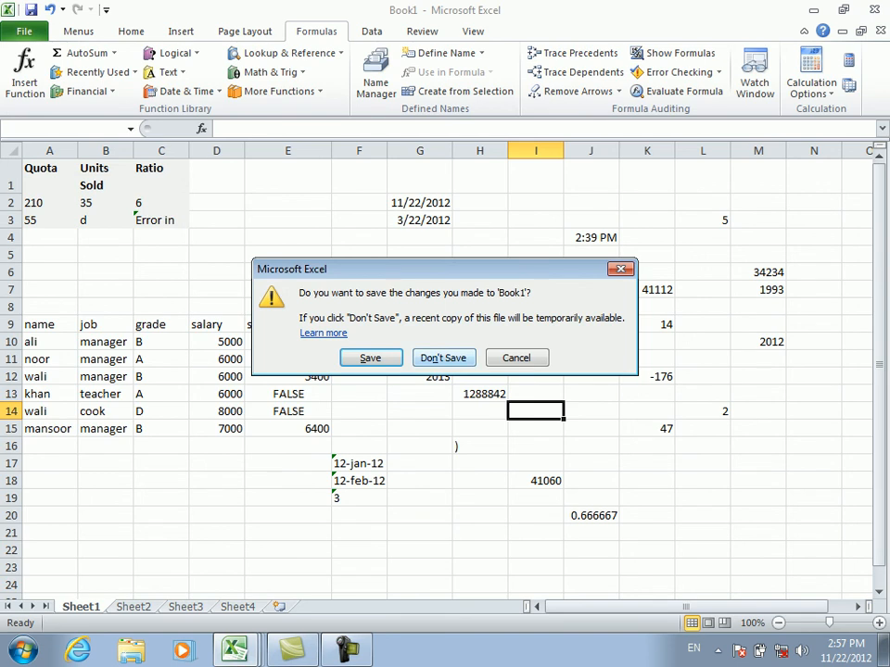
pyautogui.click(444, 357)
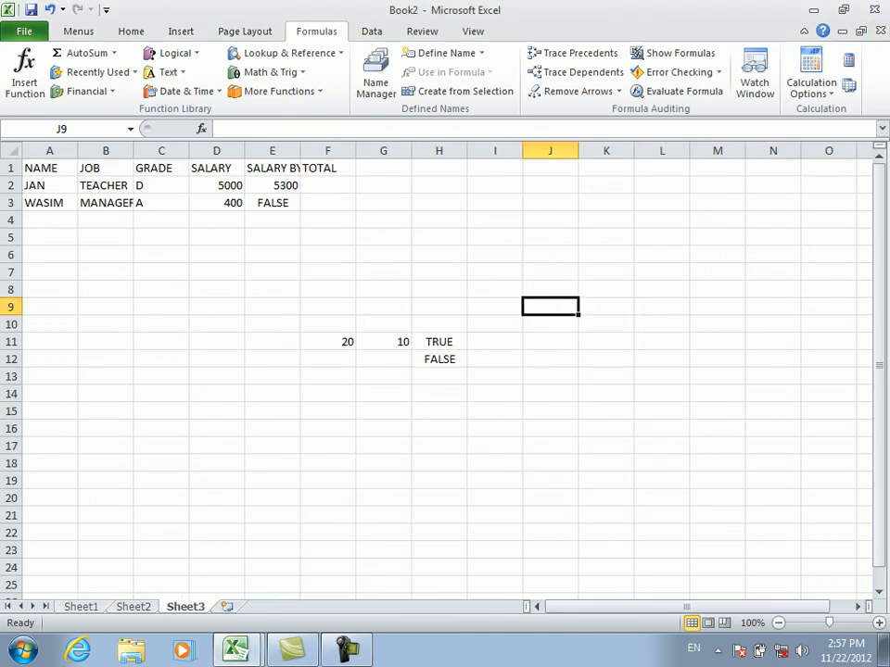
pyautogui.click(874, 9)
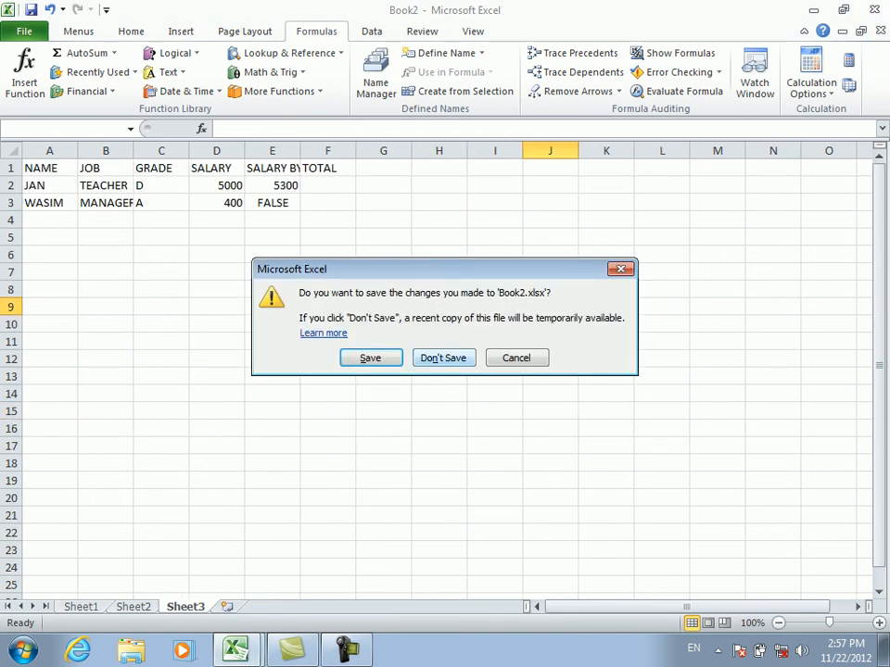
pyautogui.click(443, 358)
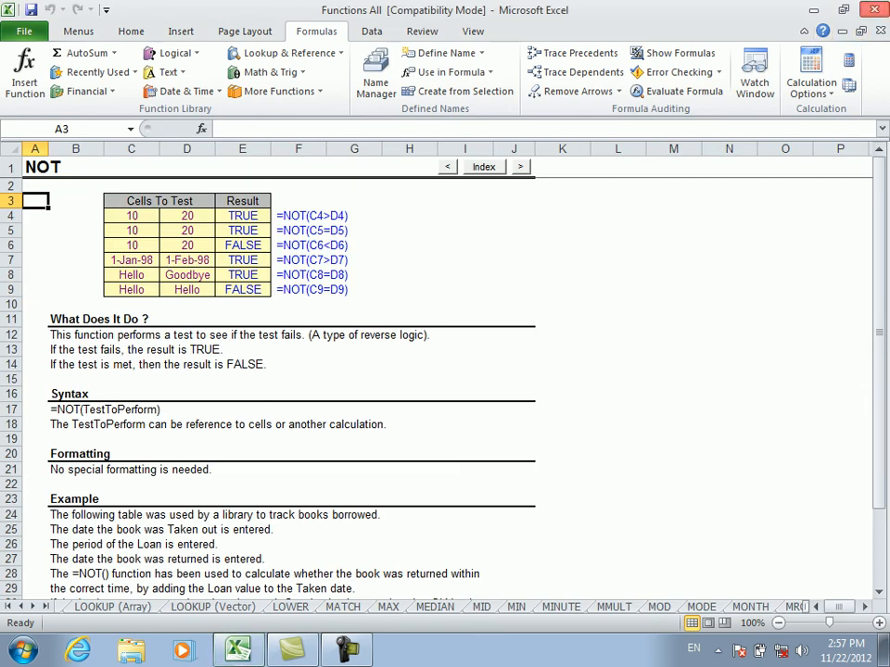
pyautogui.click(873, 9)
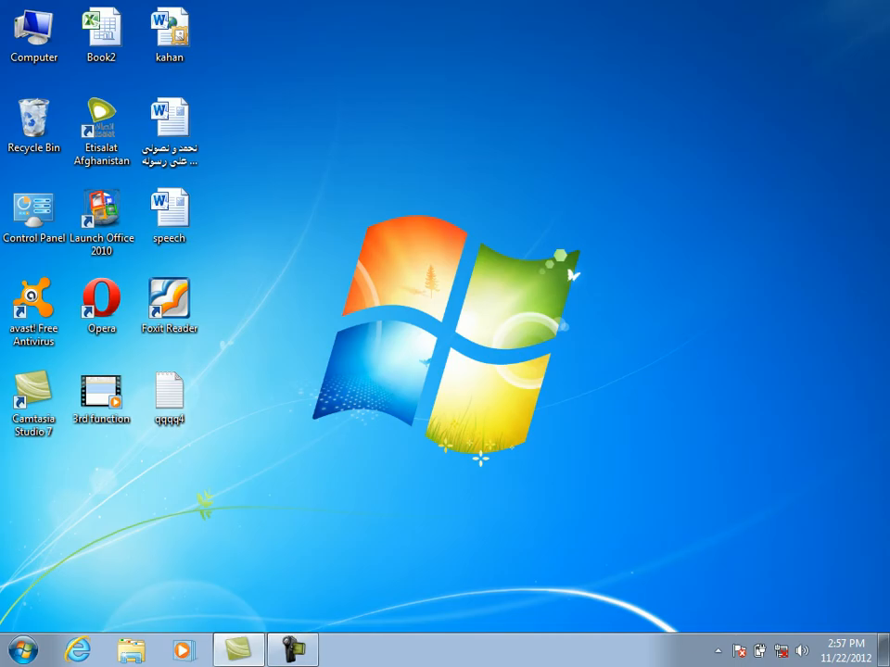